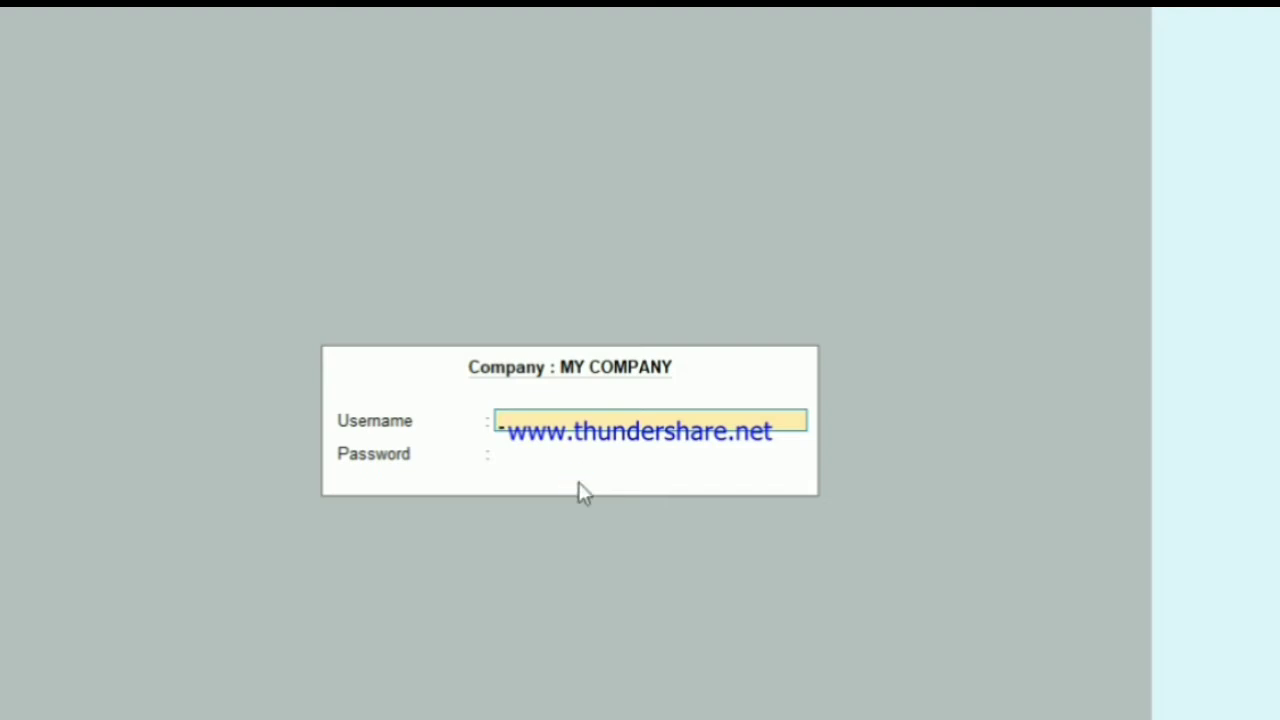
Step: Leave the MY COMPANY login and start creating a new company named GST FOR TALLLY PRIME
{"action": "key", "text": "Escape"}
{"action": "key", "text": "Up"}
{"action": "key", "text": "Up"}
{"action": "key", "text": "Up"}
{"action": "key", "text": "Up"}
{"action": "key", "text": "Up"}
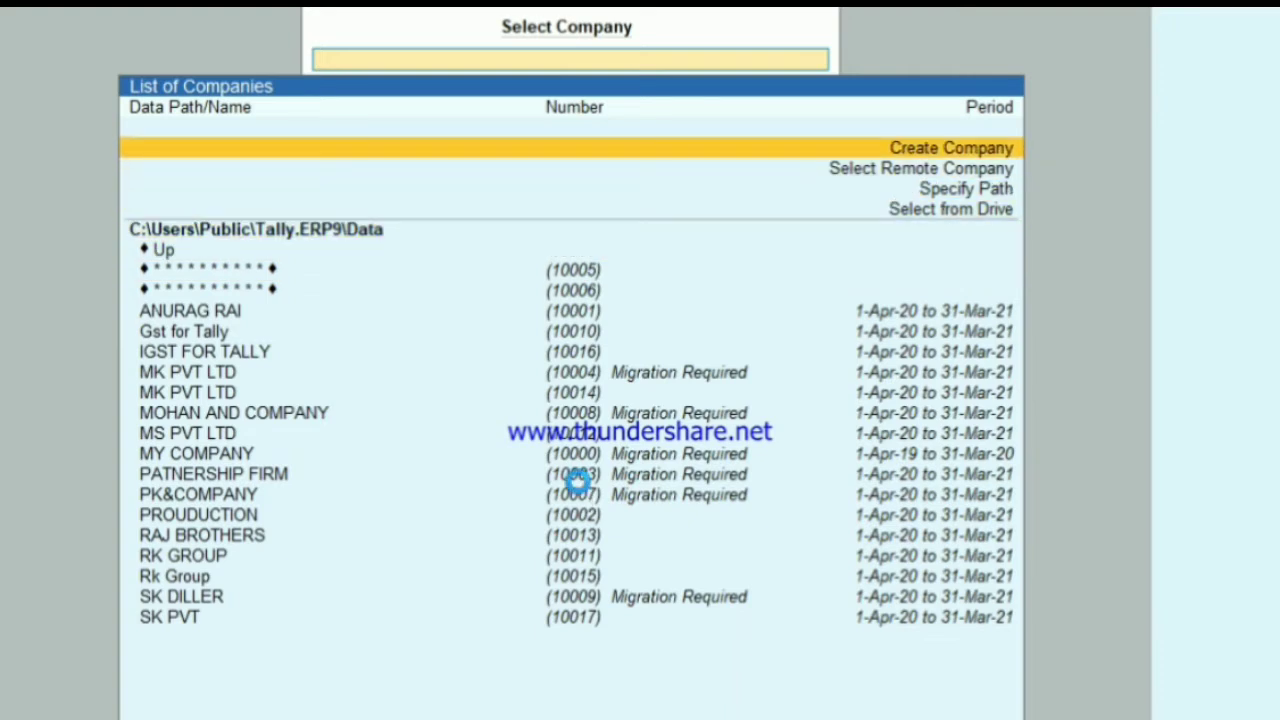
{"action": "key", "text": "Return"}
{"action": "type", "text": "G"}
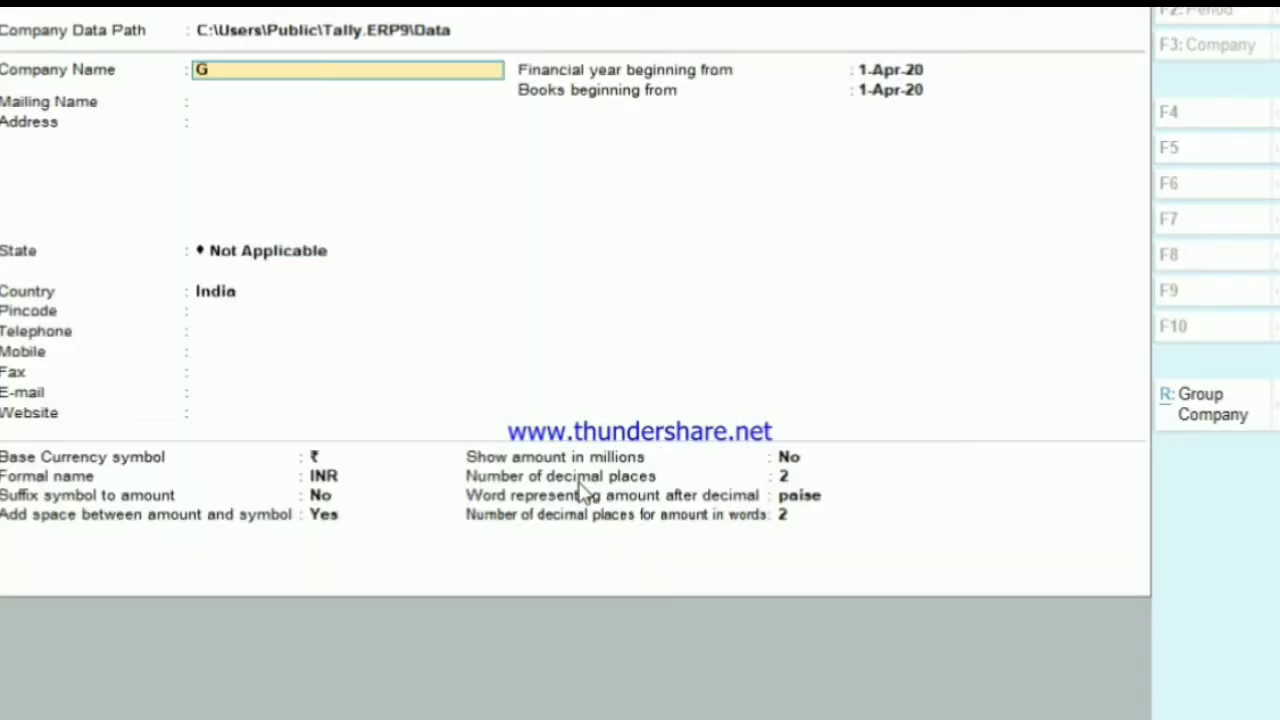
{"action": "type", "text": "ST FOR TA"}
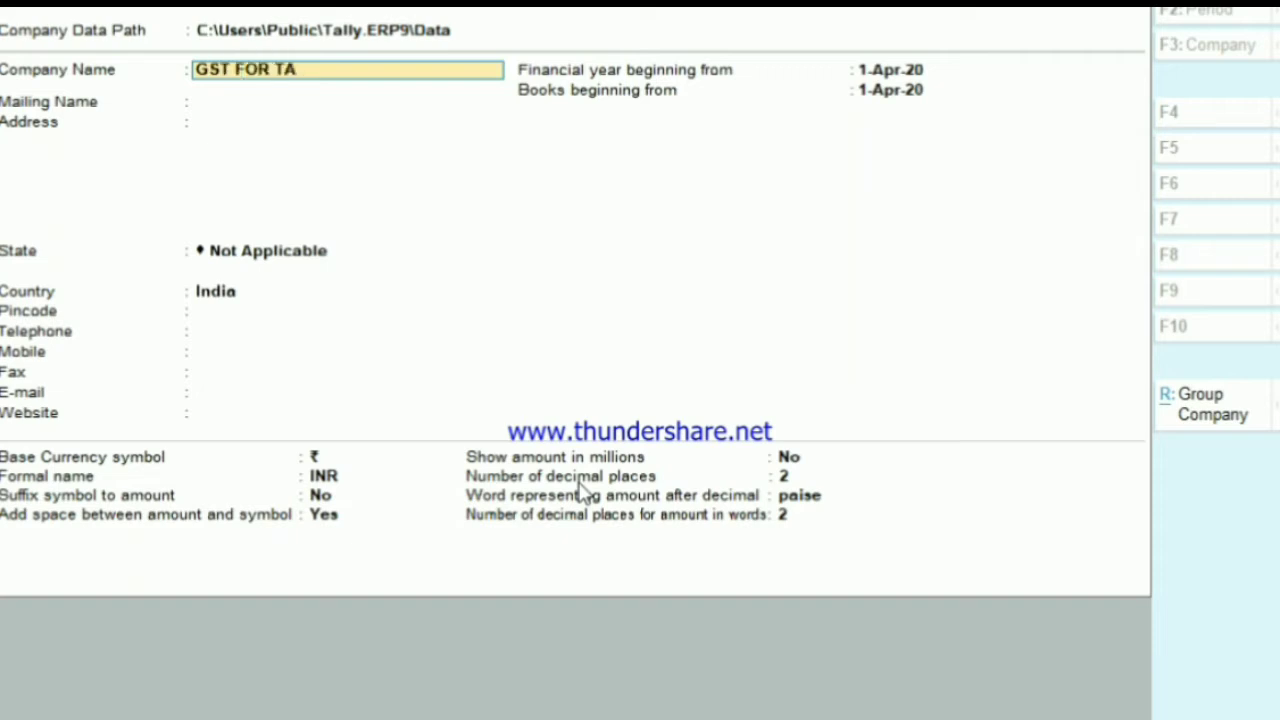
{"action": "type", "text": "LLLY PRIME"}
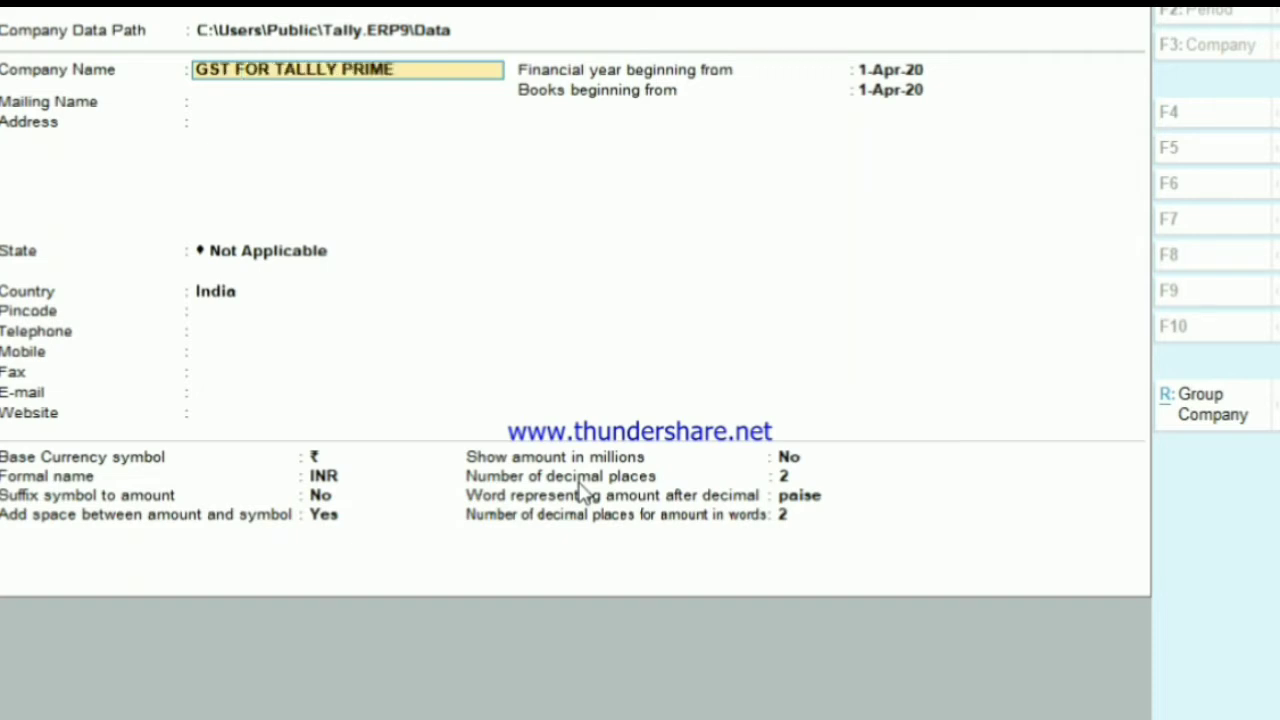
{"action": "key", "text": "Return"}
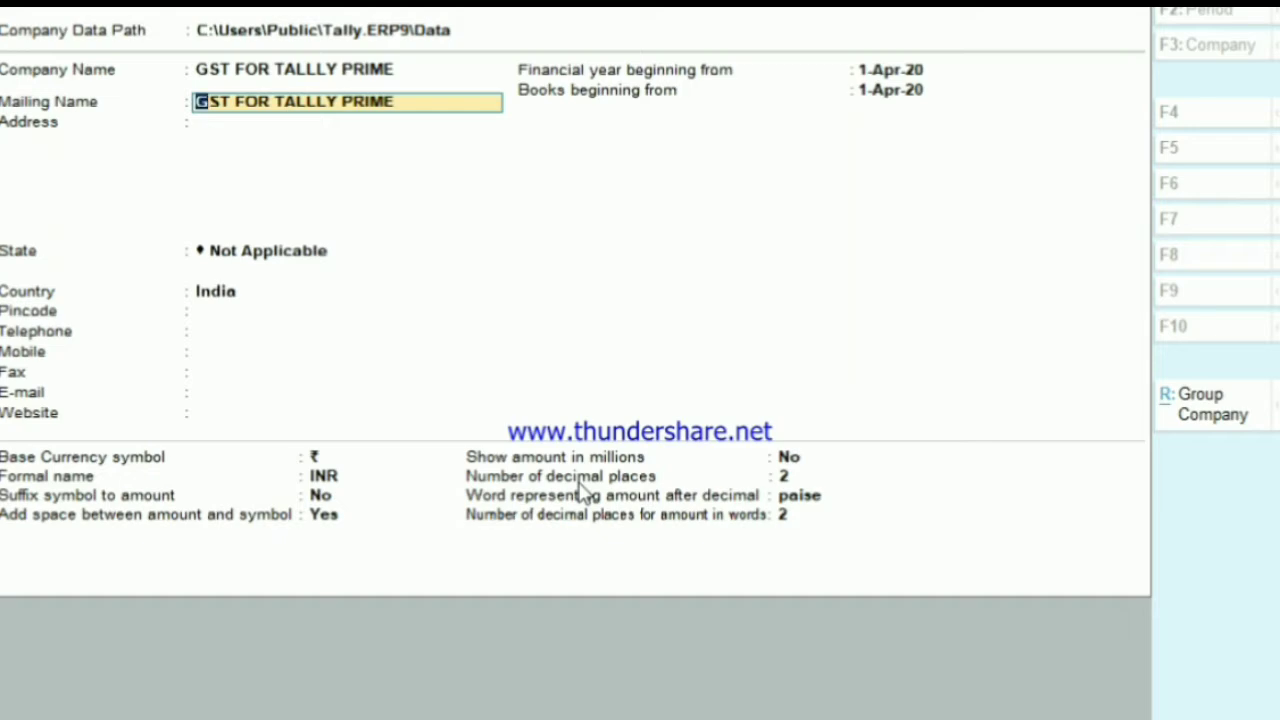
Step: Keep the mailing name, leave the address blank and set the company's state to Rajasthan
{"action": "key", "text": "Return"}
{"action": "key", "text": "Return"}
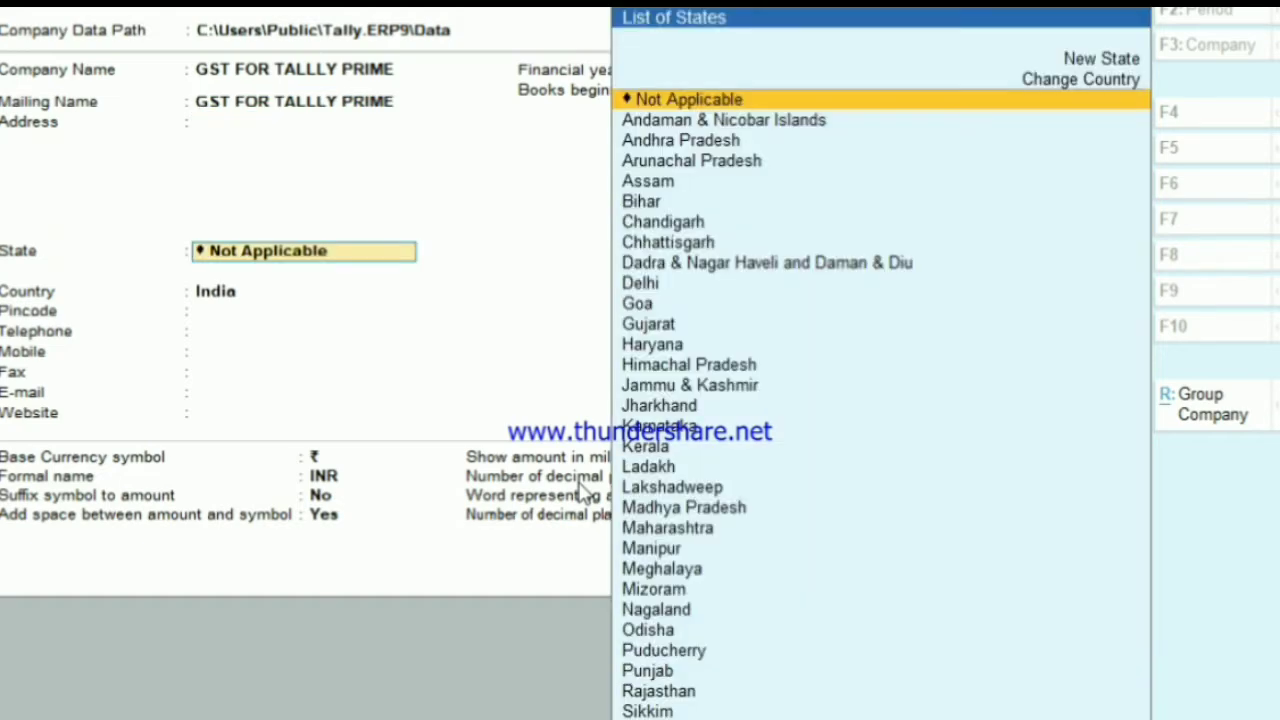
{"action": "type", "text": "IN"}
{"action": "key", "text": "BackSpace"}
{"action": "key", "text": "BackSpace"}
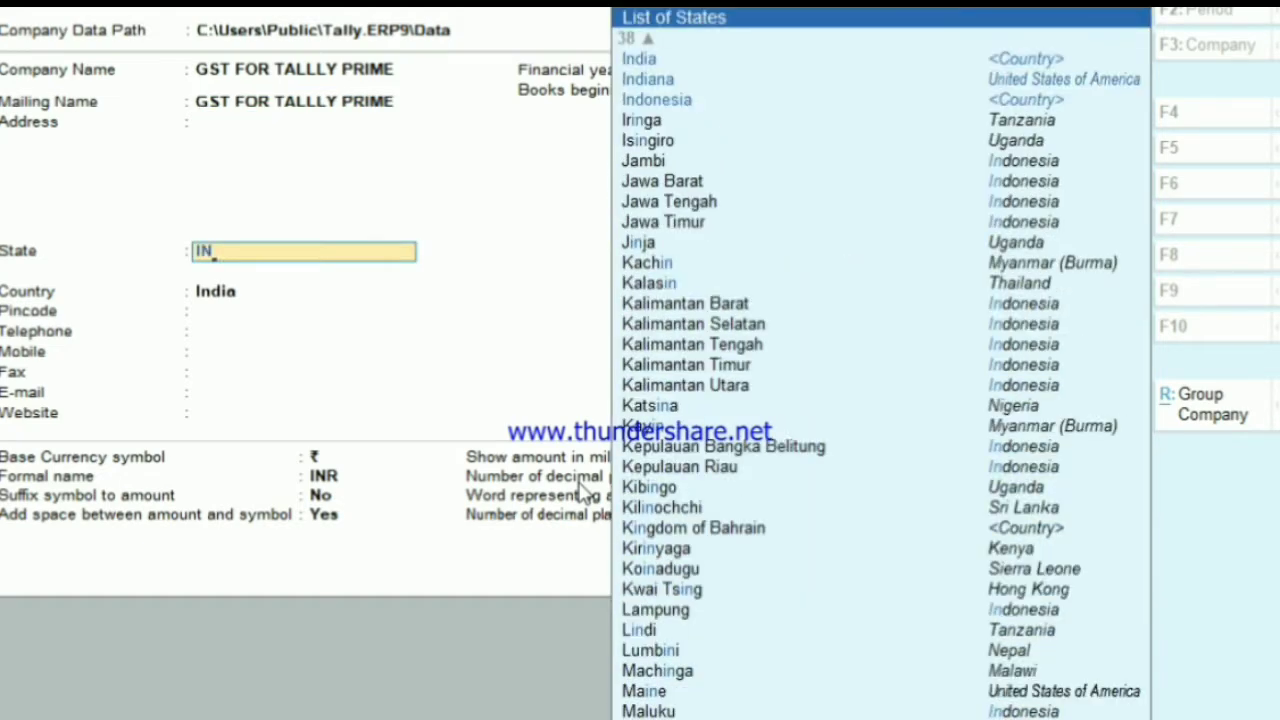
{"action": "type", "text": "RA"}
{"action": "key", "text": "Return"}
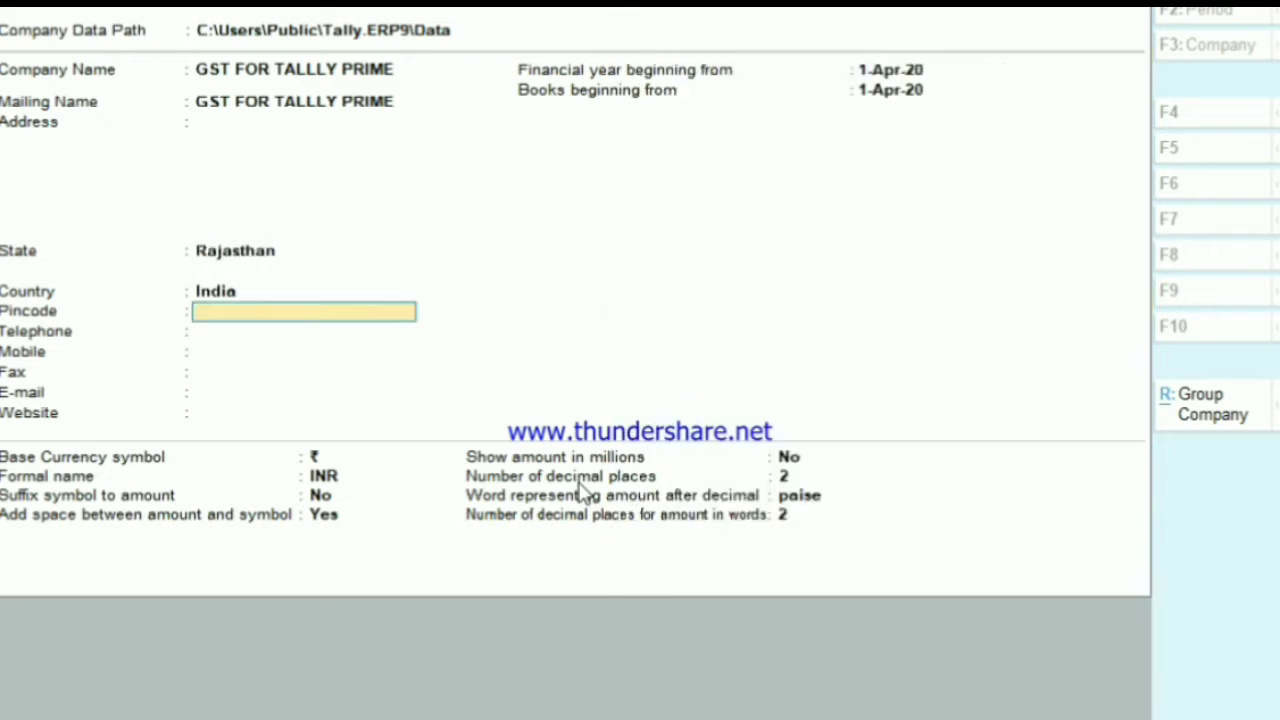
Step: Leave the pincode and contact details blank, keep the remaining defaults and save the new company
{"action": "key", "text": "Return"}
{"action": "key", "text": "Return"}
{"action": "key", "text": "Return"}
{"action": "key", "text": "Return"}
{"action": "key", "text": "Return"}
{"action": "key", "text": "Return"}
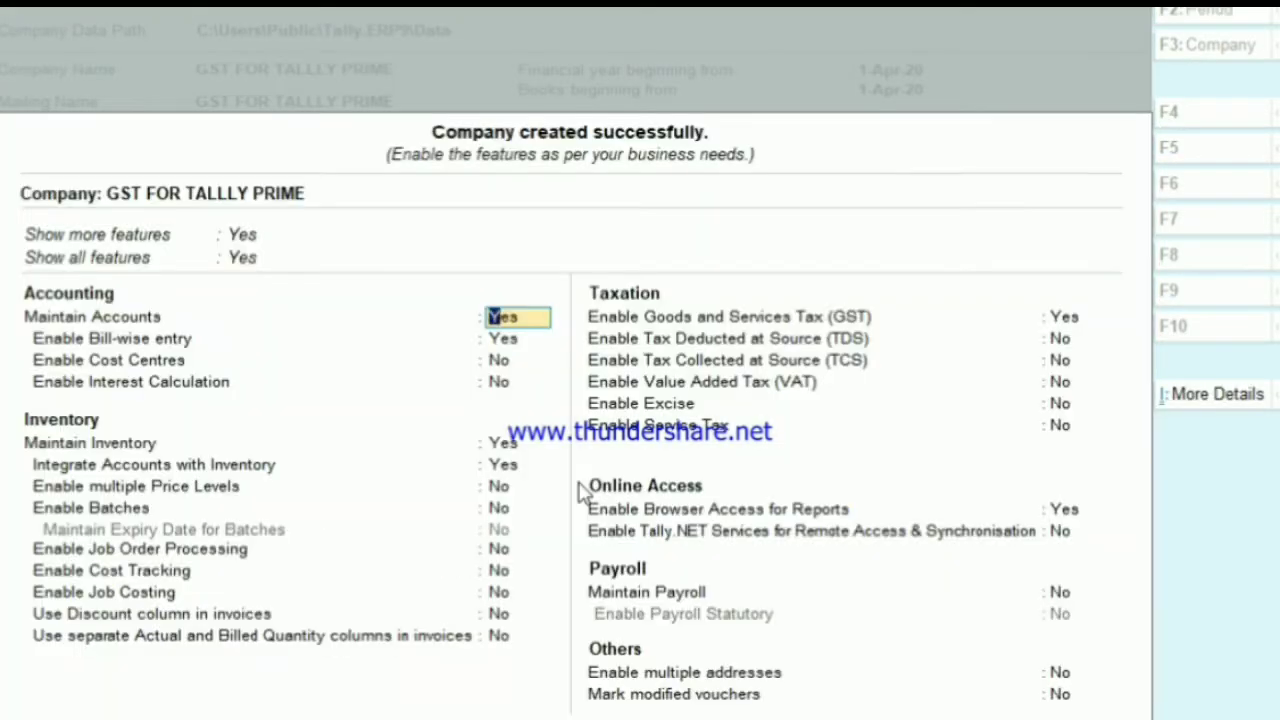
Step: Keep the default accounting and inventory features, keep Goods and Services Tax enabled and open its GST details
{"action": "key", "text": "Return"}
{"action": "key", "text": "Return"}
{"action": "key", "text": "Return"}
{"action": "key", "text": "Return"}
{"action": "key", "text": "Return"}
{"action": "key", "text": "Return"}
{"action": "key", "text": "Return"}
{"action": "key", "text": "Return"}
{"action": "key", "text": "Return"}
{"action": "key", "text": "Return"}
{"action": "key", "text": "Return"}
{"action": "key", "text": "Return"}
{"action": "key", "text": "Return"}
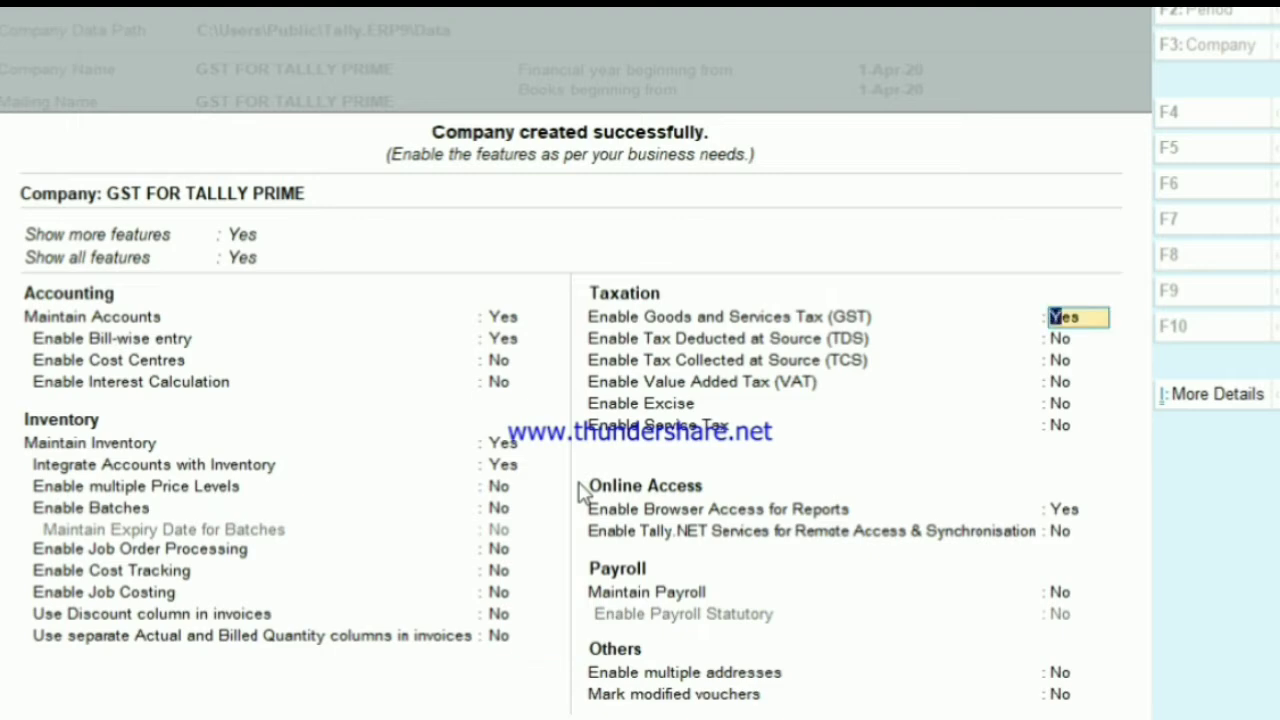
{"action": "key", "text": "Return"}
{"action": "key", "text": "Return"}
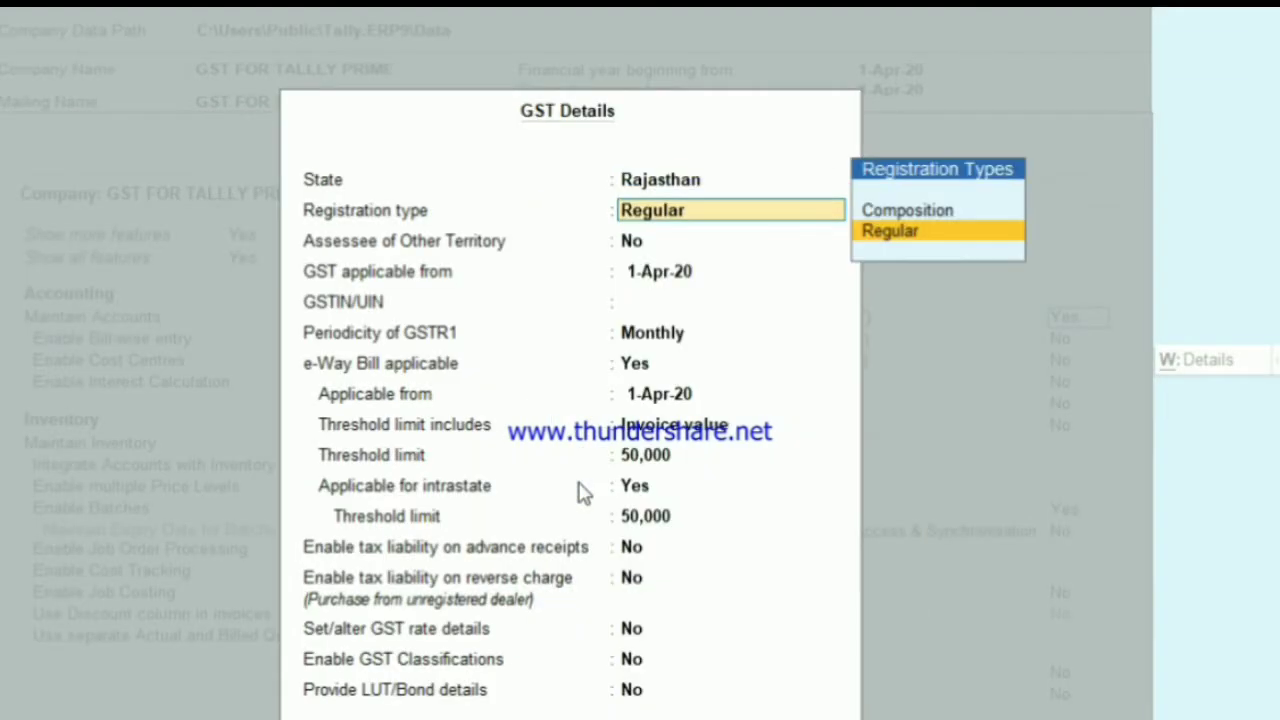
Step: Keep the Regular registration type with GST applicable from 1-Apr-20 and enter the company's GSTIN/UIN
{"action": "key", "text": "Return"}
{"action": "key", "text": "Return"}
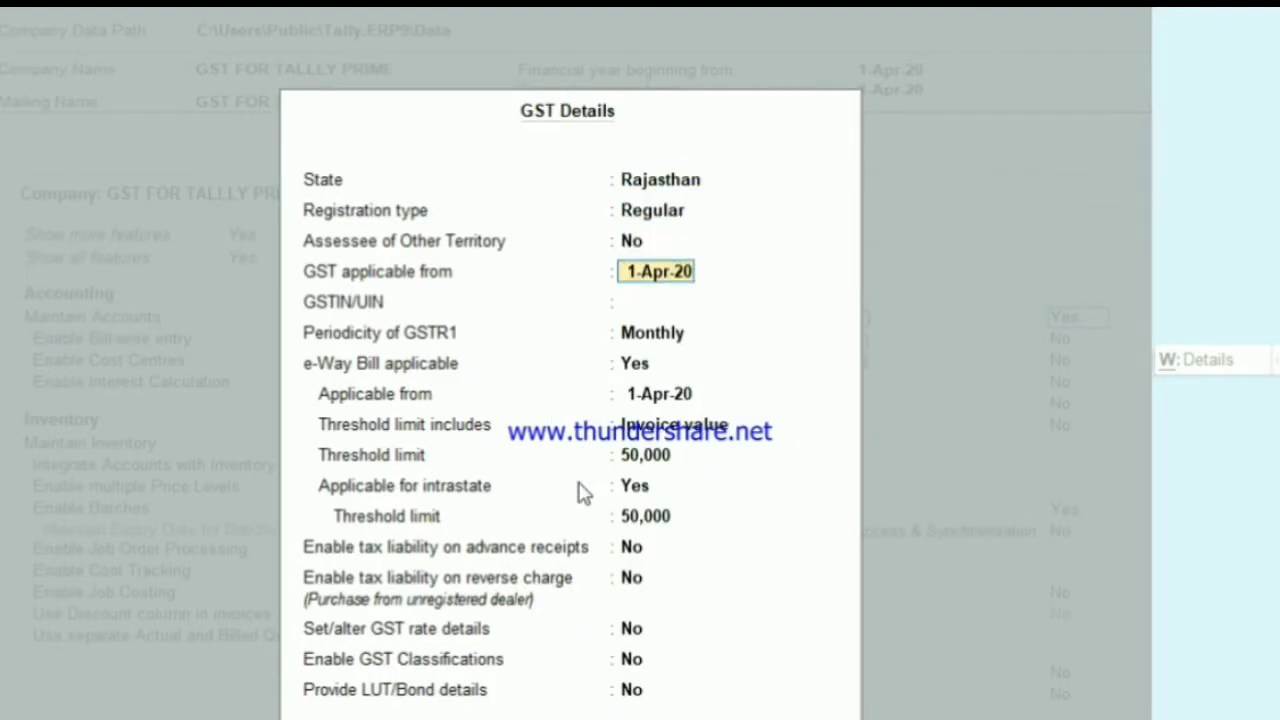
{"action": "key", "text": "Return"}
{"action": "type", "text": "0"}
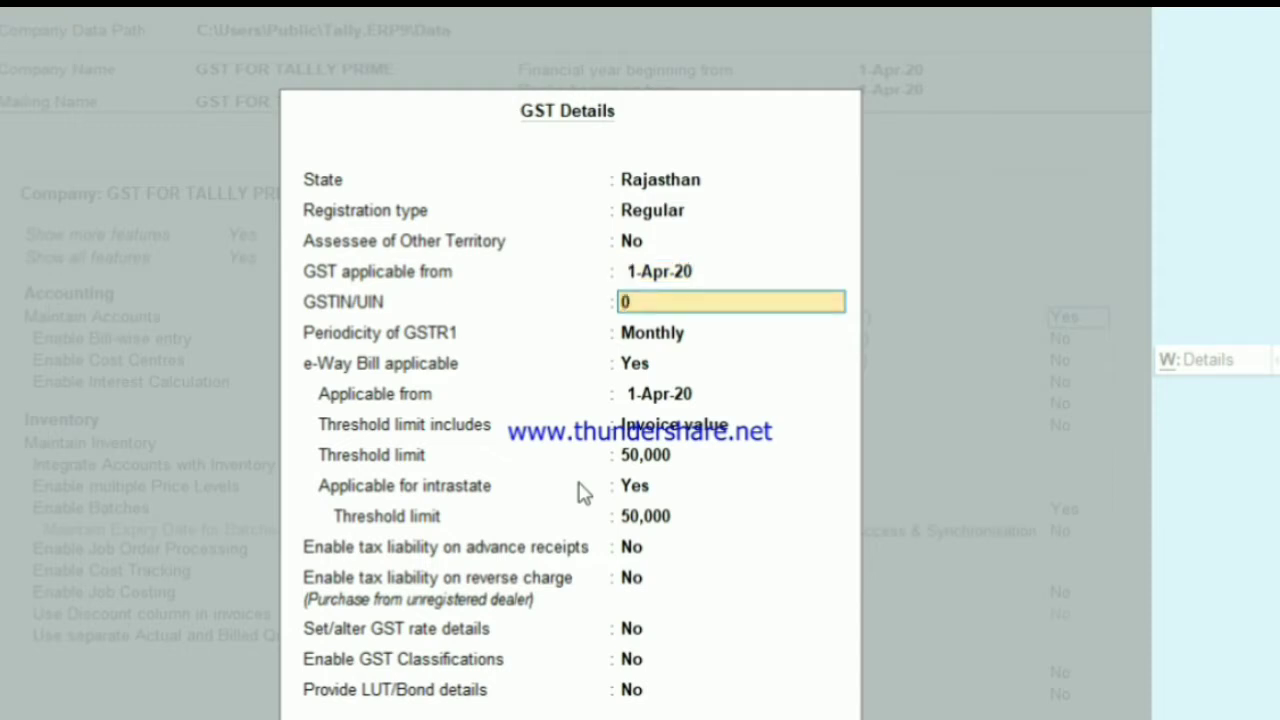
{"action": "type", "text": "8ASDFG1"}
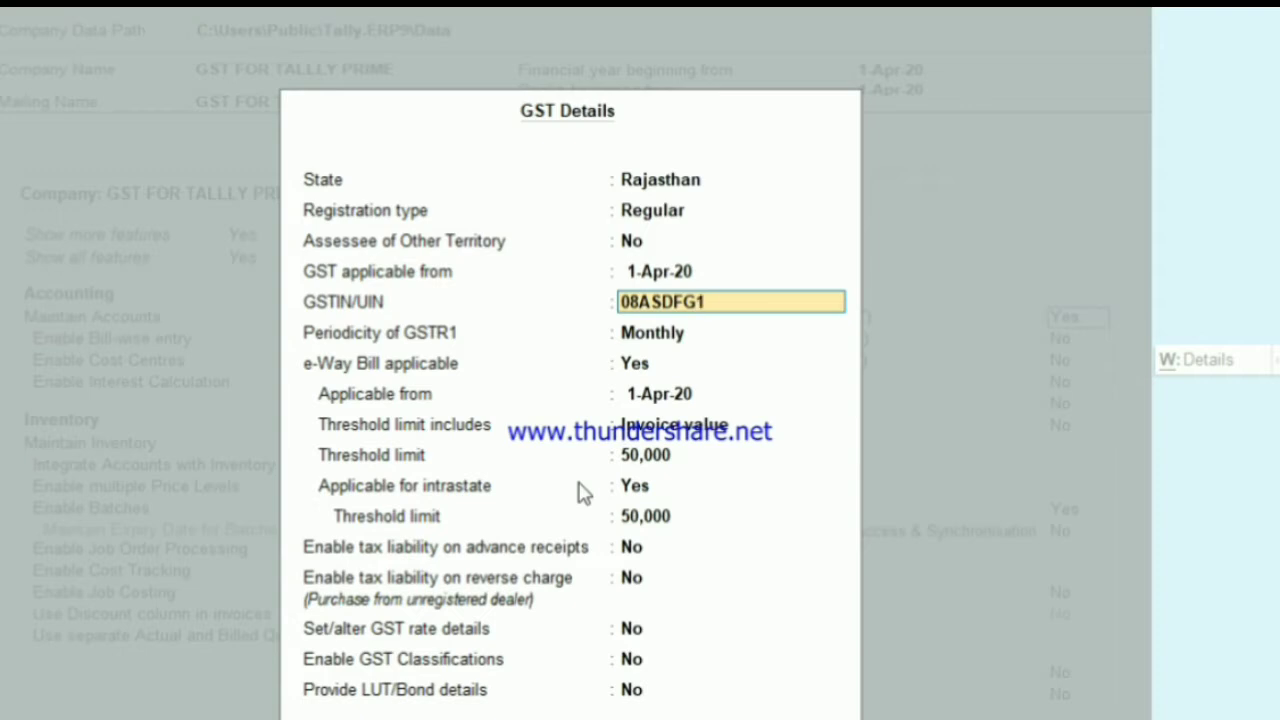
{"action": "type", "text": "23A1Z5"}
{"action": "key", "text": "Return"}
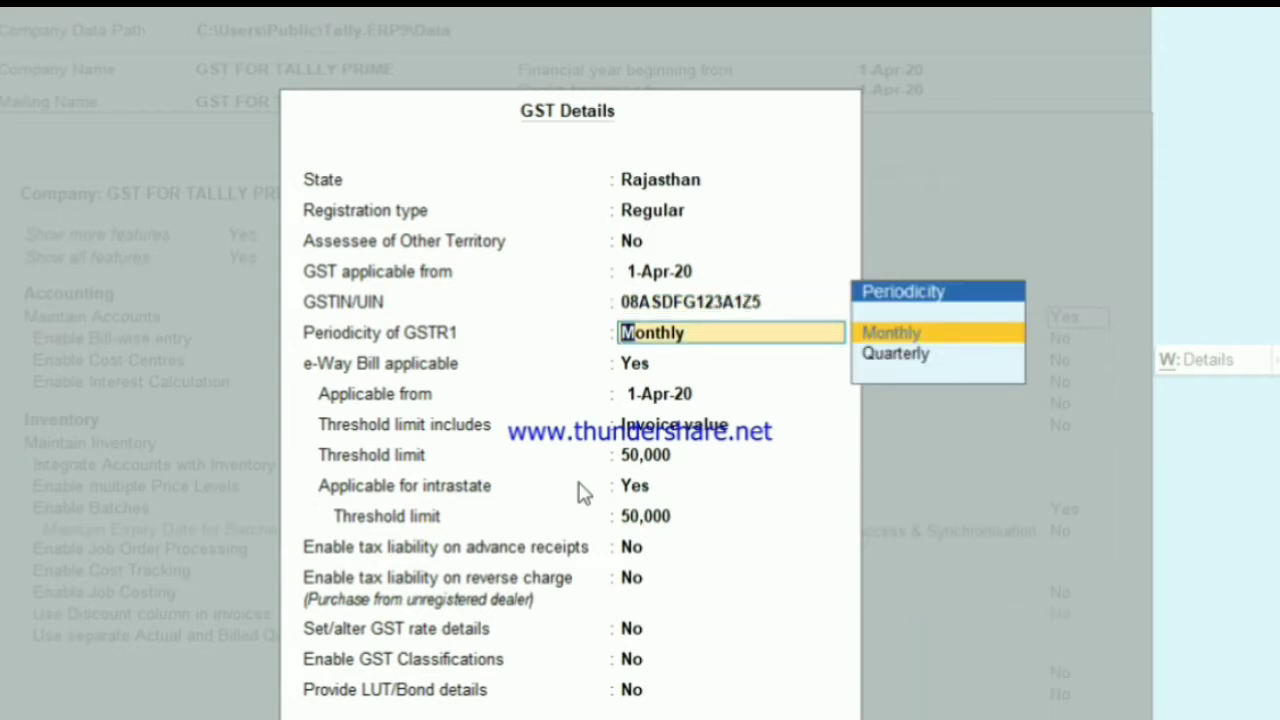
Step: Keep GSTR1 Monthly and e-Way Bill applicable from 1-Apr-20 on invoice value, with 50,000 threshold limits including intrastate
{"action": "key", "text": "Return"}
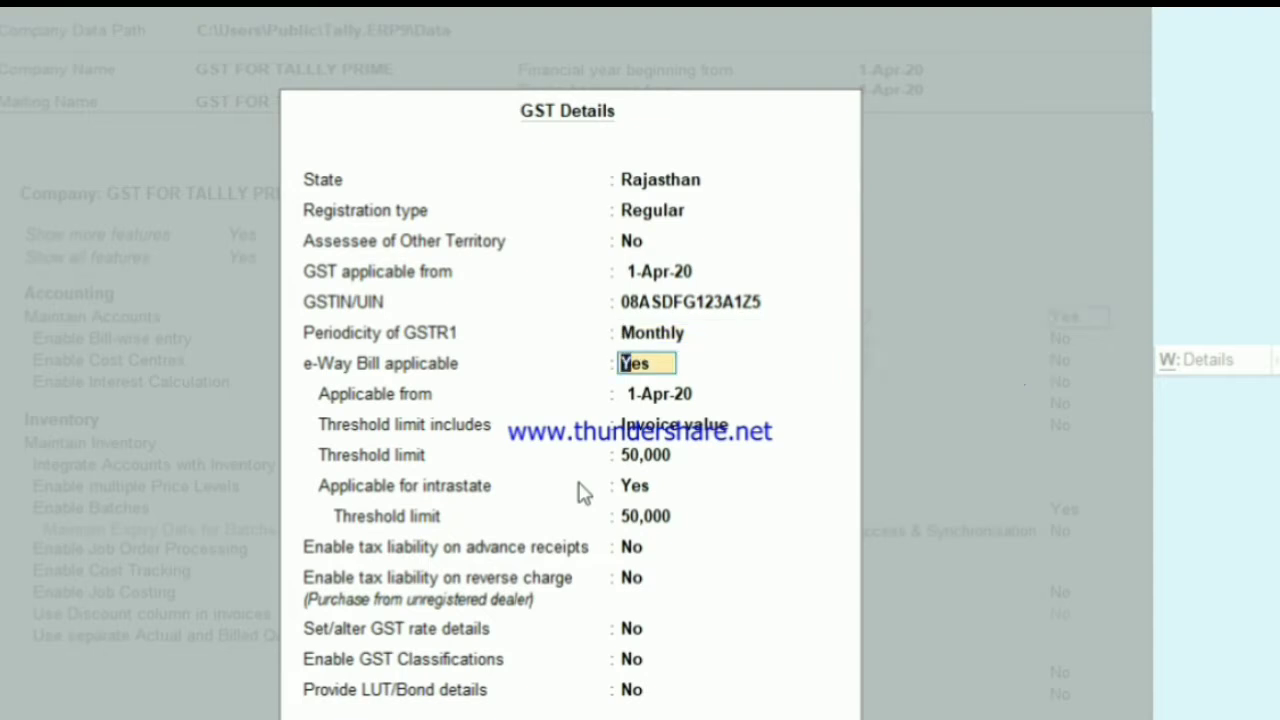
{"action": "key", "text": "Return"}
{"action": "key", "text": "Return"}
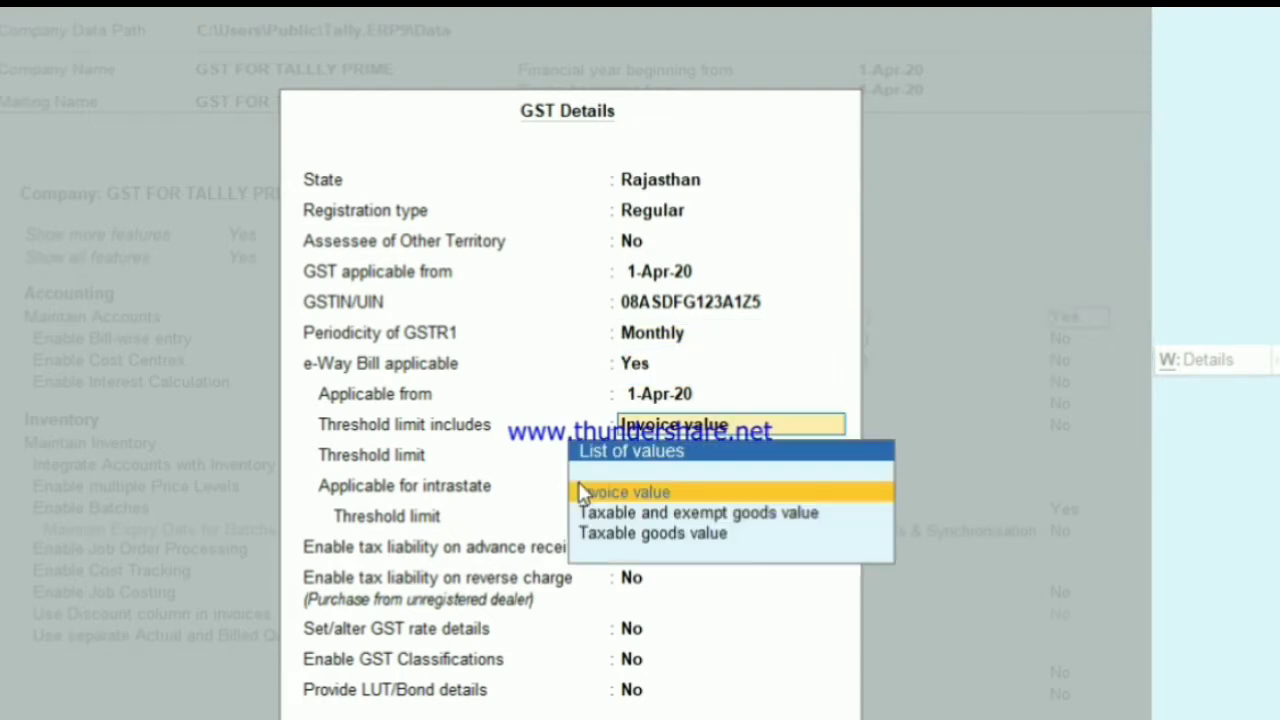
{"action": "key", "text": "Return"}
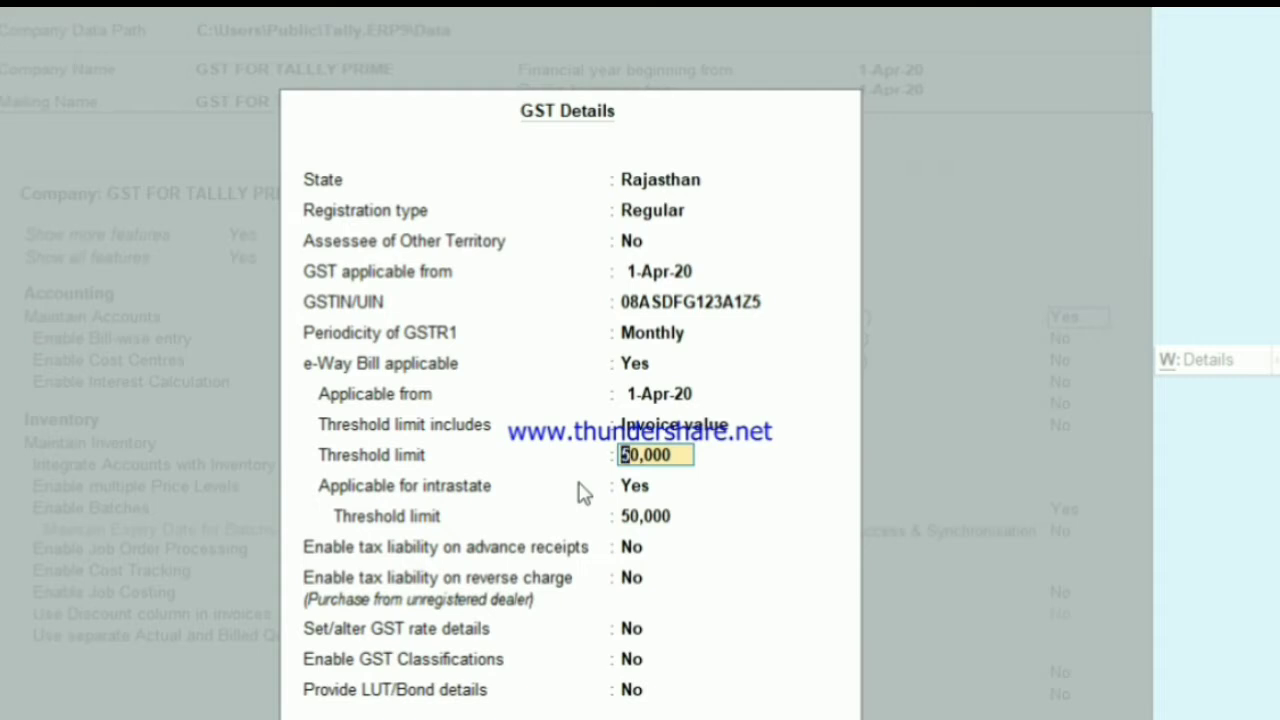
{"action": "key", "text": "Return"}
{"action": "key", "text": "Return"}
{"action": "key", "text": "Return"}
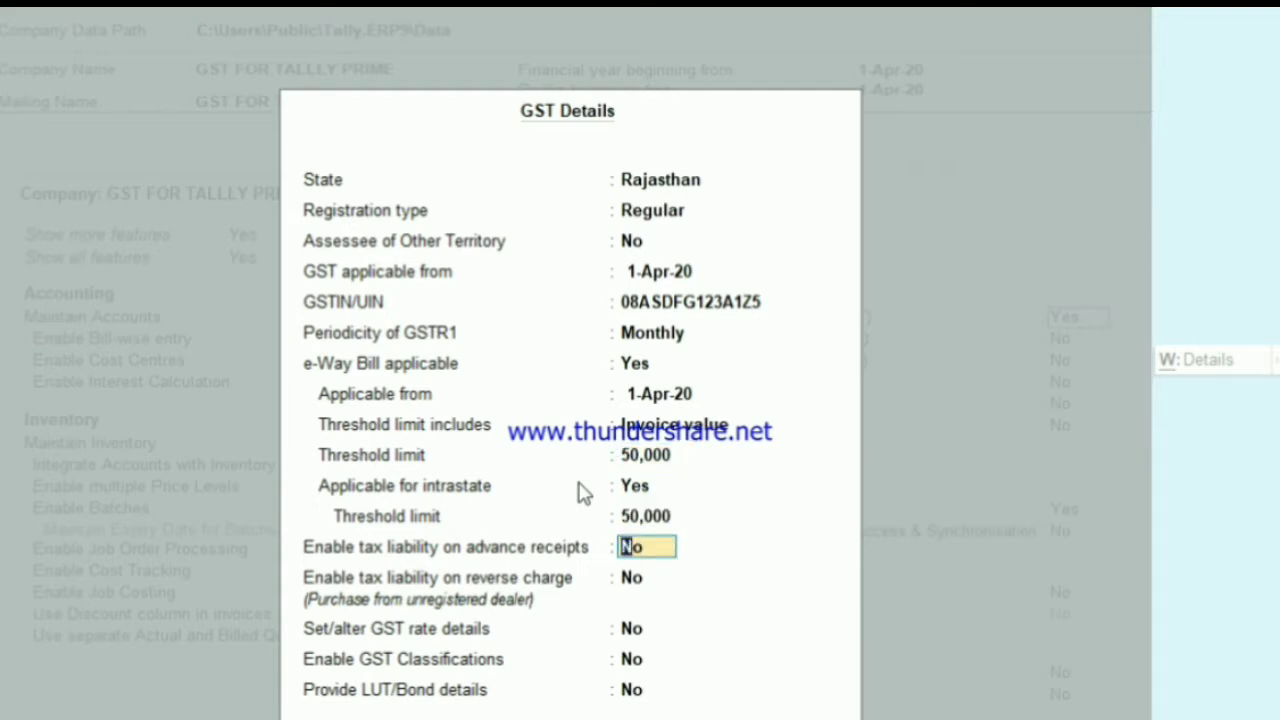
Step: Leave the tax liability, GST rate, GST classification and LUT/Bond options at No and accept the GST details
{"action": "key", "text": "Return"}
{"action": "key", "text": "Return"}
{"action": "key", "text": "Return"}
{"action": "key", "text": "Return"}
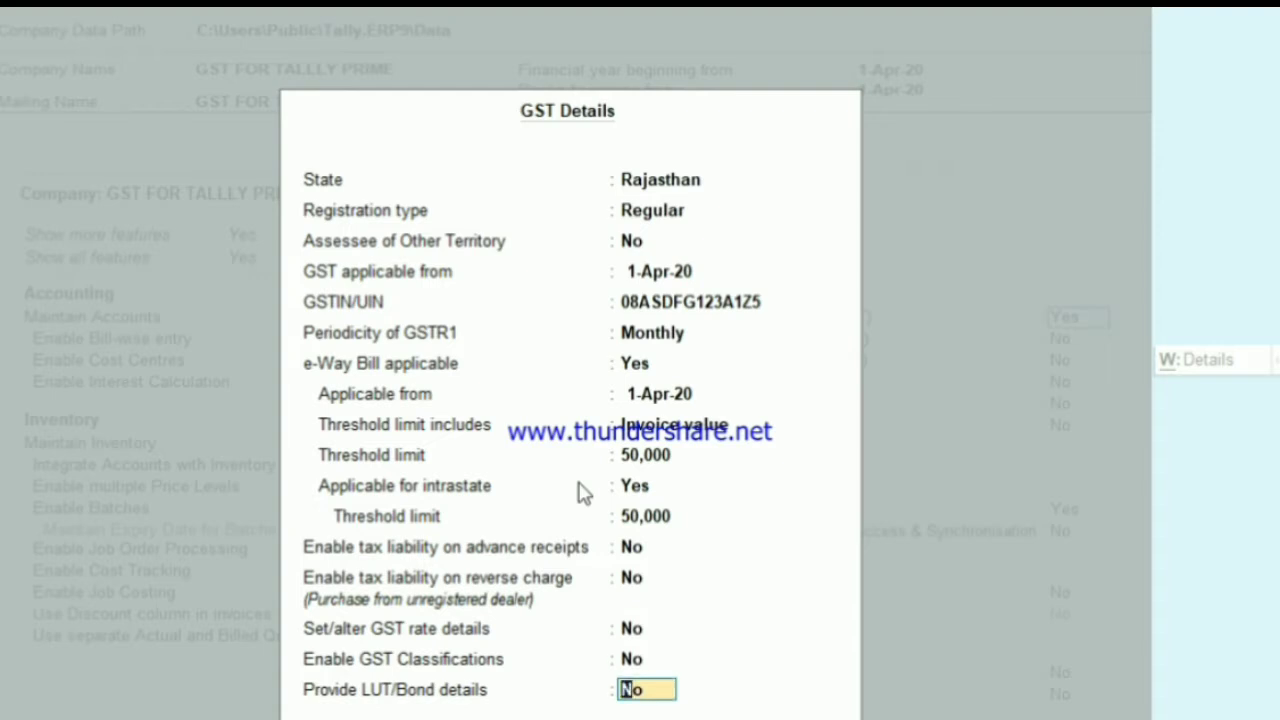
{"action": "key", "text": "Return"}
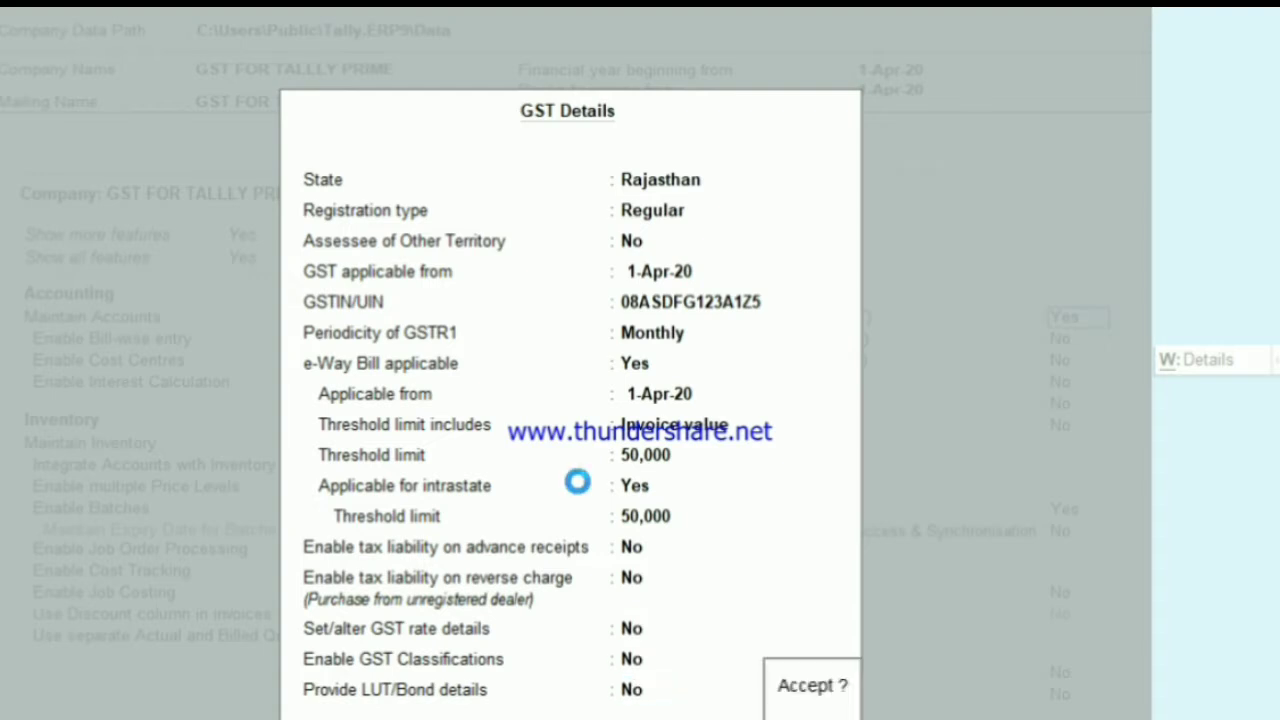
{"action": "key", "text": "Return"}
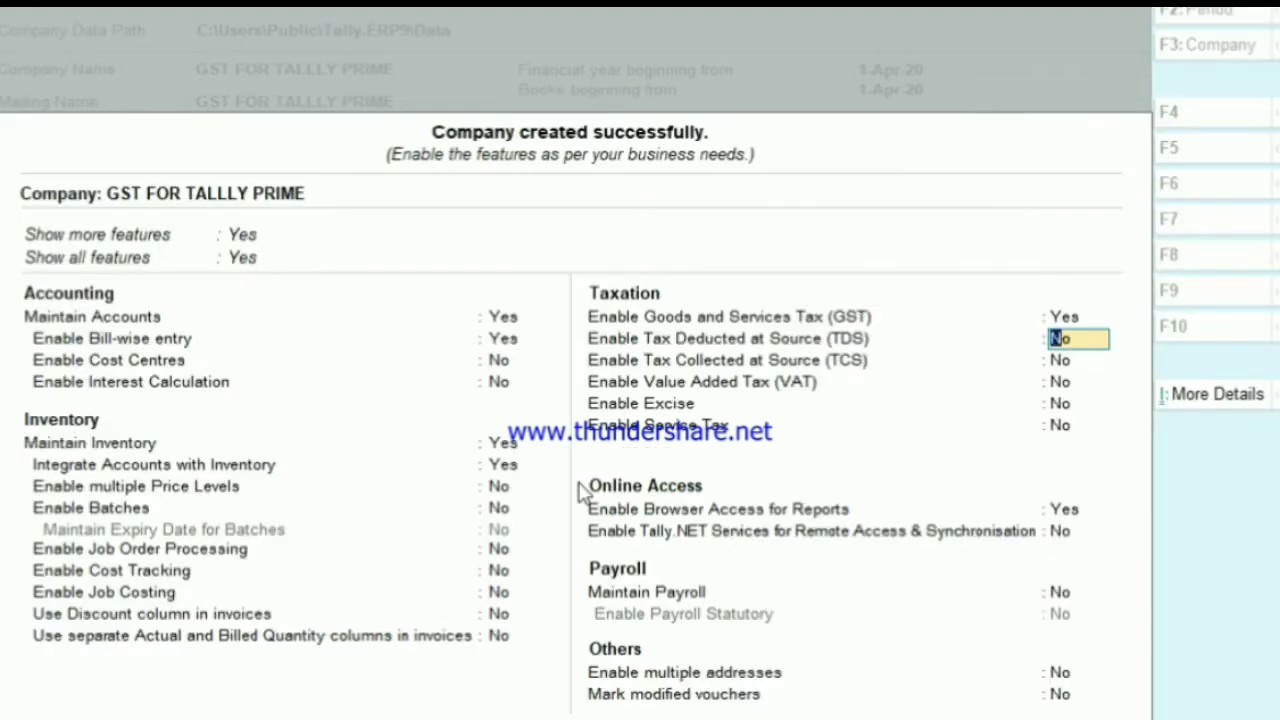
Step: Keep the remaining taxation, online access, payroll and other features at their defaults, accept them and return to the Gateway of Tally
{"action": "key", "text": "Return"}
{"action": "key", "text": "Return"}
{"action": "key", "text": "Return"}
{"action": "key", "text": "Return"}
{"action": "key", "text": "Return"}
{"action": "key", "text": "Return"}
{"action": "key", "text": "Return"}
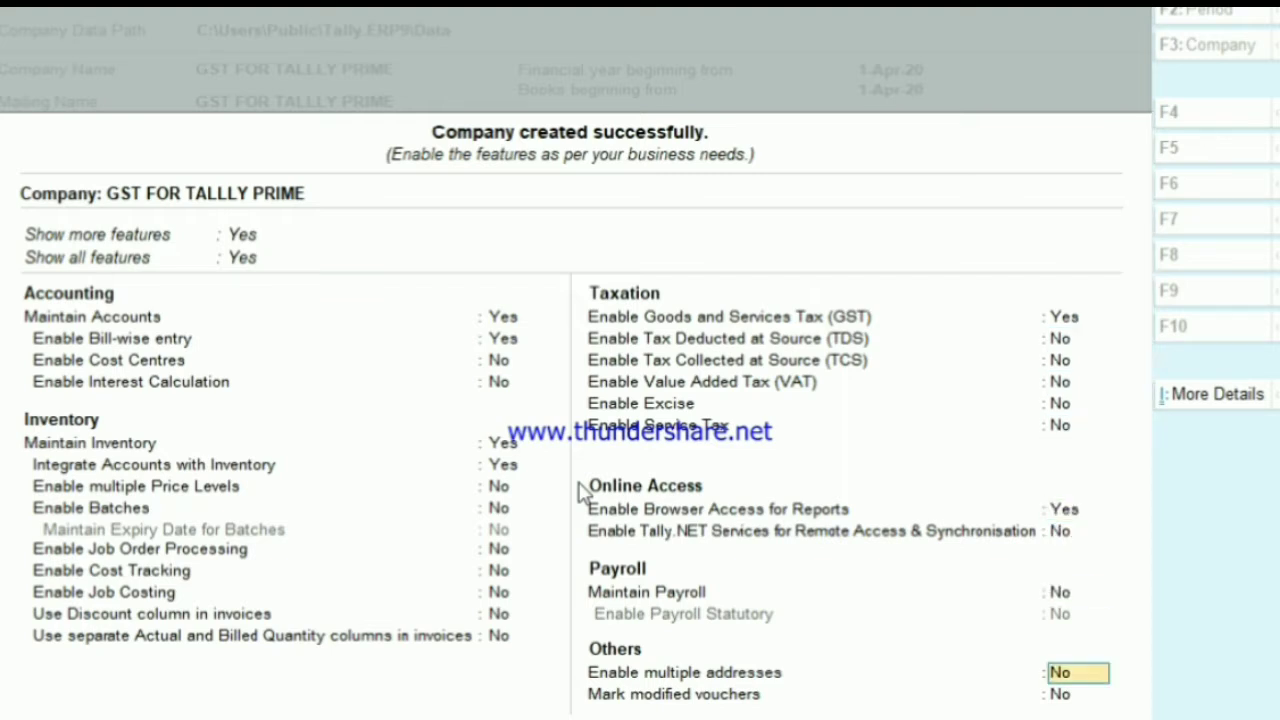
{"action": "key", "text": "Return"}
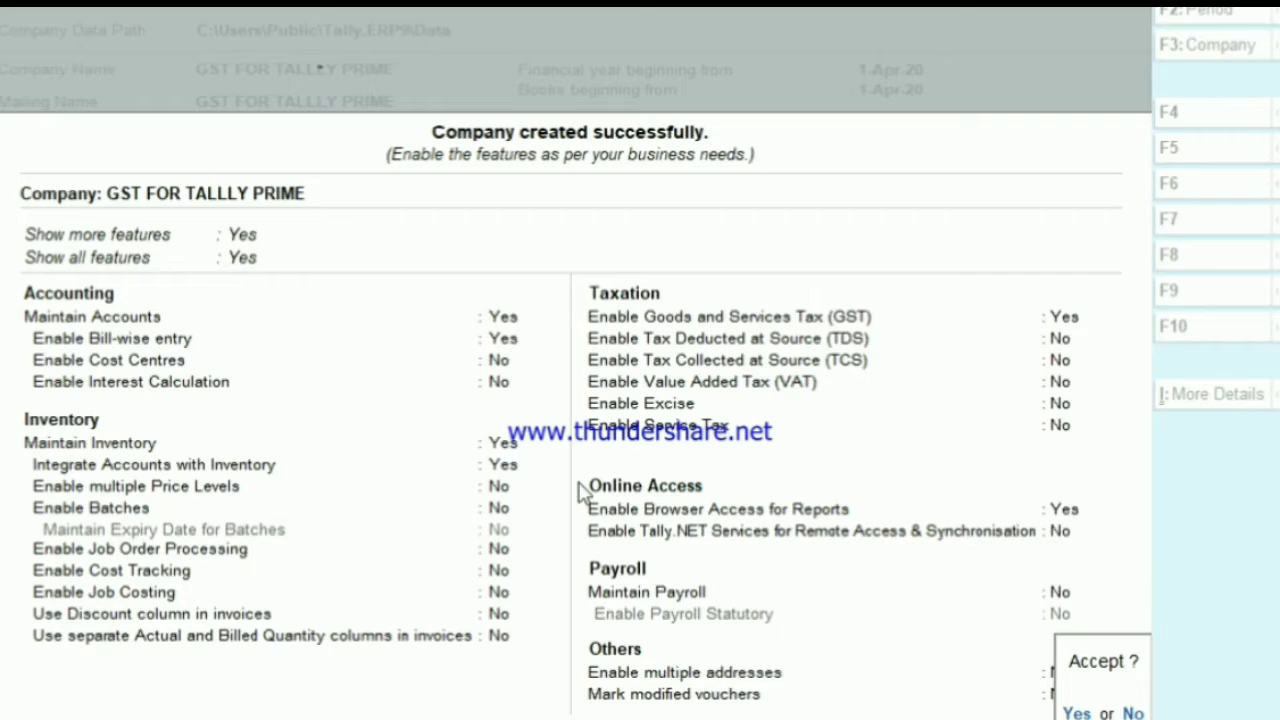
{"action": "key", "text": "Return"}
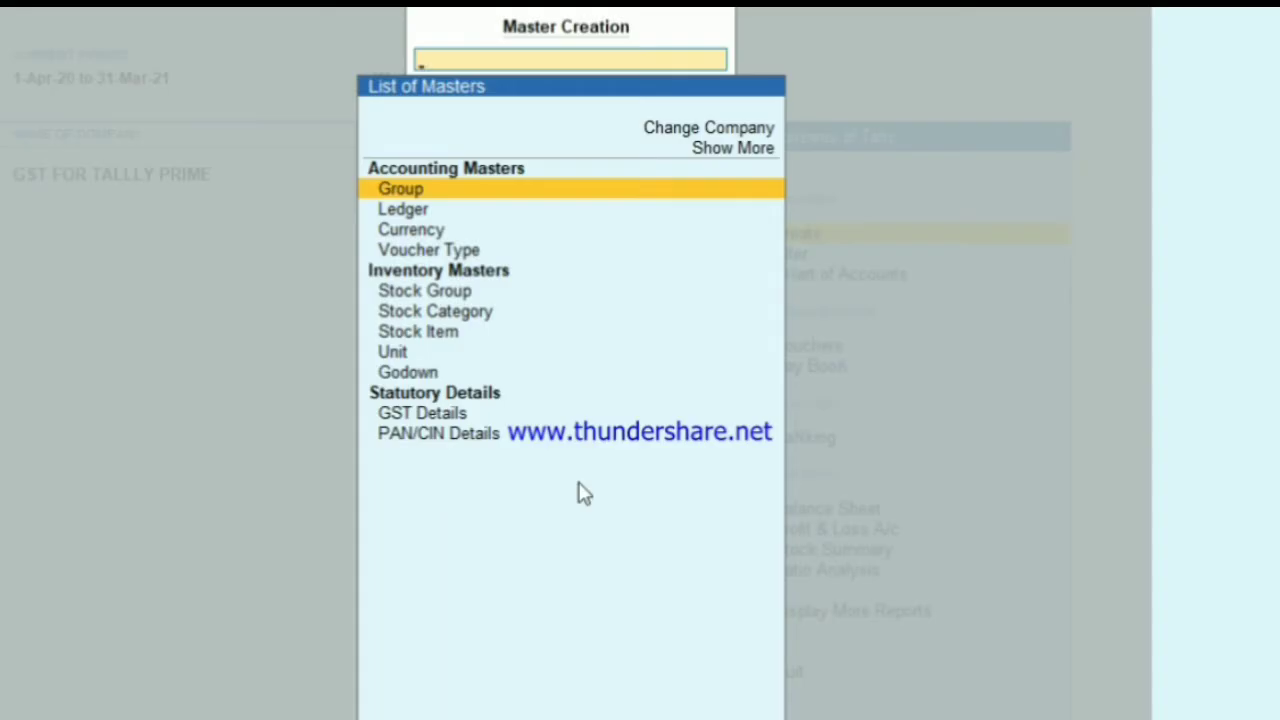
{"action": "key", "text": "Escape"}
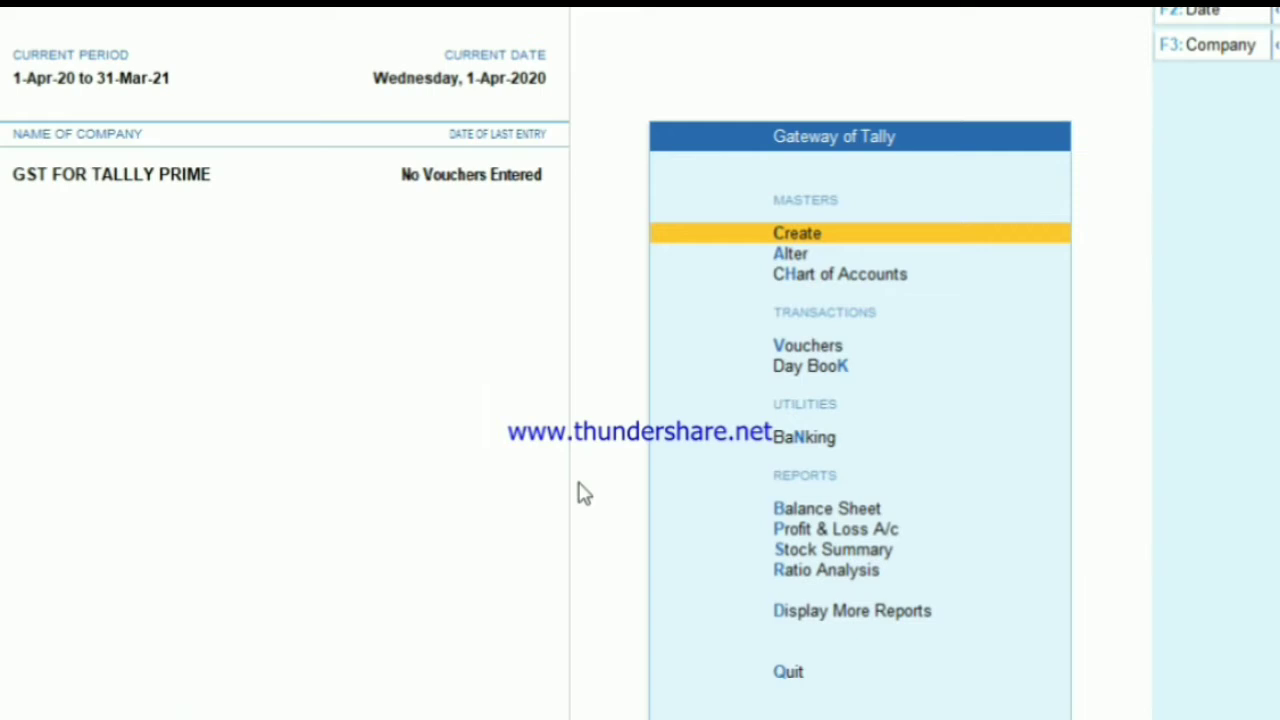
Step: Open voucher entry and switch to a Purchase voucher
{"action": "key", "text": "Down"}
{"action": "key", "text": "Down"}
{"action": "key", "text": "Down"}
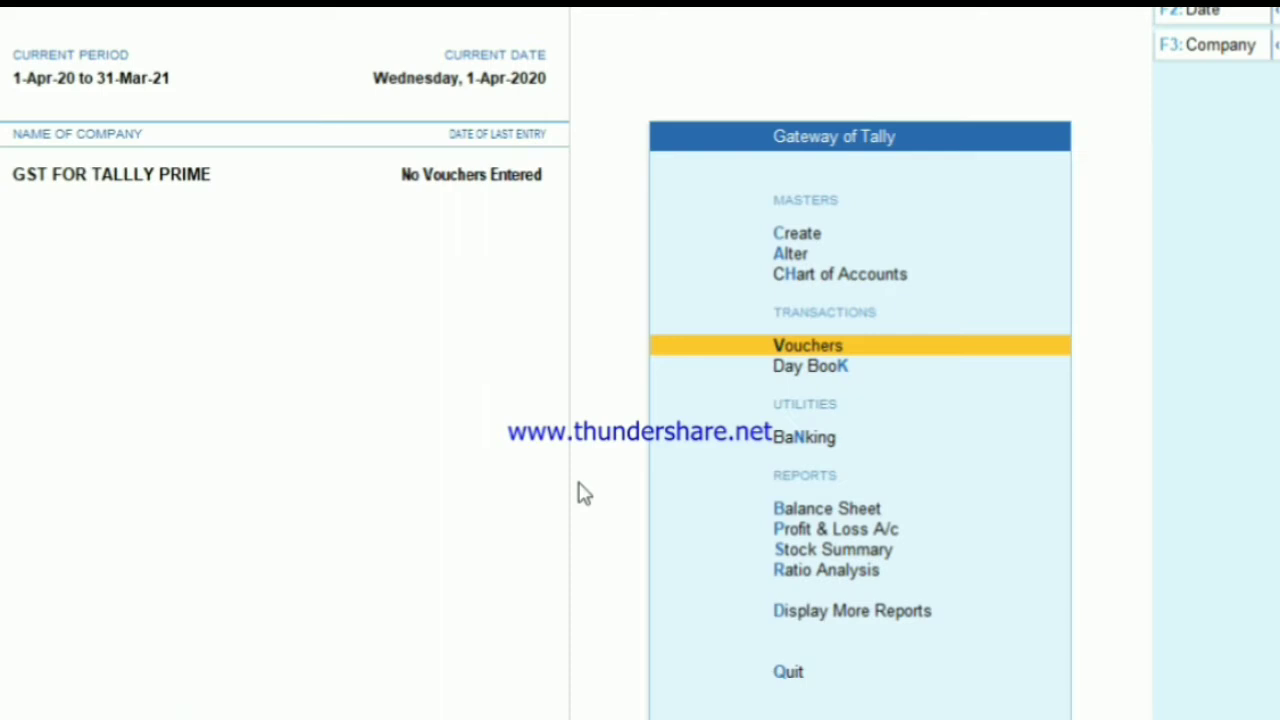
{"action": "key", "text": "Return"}
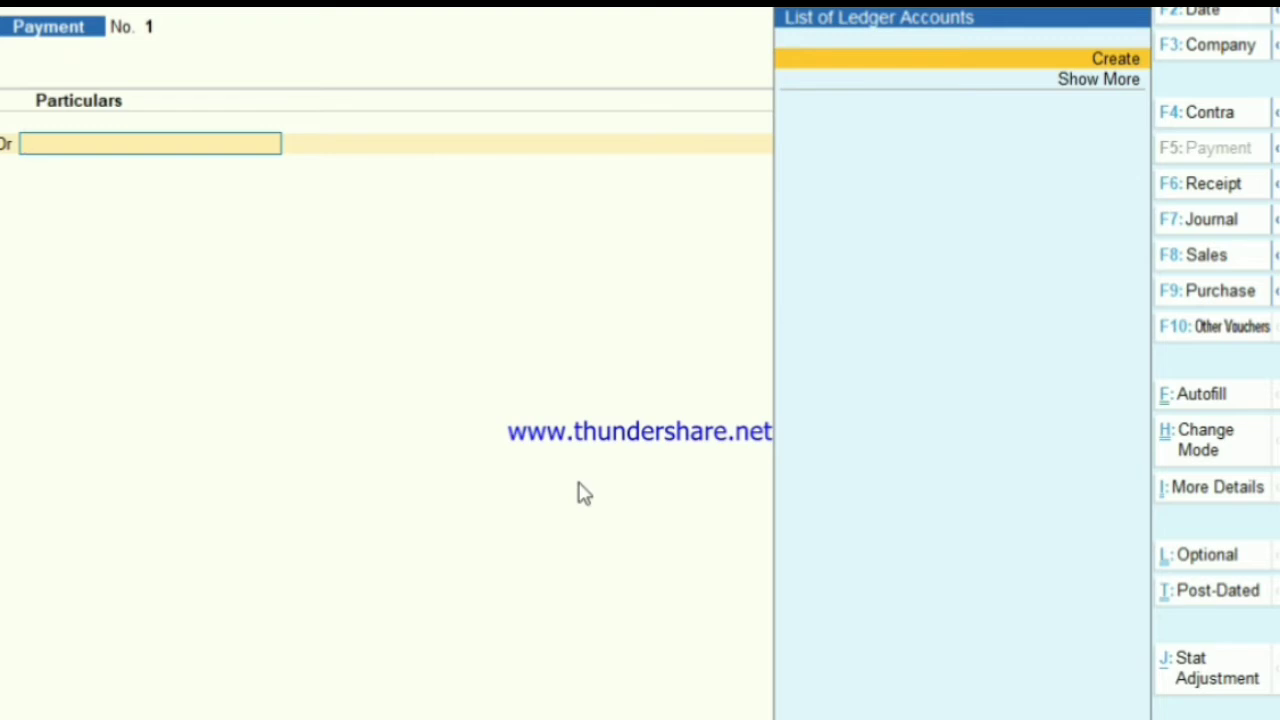
{"action": "key", "text": "F9"}
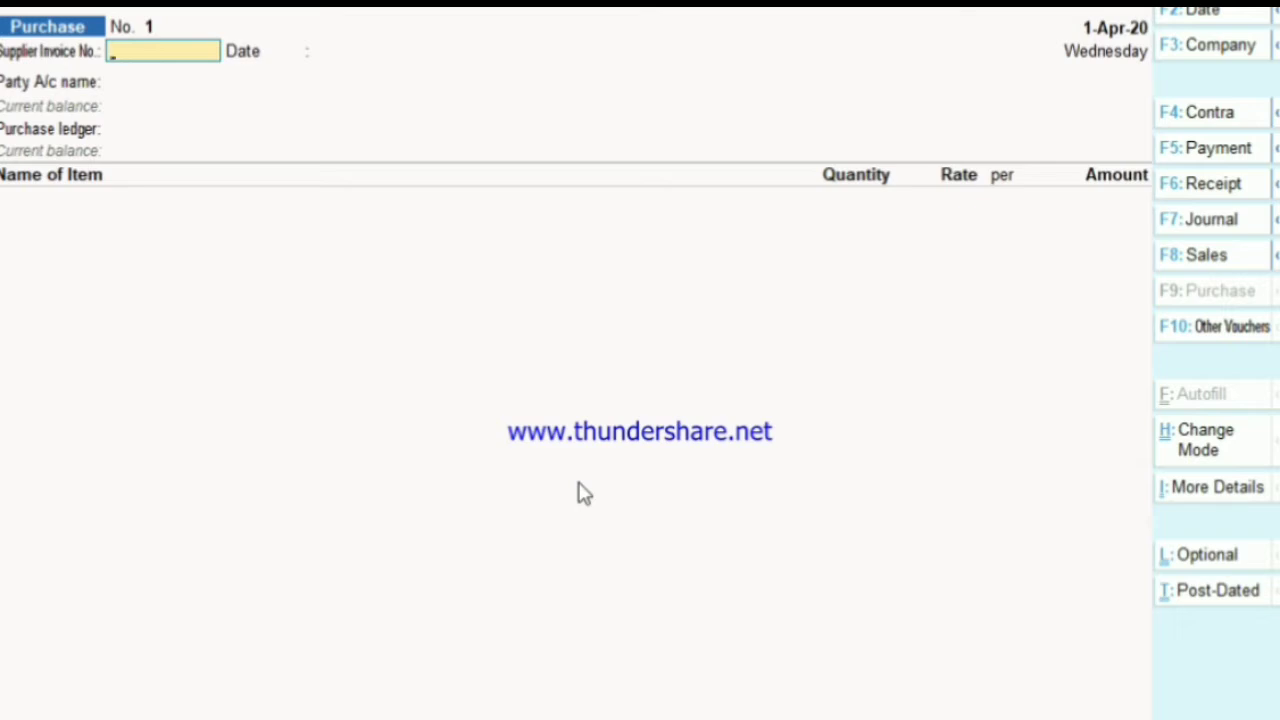
Step: Enter the supplier invoice number in the purchase voucher and keep its date as 1-Apr-20
{"action": "type", "text": "08AS1244"}
{"action": "key", "text": "Return"}
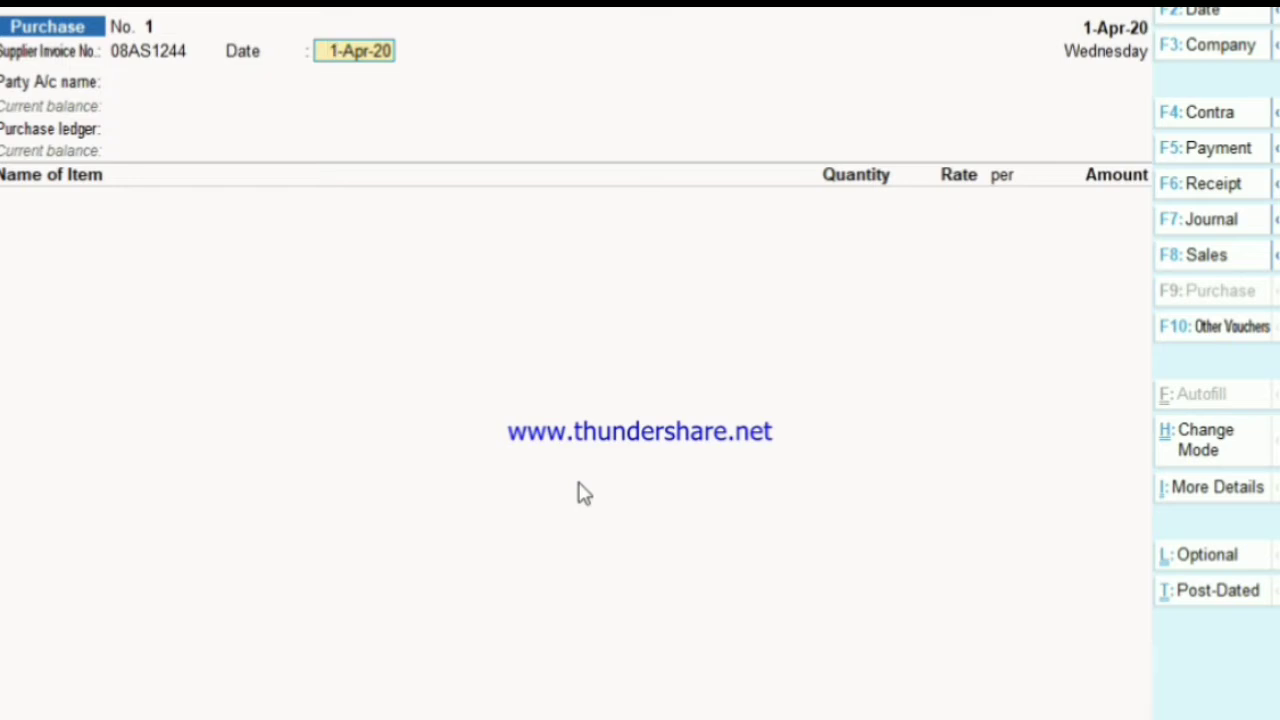
{"action": "key", "text": "Return"}
Step: Create a party ledger named RAM AND COMPANY under the Sundry Creditors group from the purchase voucher
{"action": "key", "text": "alt+c"}
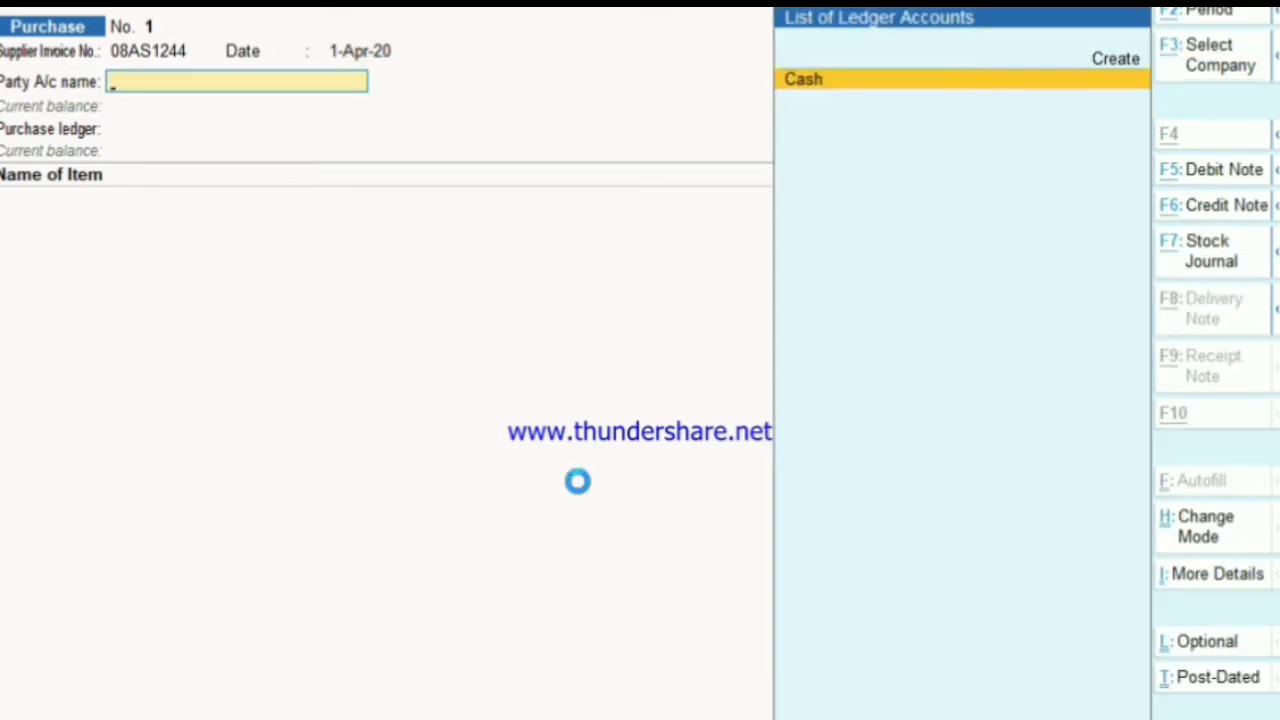
{"action": "type", "text": "RA"}
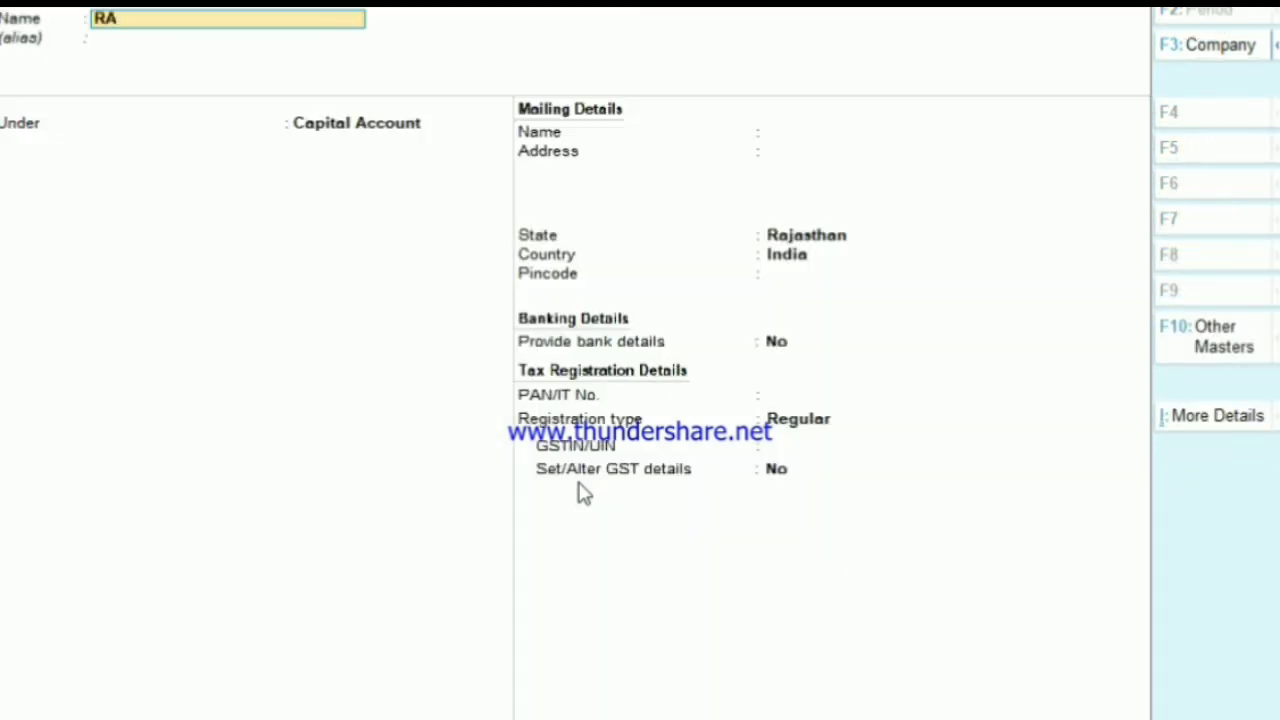
{"action": "type", "text": "M AND CO"}
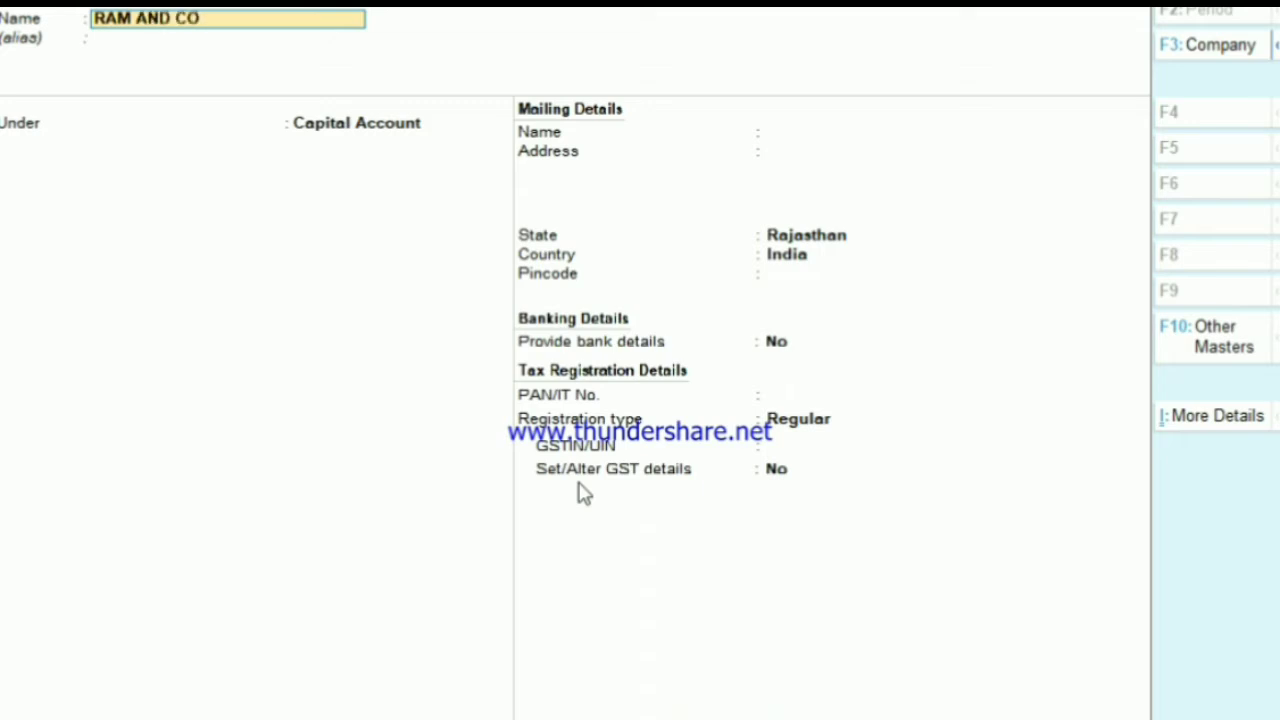
{"action": "type", "text": "MPANY"}
{"action": "key", "text": "Return"}
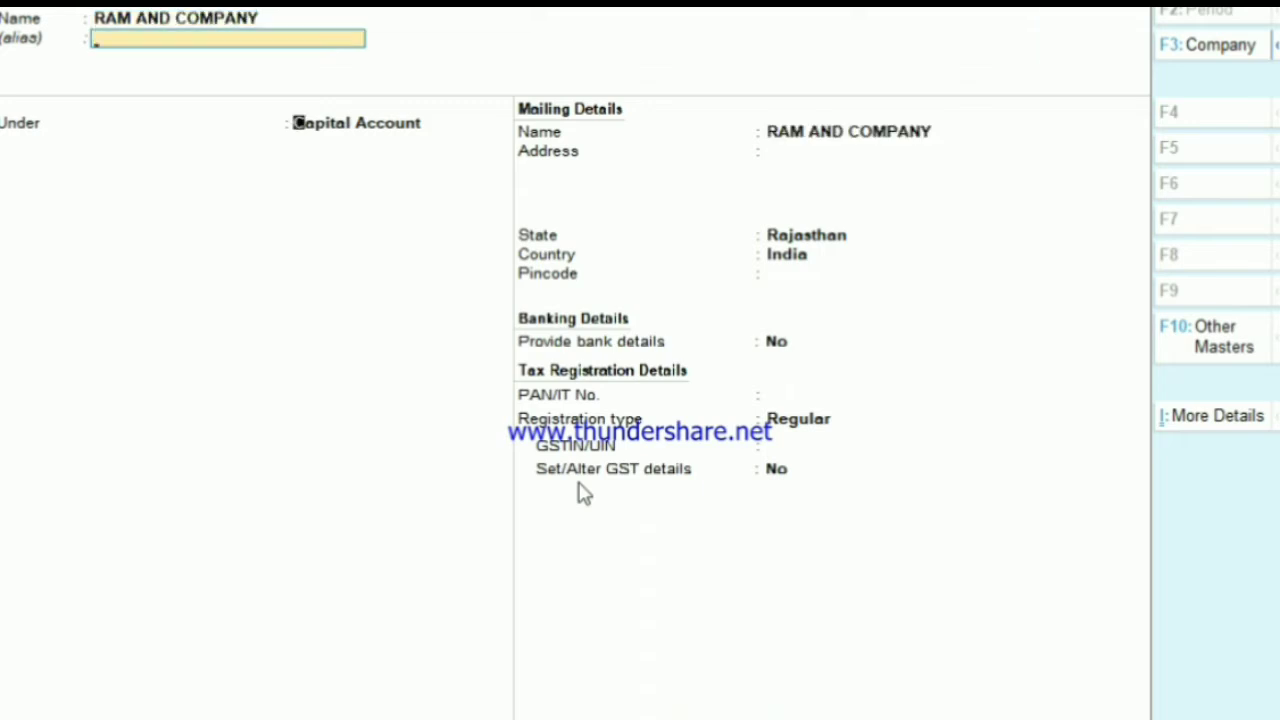
{"action": "key", "text": "Return"}
{"action": "type", "text": "su"}
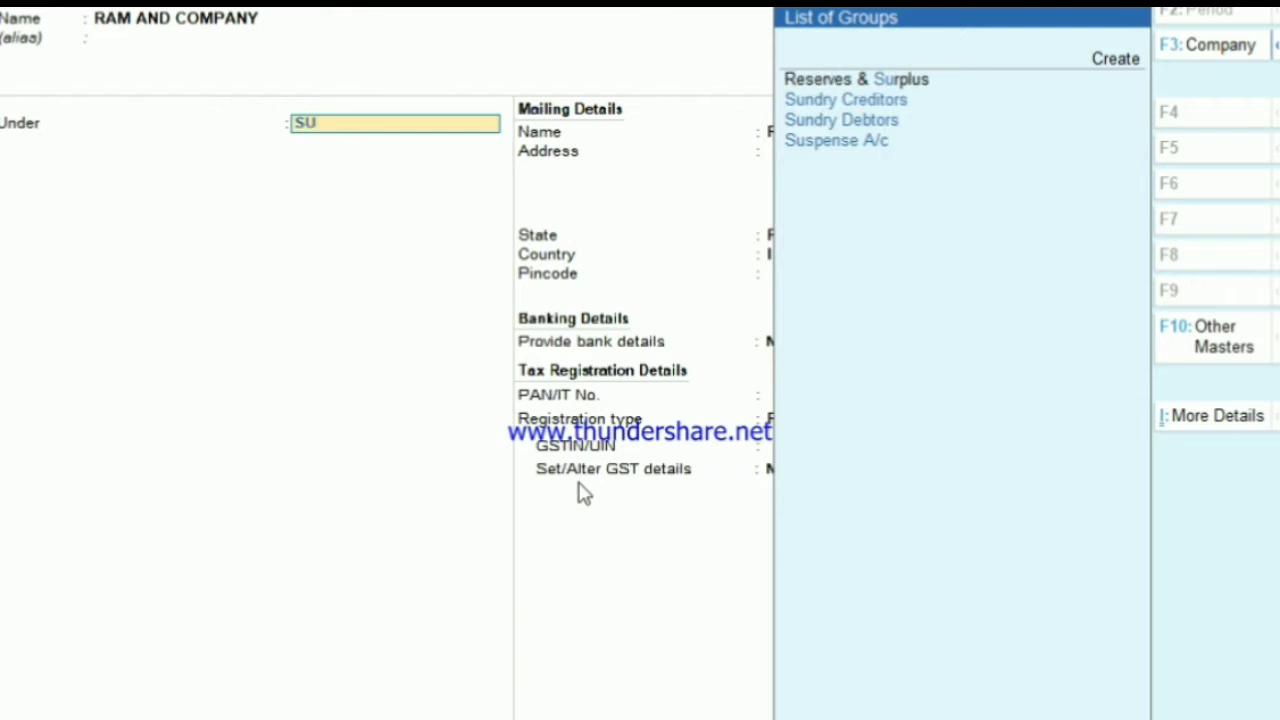
{"action": "key", "text": "Return"}
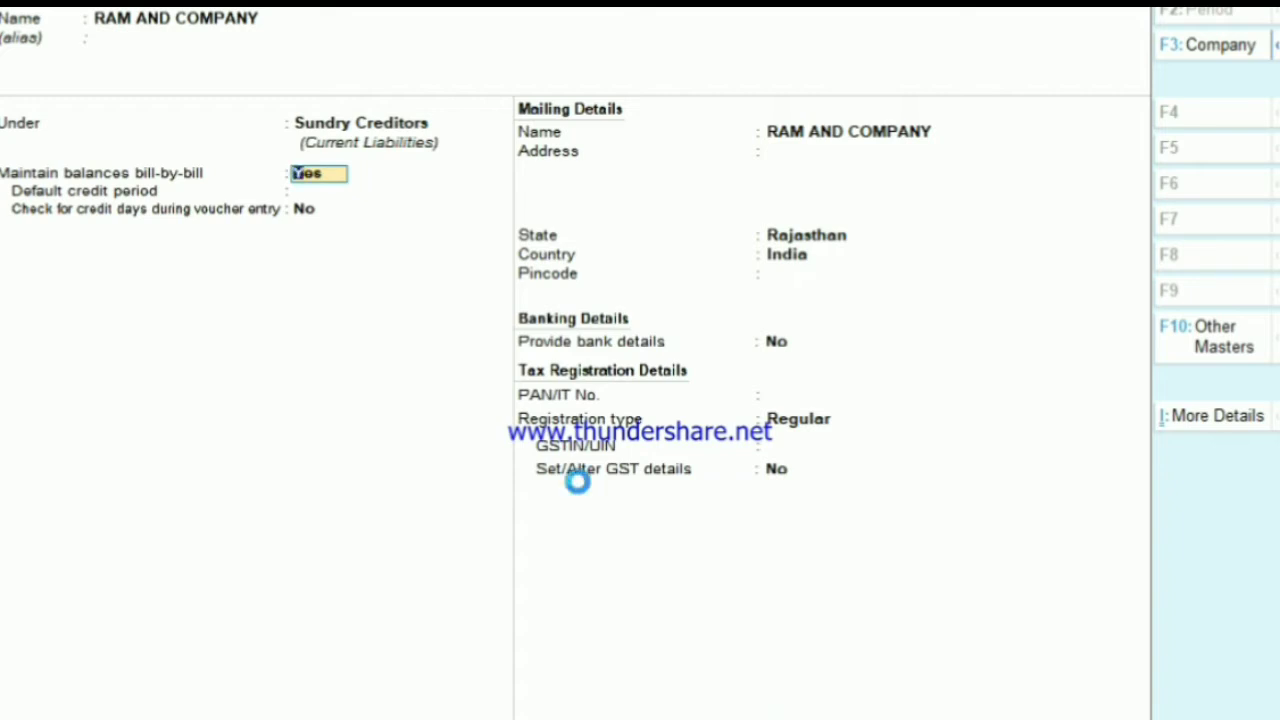
Step: Keep the supplier ledger's bill-by-bill settings and mailing name, leave the address blank, and set the state to Delhi
{"action": "key", "text": "Return"}
{"action": "key", "text": "Return"}
{"action": "key", "text": "Return"}
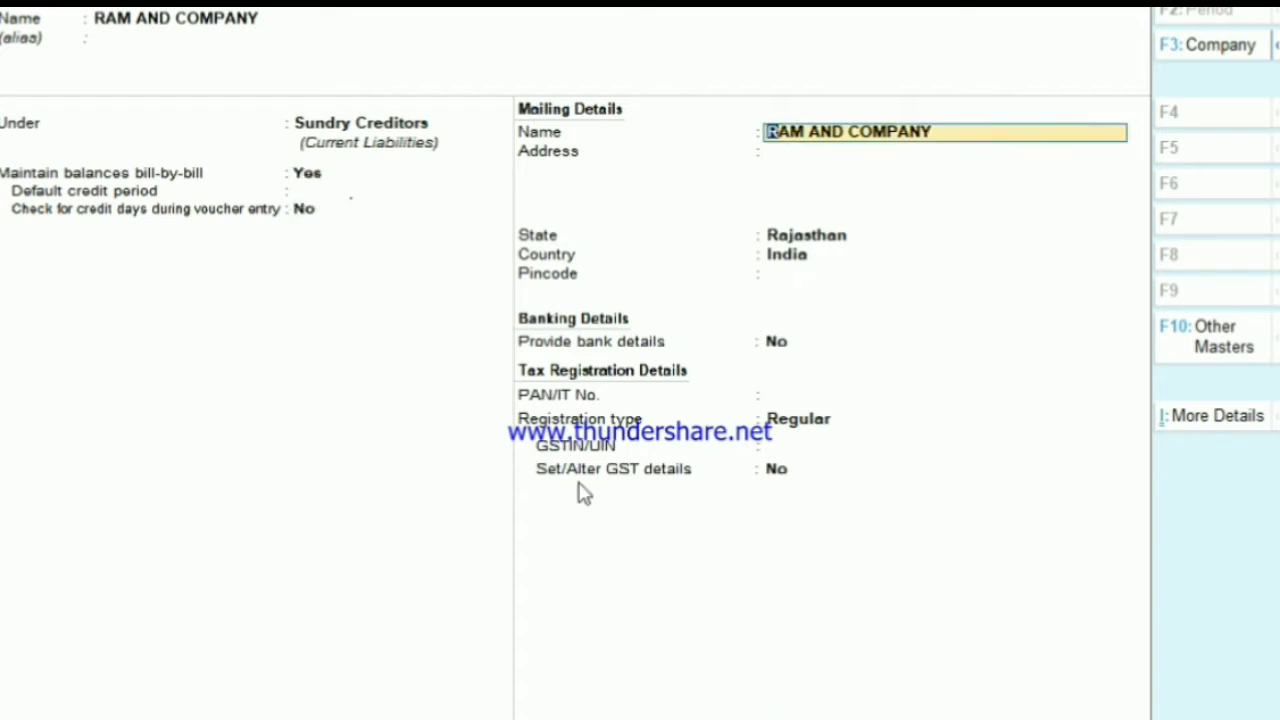
{"action": "key", "text": "Return"}
{"action": "key", "text": "Return"}
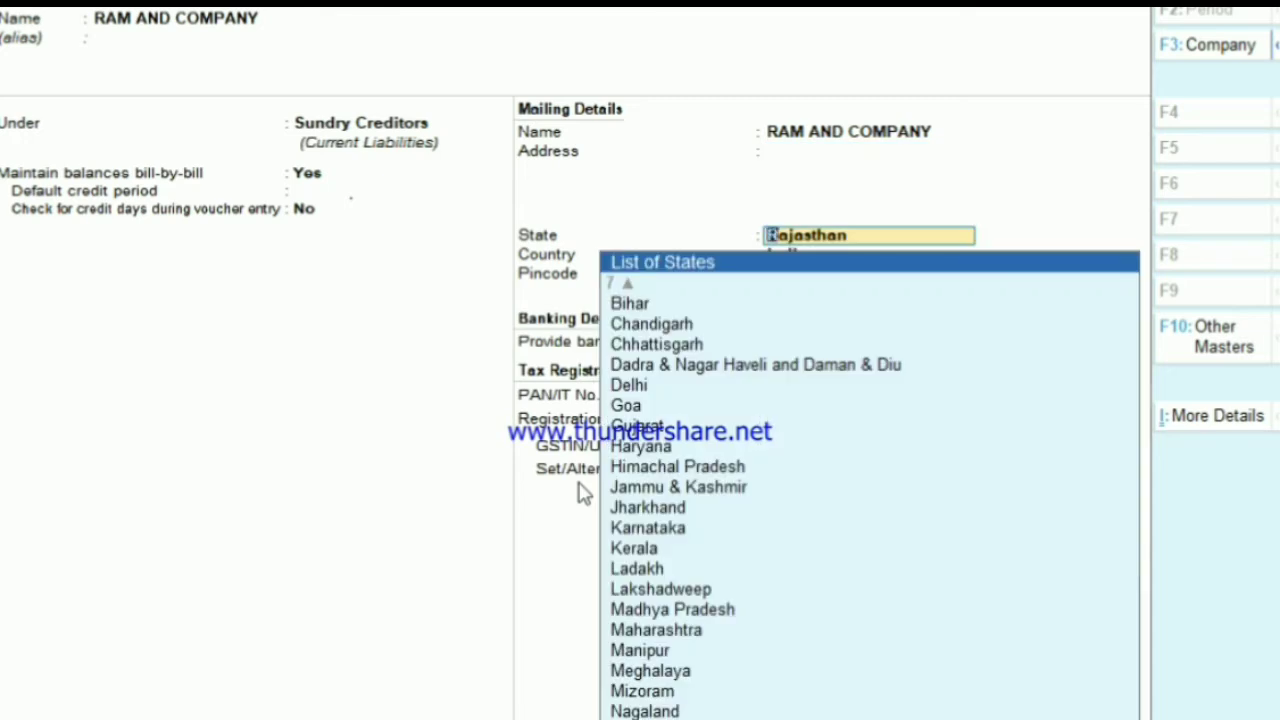
{"action": "type", "text": "D"}
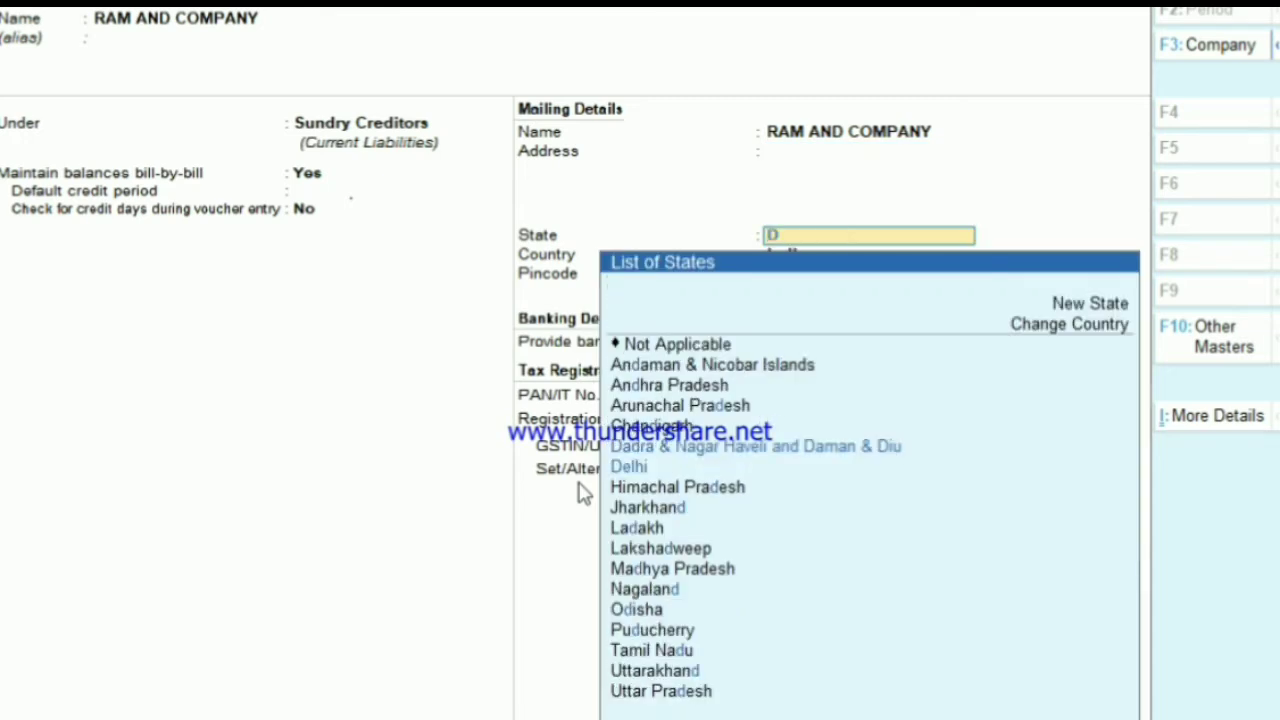
{"action": "key", "text": "Down"}
{"action": "key", "text": "Down"}
{"action": "key", "text": "Return"}
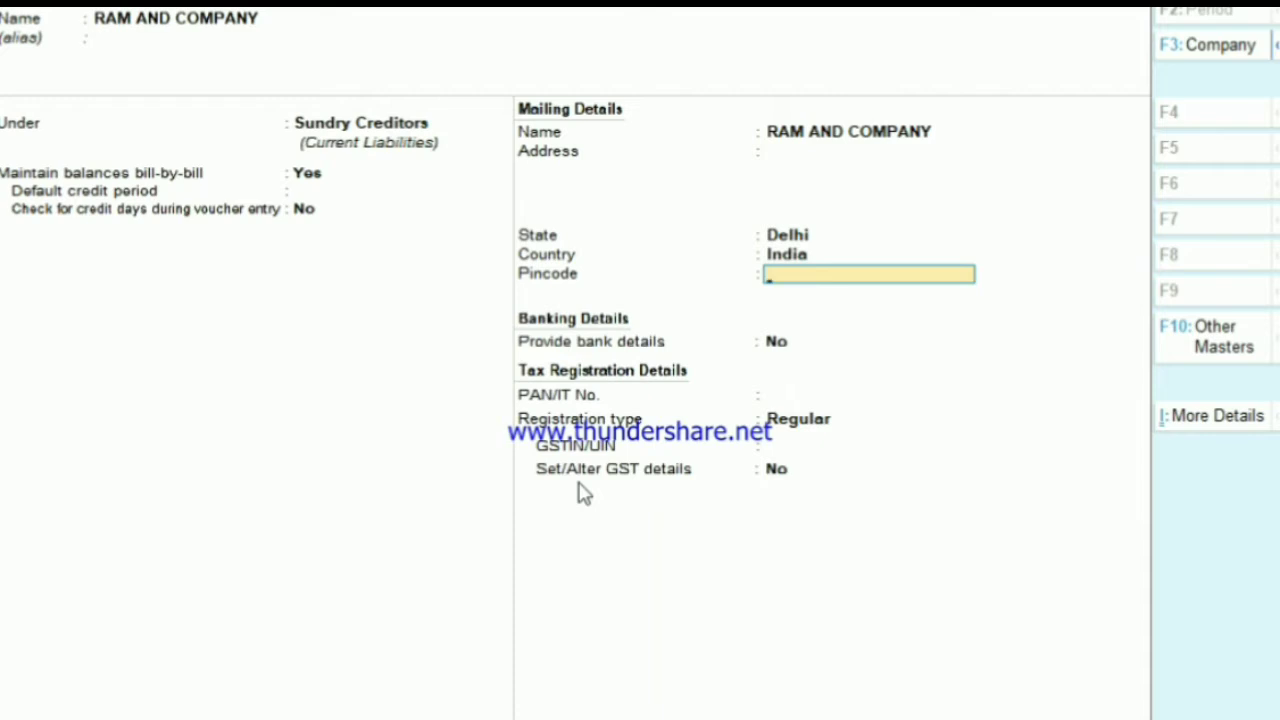
Step: Keep bank details at No and registration type Regular, enter the supplier's GSTIN/UIN, and save the ledger
{"action": "key", "text": "Return"}
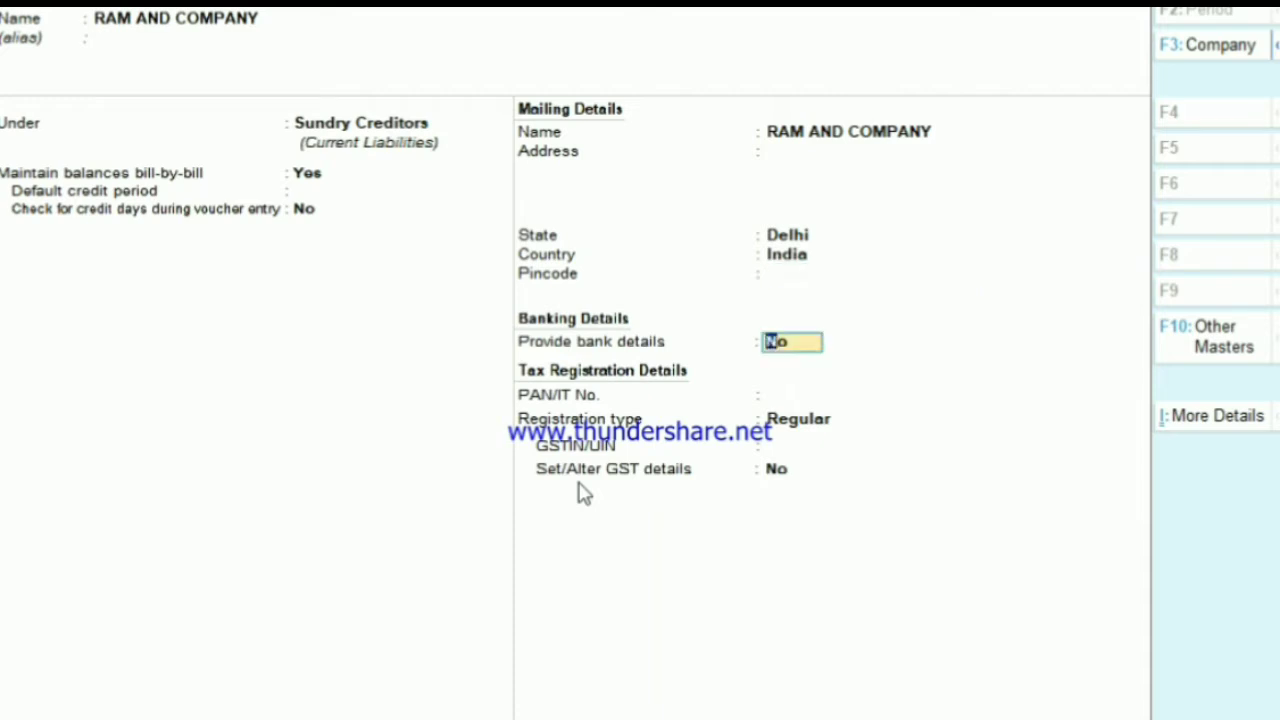
{"action": "key", "text": "Return"}
{"action": "key", "text": "Return"}
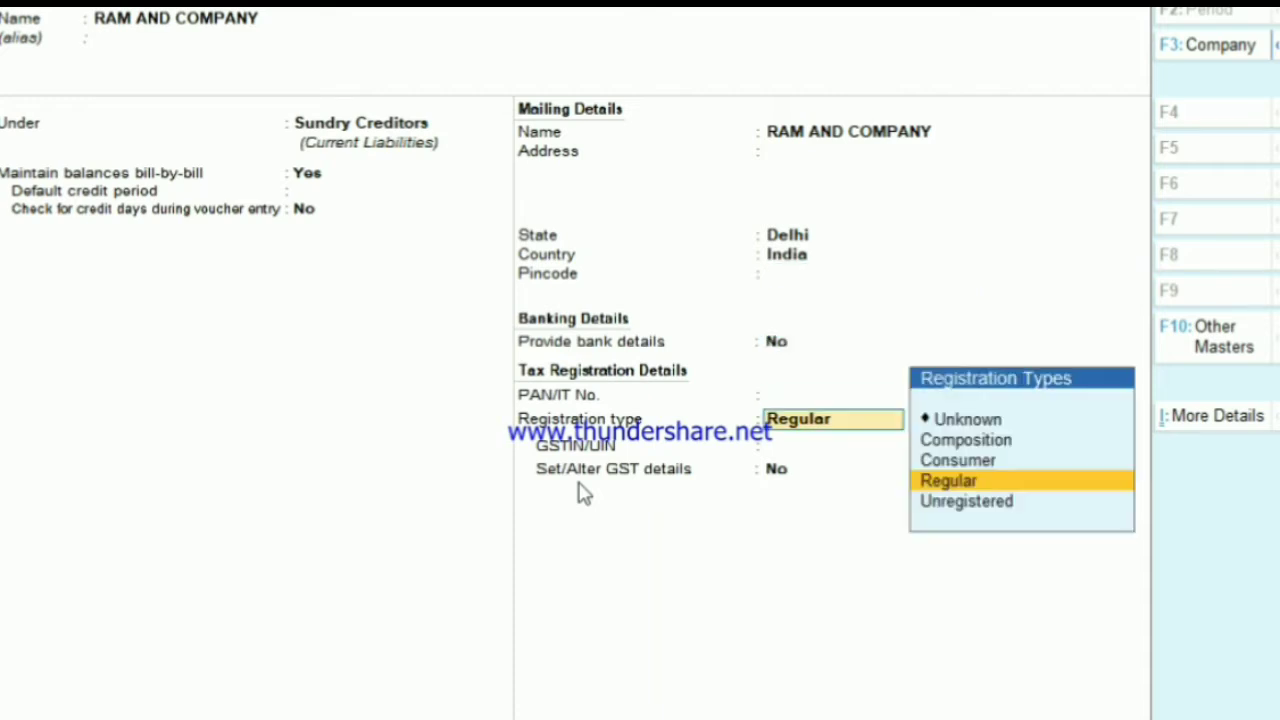
{"action": "key", "text": "Return"}
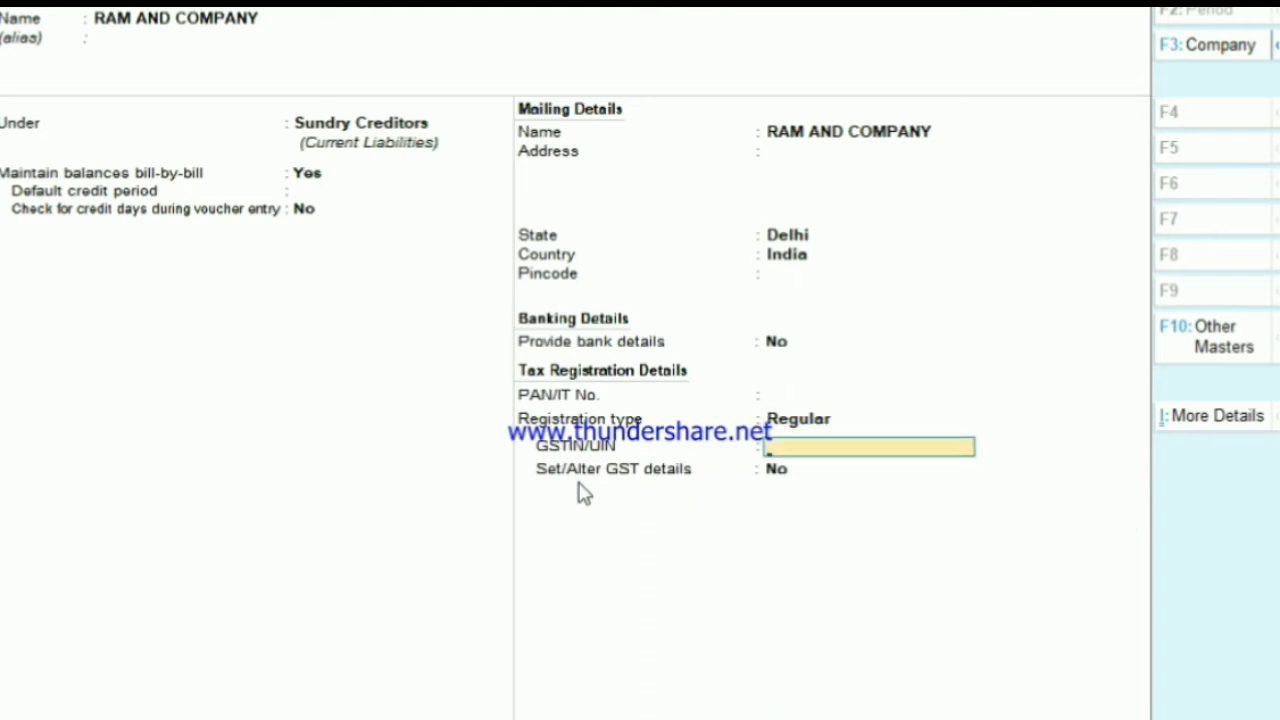
{"action": "type", "text": "07ASD"}
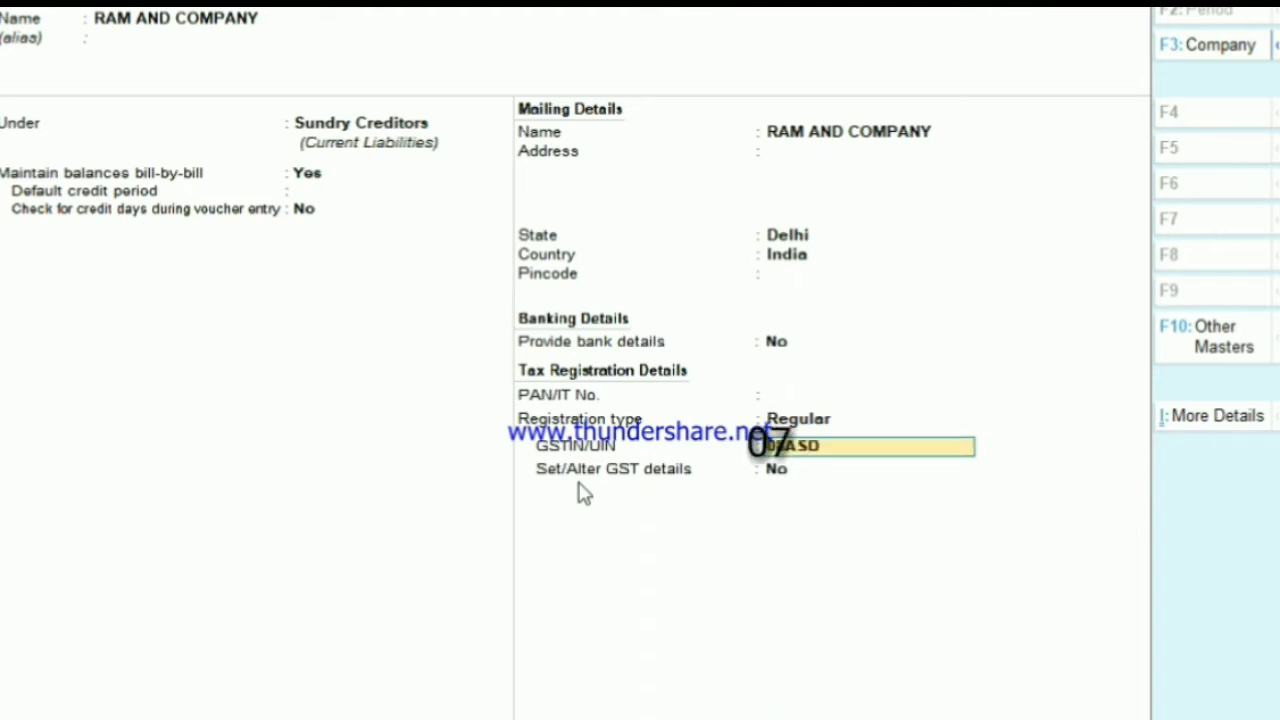
{"action": "type", "text": "FE1234A1Z4"}
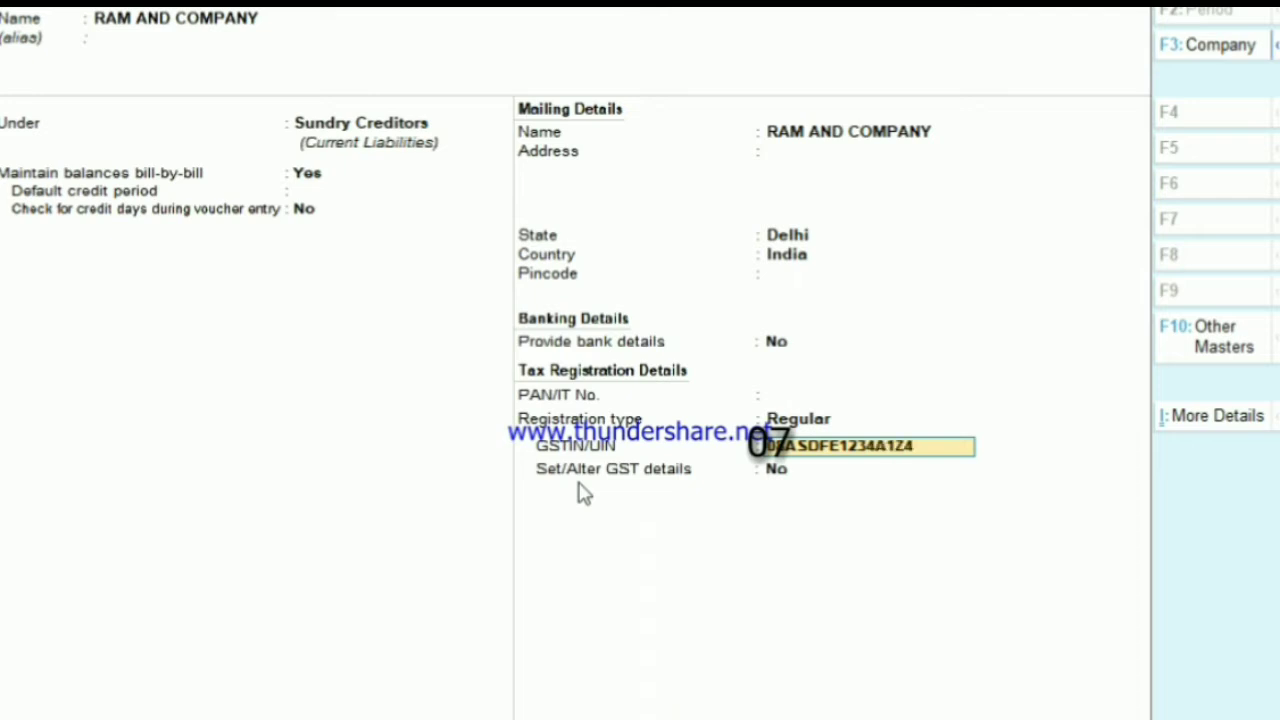
{"action": "key", "text": "Return"}
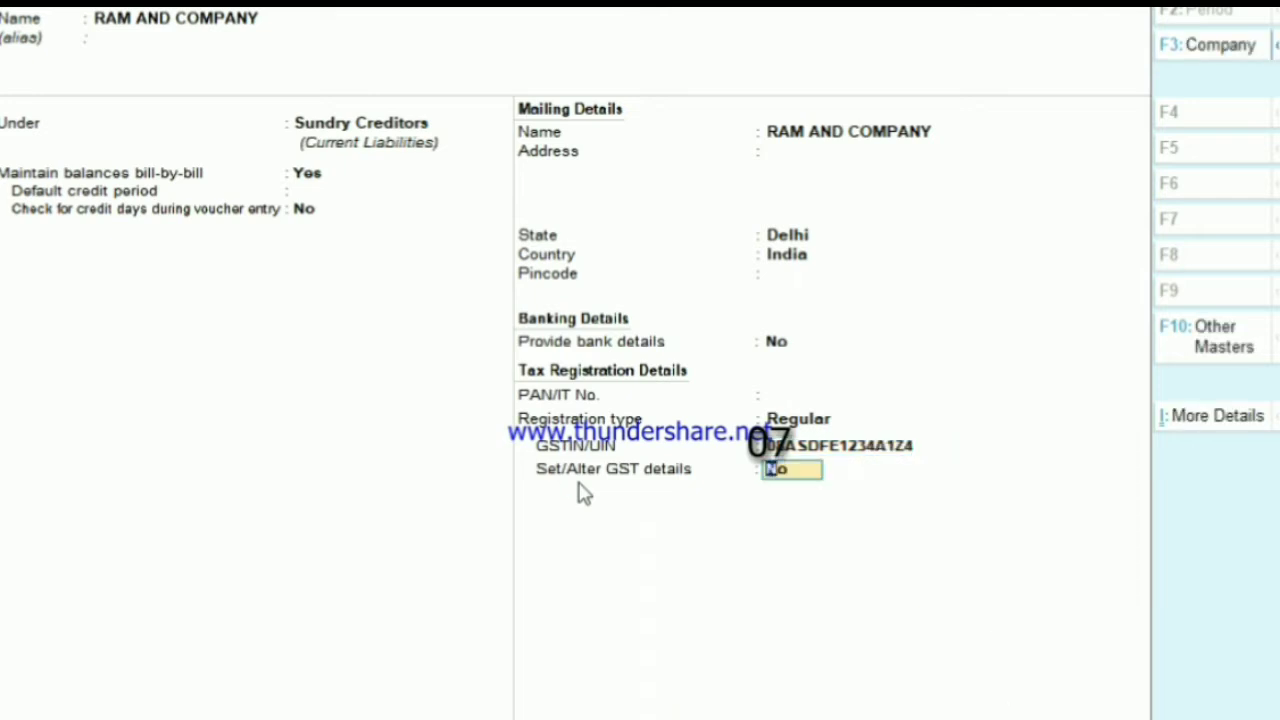
{"action": "key", "text": "Return"}
{"action": "key", "text": "Return"}
{"action": "key", "text": "Return"}
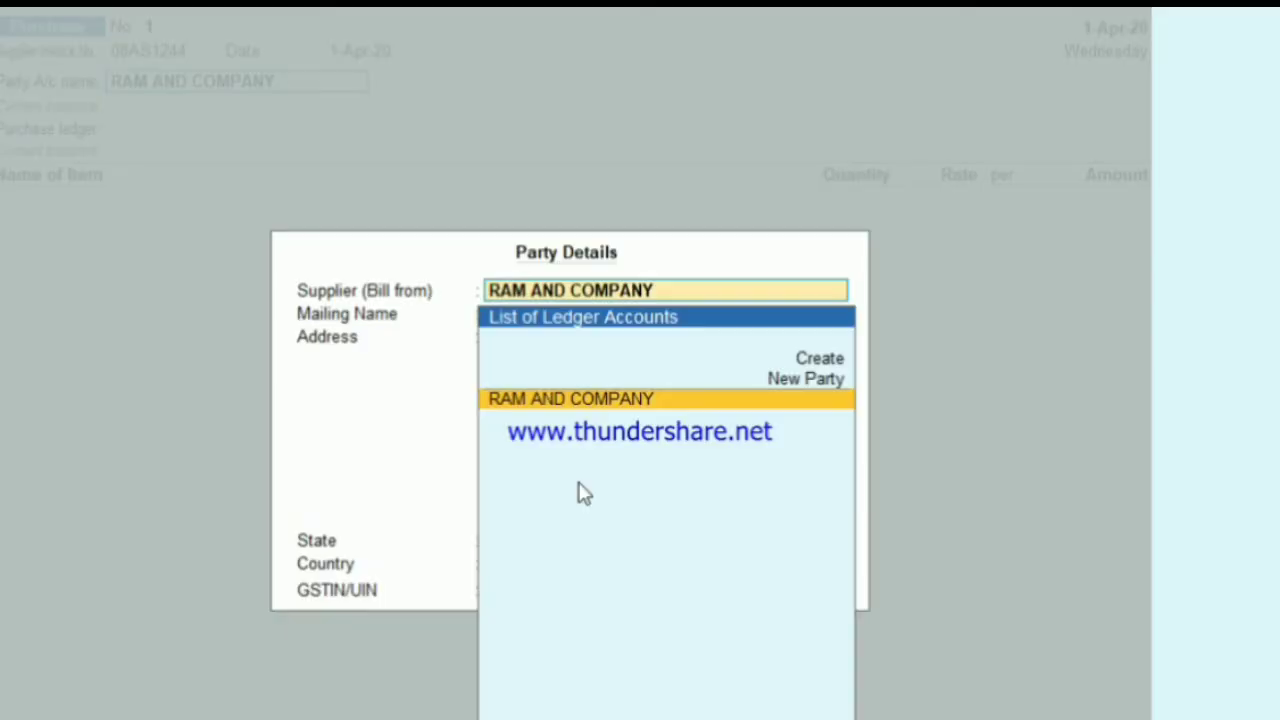
Step: Accept the supplier's party details with RAM AND COMPANY as the bill-from supplier and proceed to the purchase ledger
{"action": "key", "text": "Return"}
{"action": "key", "text": "Return"}
{"action": "key", "text": "Return"}
{"action": "key", "text": "Return"}
{"action": "key", "text": "Return"}
{"action": "key", "text": "Return"}
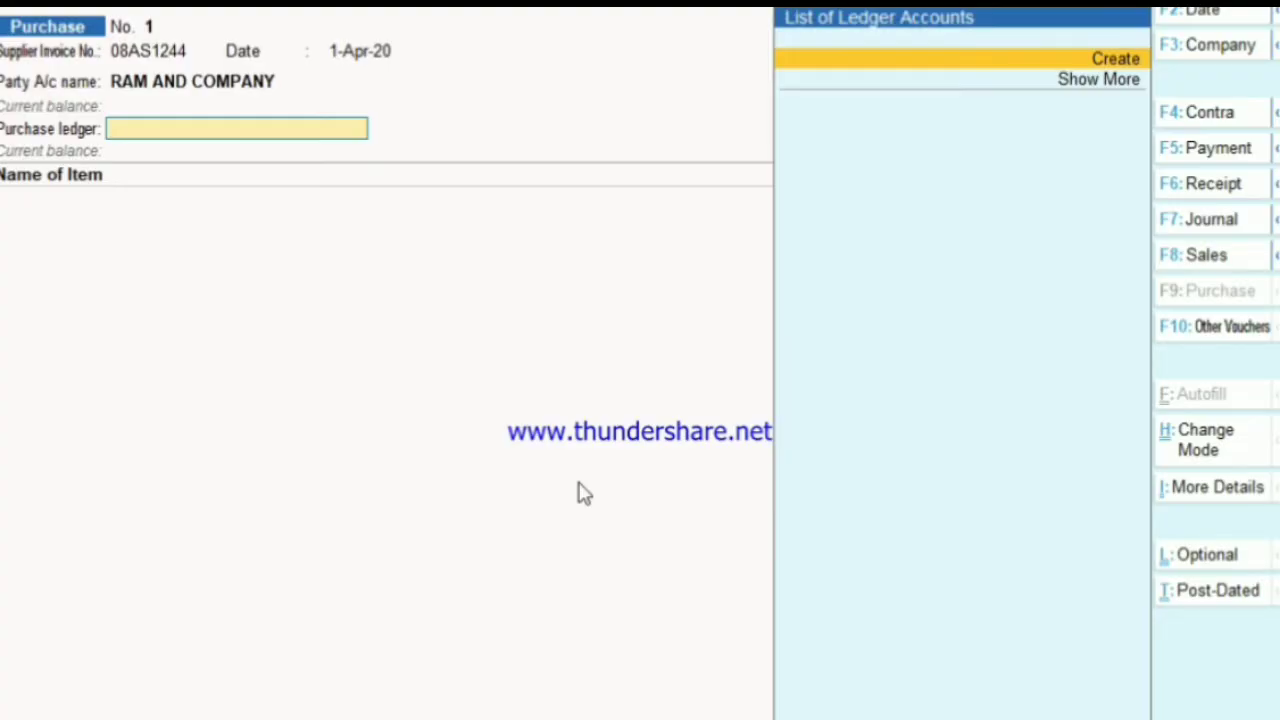
{"action": "key", "text": "alt+c"}
{"action": "type", "text": "PURC"}
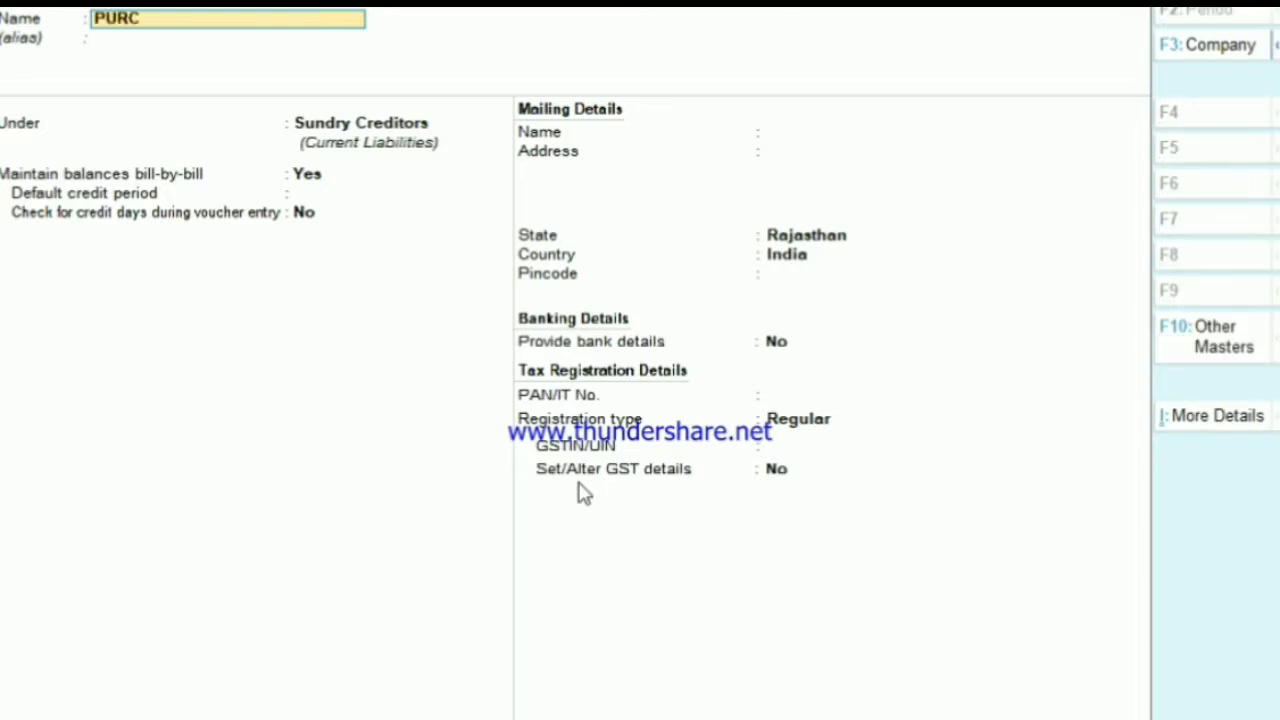
{"action": "type", "text": "HASE"}
{"action": "key", "text": "Return"}
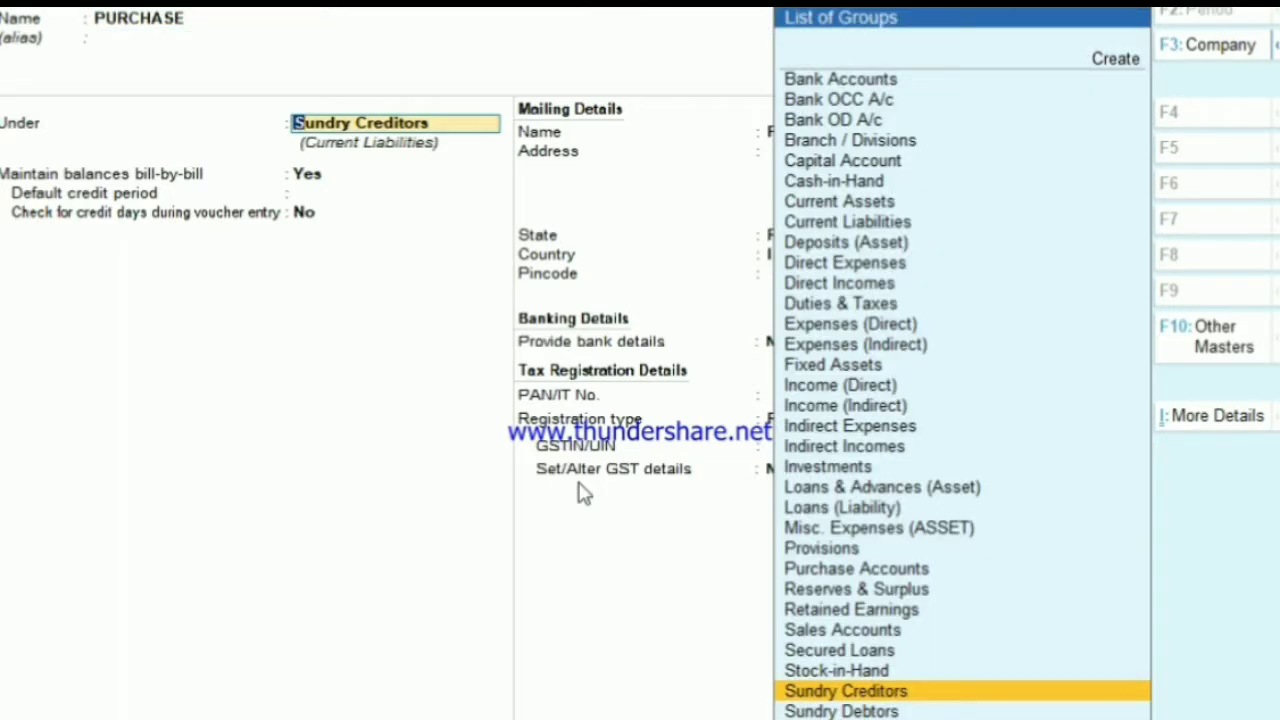
{"action": "type", "text": "PU"}
{"action": "key", "text": "Return"}
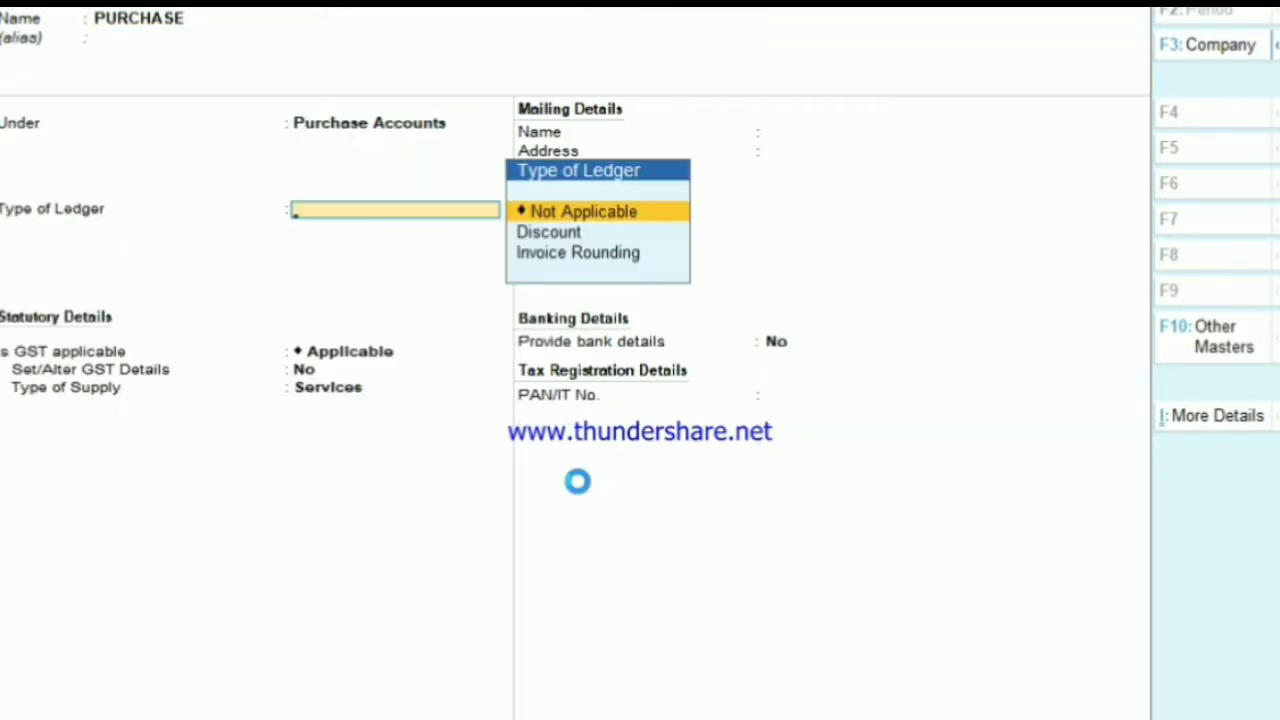
{"action": "key", "text": "Return"}
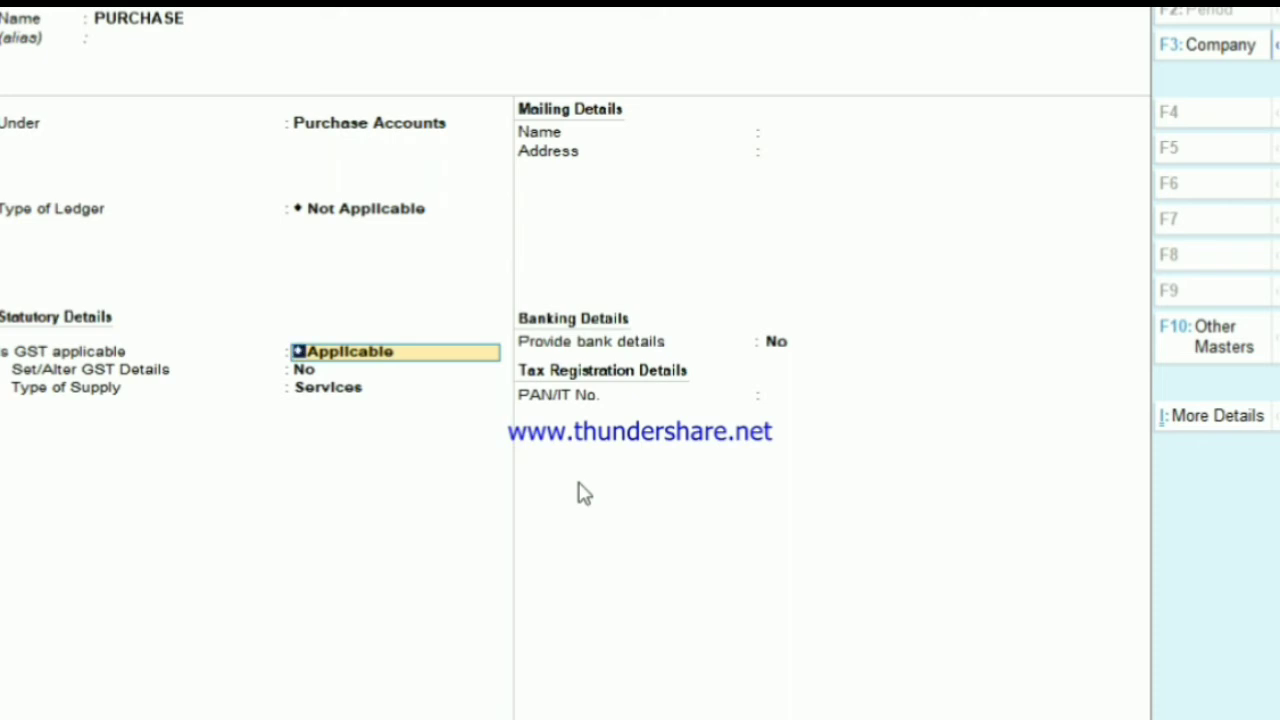
{"action": "key", "text": "Return"}
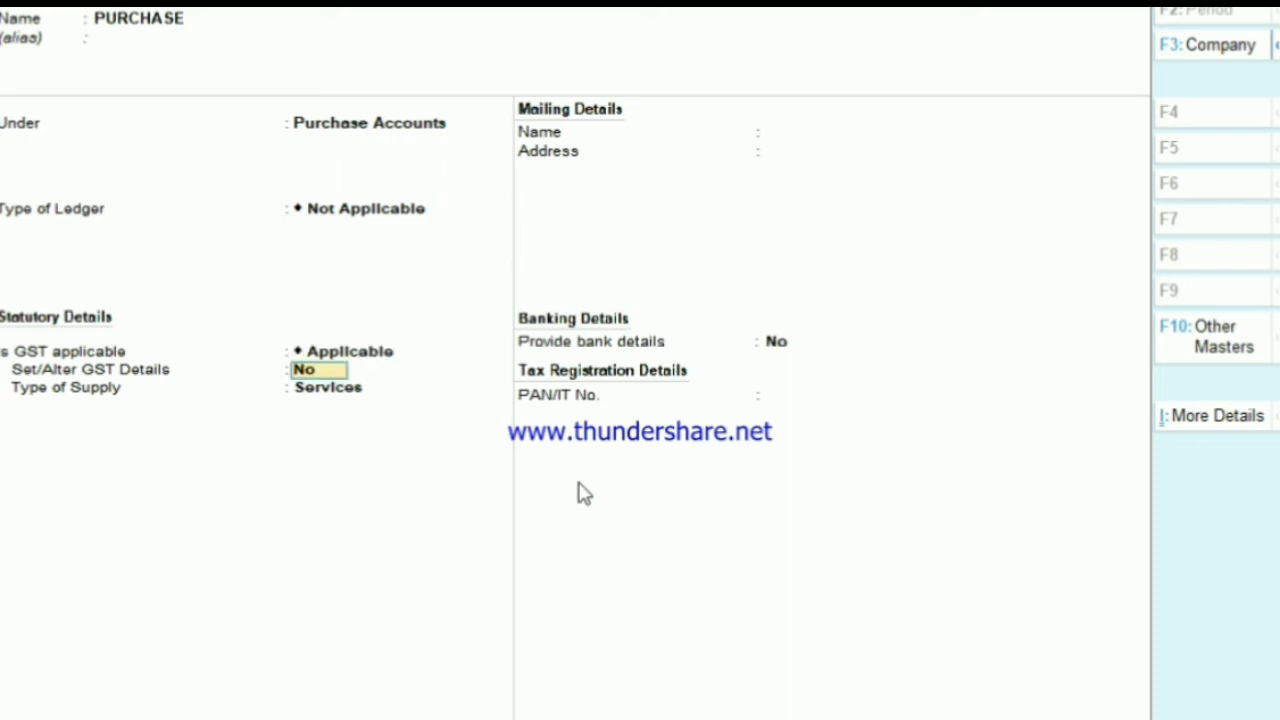
{"action": "key", "text": "Return"}
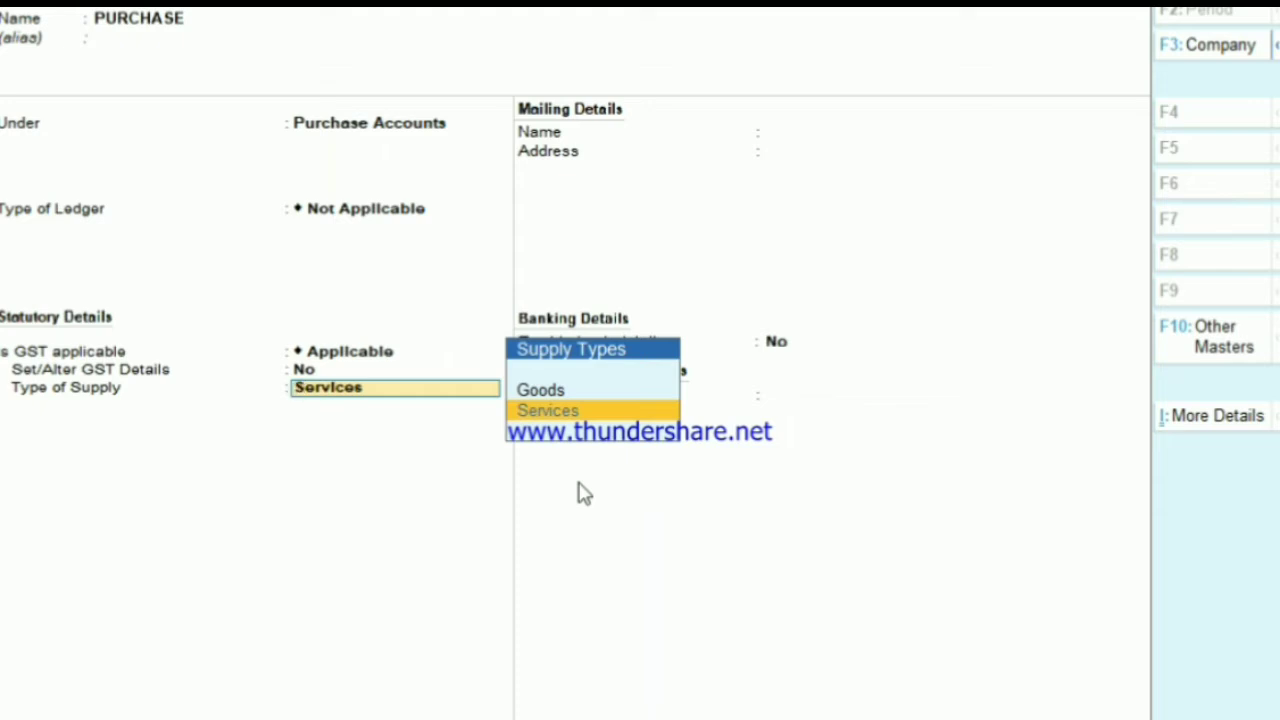
{"action": "key", "text": "BackSpace"}
{"action": "key", "text": "Escape"}
{"action": "key", "text": "y"}
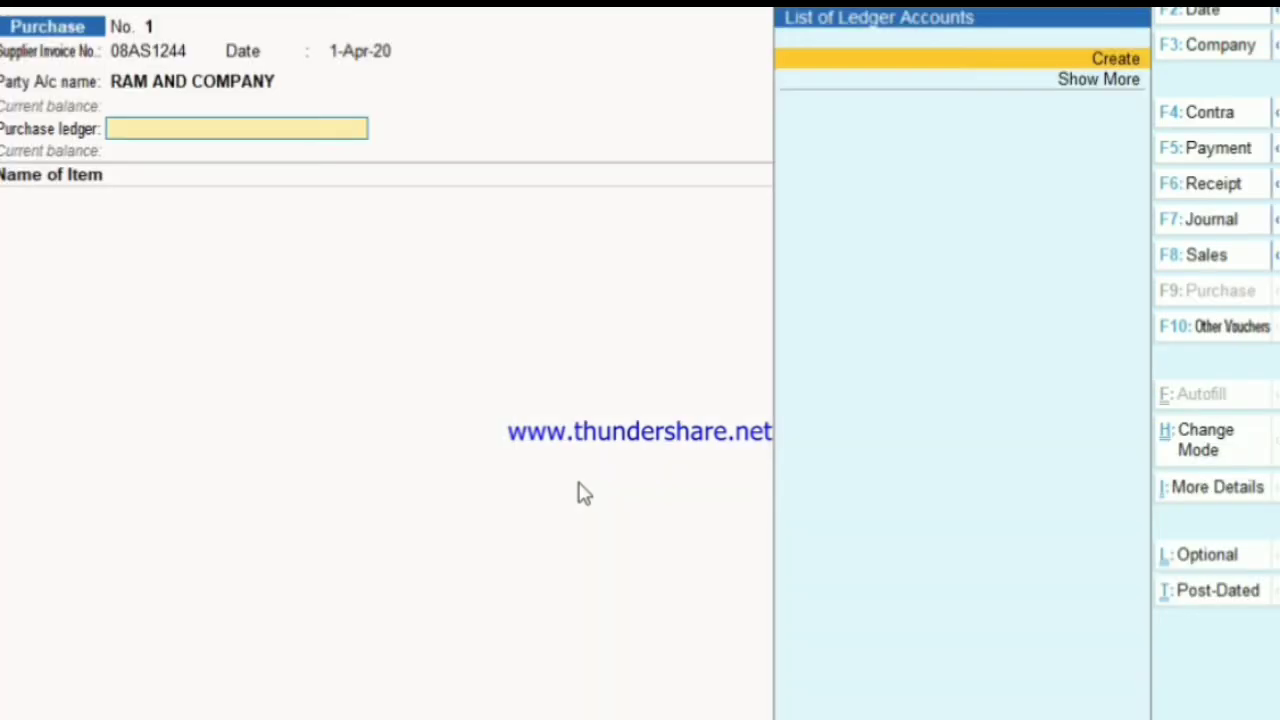
Step: Set Select common Ledger Account for Item Allocation to No in the voucher configuration and save it
{"action": "key", "text": "F12"}
{"action": "key", "text": "Return"}
{"action": "key", "text": "Return"}
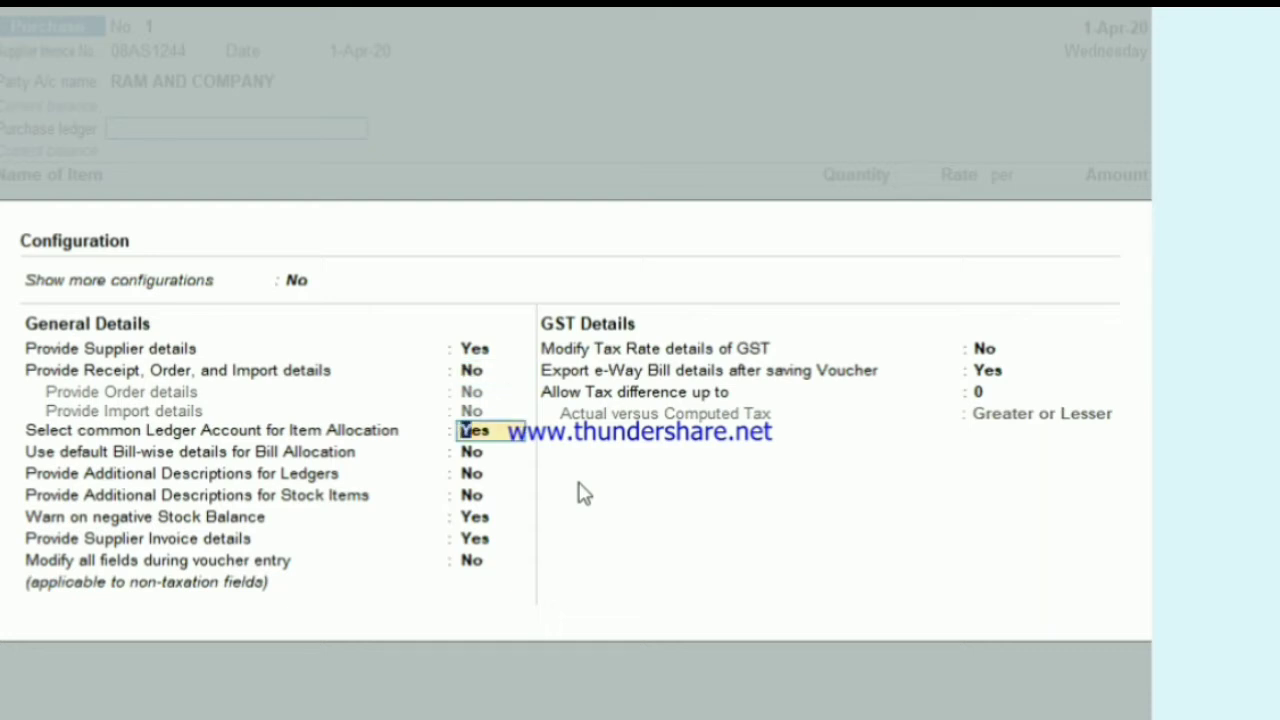
{"action": "type", "text": "N"}
{"action": "key", "text": "ctrl+a"}
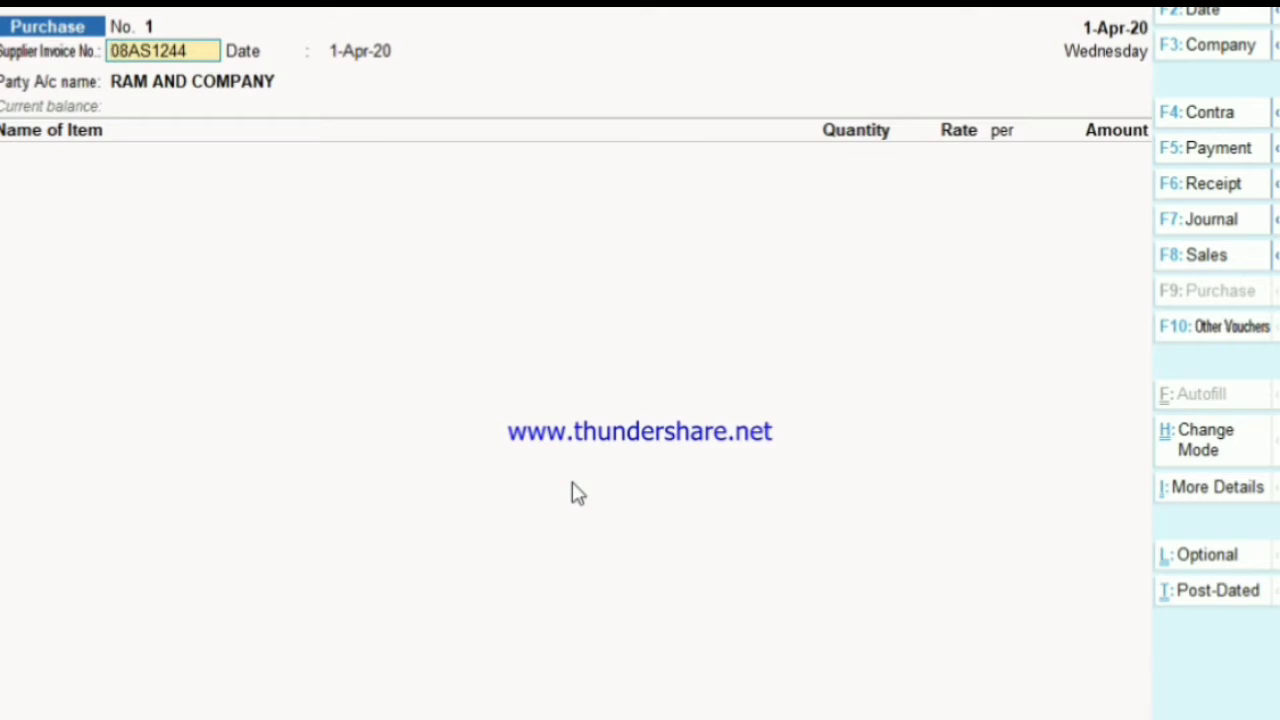
Step: Set Select common Ledger Account for Item Allocation back to Yes in the voucher configuration and save it
{"action": "key", "text": "F12"}
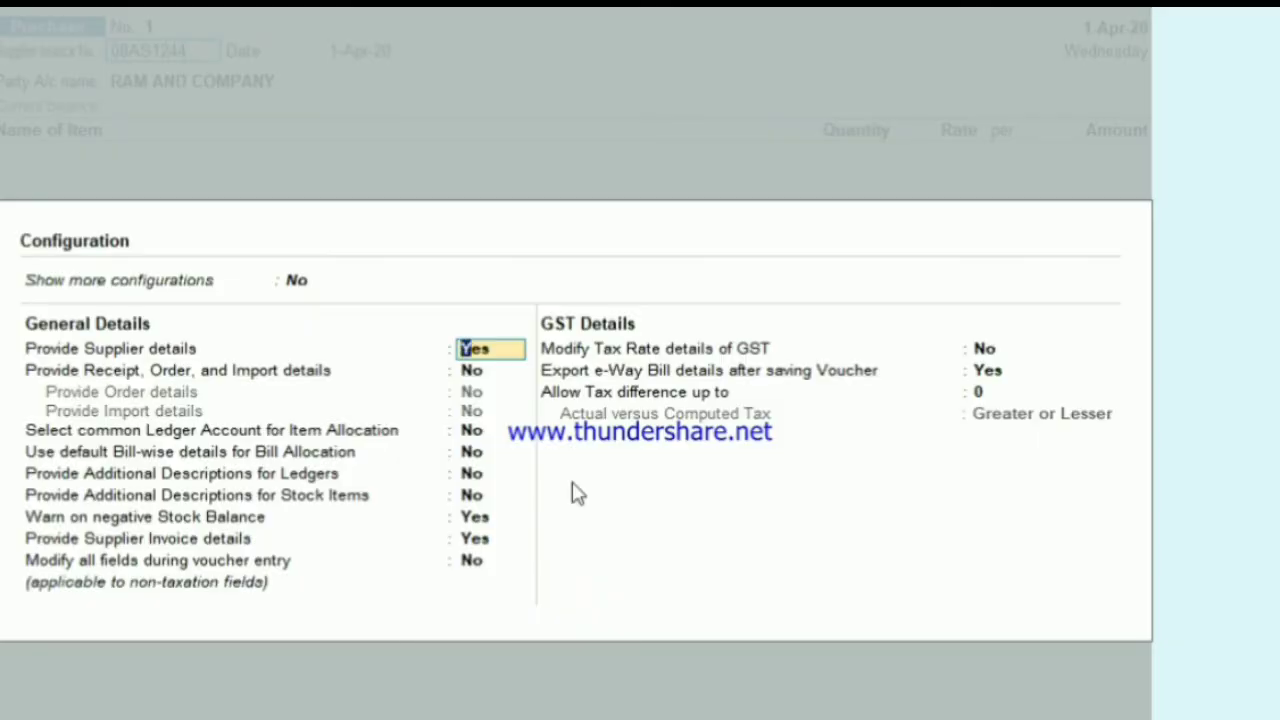
{"action": "key", "text": "Down"}
{"action": "key", "text": "Down"}
{"action": "key", "text": "Down"}
{"action": "key", "text": "Up"}
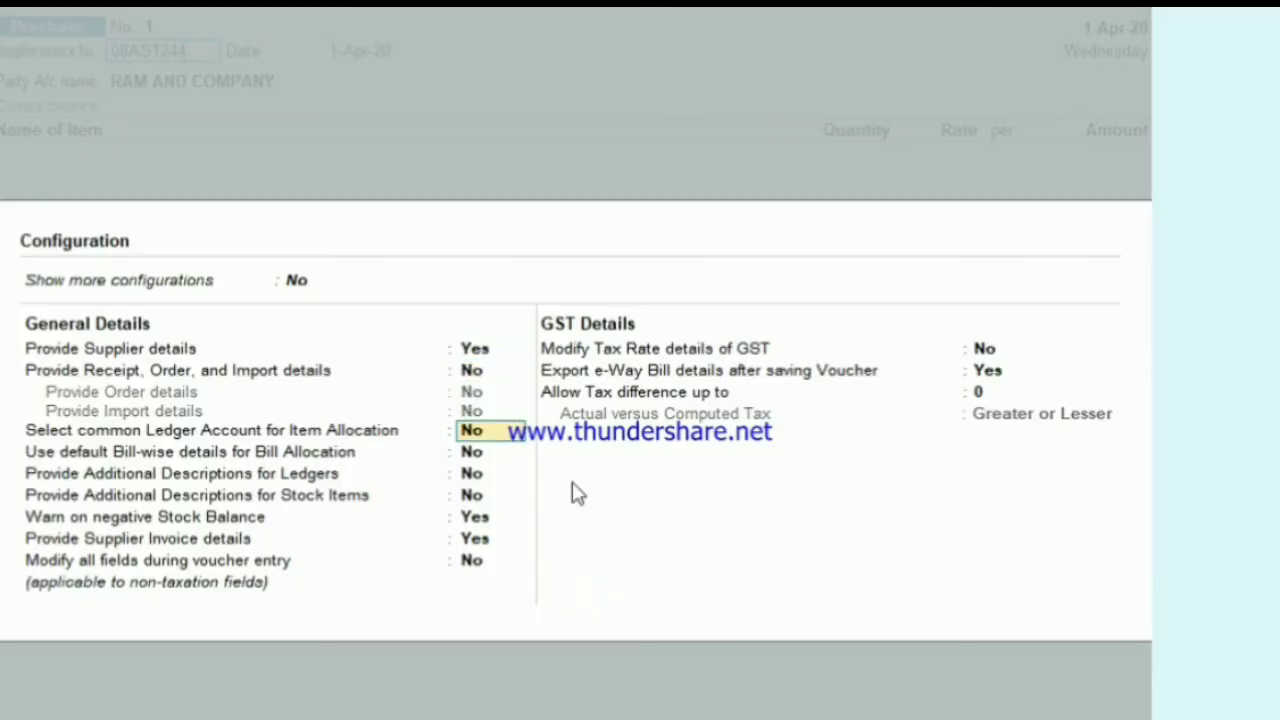
{"action": "key", "text": "y"}
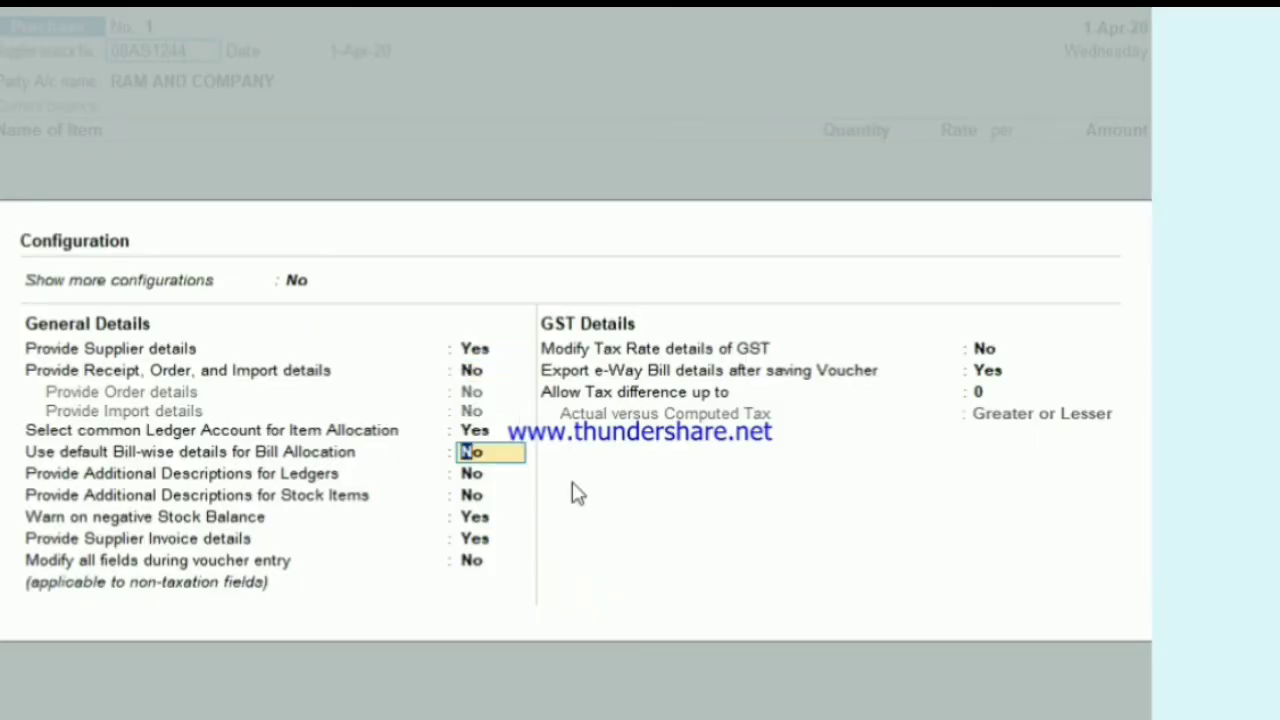
{"action": "key", "text": "ctrl+a"}
Step: Keep the supplier invoice number, date and party account, and accept the party details again to reach the purchase ledger
{"action": "key", "text": "Return"}
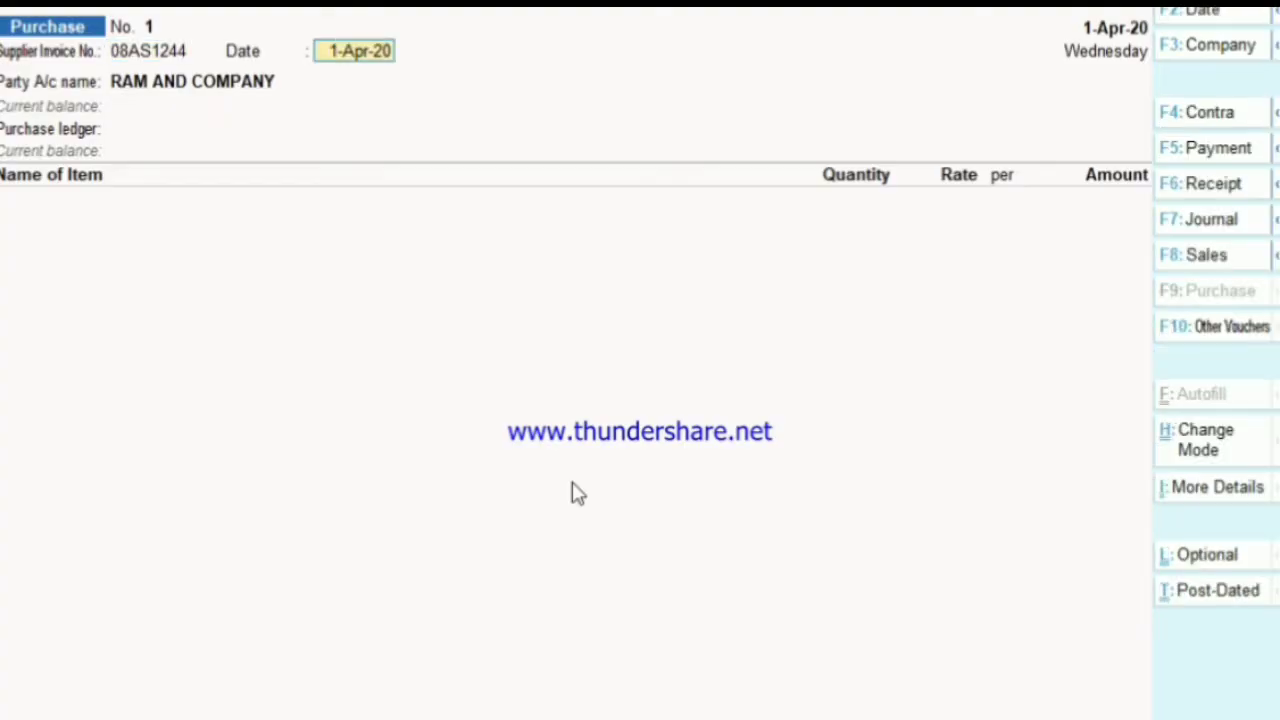
{"action": "key", "text": "Return"}
{"action": "key", "text": "Return"}
{"action": "key", "text": "Return"}
{"action": "key", "text": "Return"}
{"action": "key", "text": "Return"}
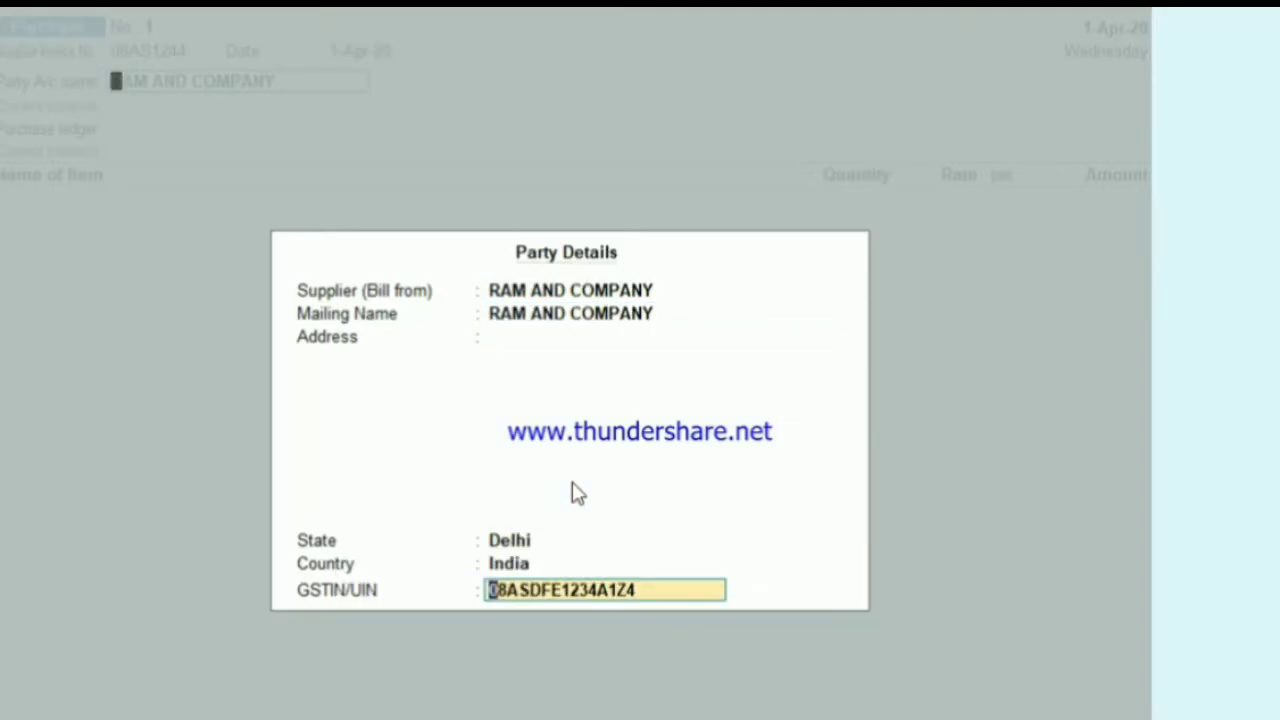
{"action": "key", "text": "Return"}
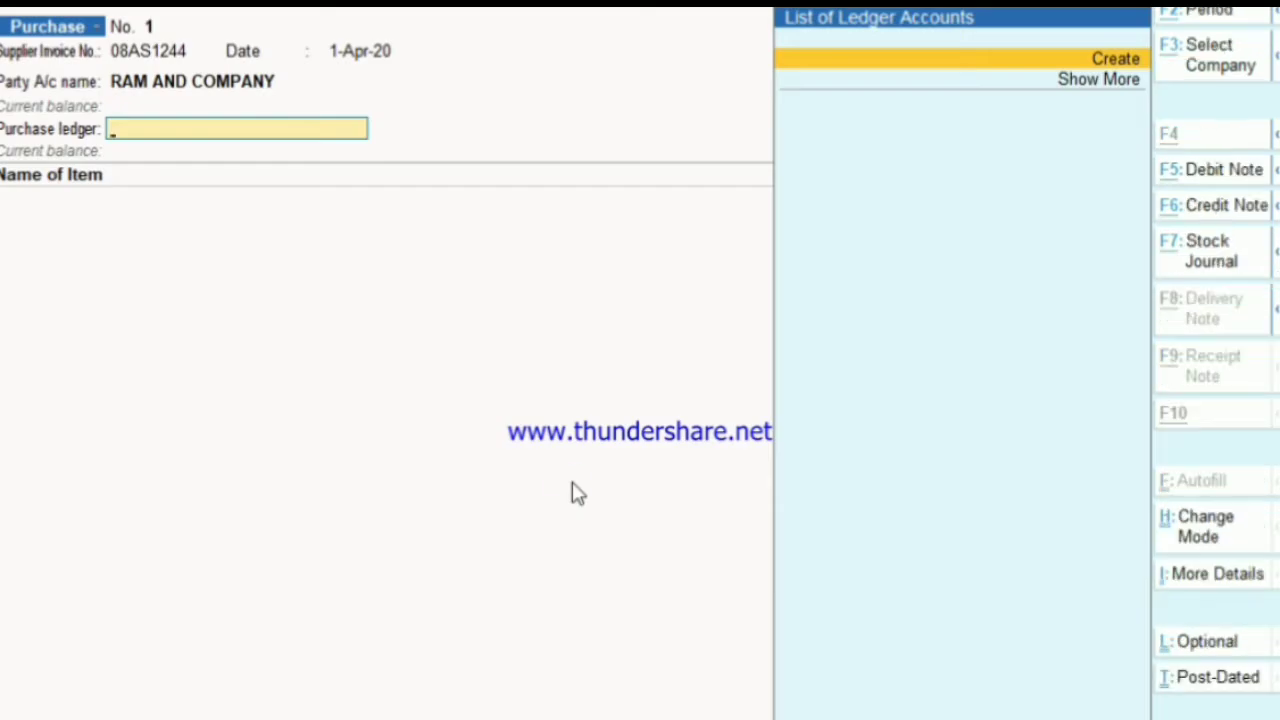
Step: Create a new ledger named PURCHASE under Purchase Accounts, leaving the type of ledger as Not Applicable
{"action": "key", "text": "alt+c"}
{"action": "type", "text": "PURCHASE"}
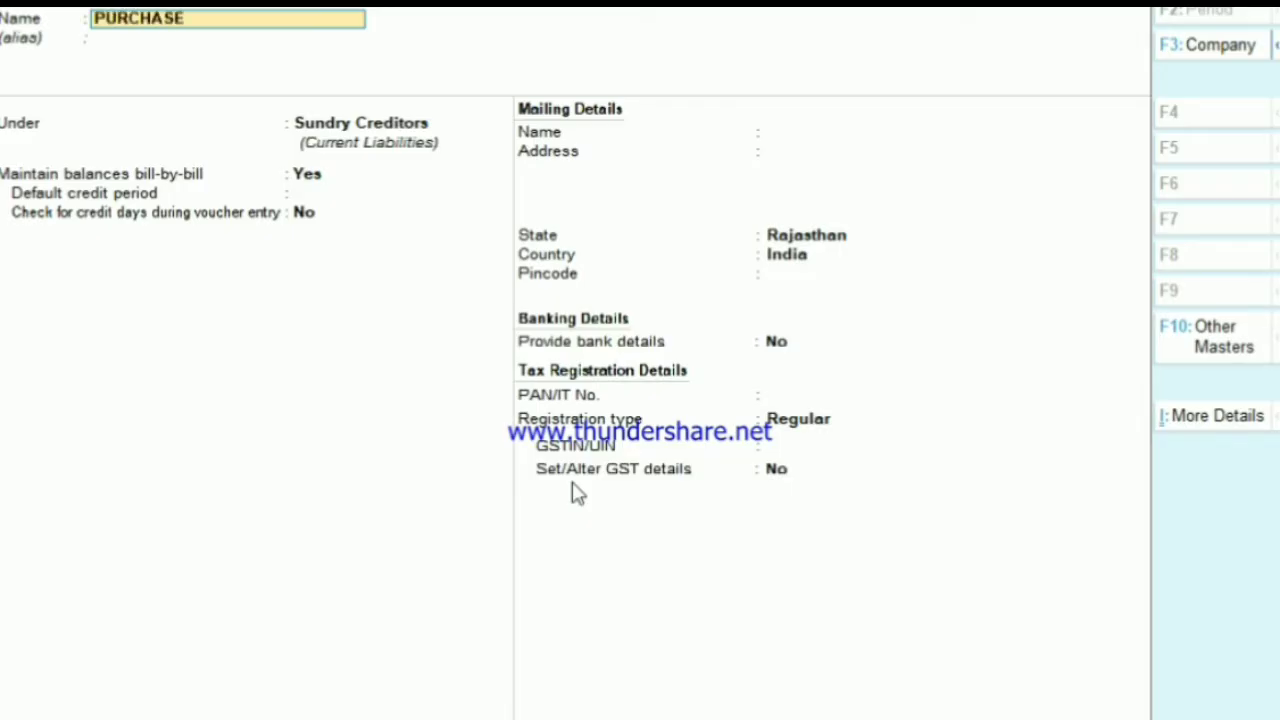
{"action": "key", "text": "Return"}
{"action": "type", "text": "PU"}
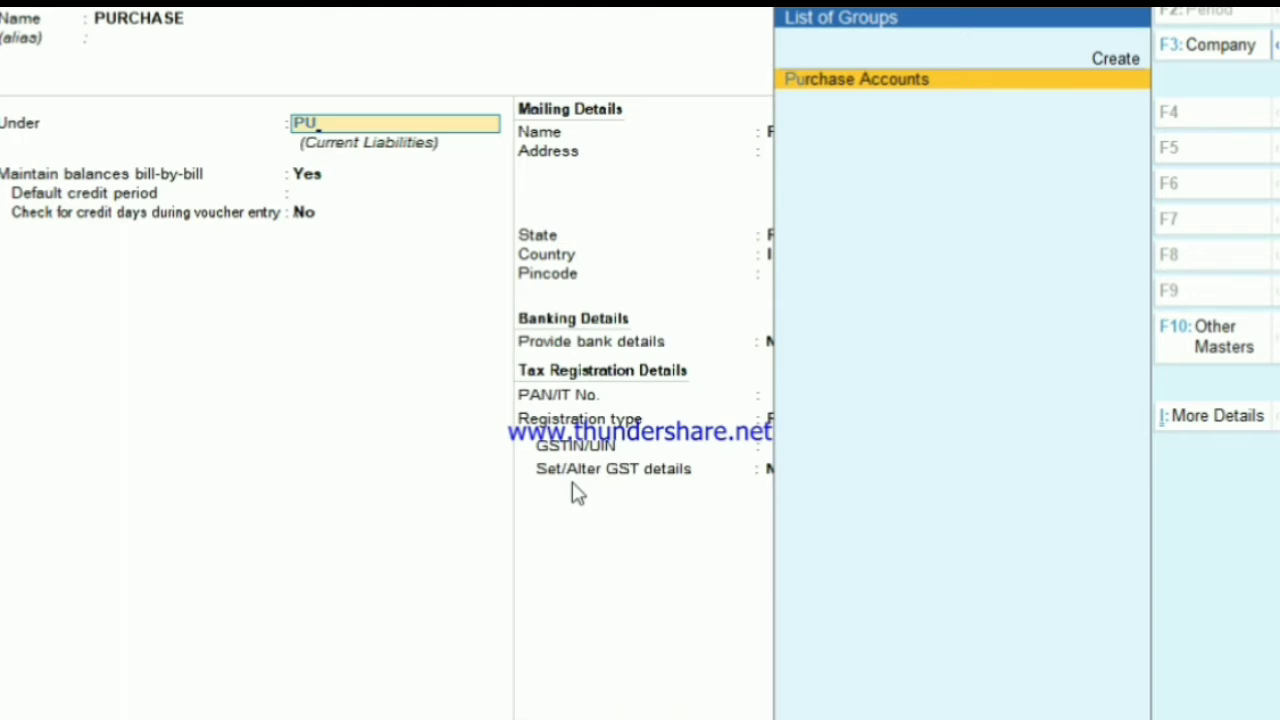
{"action": "key", "text": "Return"}
{"action": "key", "text": "Return"}
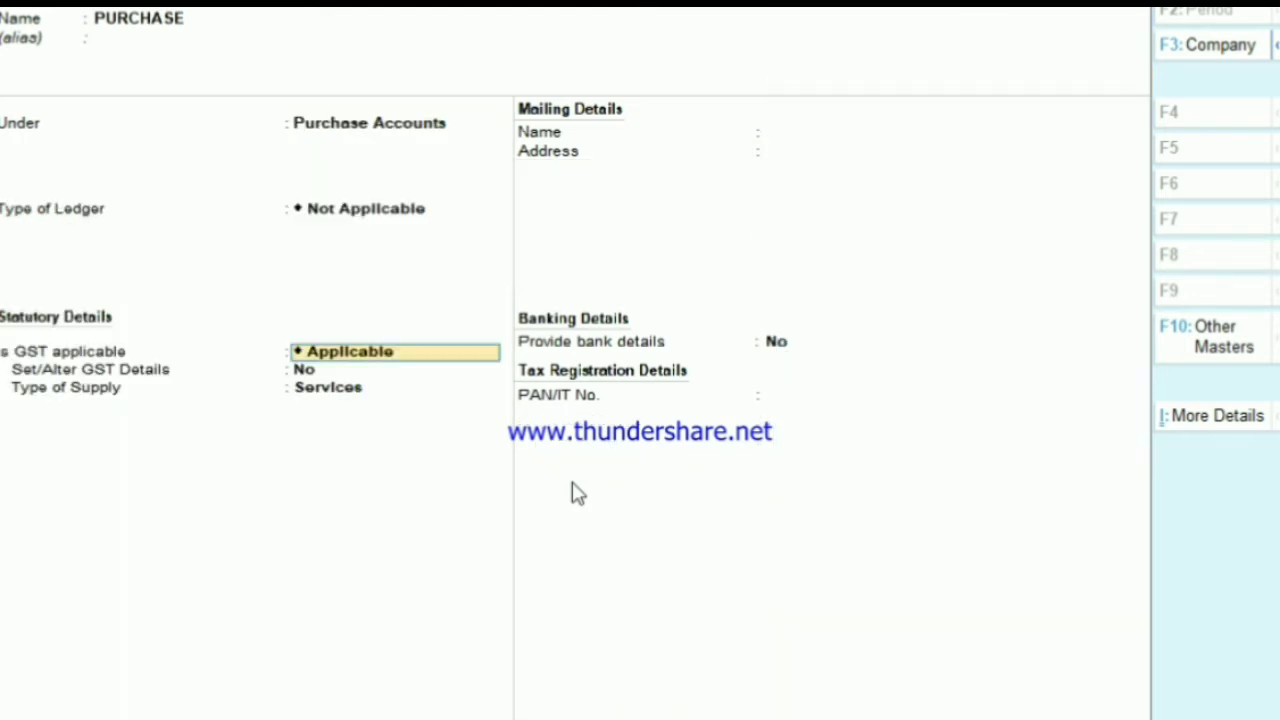
Step: Keep GST applicable for the PURCHASE ledger, set its type of supply to Goods, and save the ledger
{"action": "key", "text": "Return"}
{"action": "key", "text": "Return"}
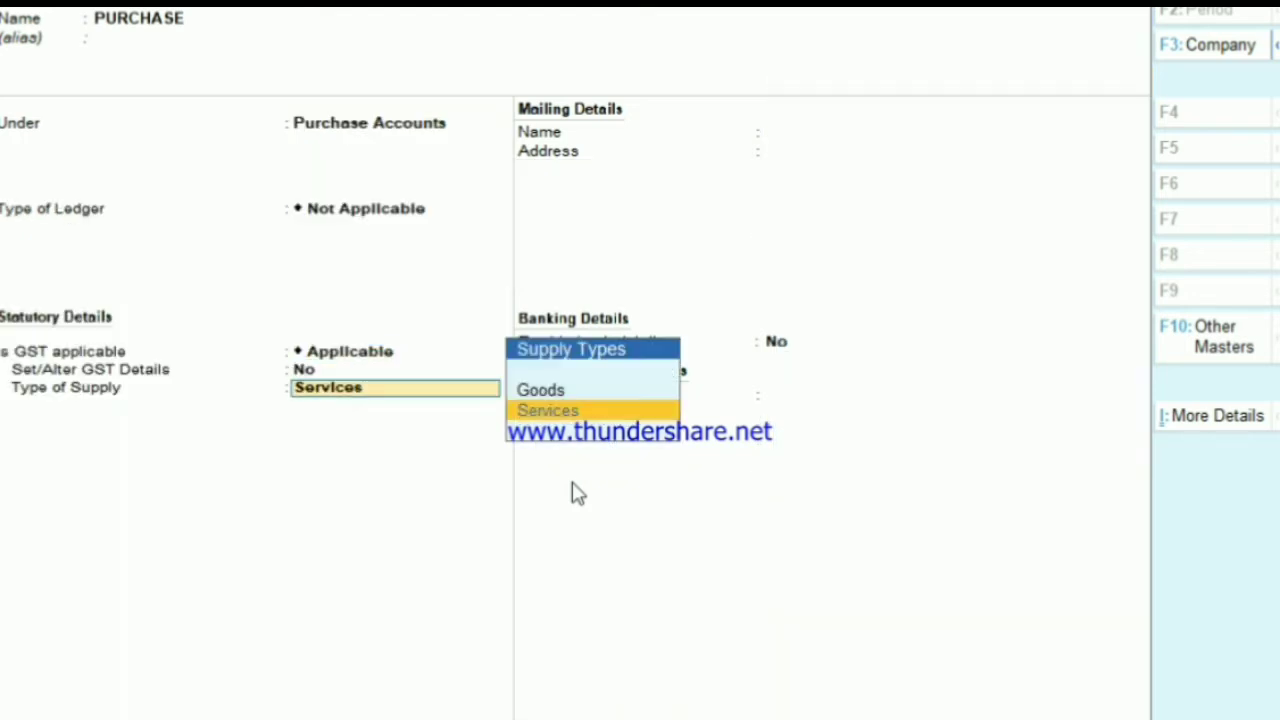
{"action": "key", "text": "Up"}
{"action": "key", "text": "Return"}
{"action": "key", "text": "Return"}
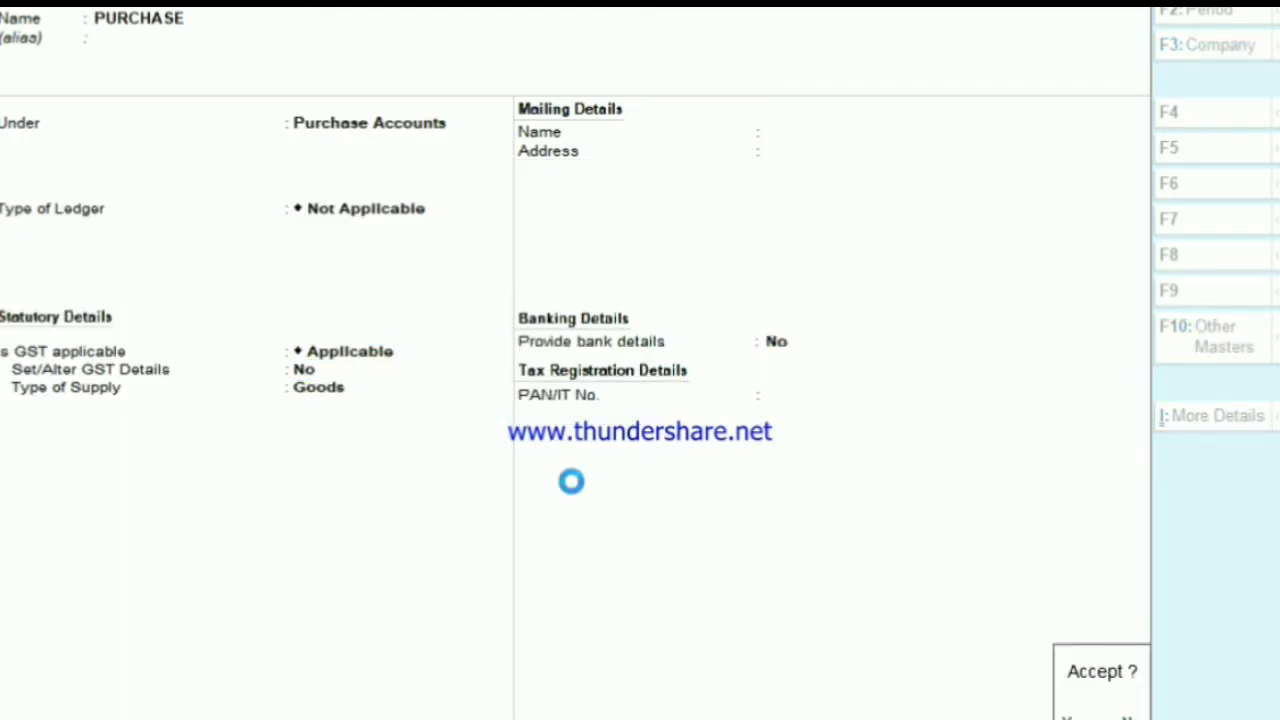
{"action": "key", "text": "Return"}
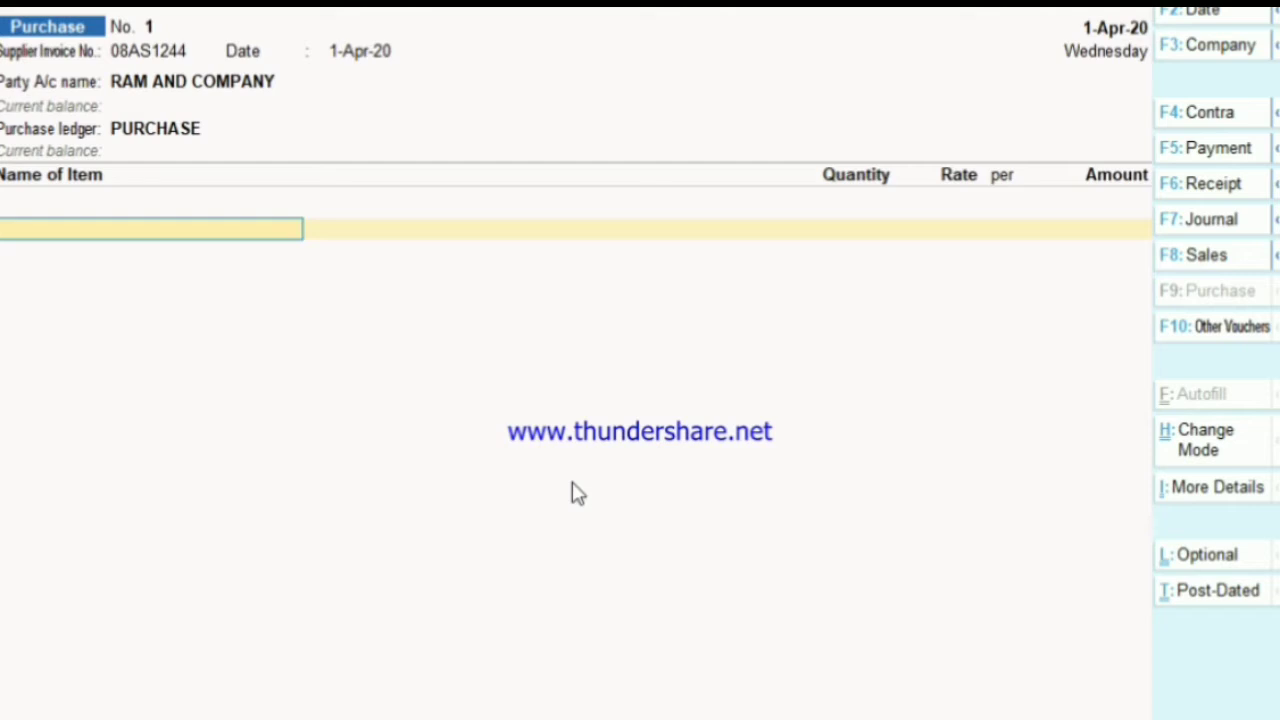
Step: Start creating a stock item named MUSIC PLAYER under the Primary group from the voucher's item line
{"action": "key", "text": "alt+c"}
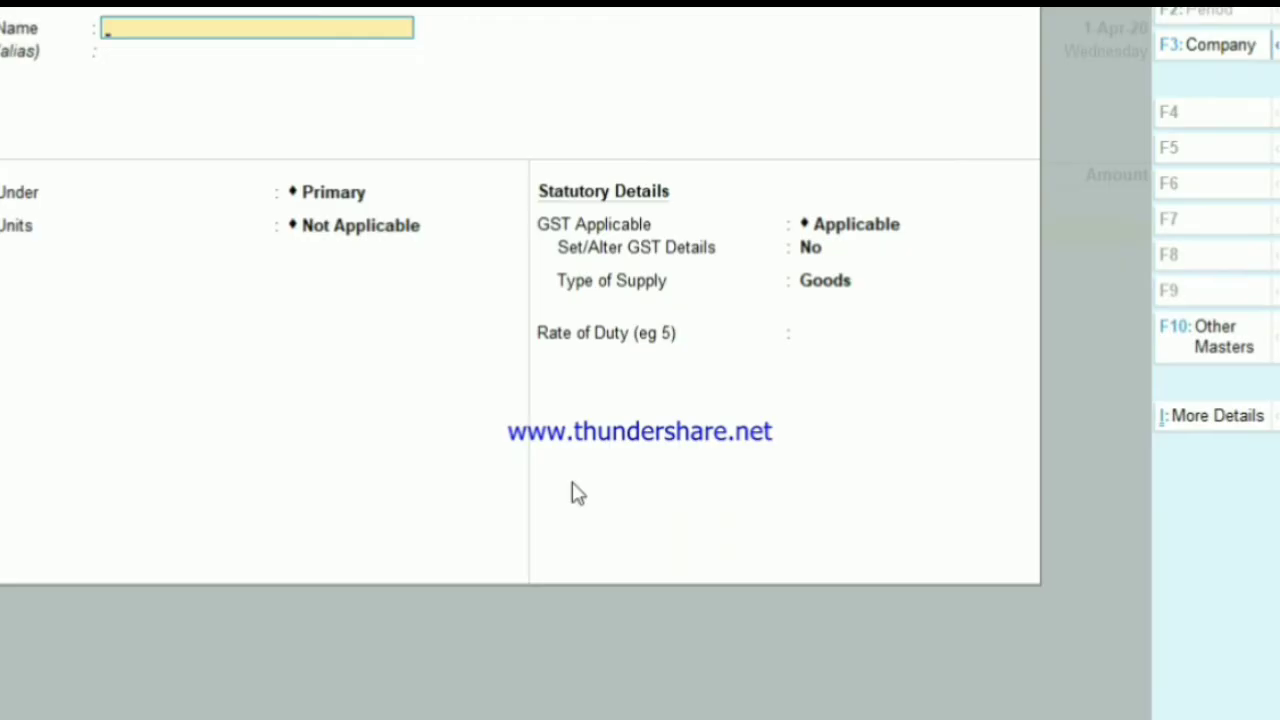
{"action": "type", "text": "MUSIC PLA"}
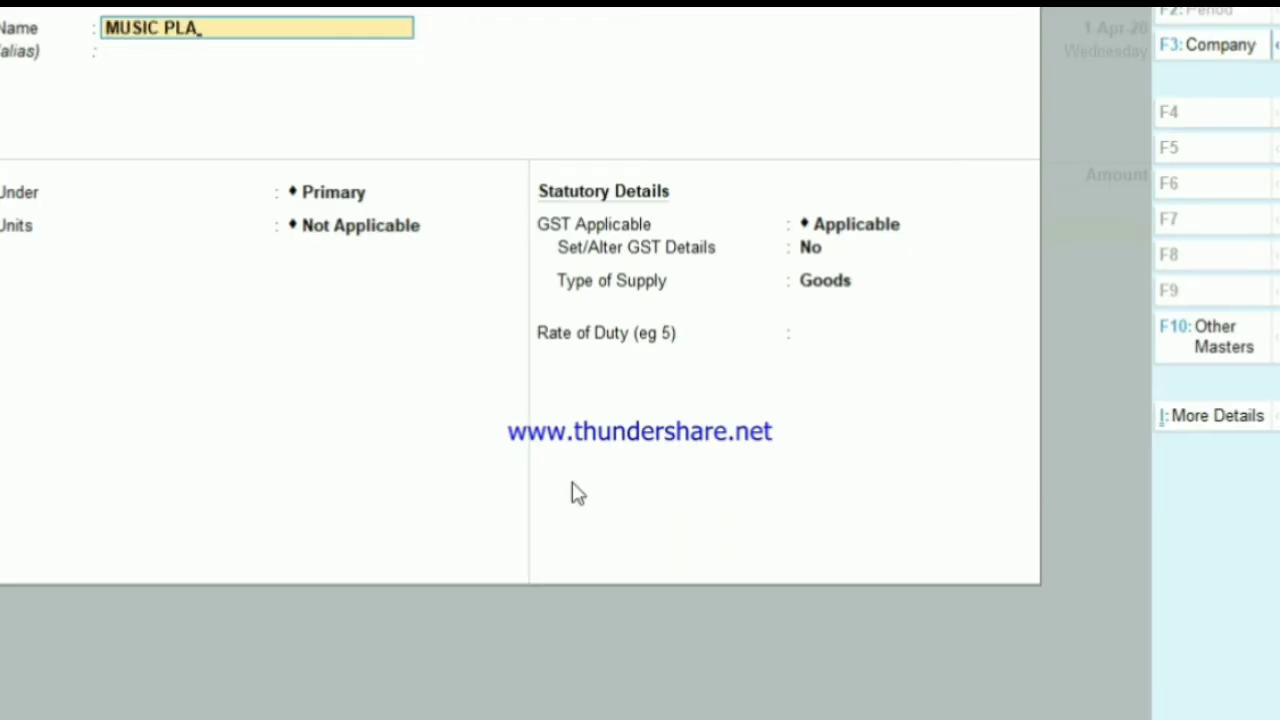
{"action": "type", "text": "YER"}
{"action": "key", "text": "Return"}
{"action": "key", "text": "Return"}
{"action": "key", "text": "Return"}
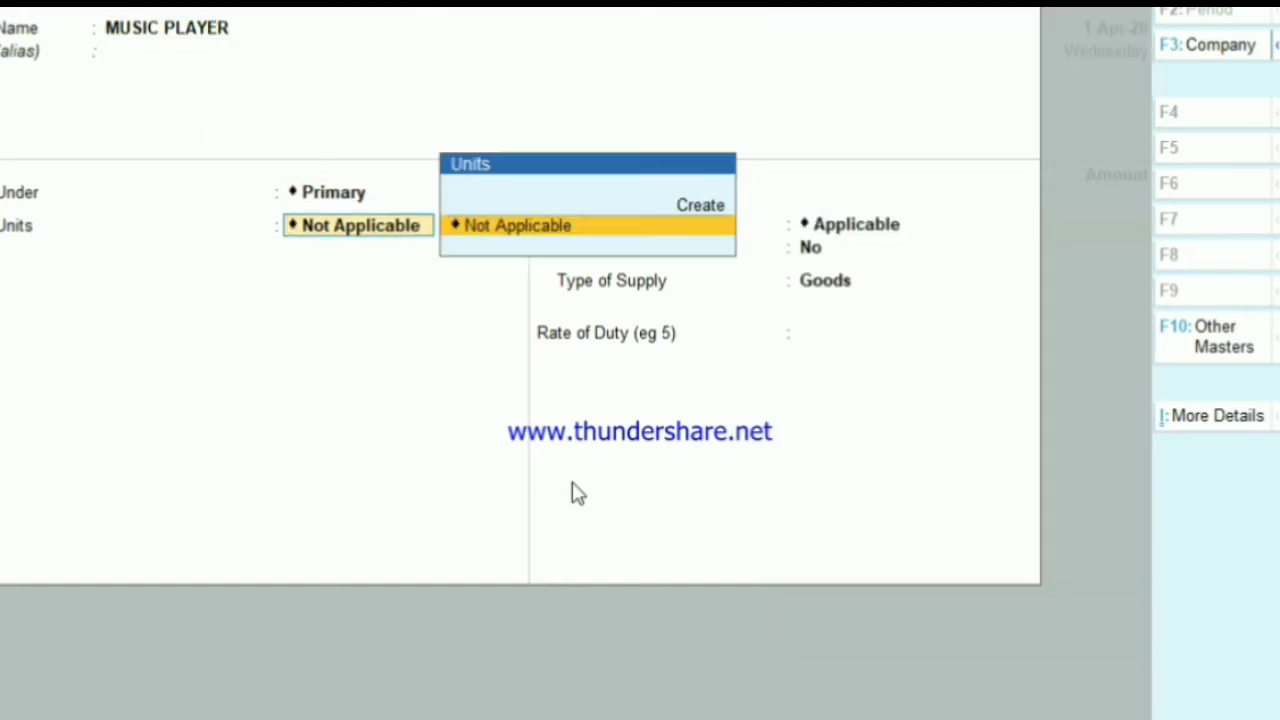
Step: Create the simple unit NOS with formal name NUMBERS, UQC NOS-NUMBERS and 0 decimal places for the MUSIC PLAYER item
{"action": "key", "text": "alt+c"}
{"action": "type", "text": "NO"}
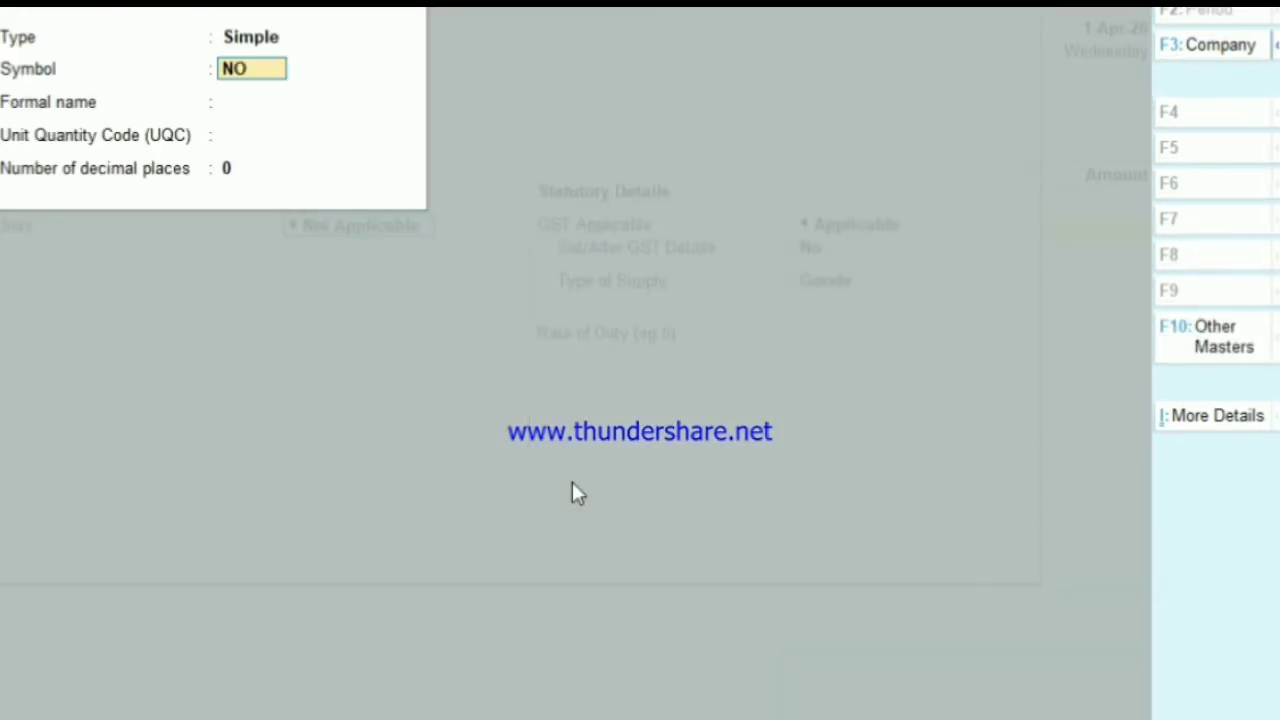
{"action": "type", "text": "S"}
{"action": "key", "text": "Return"}
{"action": "type", "text": "NUMBERS"}
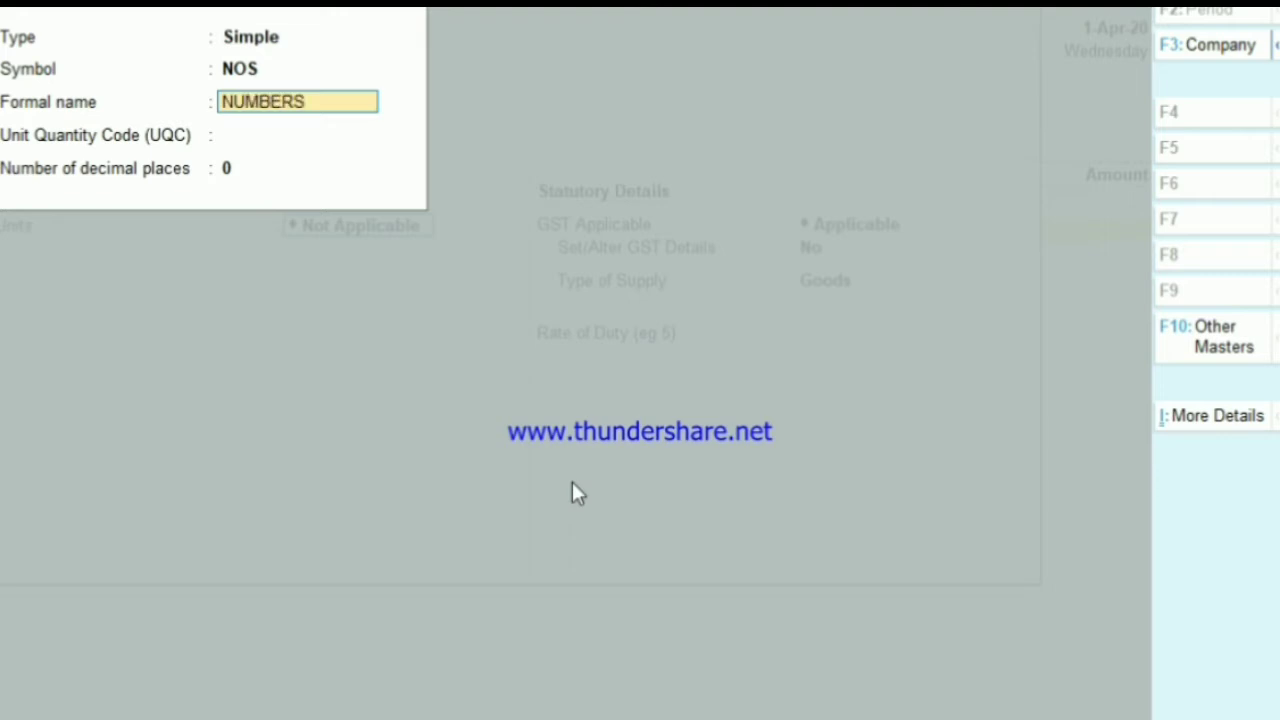
{"action": "key", "text": "Return"}
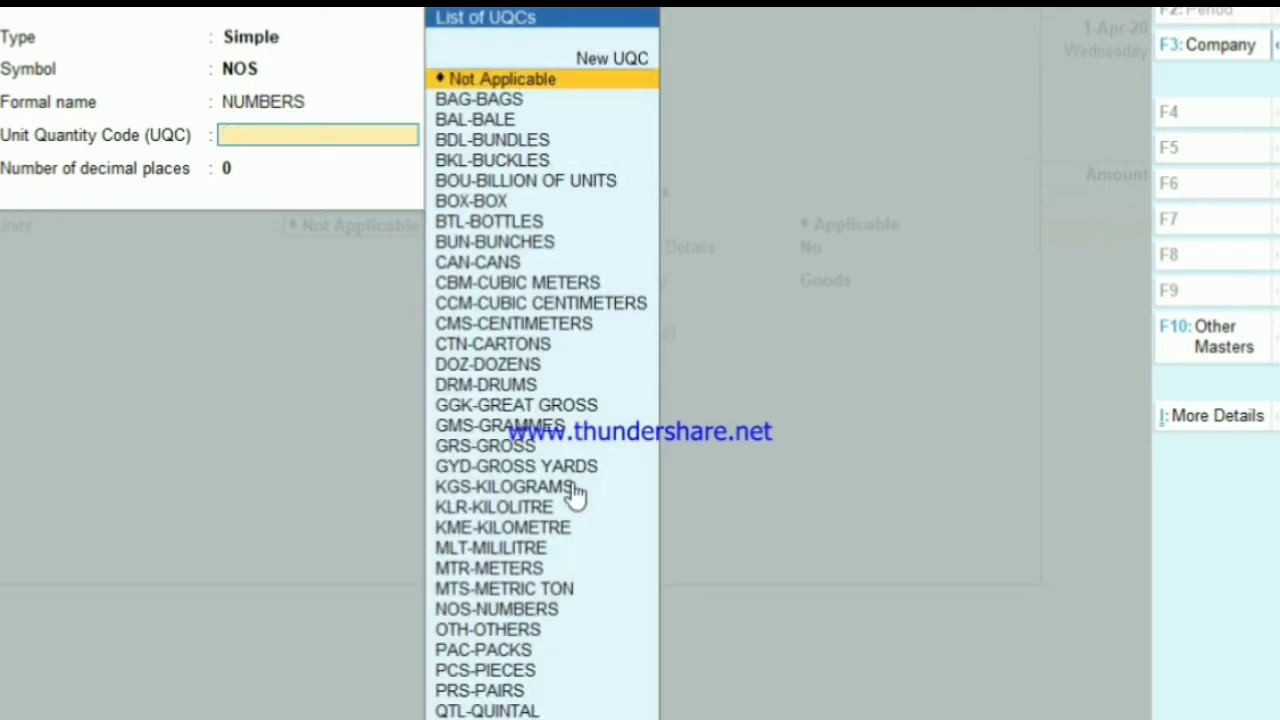
{"action": "type", "text": "NO"}
{"action": "key", "text": "Return"}
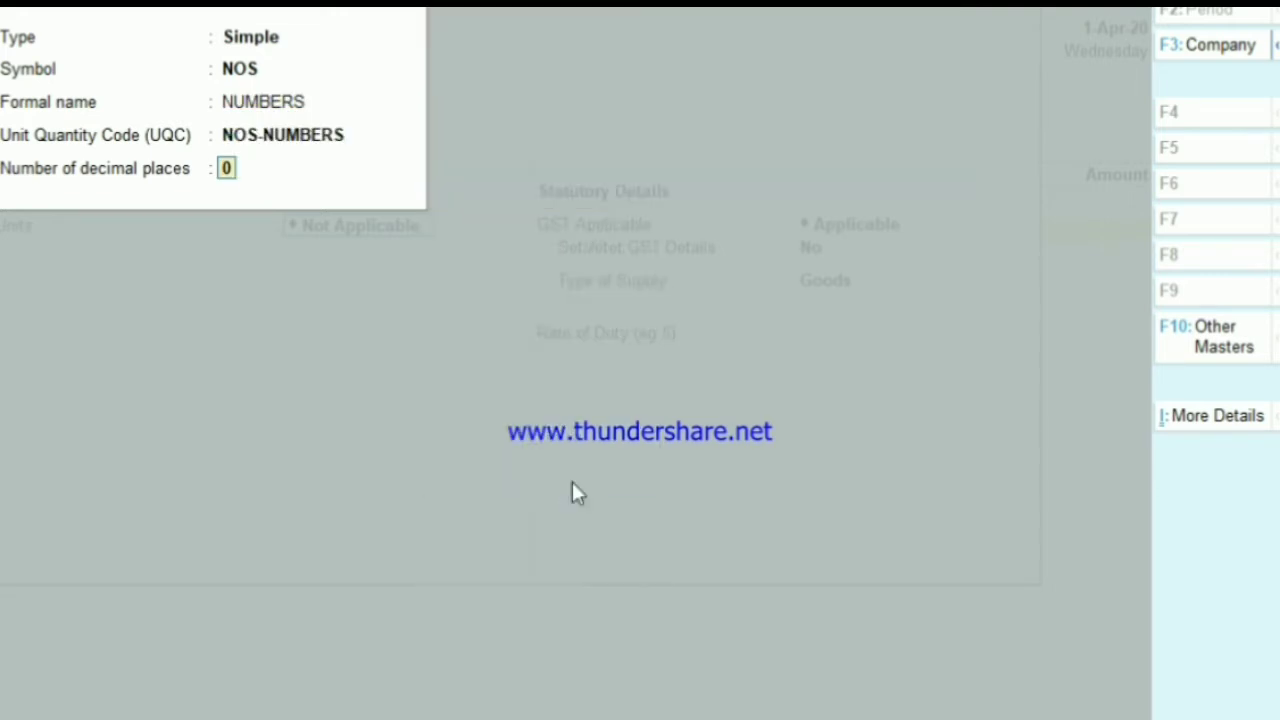
{"action": "key", "text": "Return"}
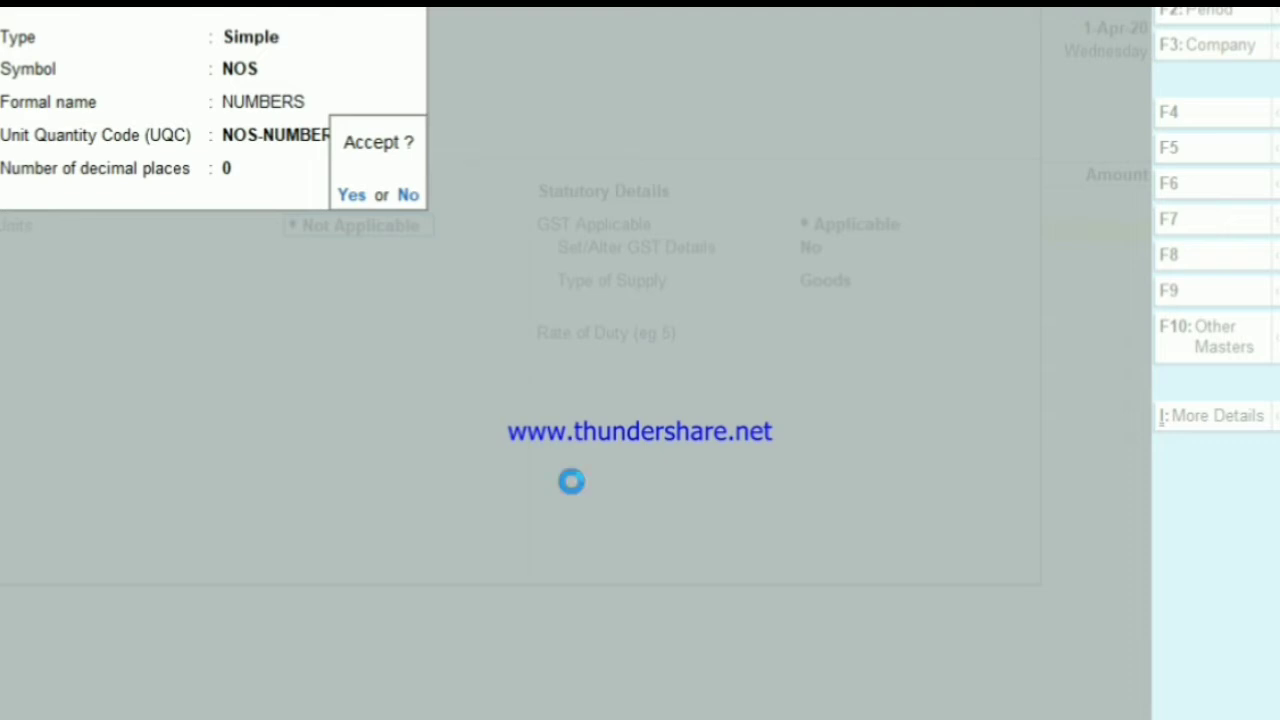
{"action": "key", "text": "Return"}
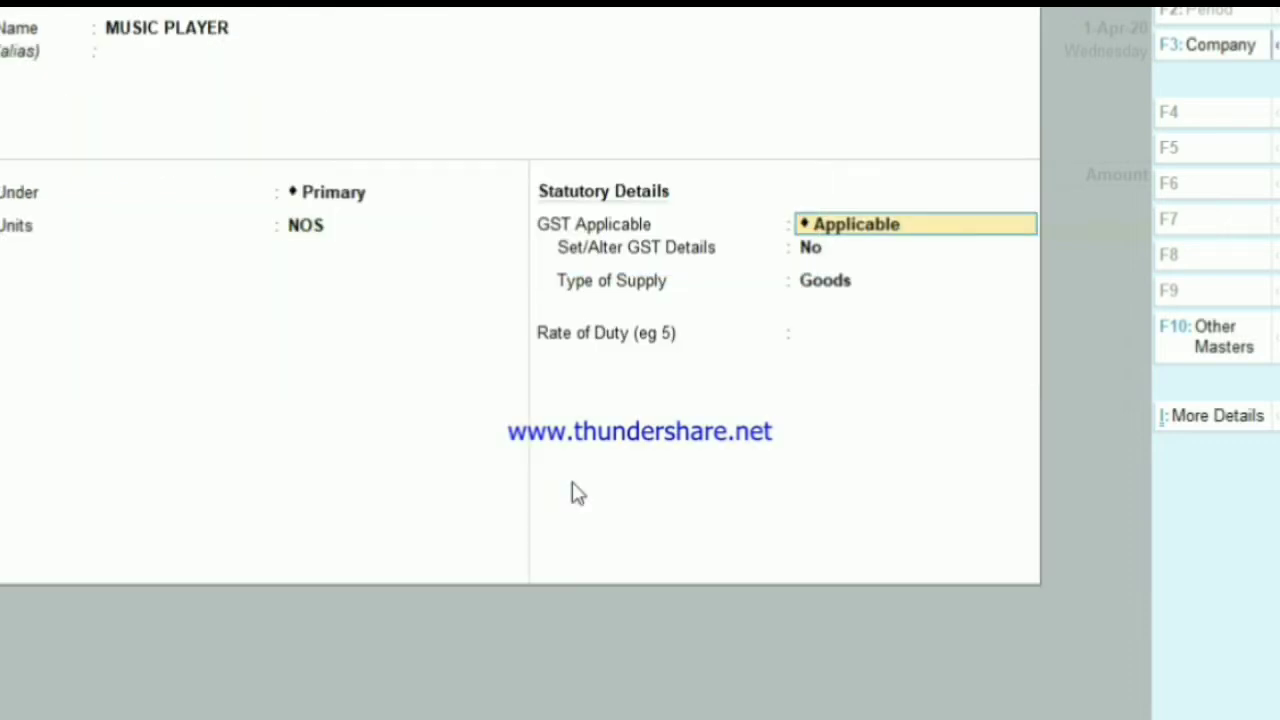
Step: Enable GST details for MUSIC PLAYER, enter HSN/SAC 12364, and keep the calculation type On Value
{"action": "key", "text": "Return"}
{"action": "type", "text": "Y"}
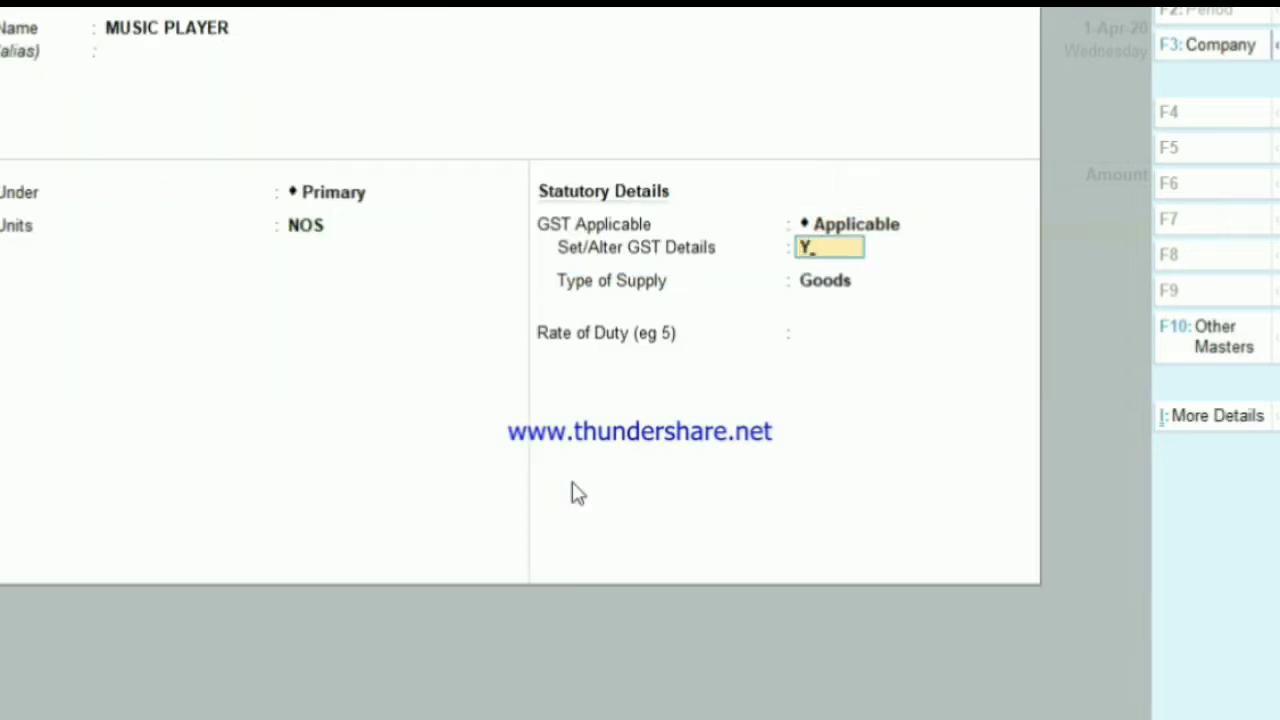
{"action": "key", "text": "Return"}
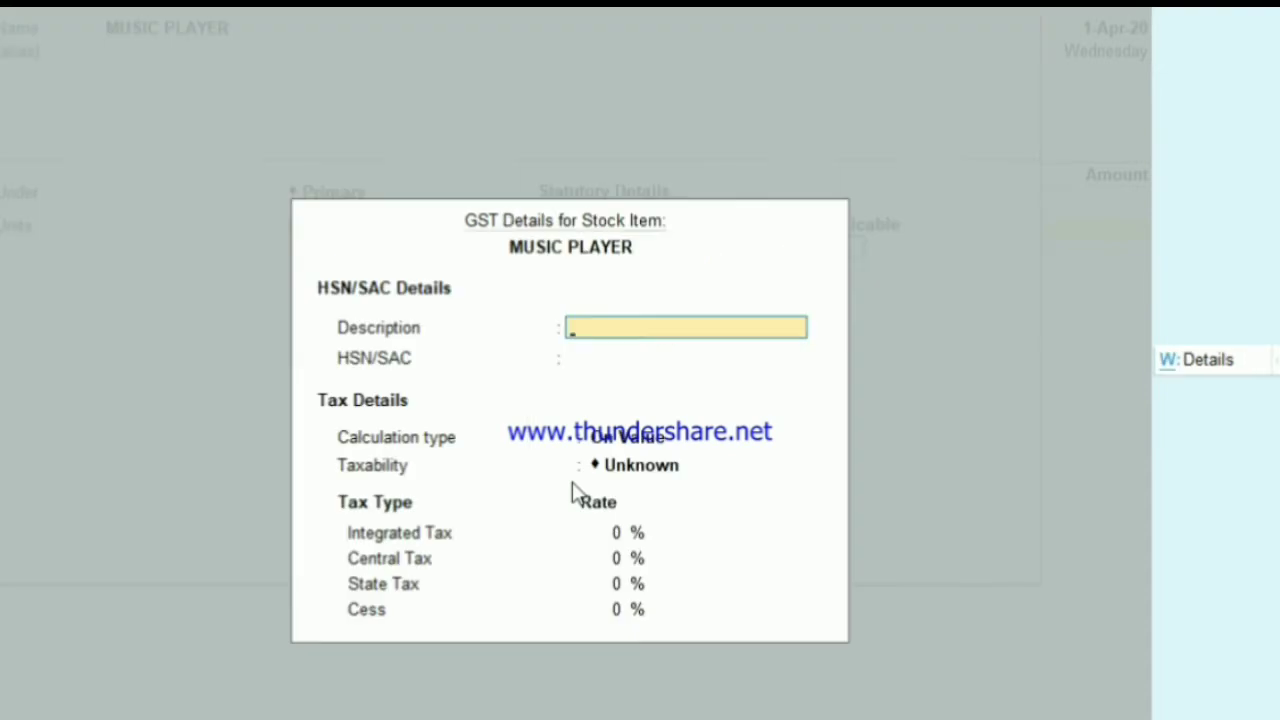
{"action": "key", "text": "Return"}
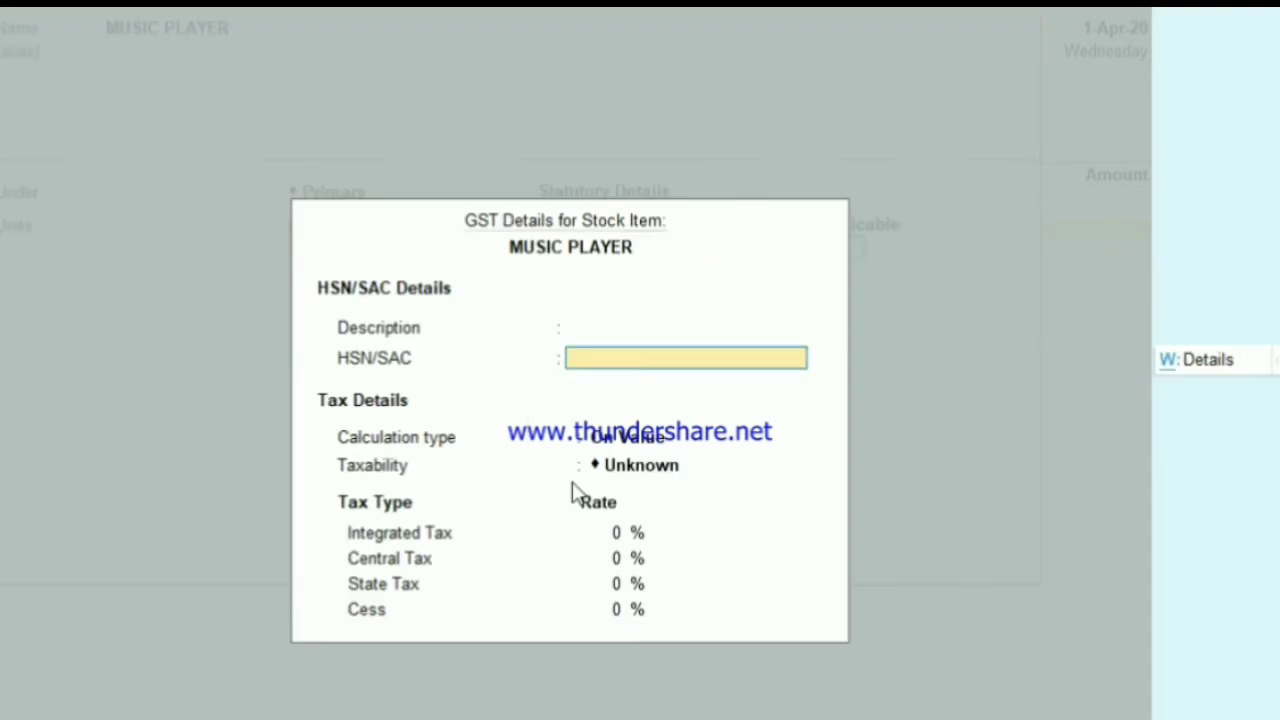
{"action": "type", "text": "12364"}
{"action": "key", "text": "Return"}
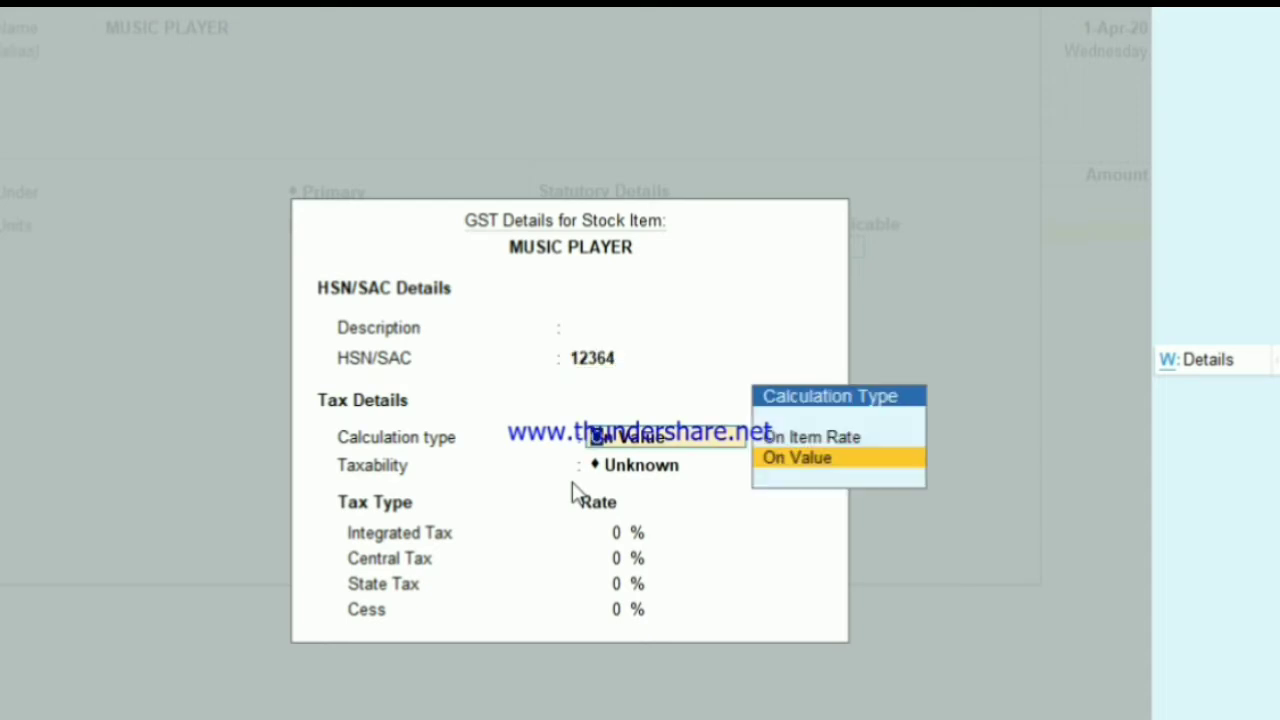
{"action": "key", "text": "Return"}
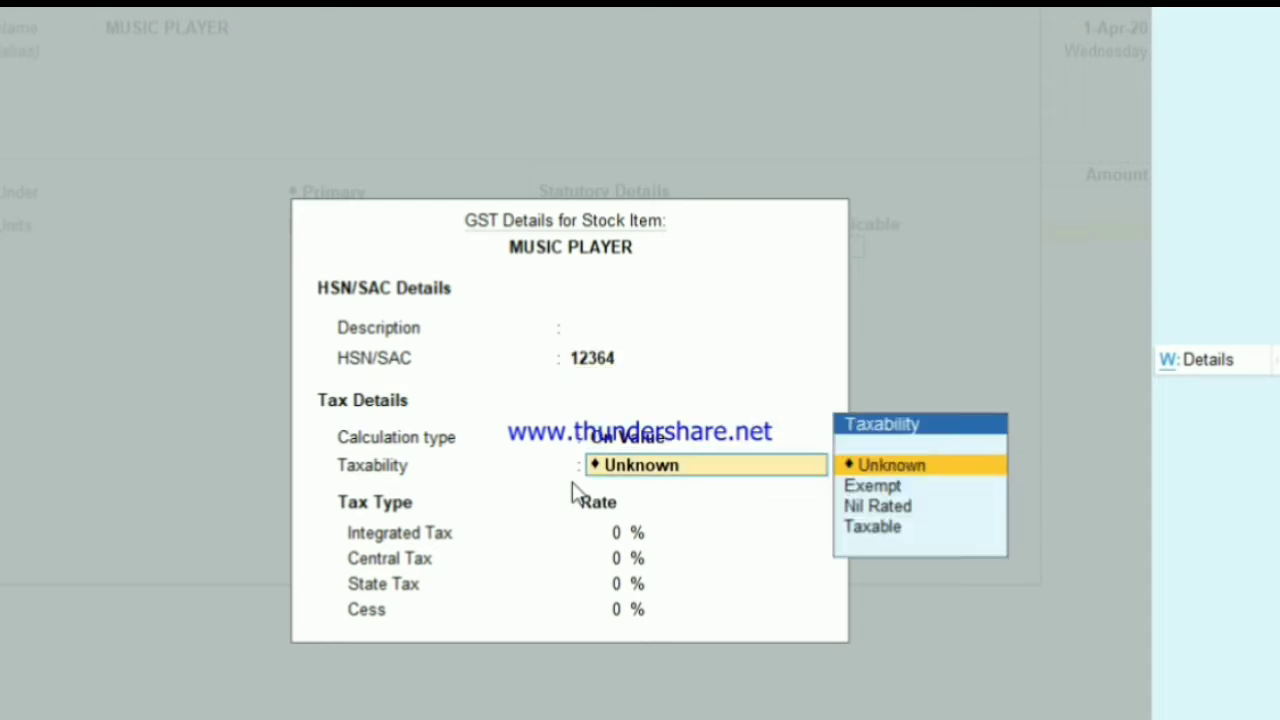
Step: Set MUSIC PLAYER's taxability to Taxable with an Integrated Tax rate of 12 %, and accept the GST details
{"action": "key", "text": "Down"}
{"action": "key", "text": "Down"}
{"action": "key", "text": "Down"}
{"action": "key", "text": "Return"}
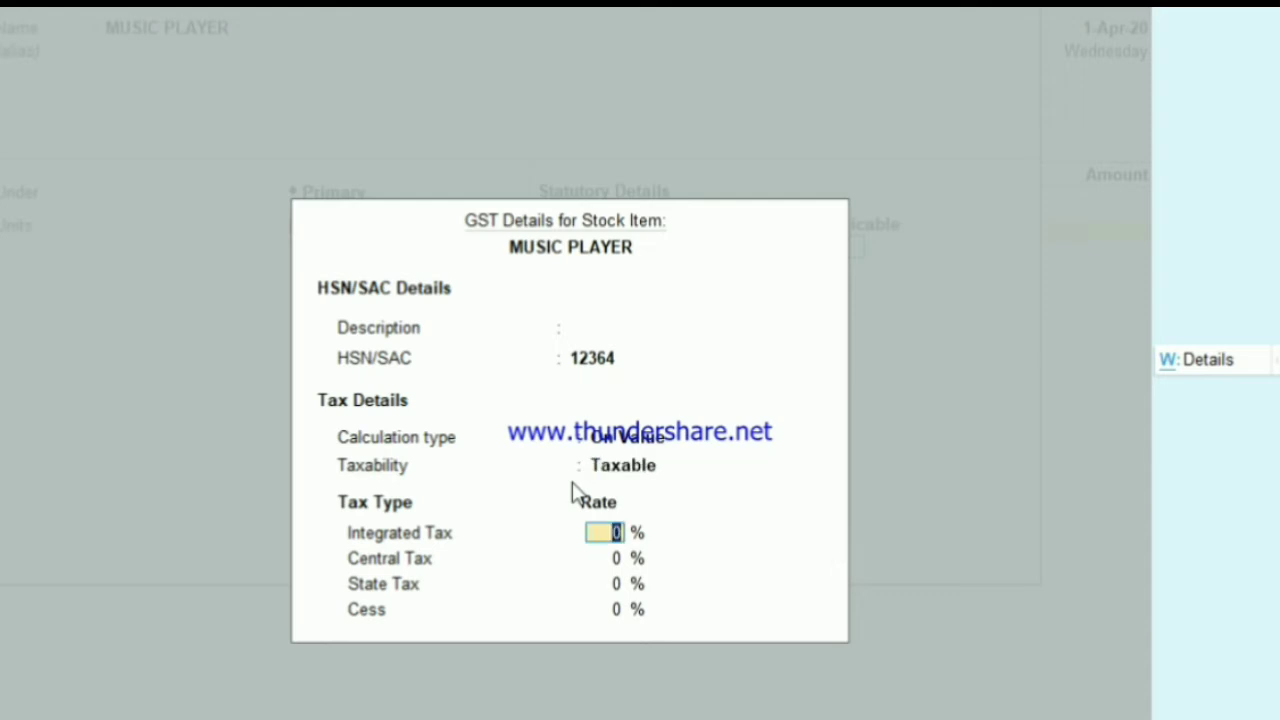
{"action": "type", "text": "12"}
{"action": "key", "text": "Return"}
{"action": "key", "text": "Return"}
{"action": "key", "text": "Return"}
{"action": "key", "text": "Return"}
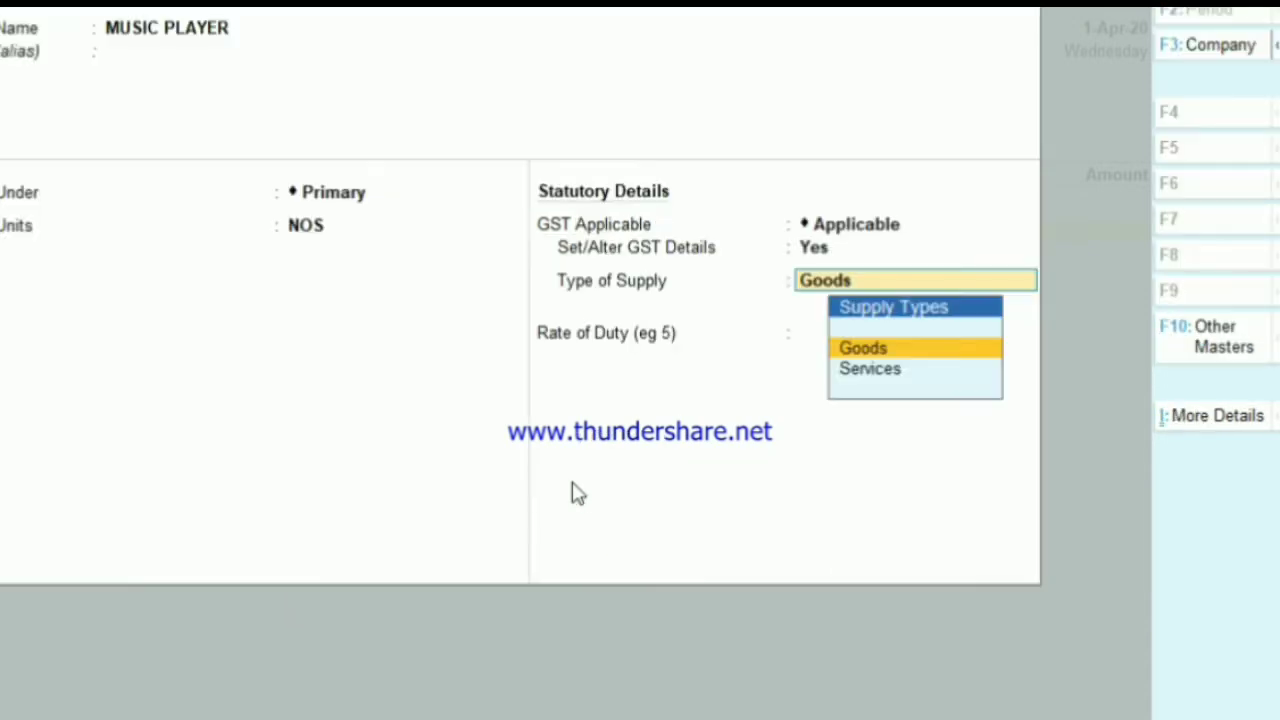
Step: Keep Goods as the type of supply and save the MUSIC PLAYER stock item
{"action": "key", "text": "Return"}
{"action": "key", "text": "Return"}
{"action": "key", "text": "Return"}
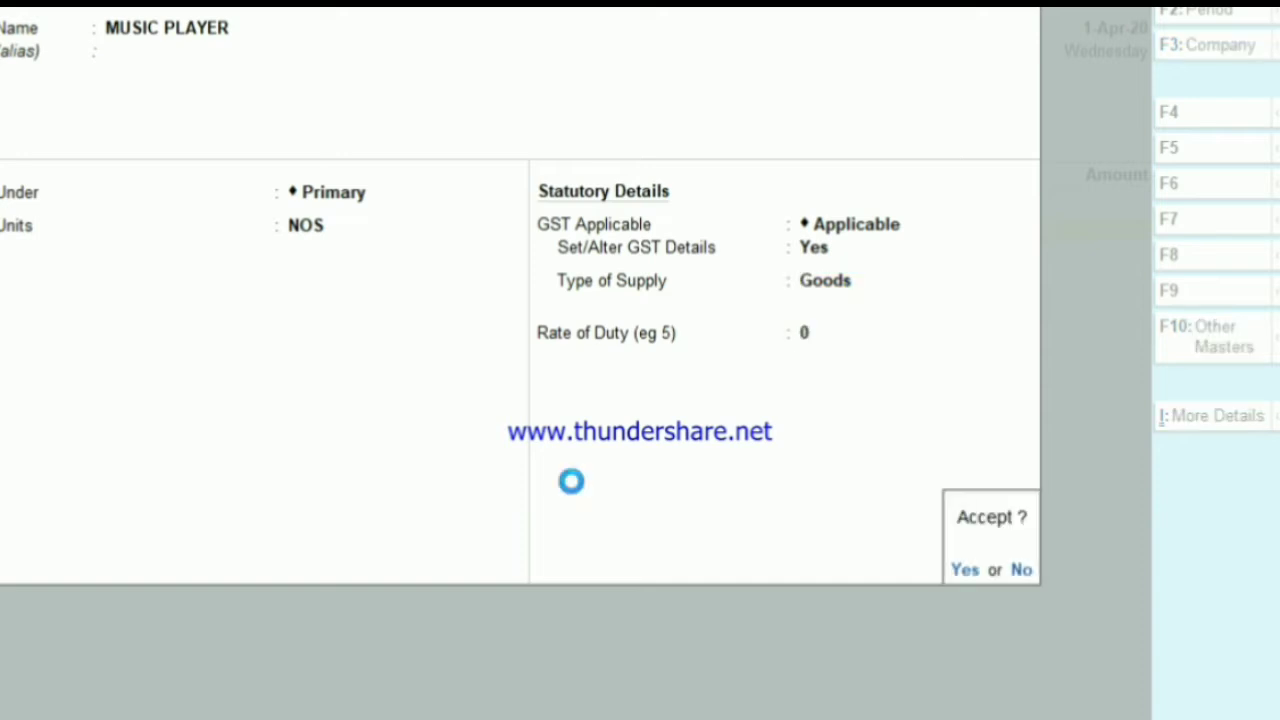
{"action": "key", "text": "Return"}
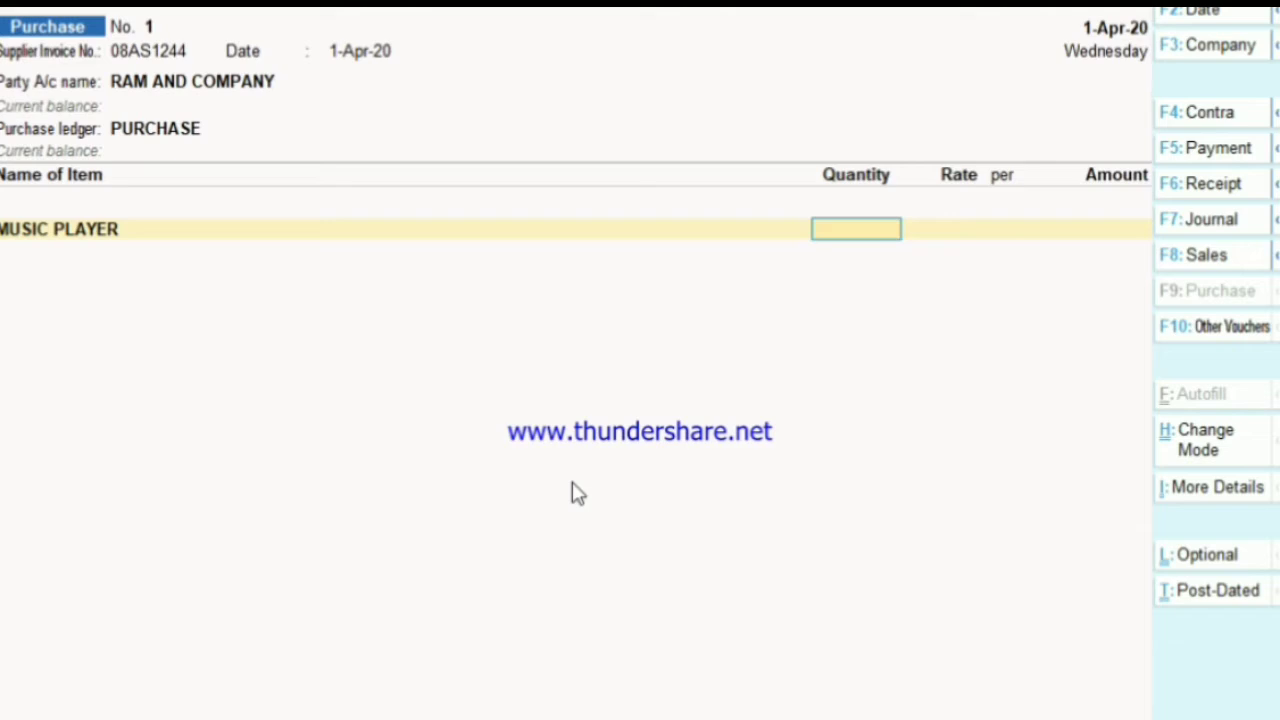
Step: Enter a quantity of 10 NOS at a rate of 4000 per NOS for MUSIC PLAYER in the purchase voucher
{"action": "type", "text": "10"}
{"action": "key", "text": "Return"}
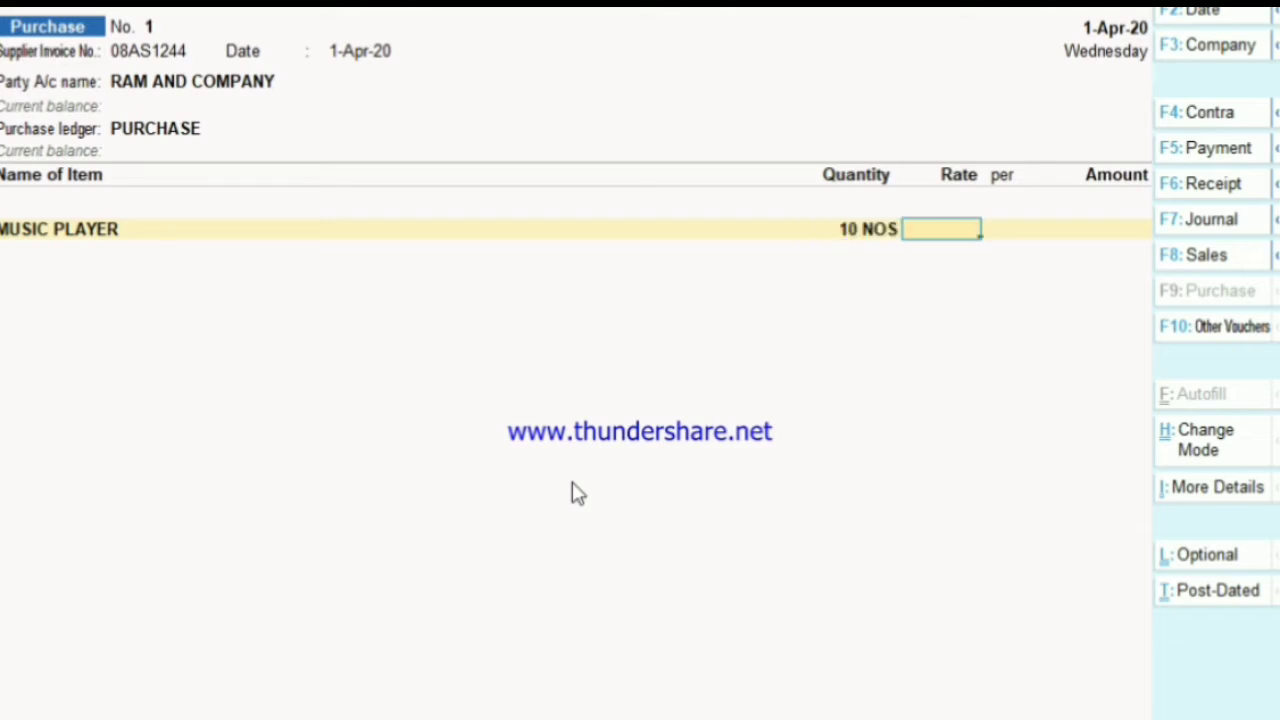
{"action": "type", "text": "4000"}
{"action": "key", "text": "Return"}
{"action": "key", "text": "Return"}
{"action": "key", "text": "Return"}
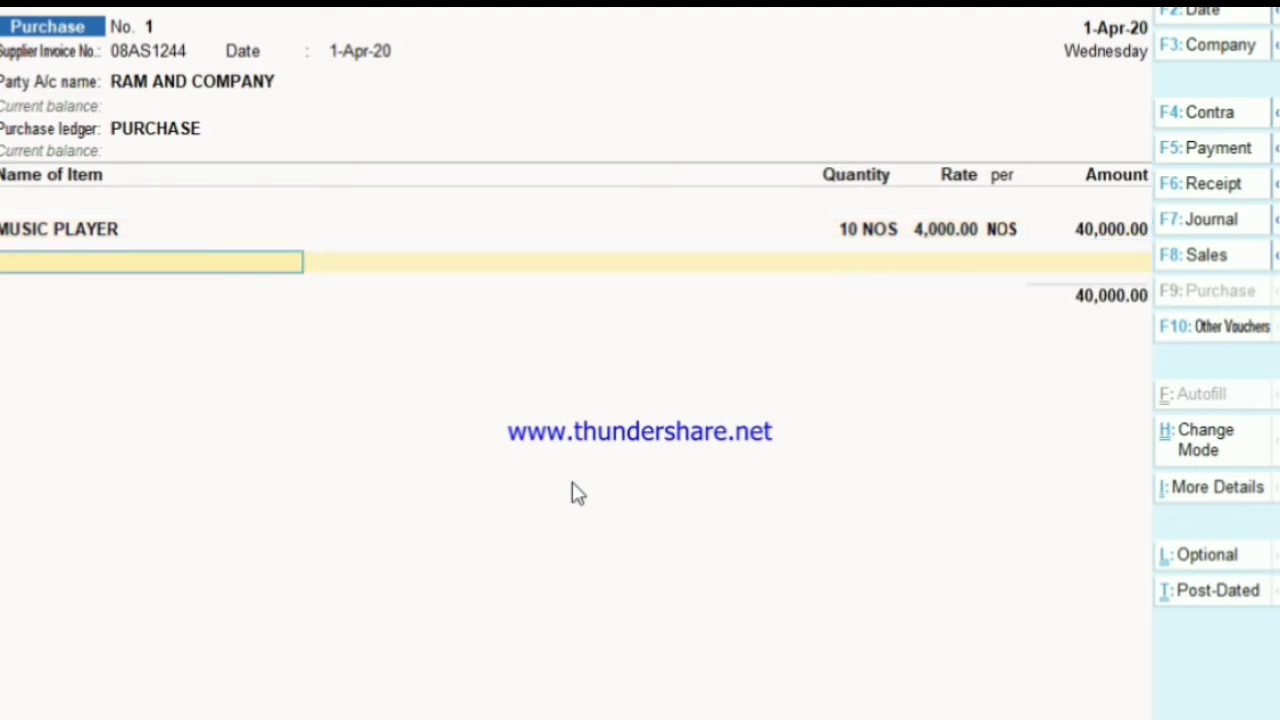
Step: Start creating a second stock item named HEADPHONE under Primary, with NOS as its unit
{"action": "key", "text": "alt+c"}
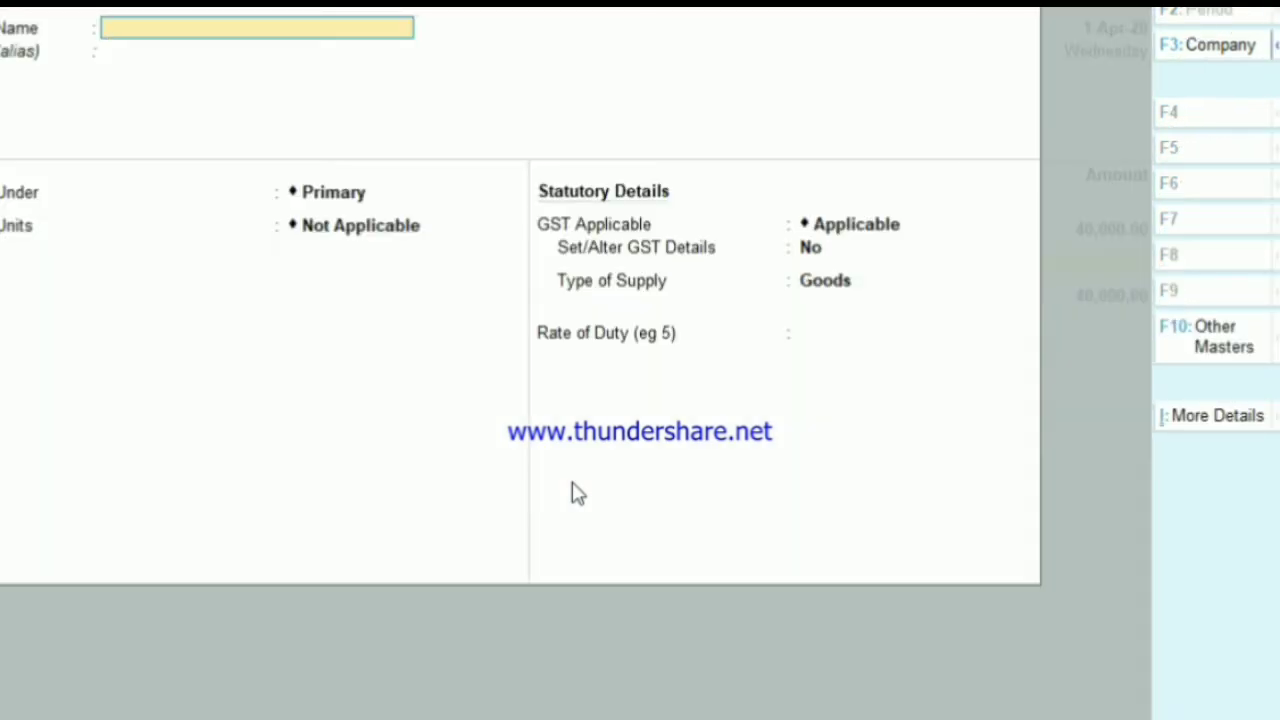
{"action": "type", "text": "HEADPHONE"}
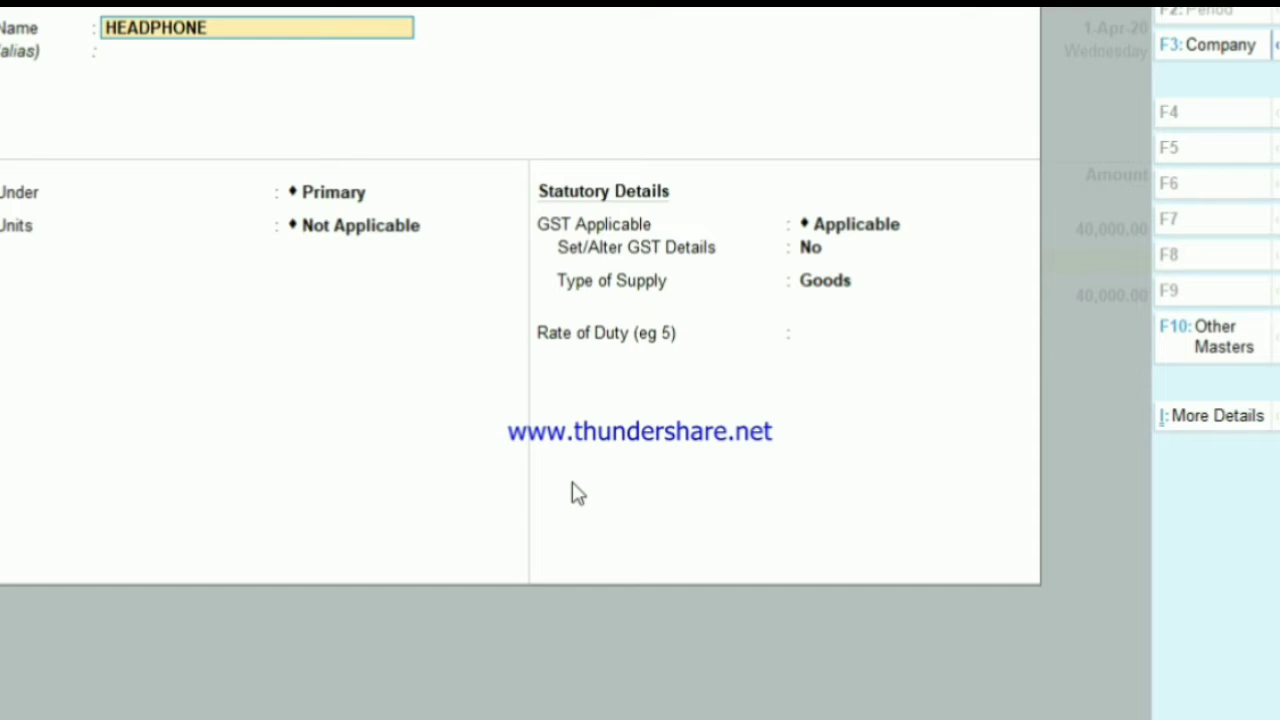
{"action": "key", "text": "Return"}
{"action": "key", "text": "Return"}
{"action": "key", "text": "Down"}
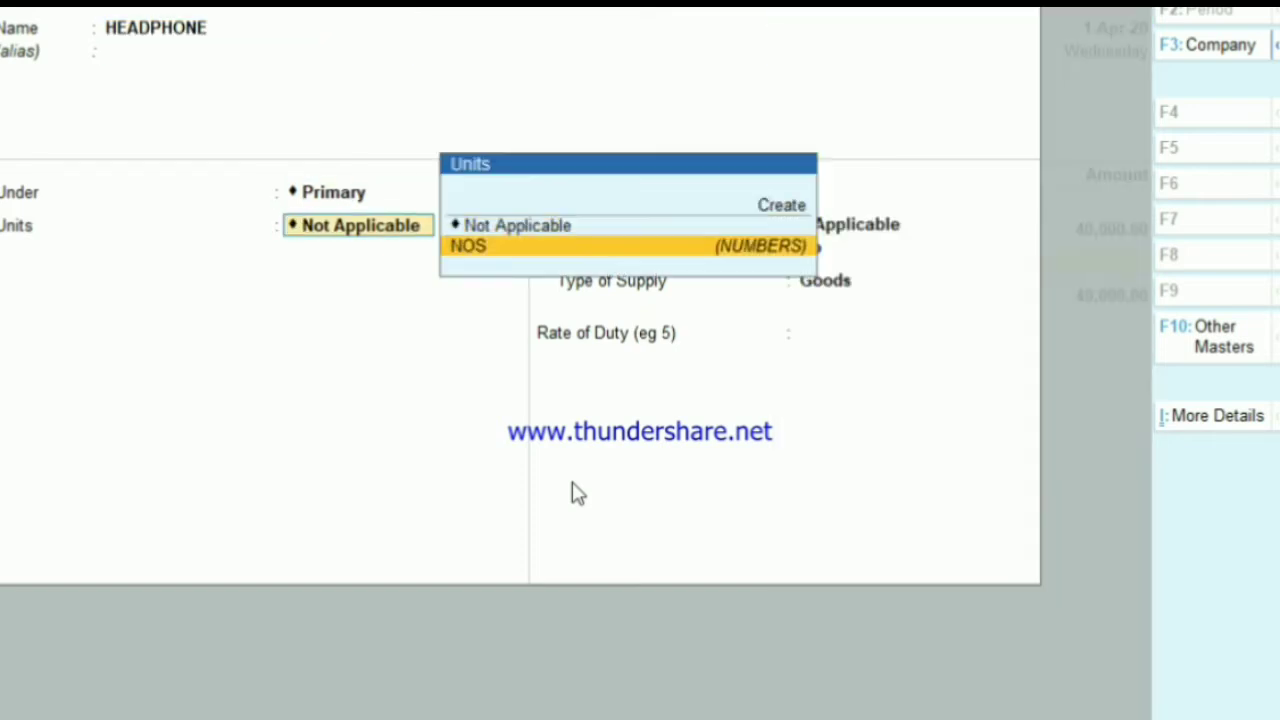
{"action": "key", "text": "Return"}
Step: Enable GST details for HEADPHONE, leaving HSN/SAC blank and the calculation type On Value, and set the taxability to Taxable
{"action": "key", "text": "Return"}
{"action": "type", "text": "y"}
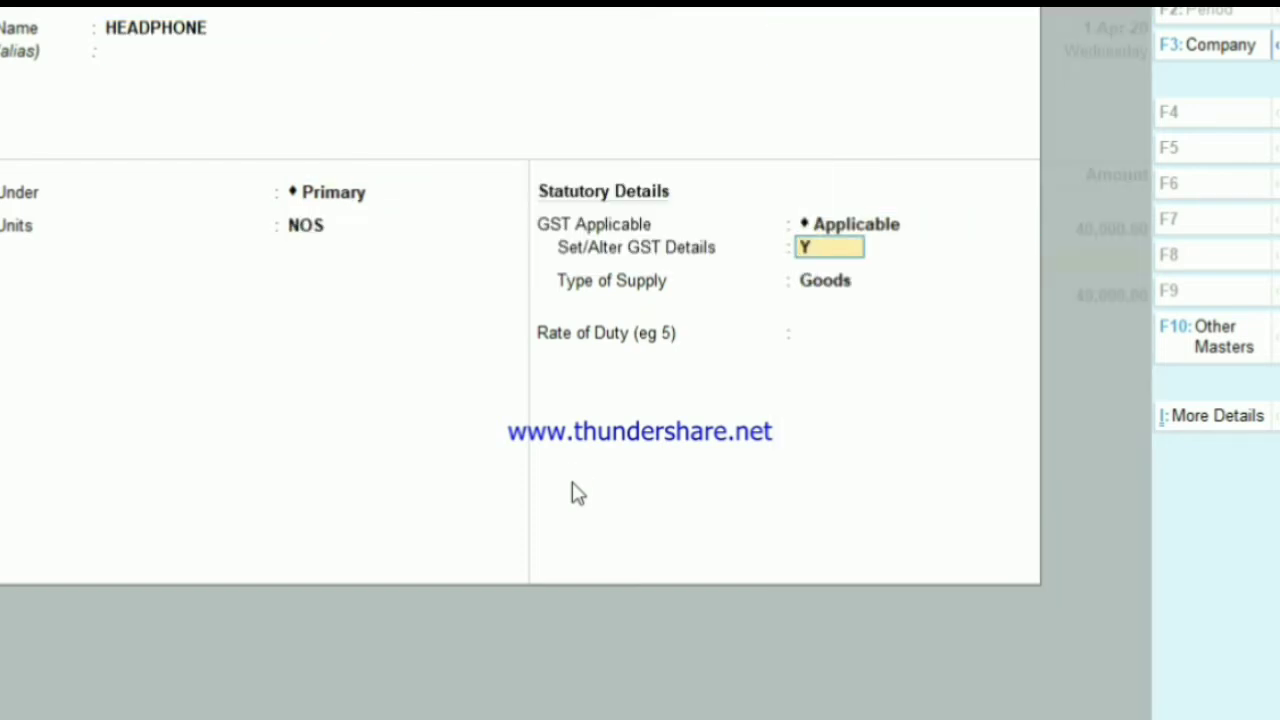
{"action": "key", "text": "Return"}
{"action": "key", "text": "Return"}
{"action": "key", "text": "Return"}
{"action": "key", "text": "Return"}
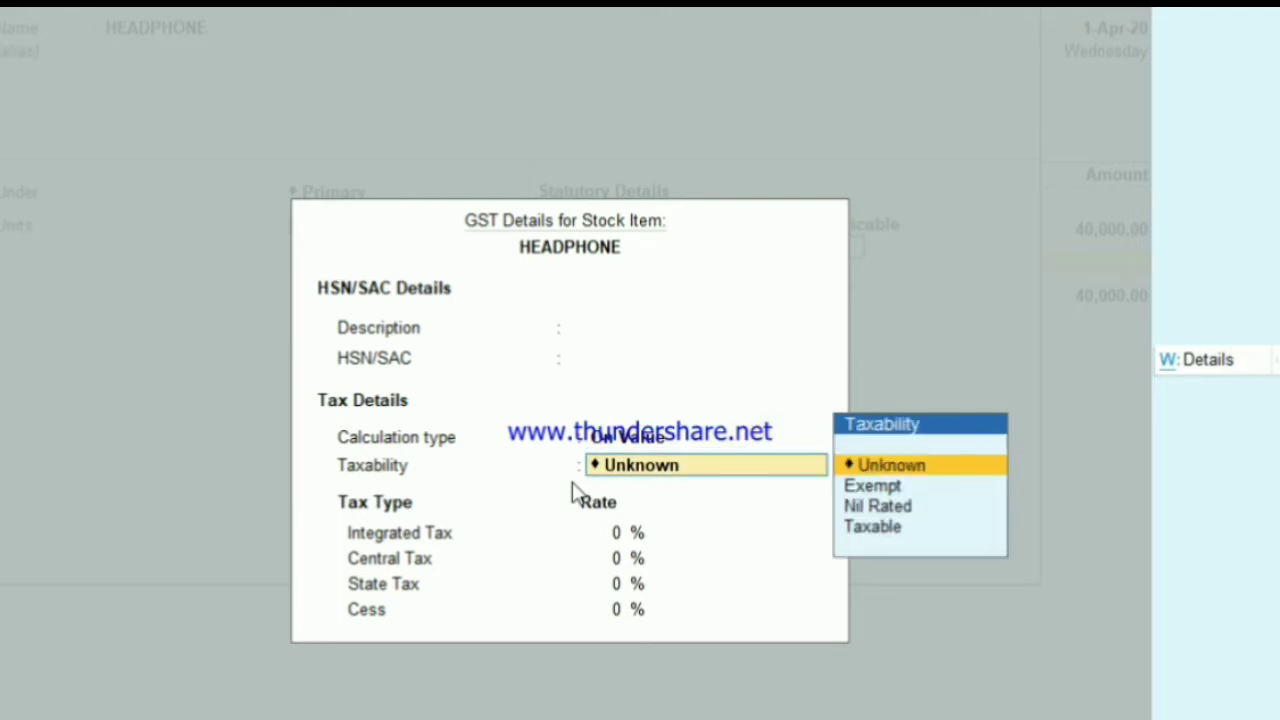
{"action": "key", "text": "Down"}
{"action": "key", "text": "Down"}
{"action": "key", "text": "Down"}
{"action": "key", "text": "Return"}
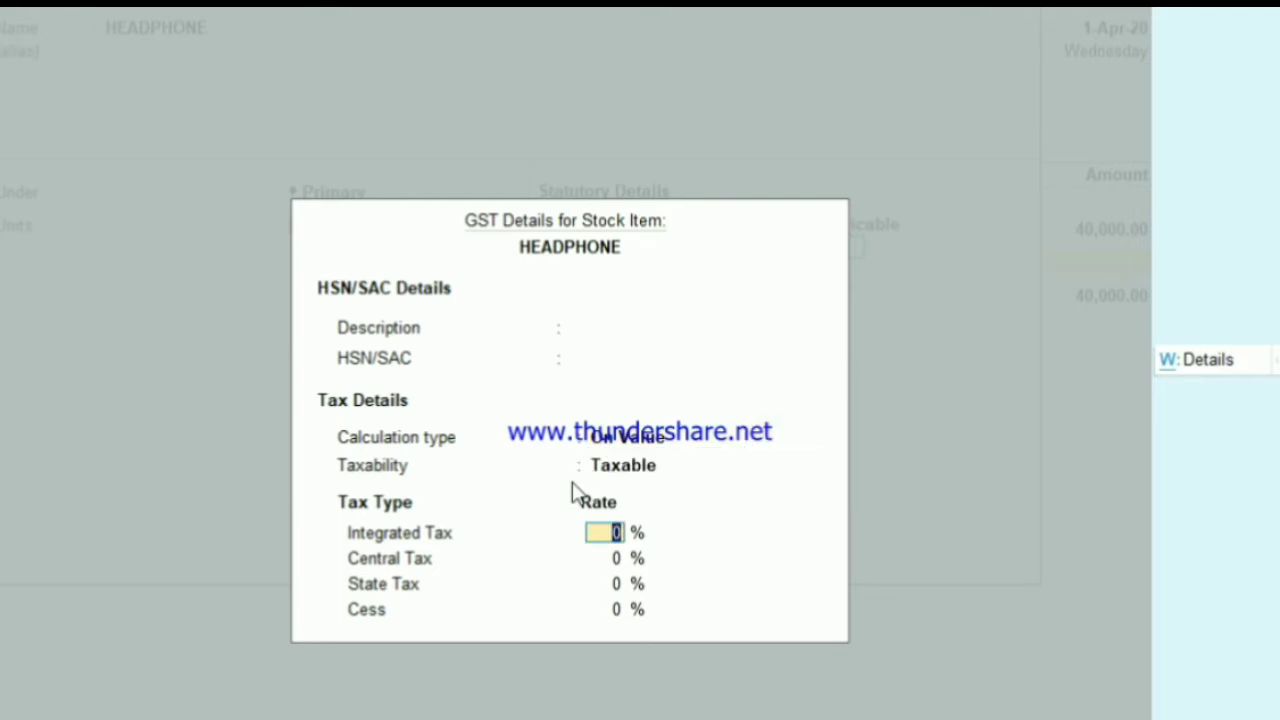
Step: Set HEADPHONE's Integrated Tax rate to 18 % and save the stock item with Goods as the type of supply
{"action": "type", "text": "18"}
{"action": "key", "text": "Return"}
{"action": "key", "text": "Return"}
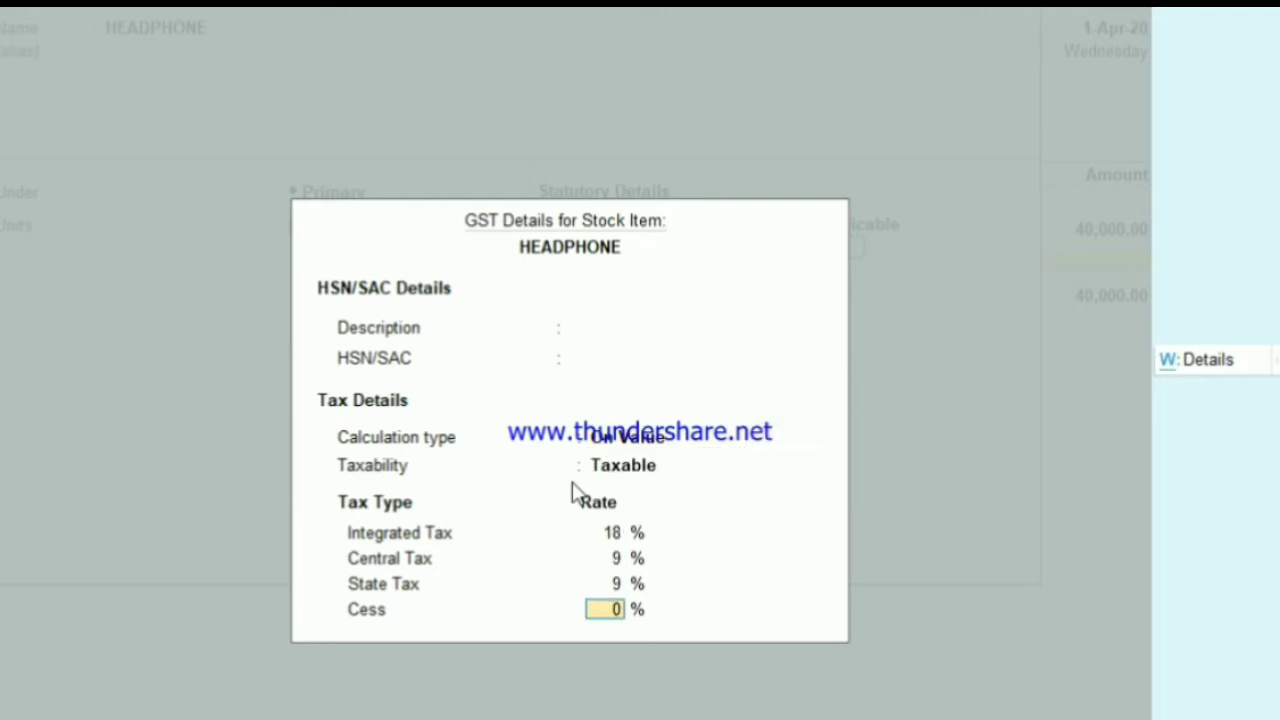
{"action": "key", "text": "Return"}
{"action": "key", "text": "Return"}
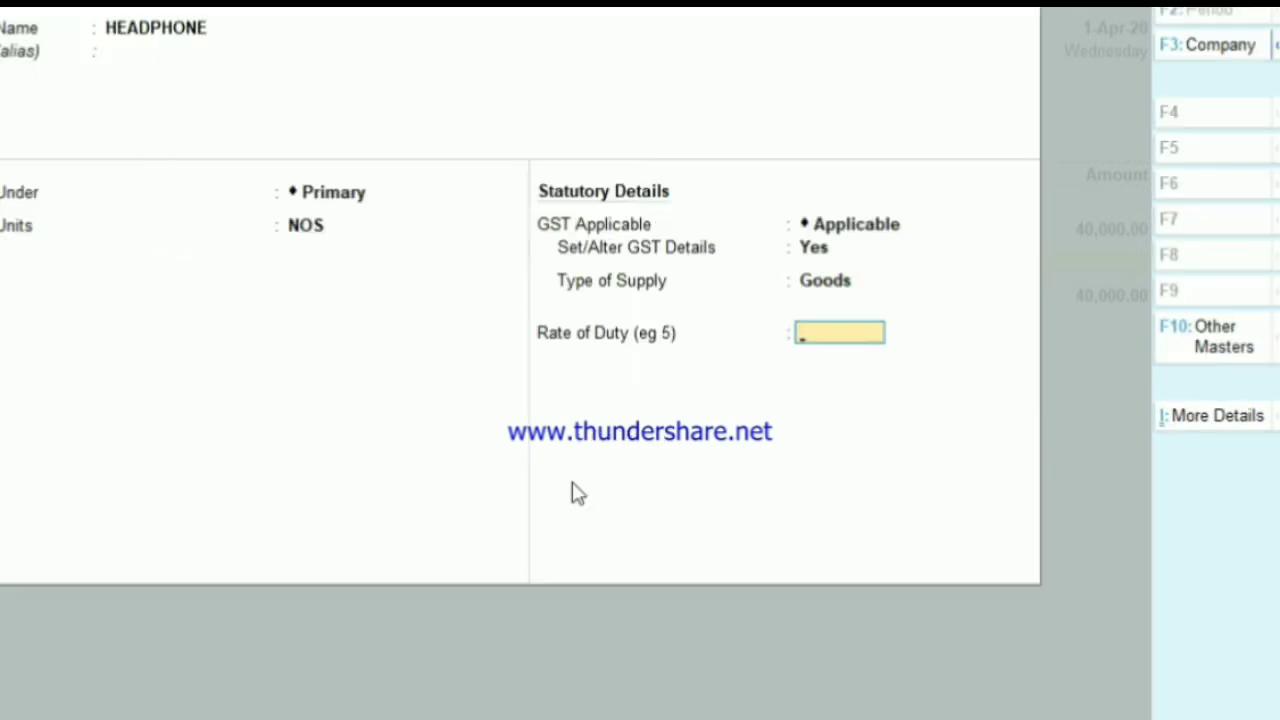
{"action": "key", "text": "Return"}
{"action": "key", "text": "Return"}
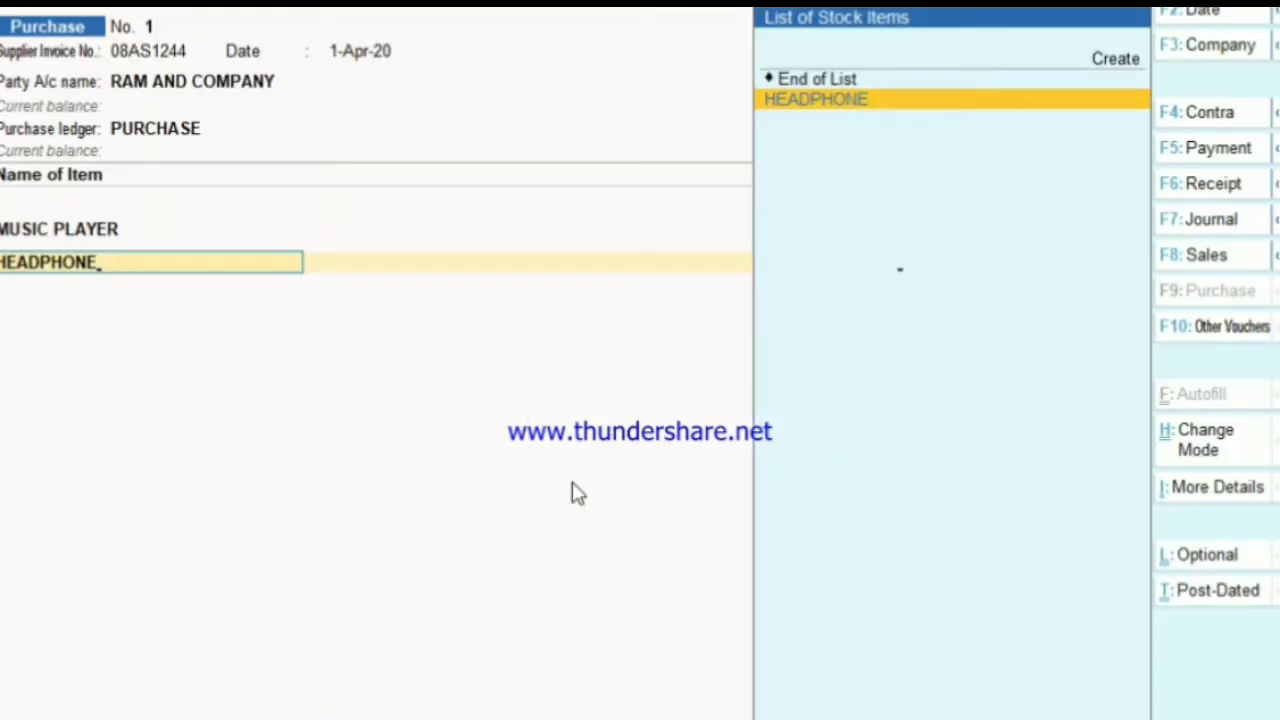
Step: Enter 10 NOS of HEADPHONE at a rate of 1200 per NOS in the purchase voucher and end the item list
{"action": "key", "text": "Return"}
{"action": "type", "text": "1"}
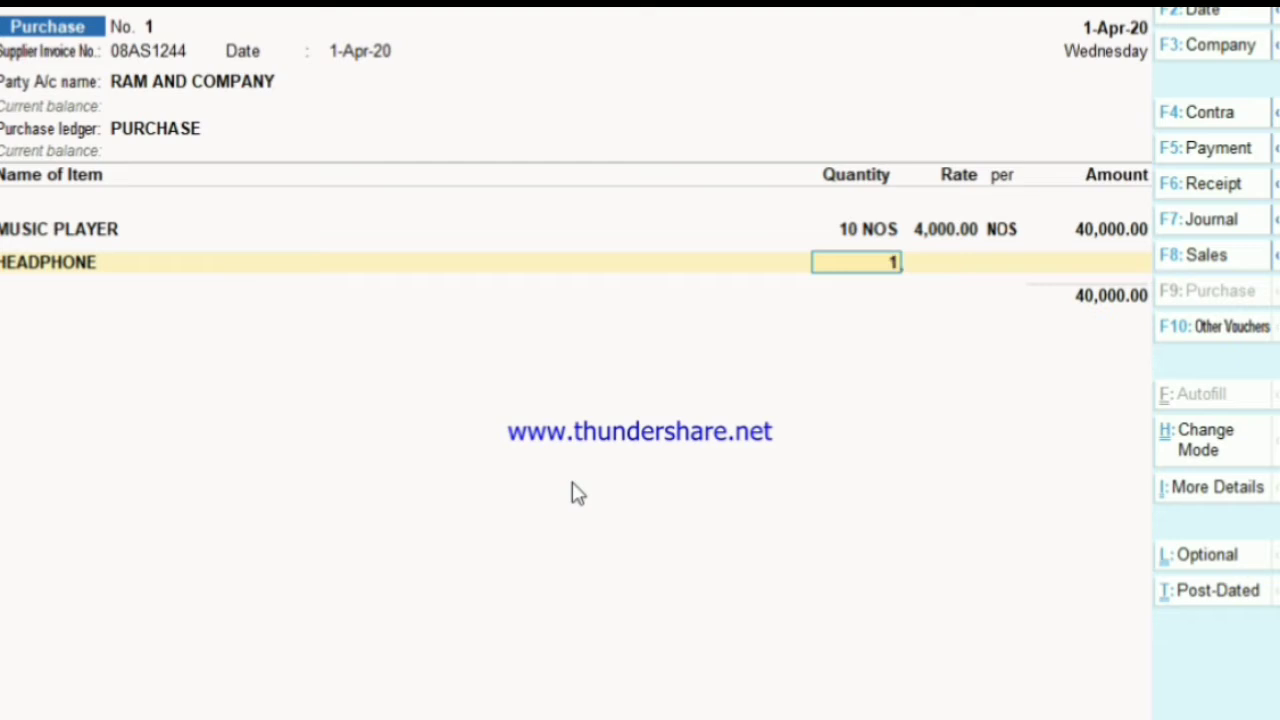
{"action": "type", "text": "0"}
{"action": "key", "text": "Return"}
{"action": "type", "text": "1200"}
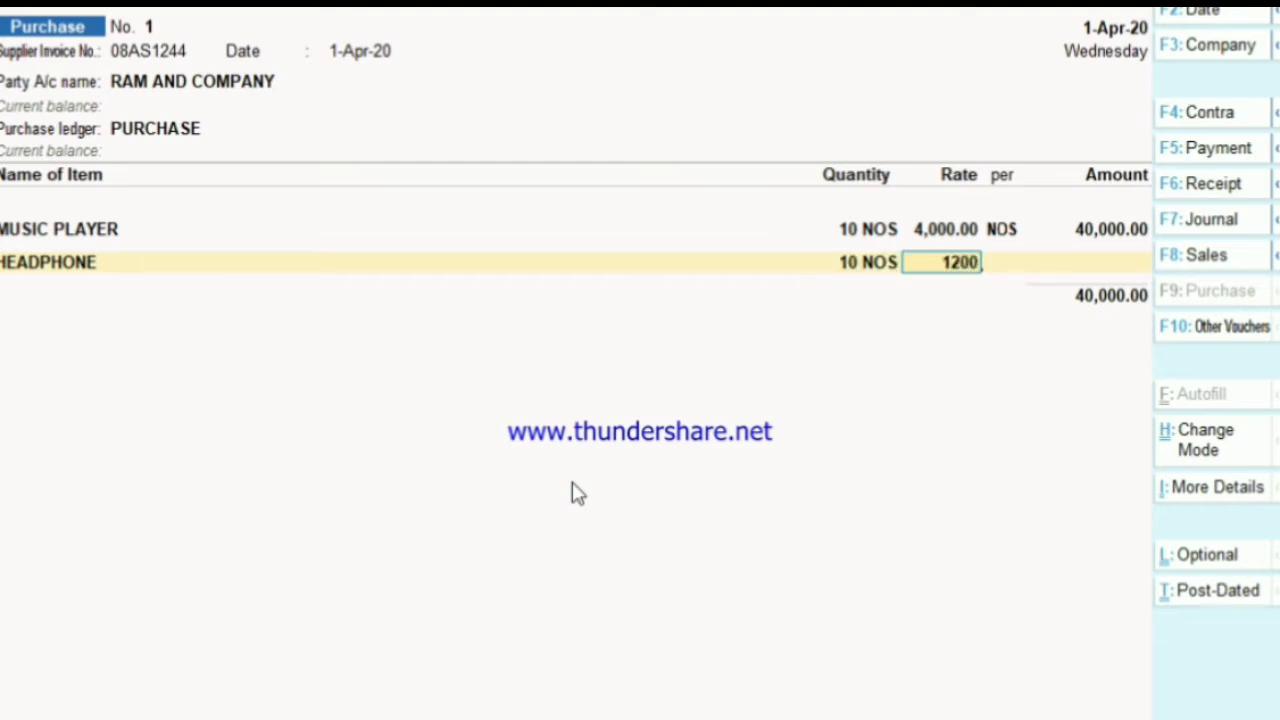
{"action": "key", "text": "Return"}
{"action": "key", "text": "Return"}
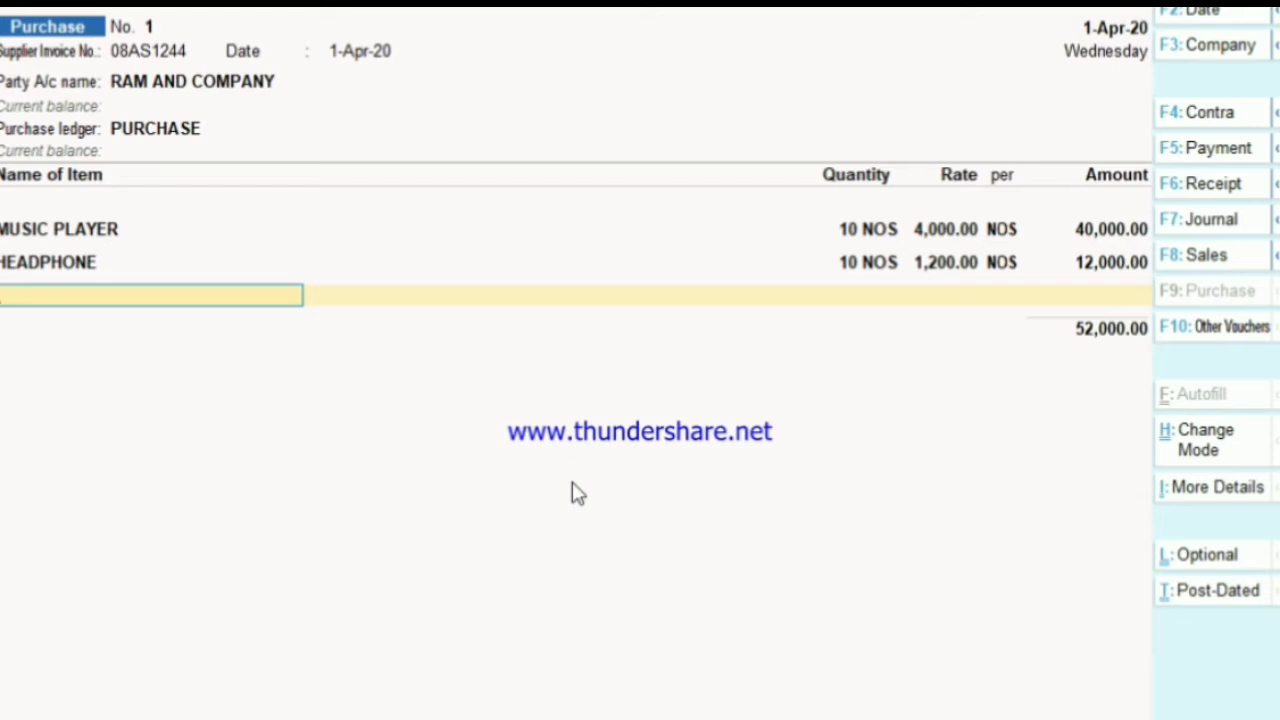
{"action": "key", "text": "Return"}
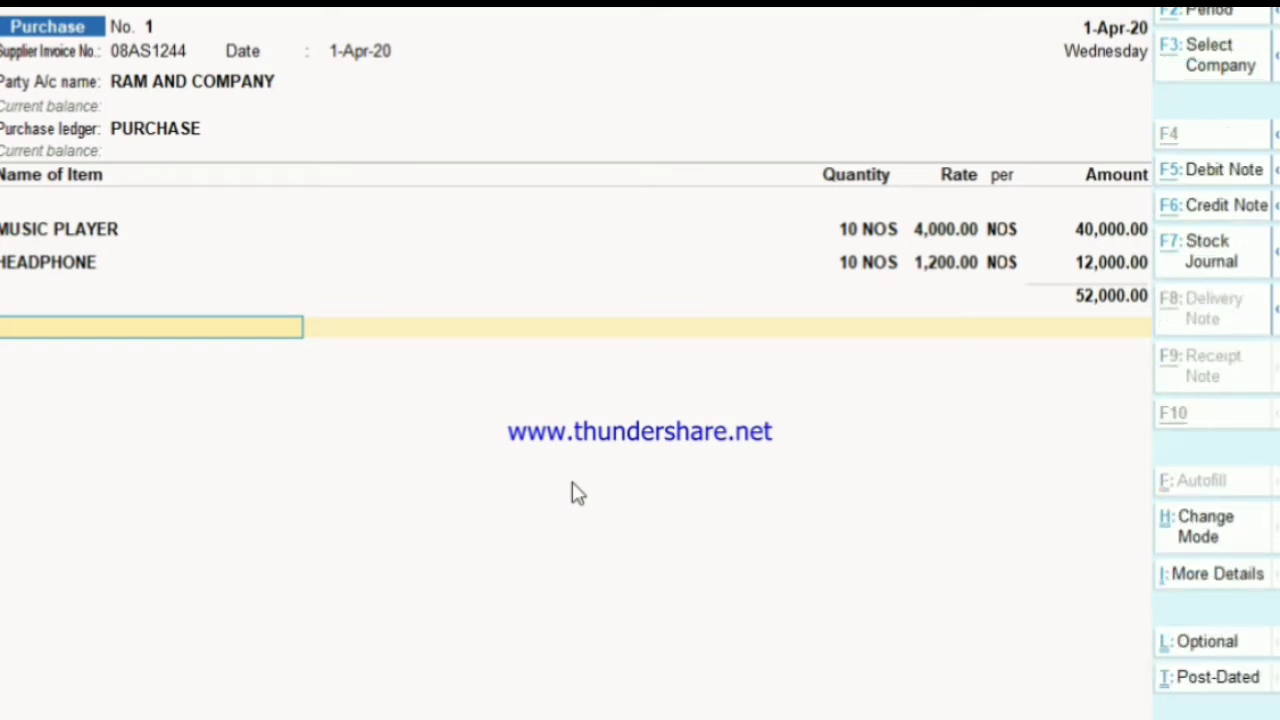
Step: Start creating an IGST ledger under Duties & Taxes, with GST as the duty type and Integrated Tax as the tax type
{"action": "key", "text": "alt+c"}
{"action": "type", "text": "IGST"}
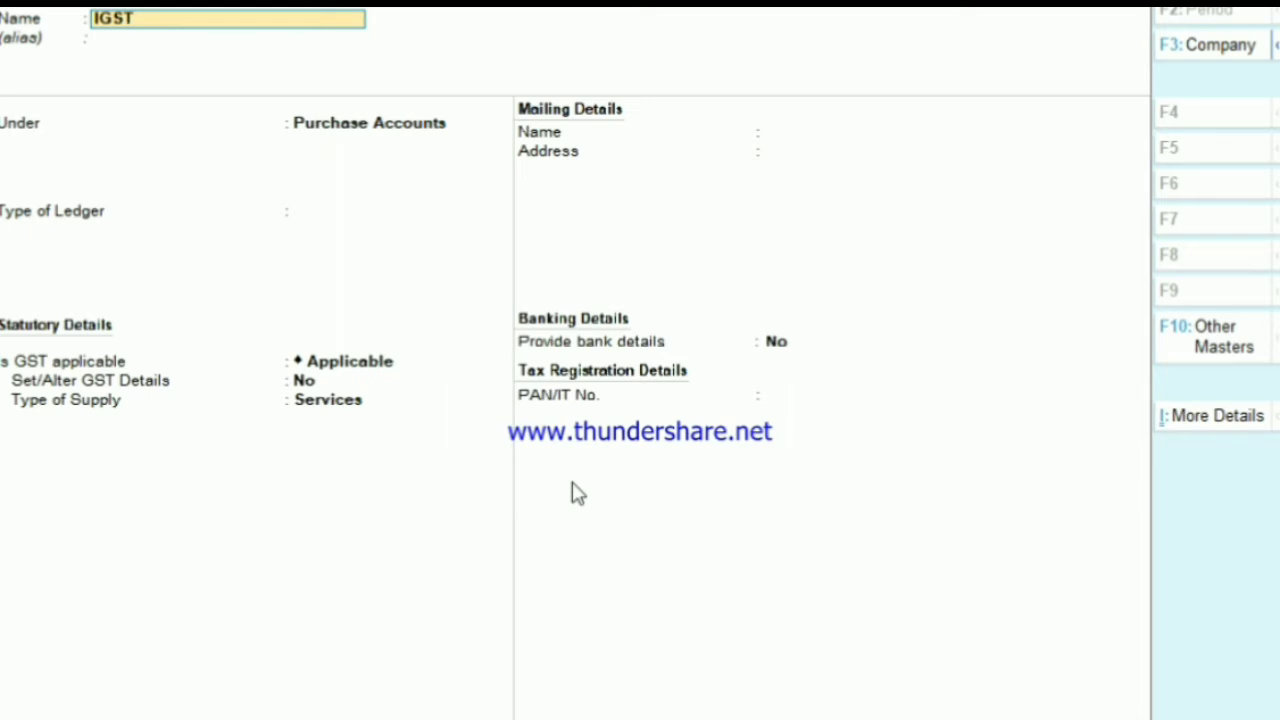
{"action": "key", "text": "Return"}
{"action": "key", "text": "Return"}
{"action": "type", "text": "DU"}
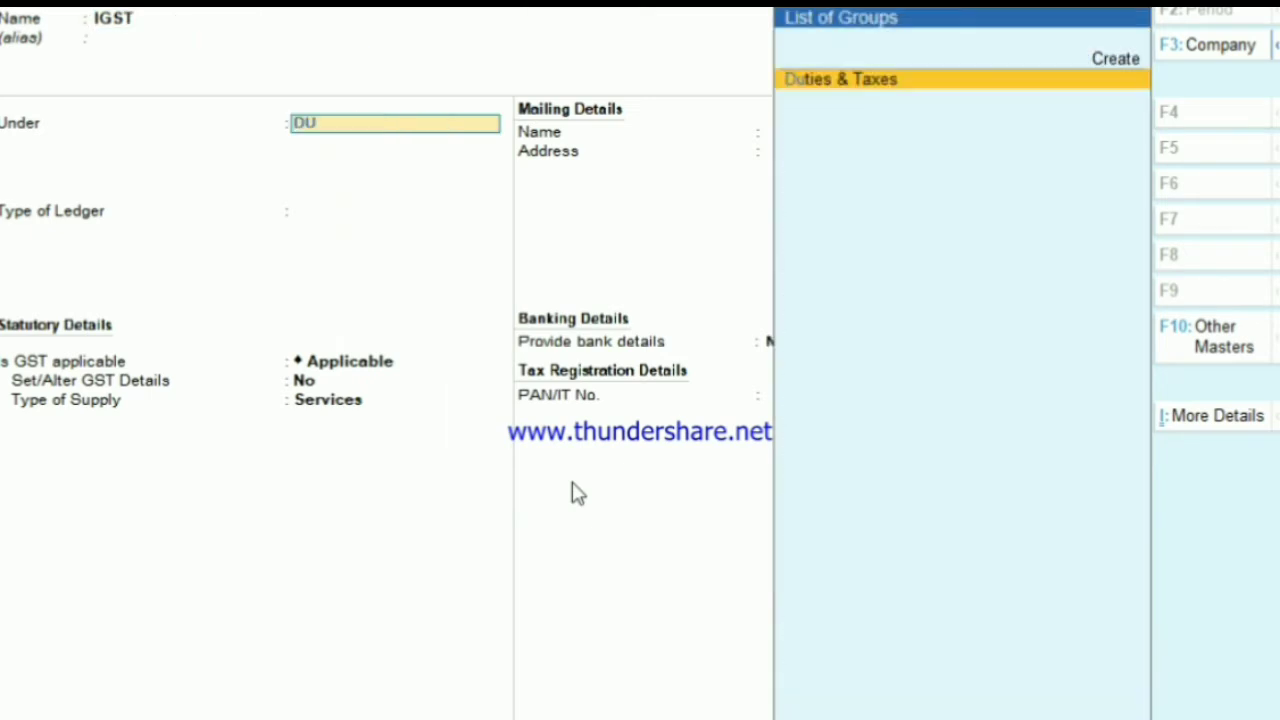
{"action": "key", "text": "Return"}
{"action": "key", "text": "Up"}
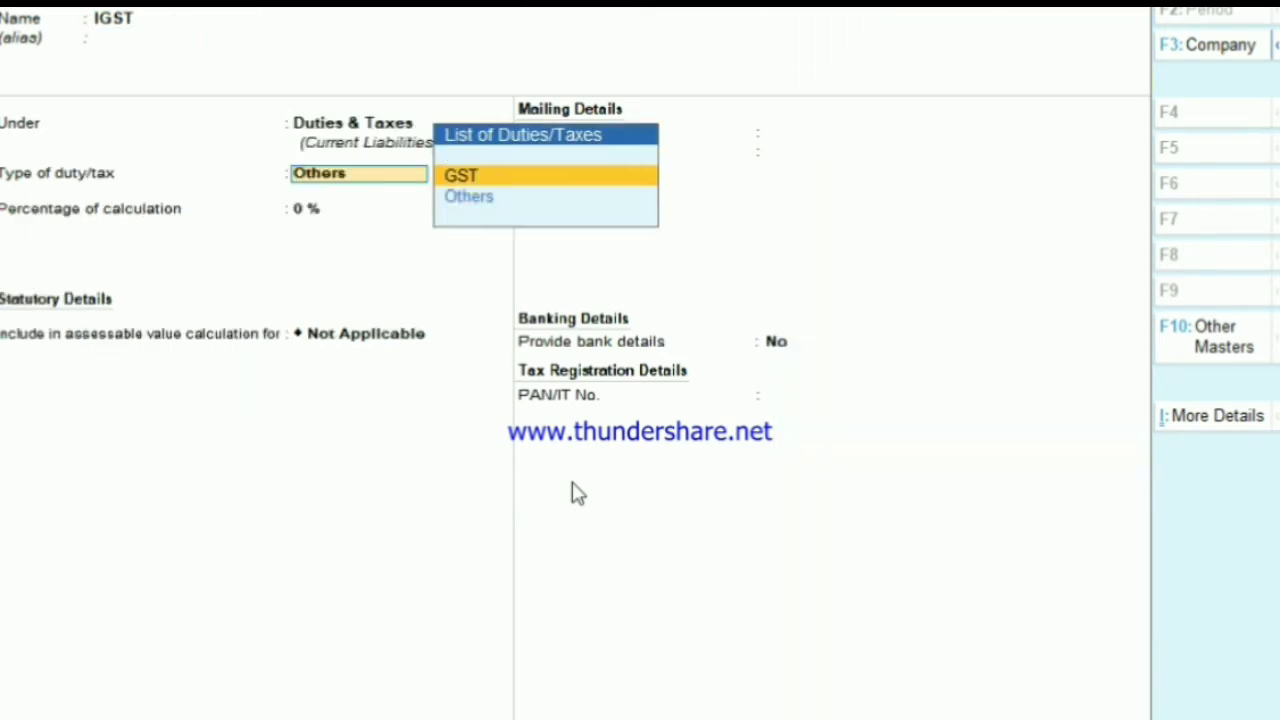
{"action": "key", "text": "Return"}
{"action": "key", "text": "Down"}
{"action": "key", "text": "Return"}
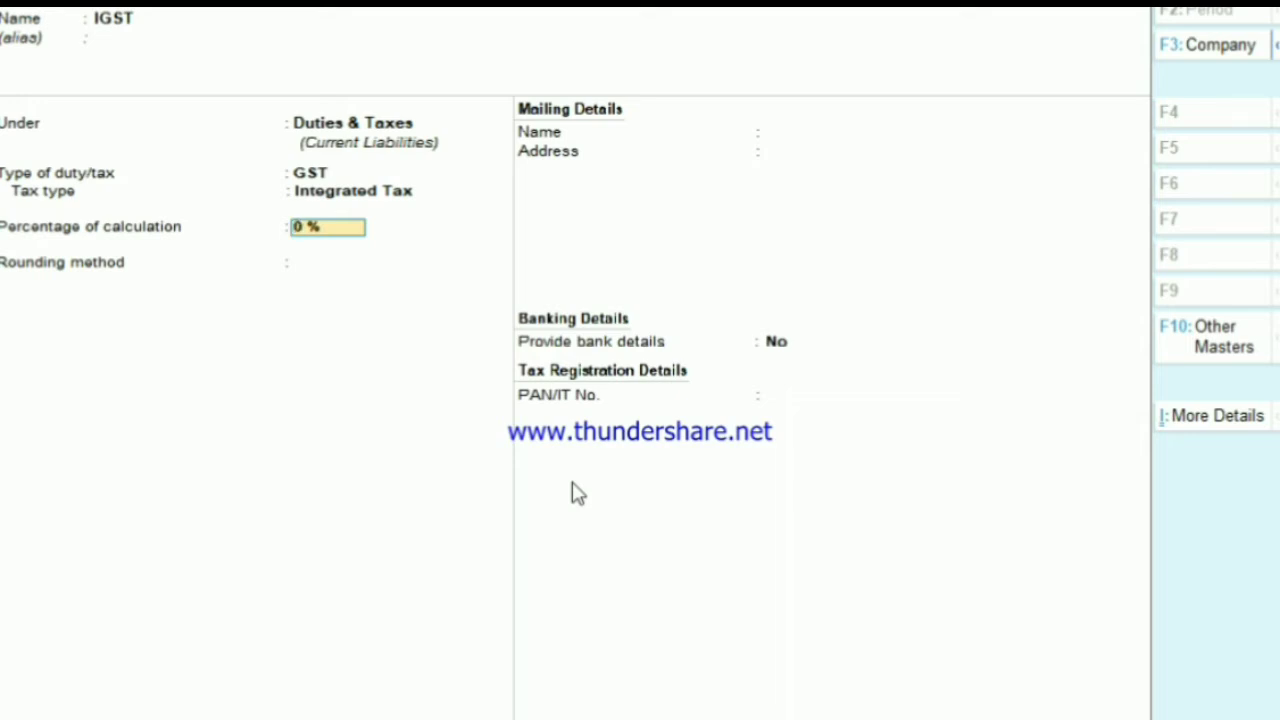
Step: Keep the IGST ledger's calculation percentage at 0 %, set Normal Rounding with a limit of 1, and save it
{"action": "key", "text": "Return"}
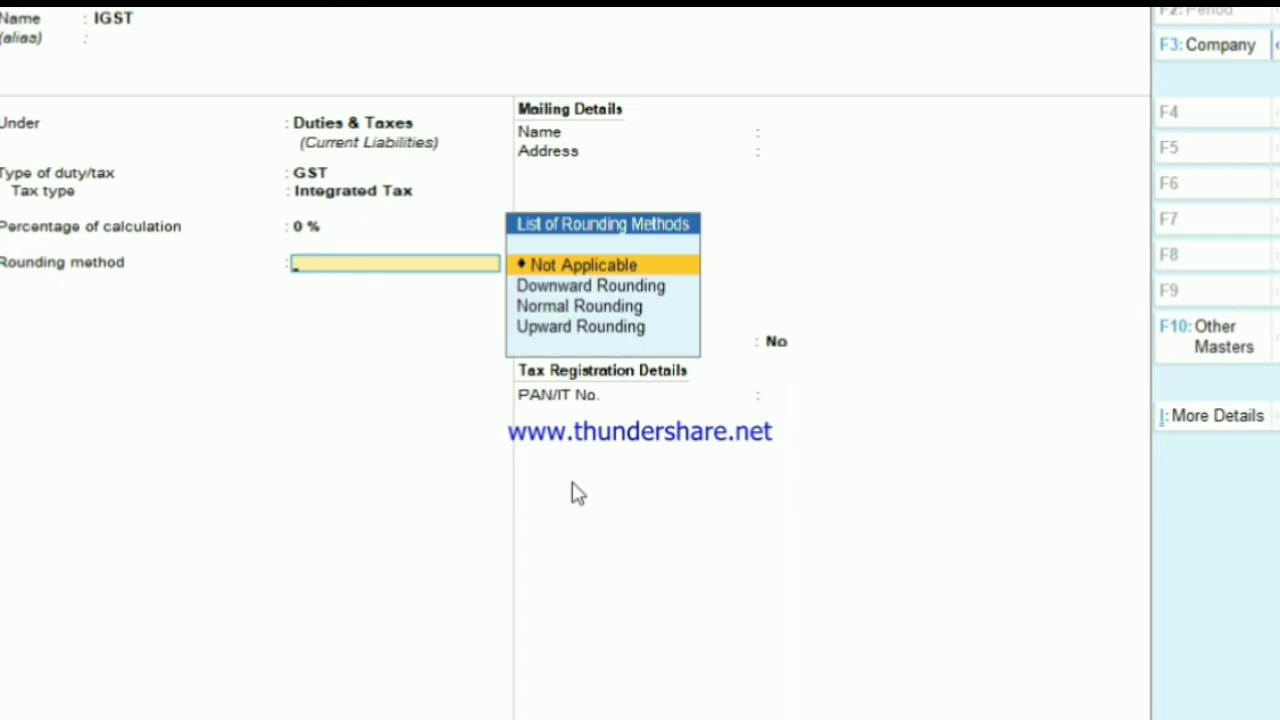
{"action": "key", "text": "Down"}
{"action": "key", "text": "Down"}
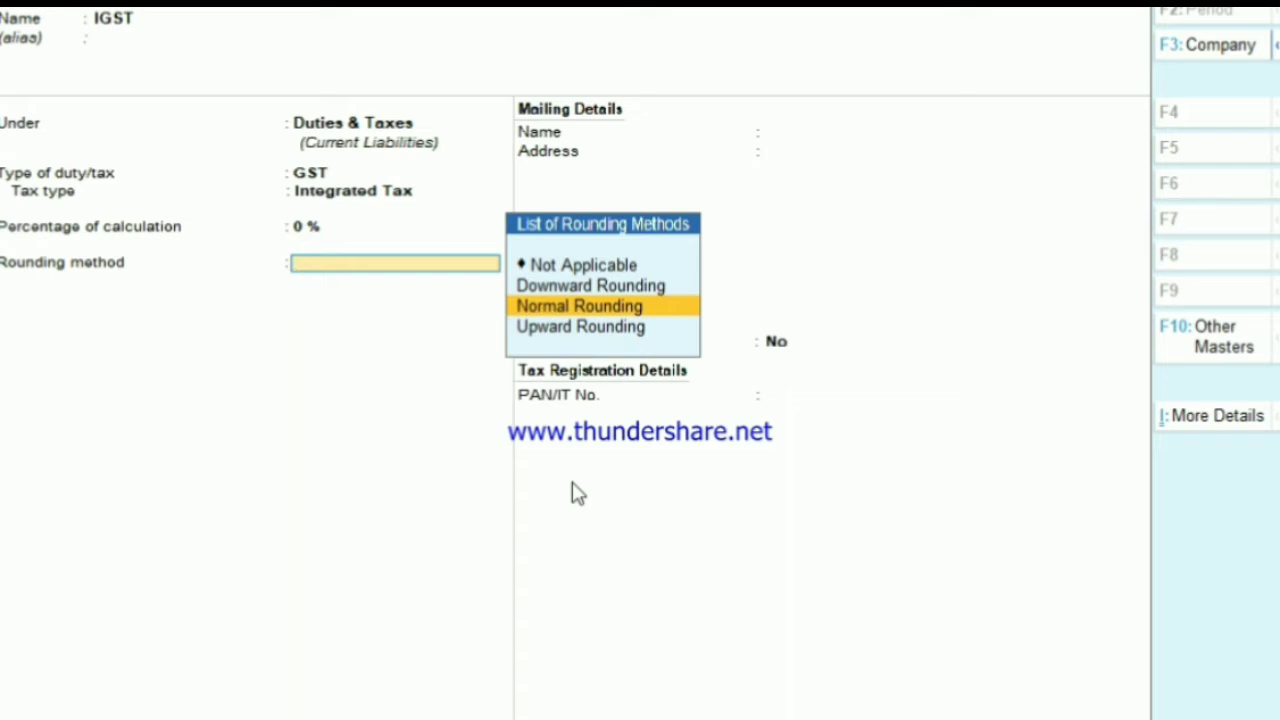
{"action": "key", "text": "Return"}
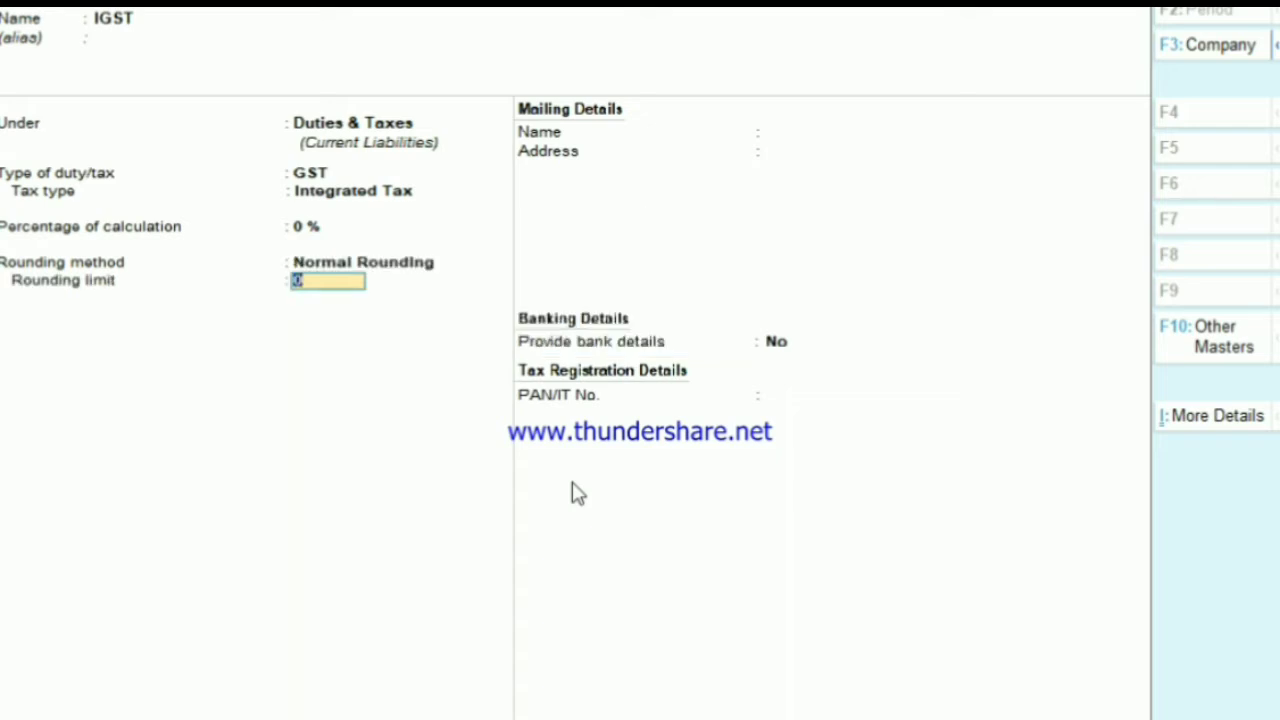
{"action": "type", "text": "1"}
{"action": "key", "text": "Return"}
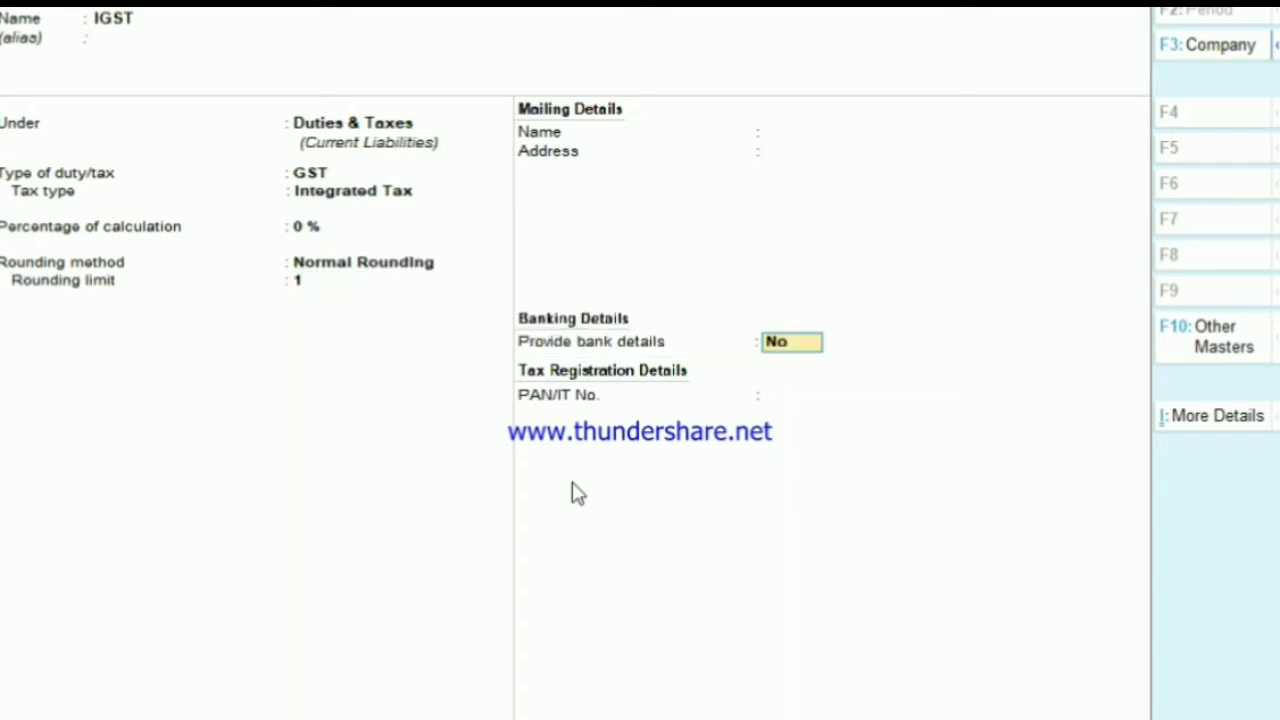
{"action": "key", "text": "Return"}
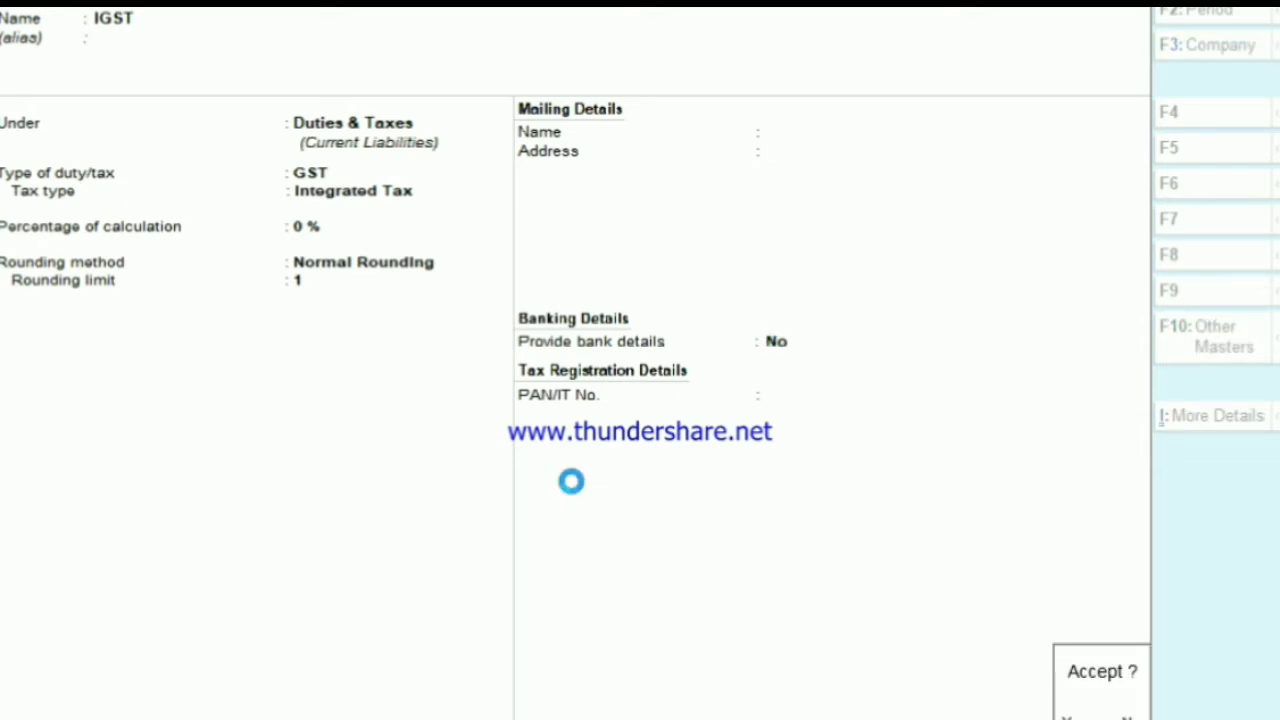
{"action": "key", "text": "Return"}
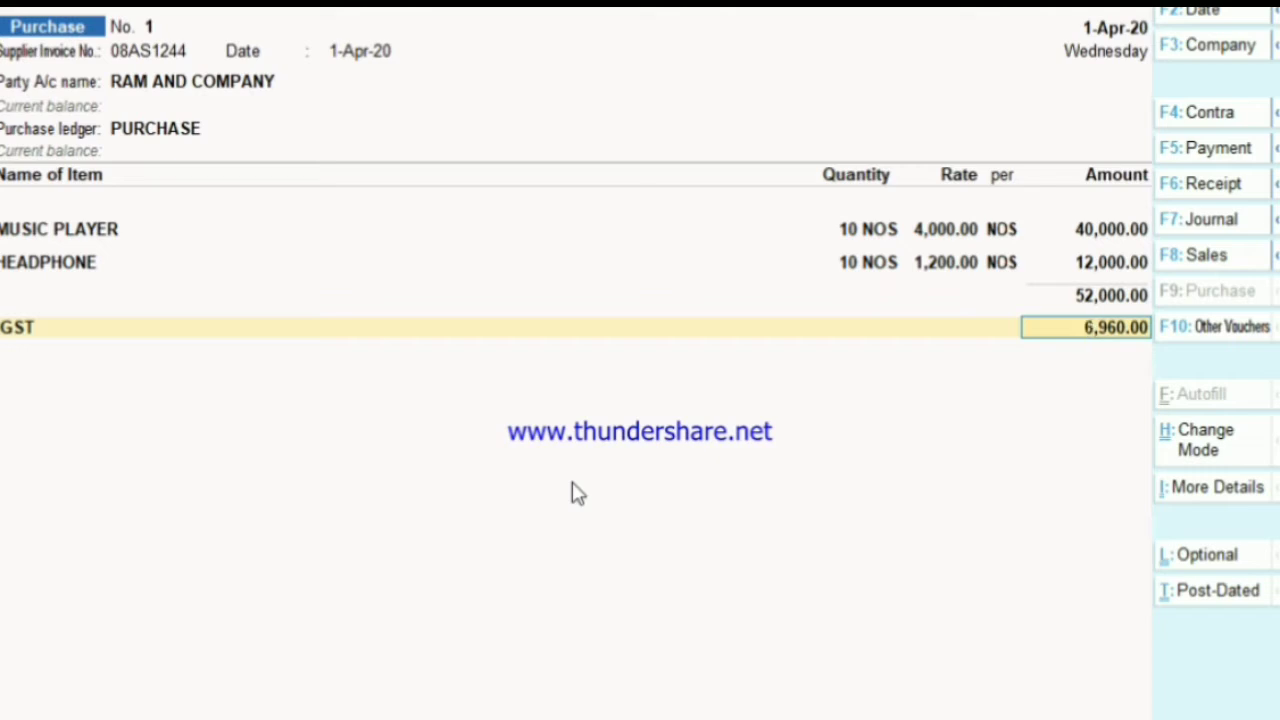
Step: Accept the calculated IGST amount and keep the supplier invoice details in the e-way bill section, leaving the e-Way Bill number blank
{"action": "key", "text": "Return"}
{"action": "key", "text": "Return"}
{"action": "key", "text": "Return"}
{"action": "key", "text": "Return"}
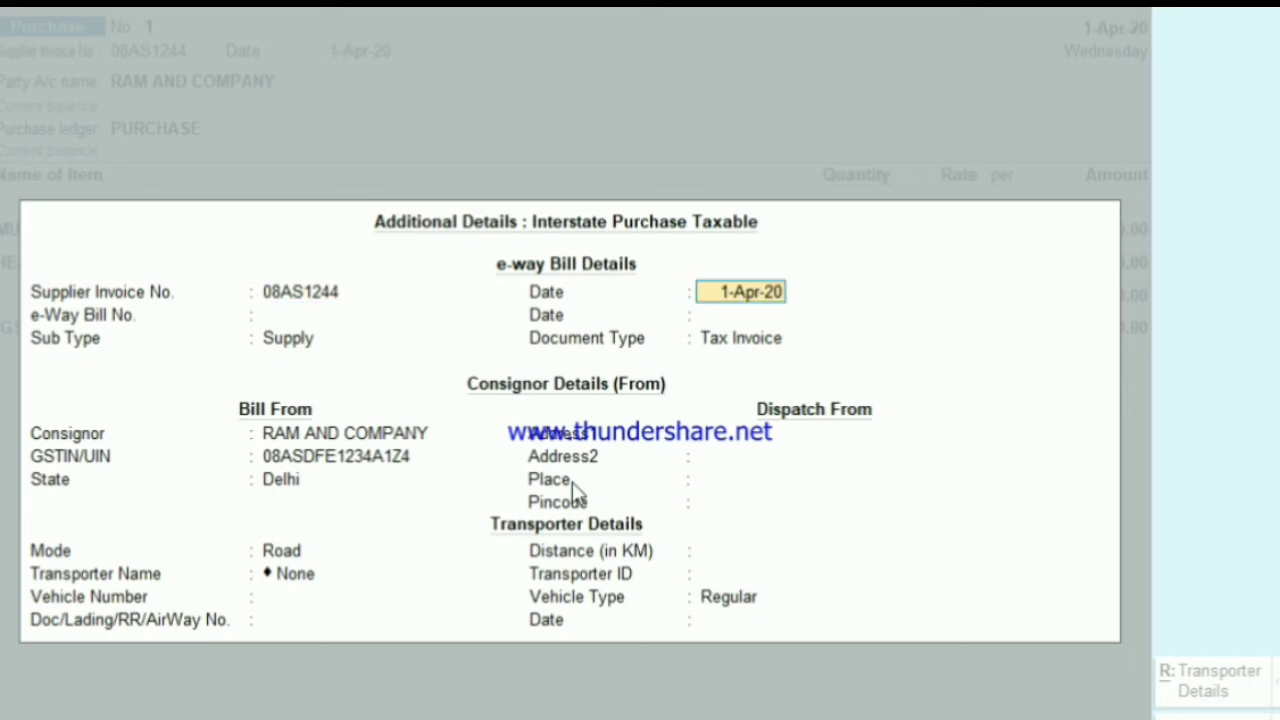
{"action": "key", "text": "BackSpace"}
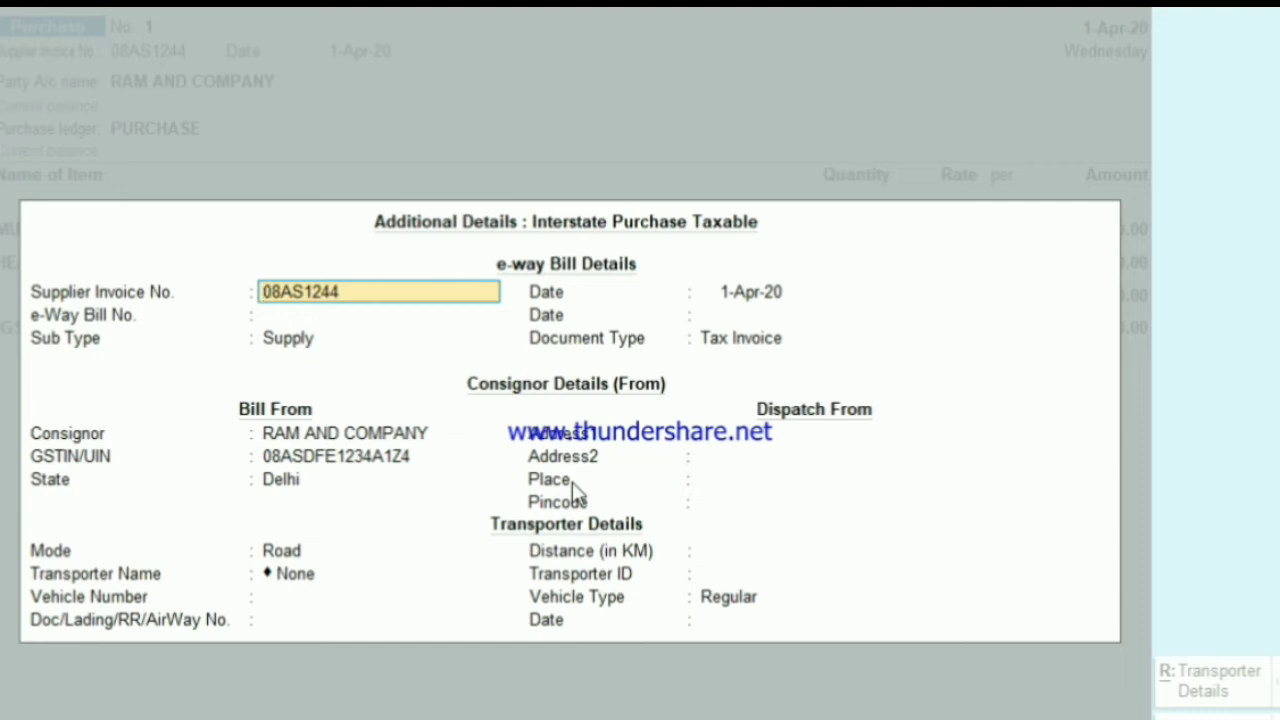
{"action": "key", "text": "Return"}
{"action": "key", "text": "Return"}
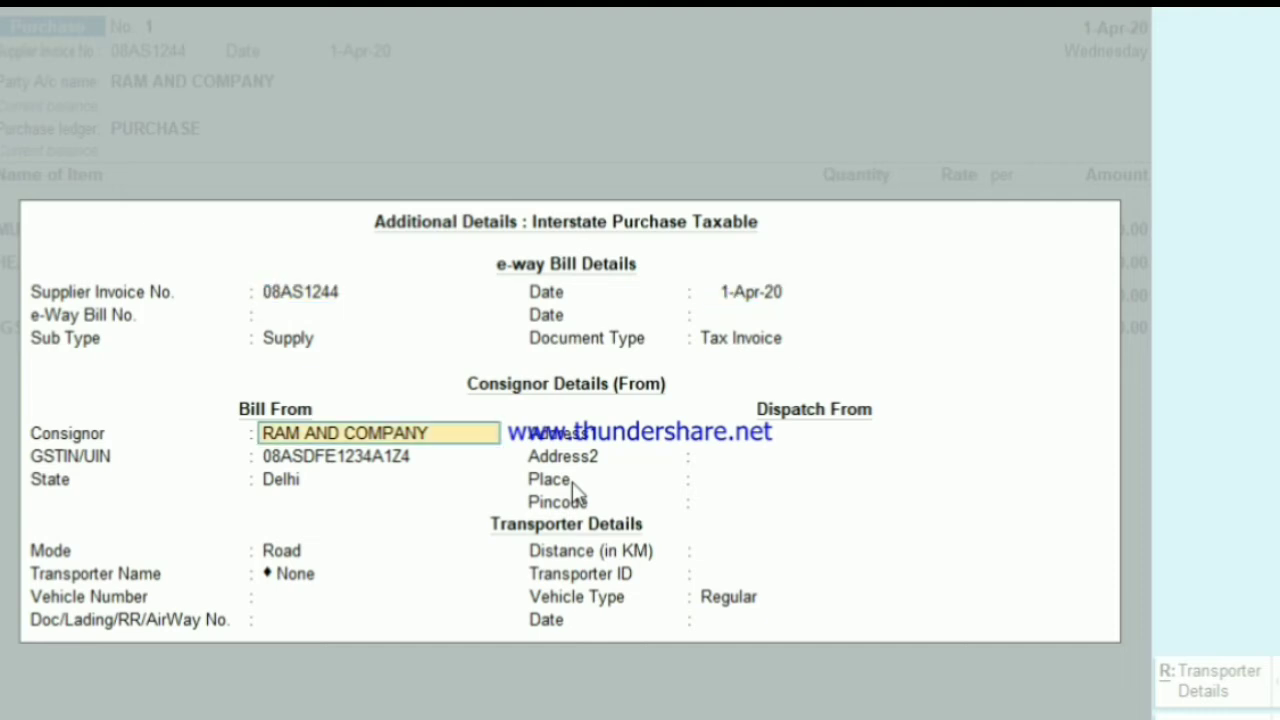
Step: Keep RAM AND COMPANY's consignor details and leave the dispatch address, place and pincode blank
{"action": "key", "text": "Return"}
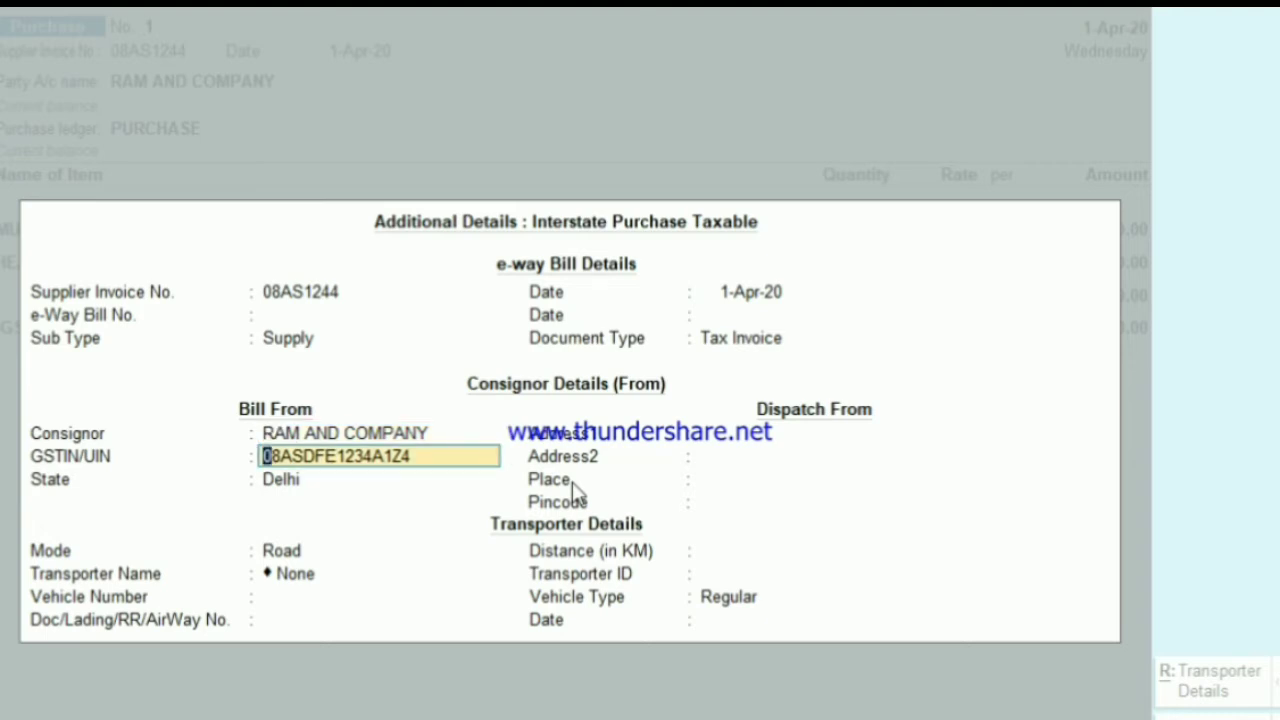
{"action": "key", "text": "Return"}
{"action": "key", "text": "Return"}
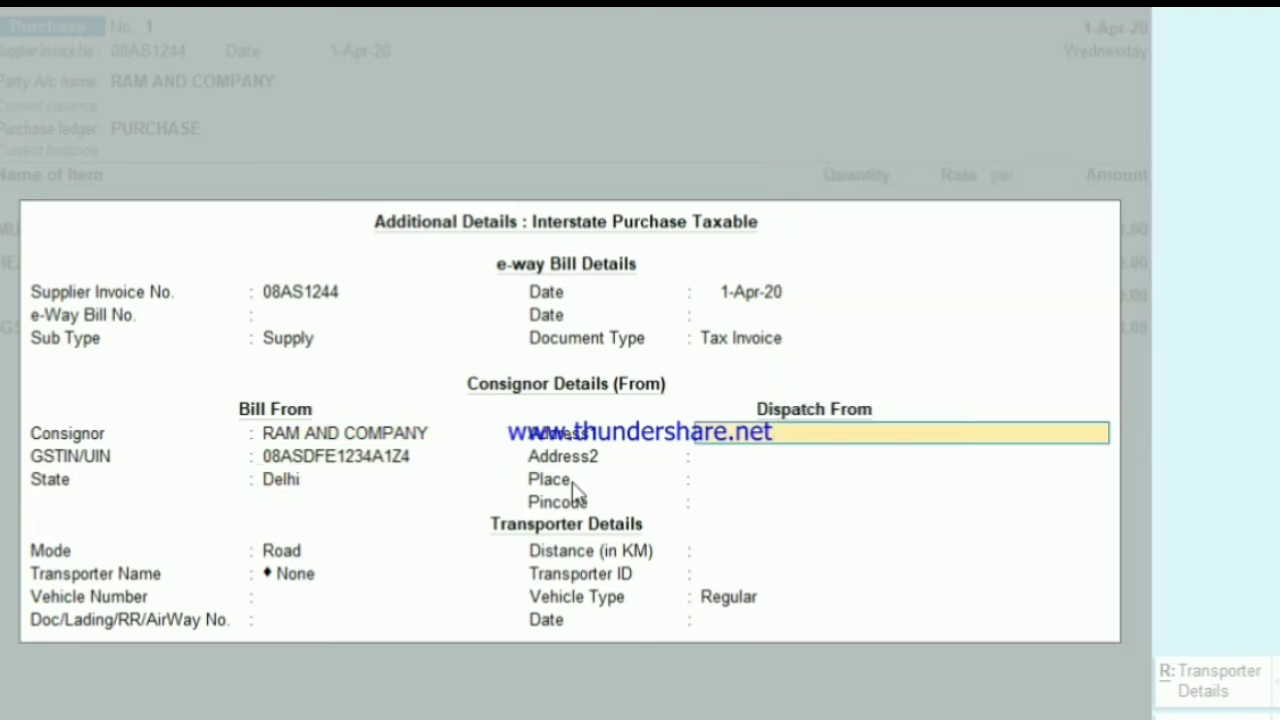
{"action": "key", "text": "Return"}
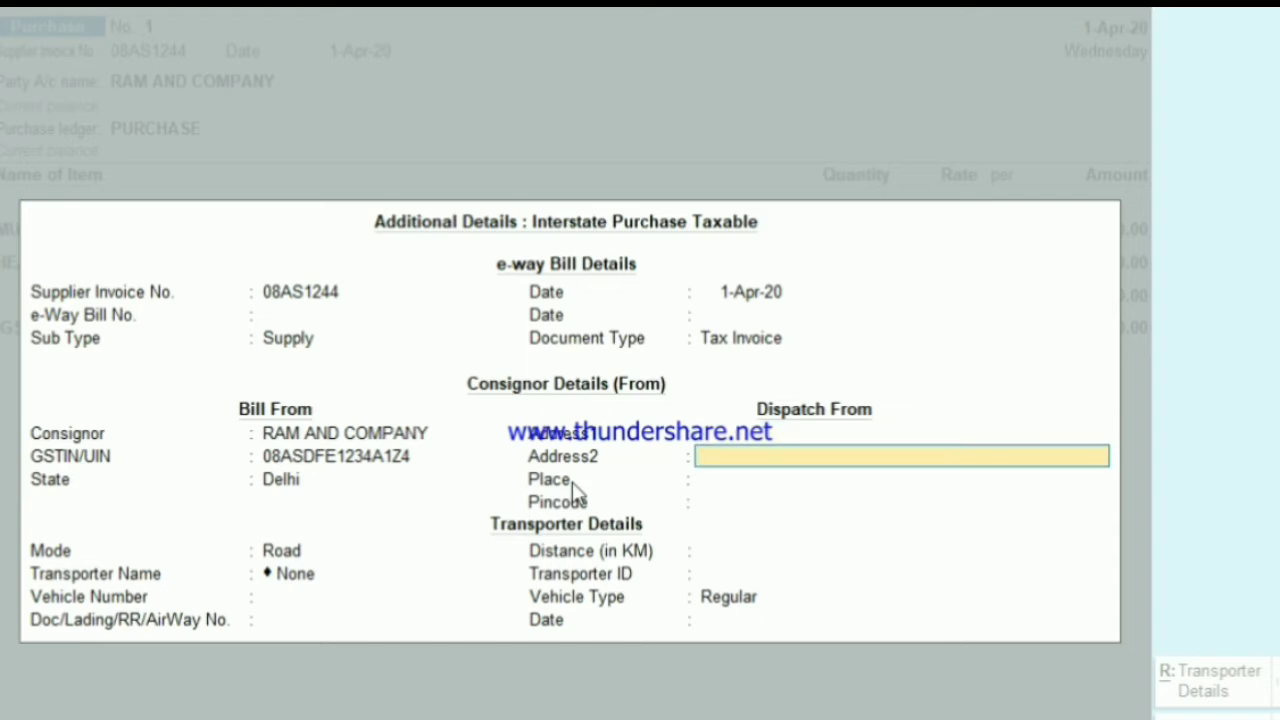
{"action": "key", "text": "Return"}
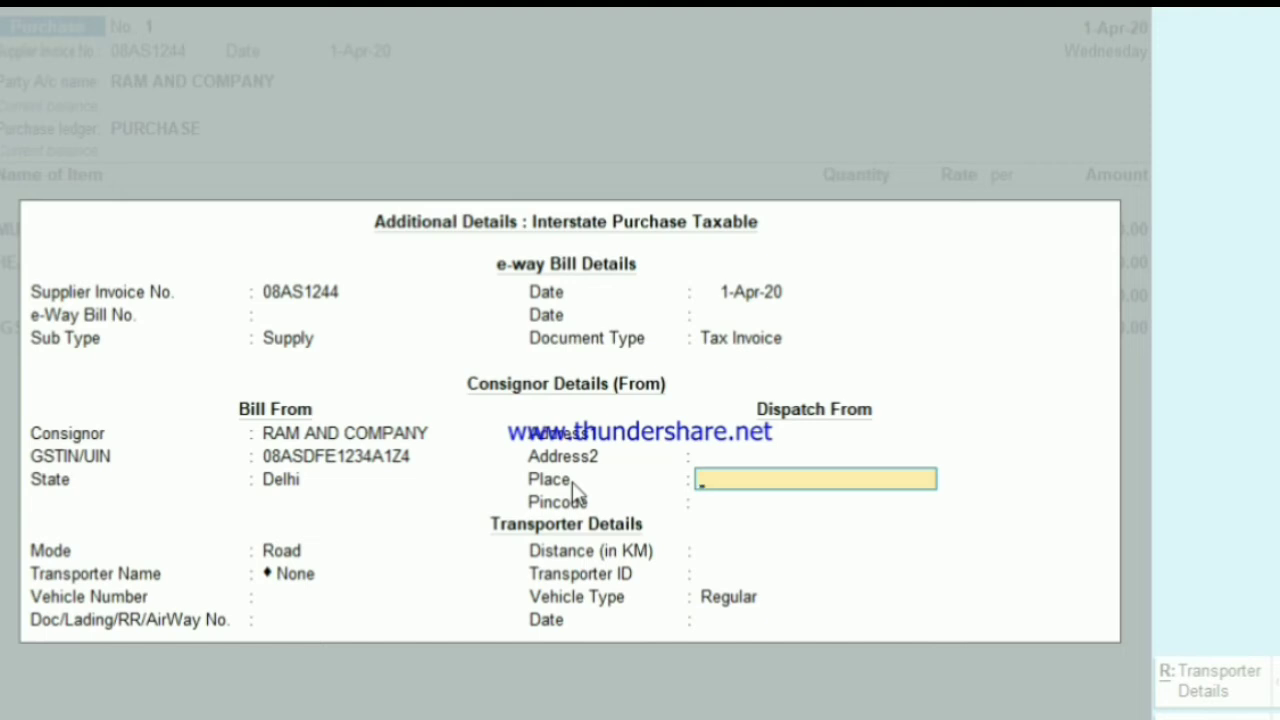
{"action": "key", "text": "Return"}
{"action": "key", "text": "Return"}
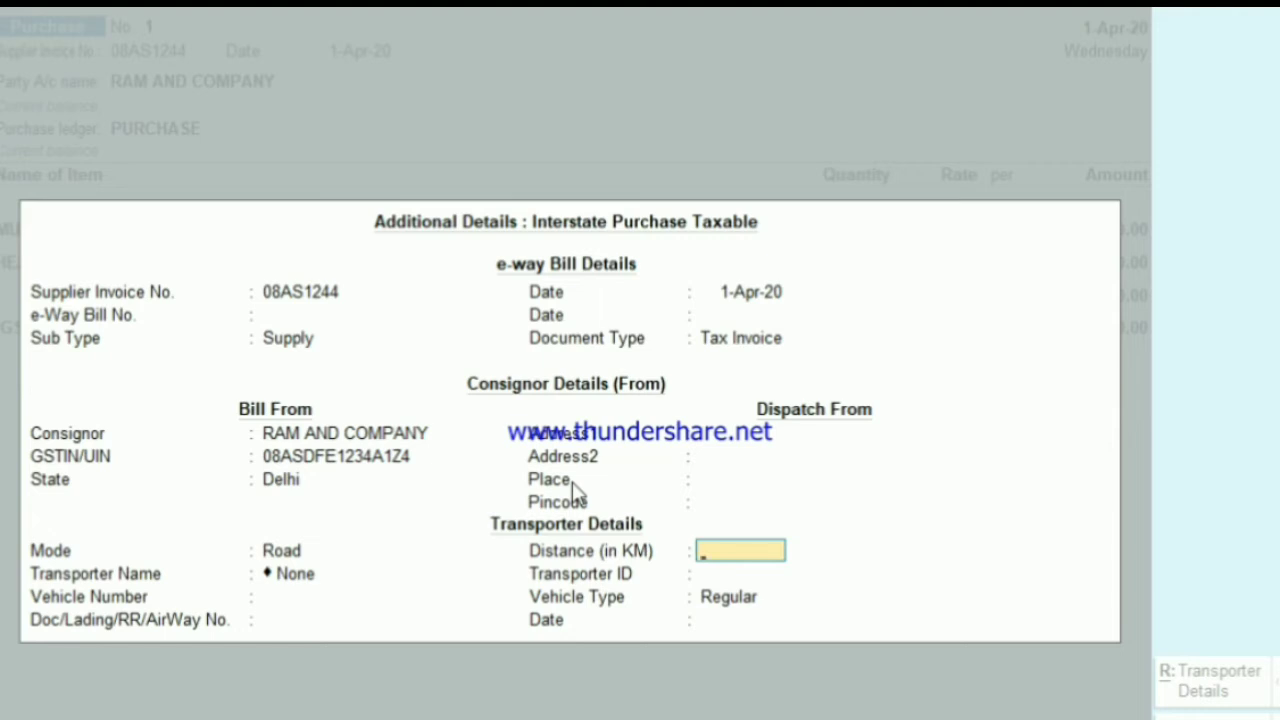
Step: Complete the transporter details with None as the transporter, leaving the distance, vehicle number and document number blank
{"action": "key", "text": "Return"}
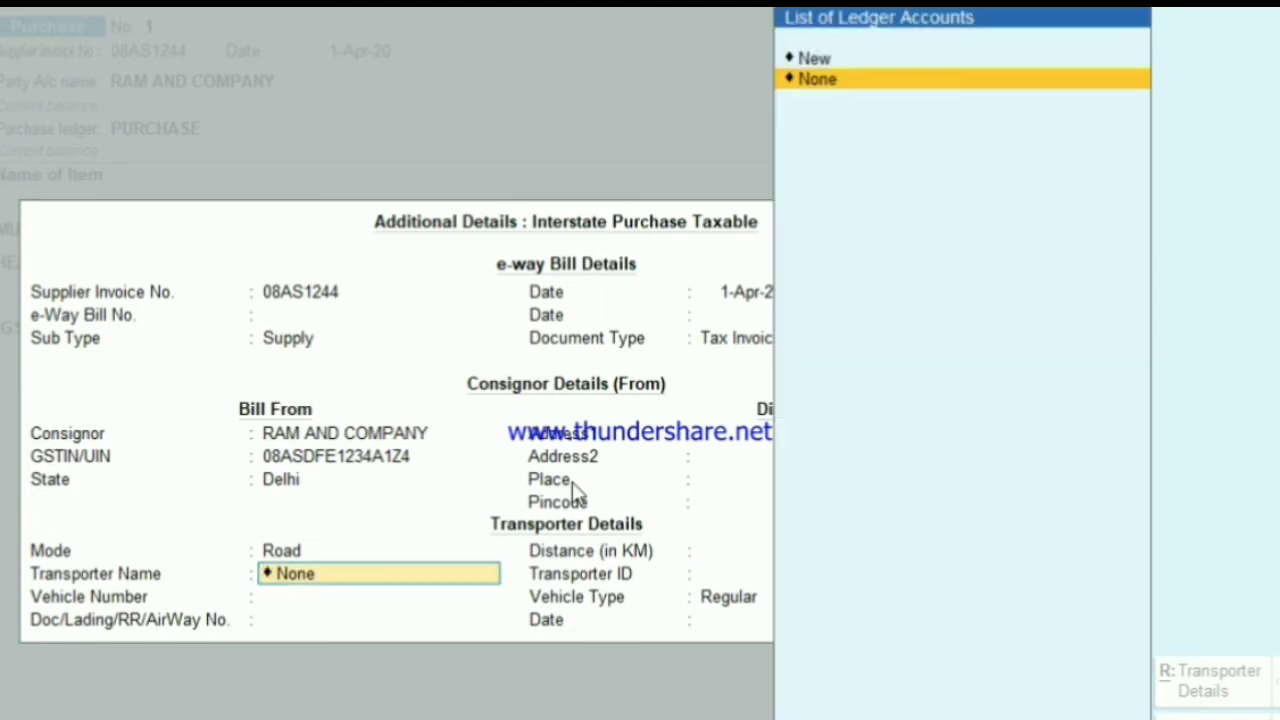
{"action": "key", "text": "Return"}
{"action": "key", "text": "Return"}
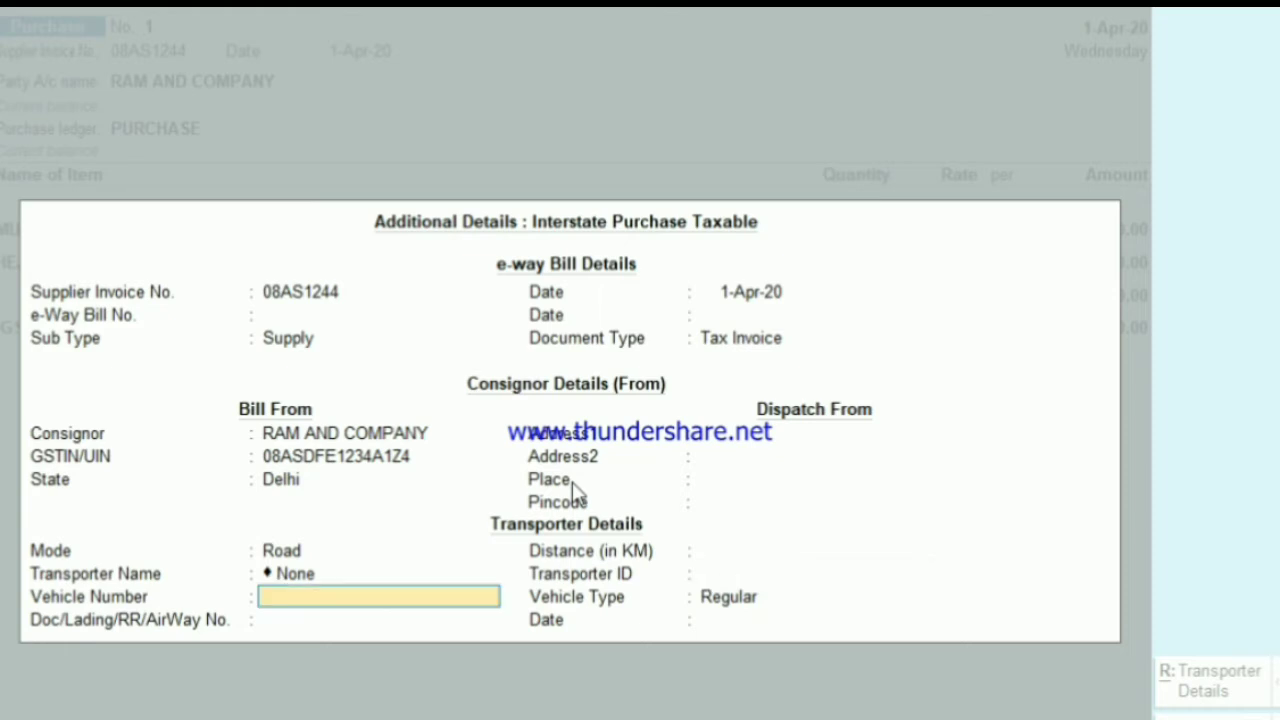
{"action": "key", "text": "Return"}
{"action": "key", "text": "Return"}
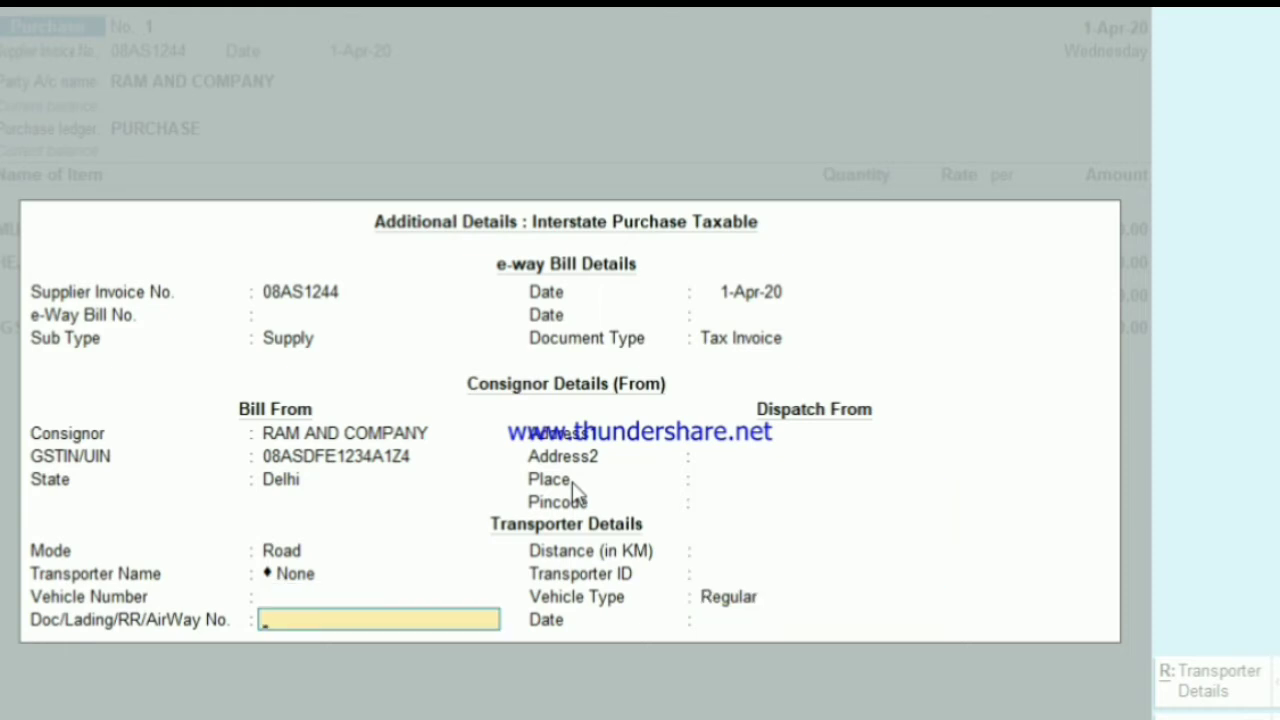
{"action": "key", "text": "Return"}
{"action": "key", "text": "Return"}
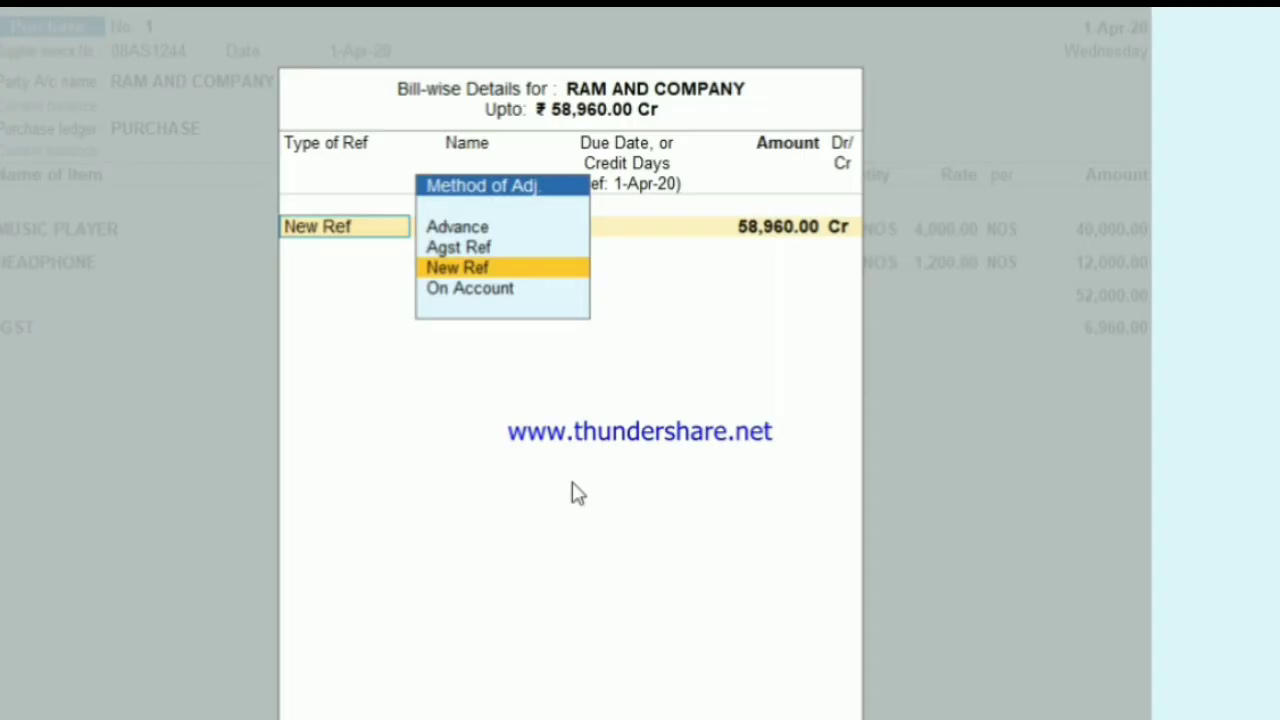
Step: Allocate the full bill amount to a New Ref named after the supplier invoice number and save the purchase voucher
{"action": "key", "text": "Return"}
{"action": "key", "text": "Return"}
{"action": "key", "text": "Return"}
{"action": "key", "text": "Return"}
{"action": "key", "text": "Return"}
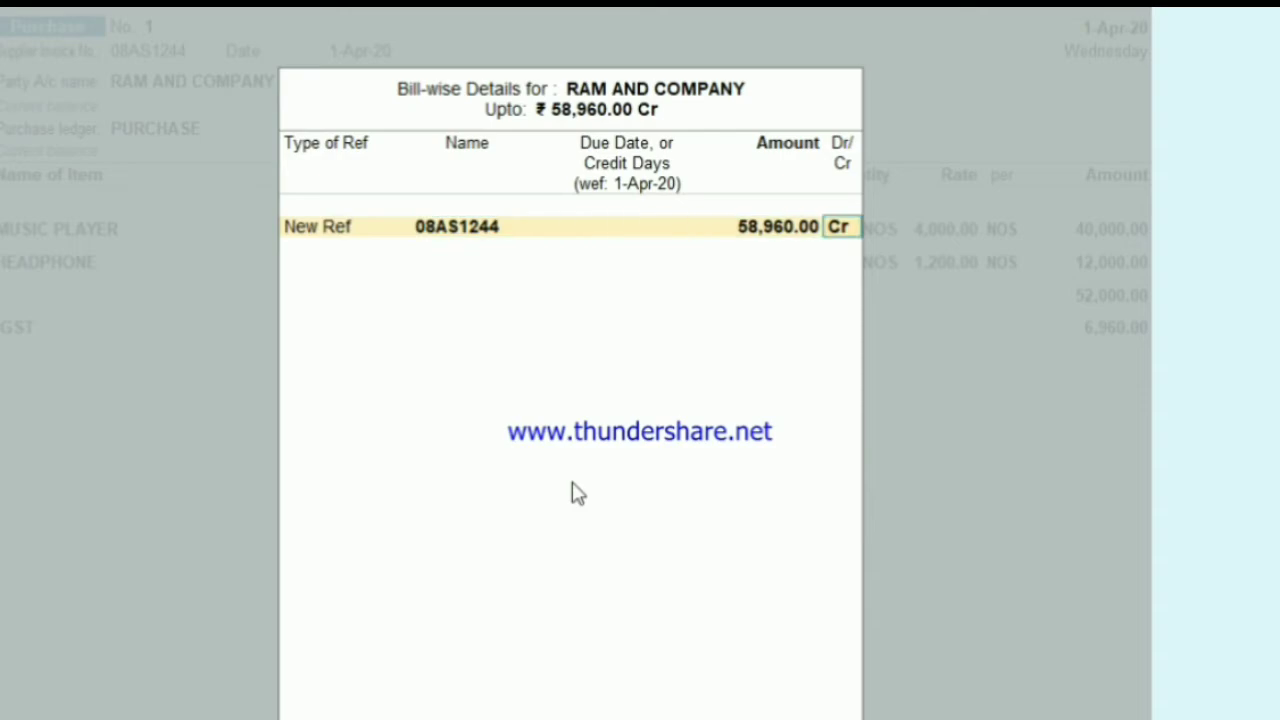
{"action": "key", "text": "Return"}
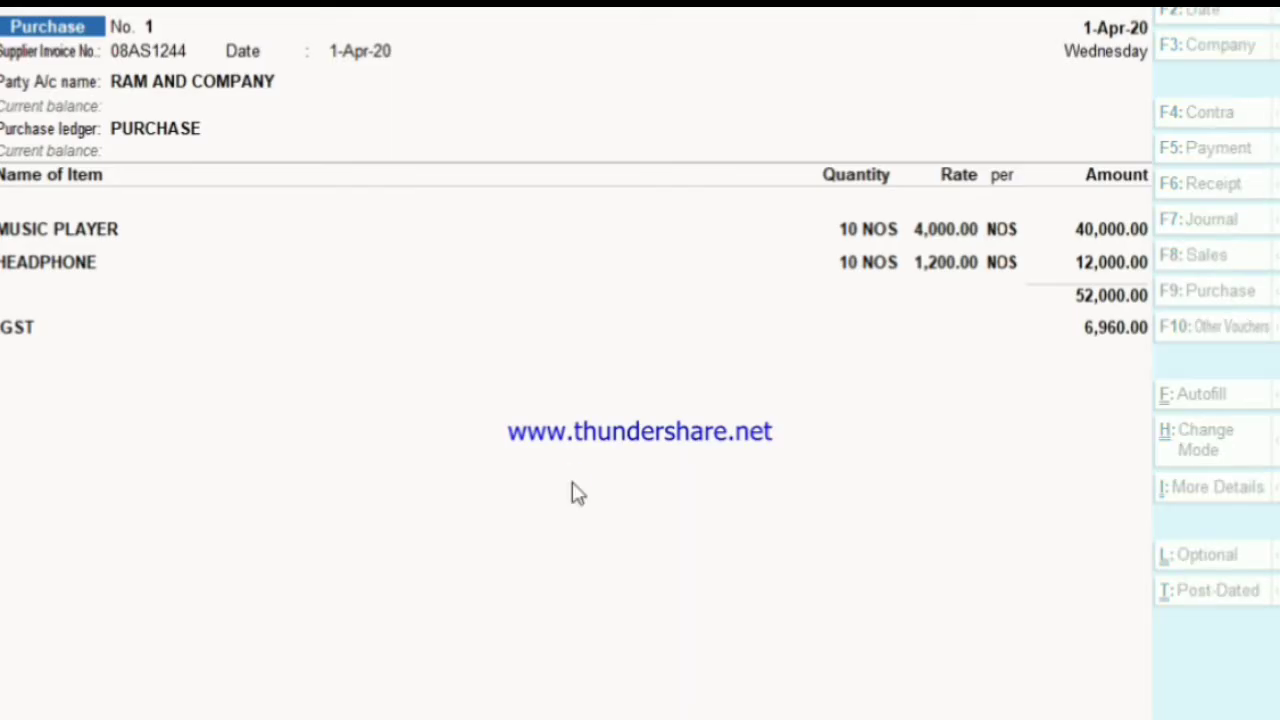
{"action": "key", "text": "BackSpace"}
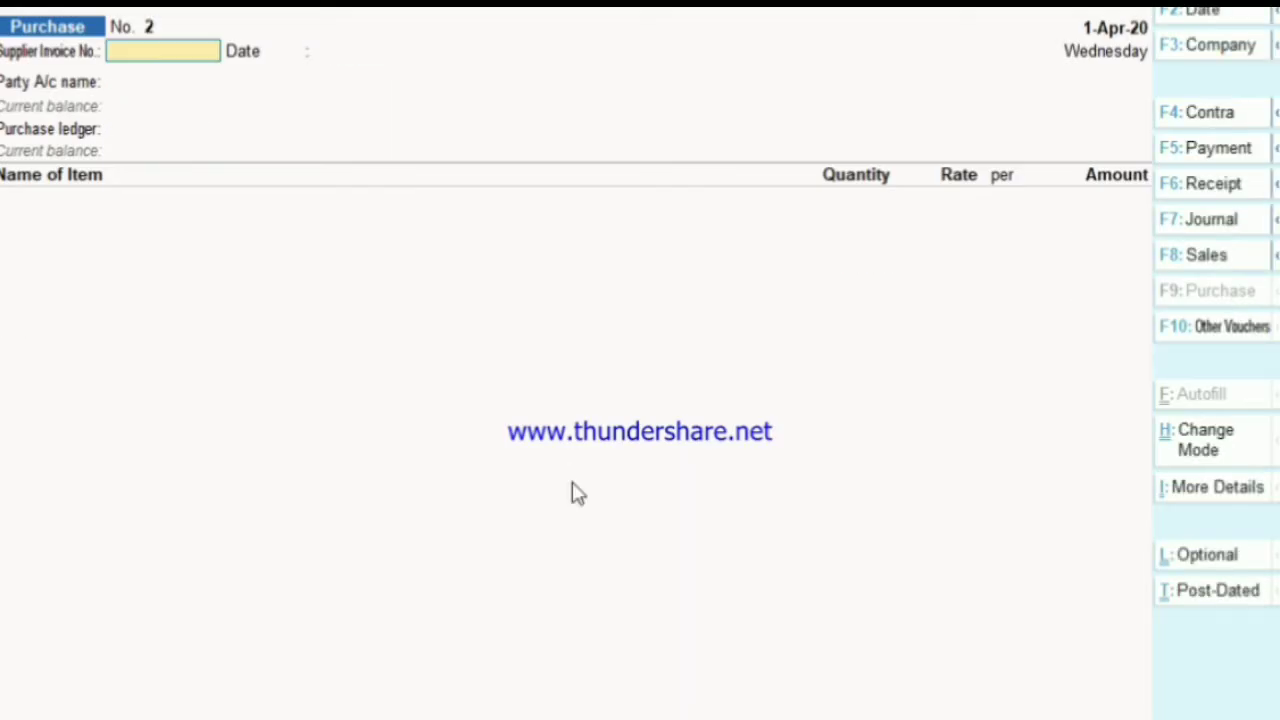
Step: Leave voucher entry and open the Balance Sheet in its detailed view
{"action": "key", "text": "Escape"}
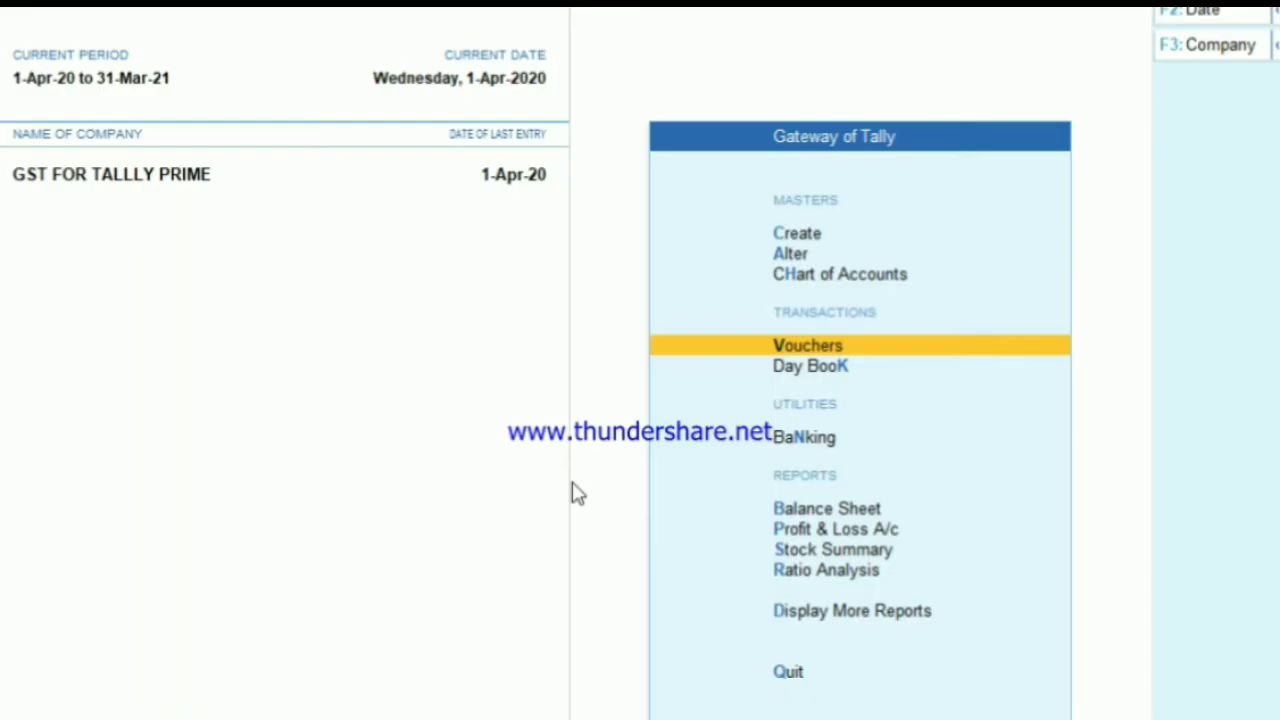
{"action": "key", "text": "Down"}
{"action": "key", "text": "Down"}
{"action": "key", "text": "Down"}
{"action": "key", "text": "Down"}
{"action": "key", "text": "Down"}
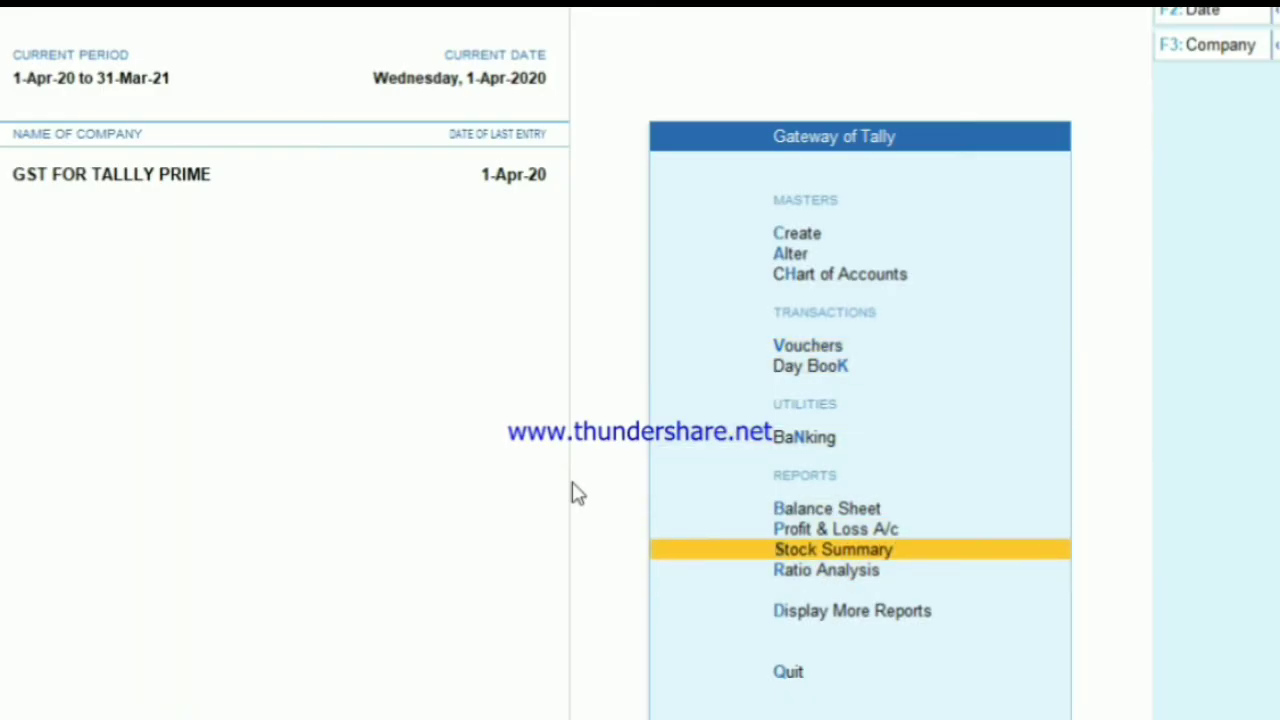
{"action": "key", "text": "Up"}
{"action": "key", "text": "Up"}
{"action": "key", "text": "Return"}
{"action": "key", "text": "alt+F5"}
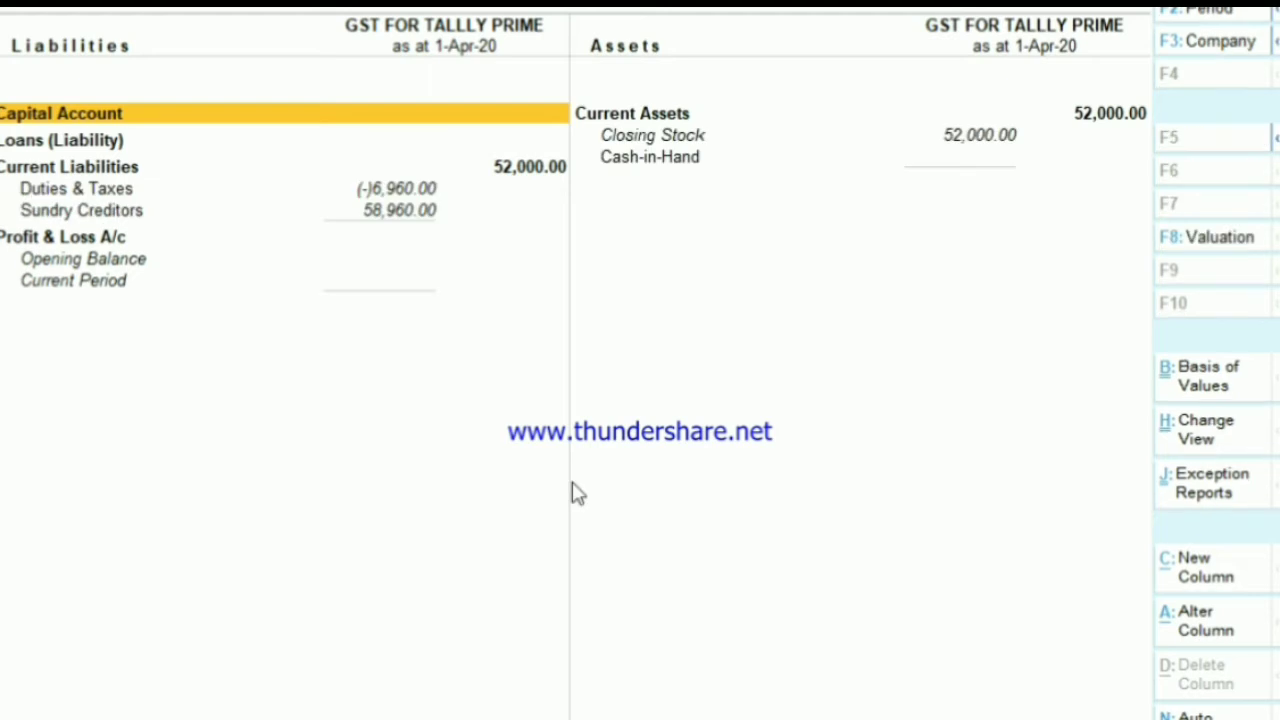
Step: Examine the Duties & Taxes and Sundry Creditors entries under Current Liabilities, and close the Balance Sheet
{"action": "key", "text": "Down"}
{"action": "key", "text": "Down"}
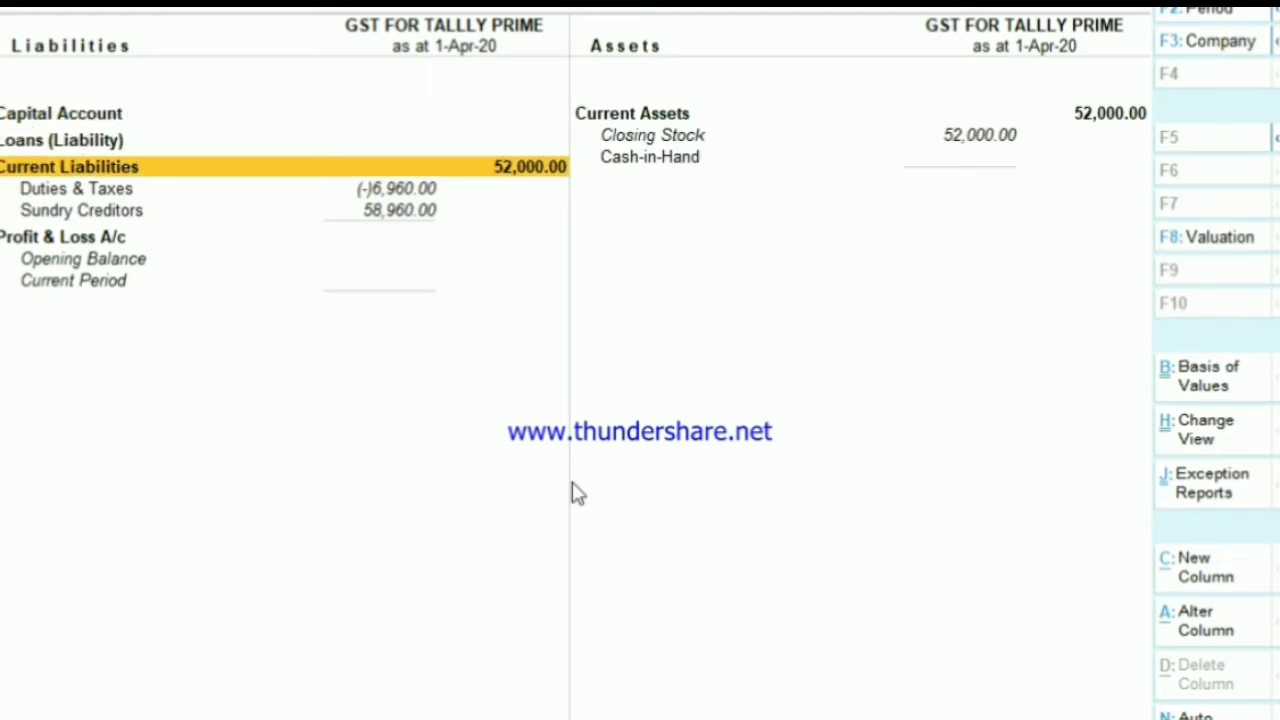
{"action": "key", "text": "Down"}
{"action": "key", "text": "Up"}
{"action": "key", "text": "Down"}
{"action": "key", "text": "Down"}
{"action": "key", "text": "Up"}
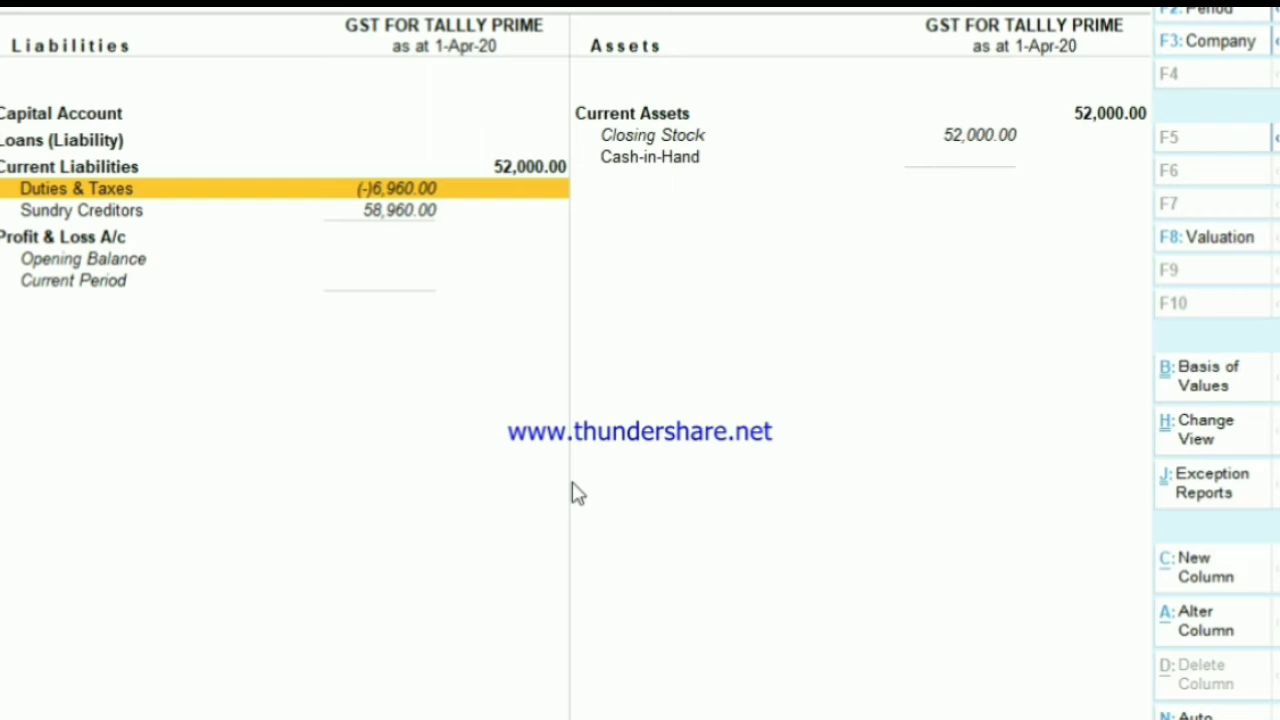
{"action": "key", "text": "Escape"}
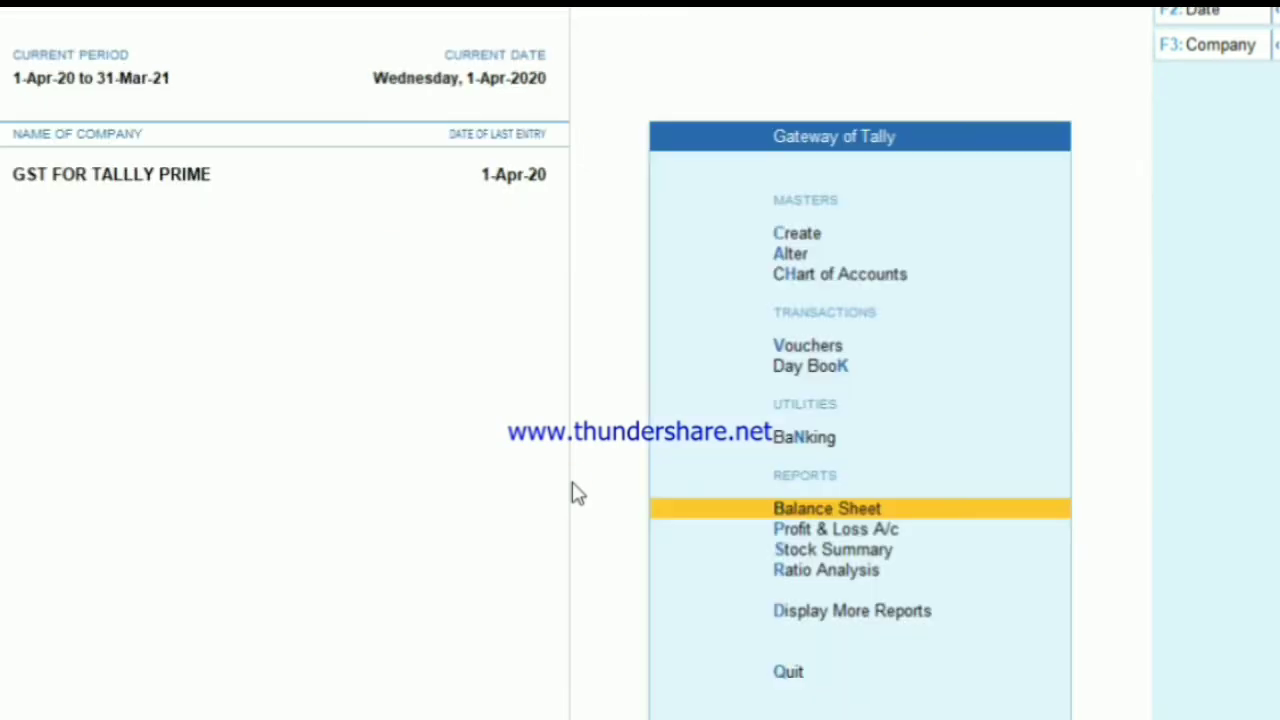
Step: Open the list of GST reports among the additional display reports
{"action": "key", "text": "Down"}
{"action": "key", "text": "Down"}
{"action": "key", "text": "Down"}
{"action": "key", "text": "Down"}
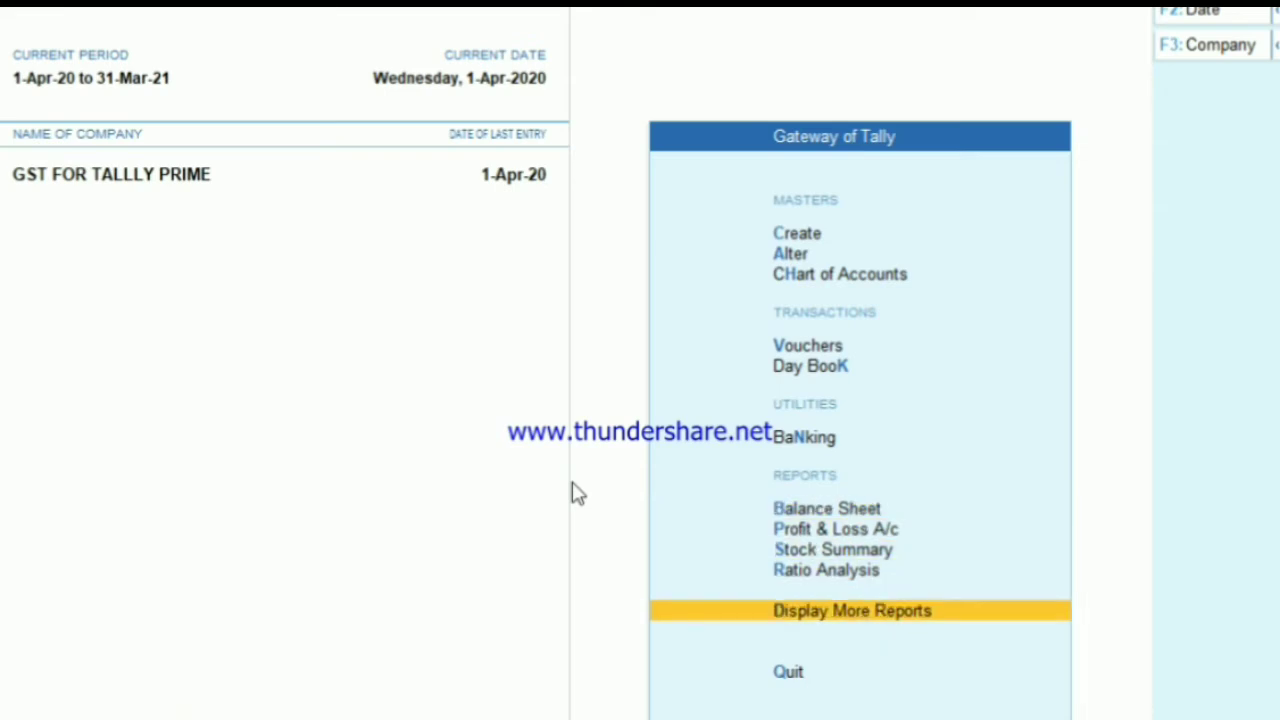
{"action": "key", "text": "Return"}
{"action": "key", "text": "Down"}
{"action": "key", "text": "Down"}
{"action": "key", "text": "Down"}
{"action": "key", "text": "Down"}
{"action": "key", "text": "Down"}
{"action": "key", "text": "Down"}
{"action": "key", "text": "Down"}
{"action": "key", "text": "Down"}
{"action": "key", "text": "Return"}
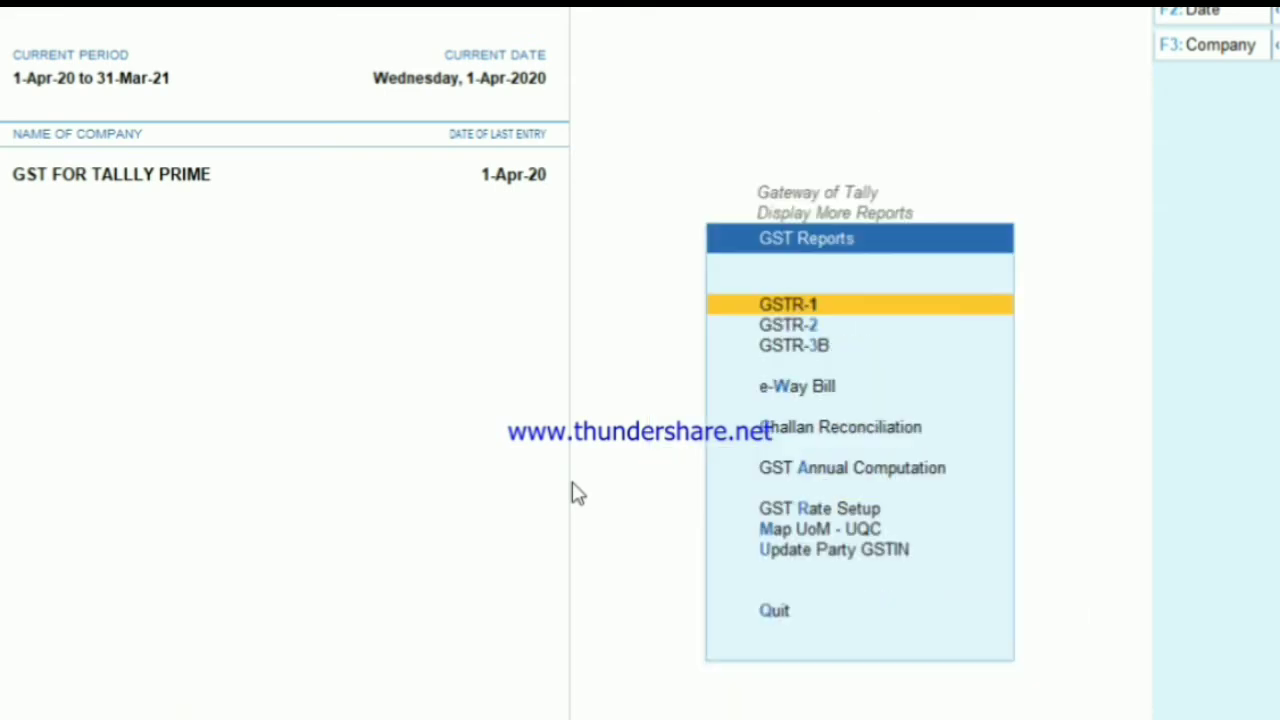
Step: Review the GSTR-2 report's B2B invoices, taxable amount and available ITC, and close it
{"action": "key", "text": "Down"}
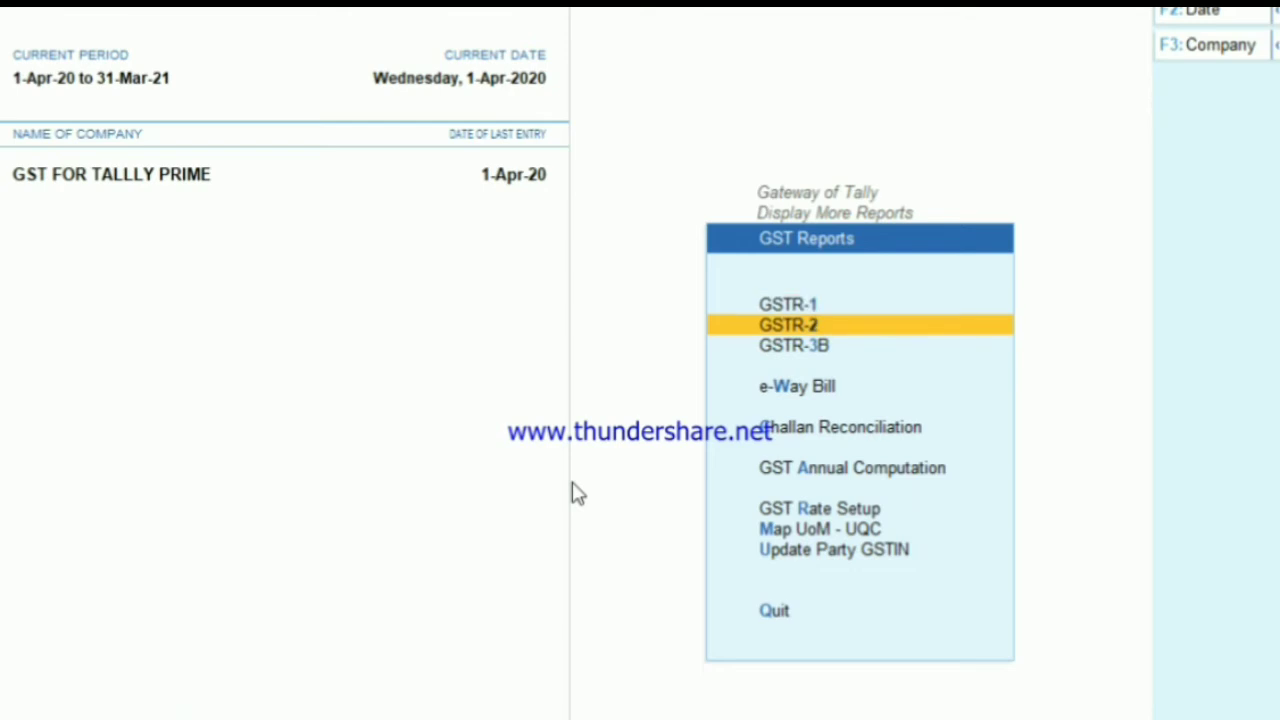
{"action": "key", "text": "Up"}
{"action": "key", "text": "Down"}
{"action": "key", "text": "Return"}
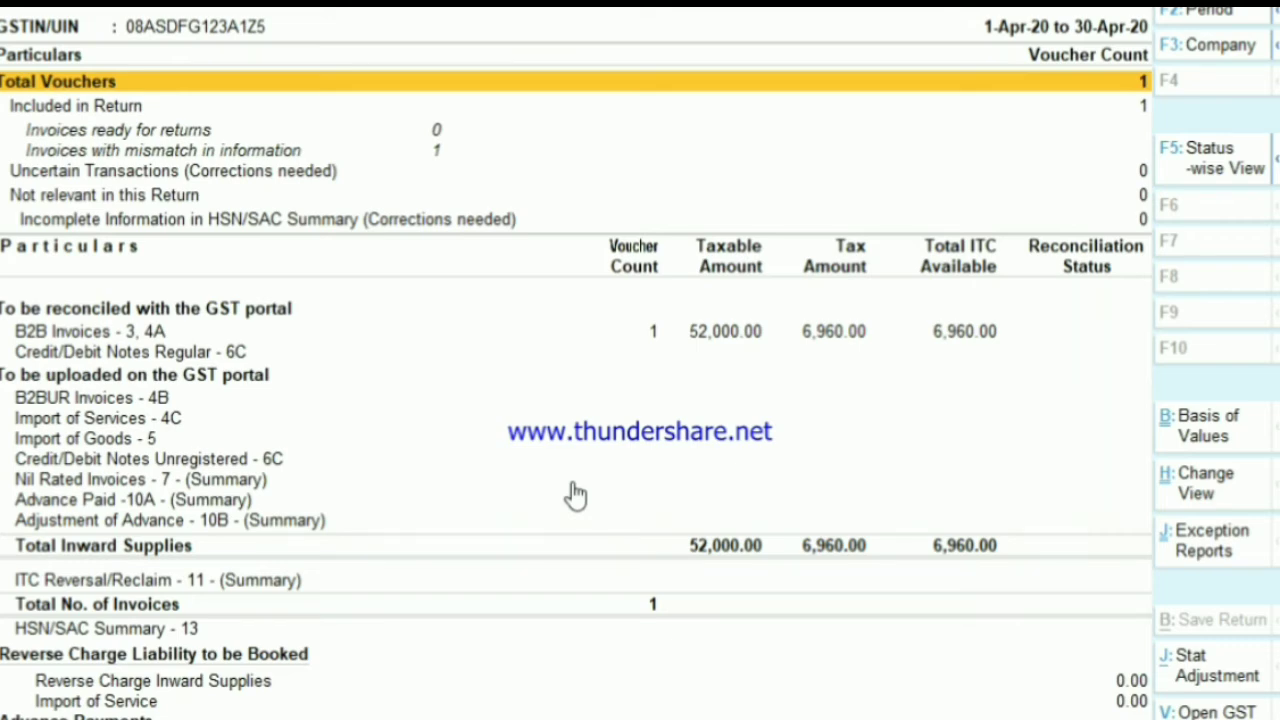
{"action": "key", "text": "Escape"}
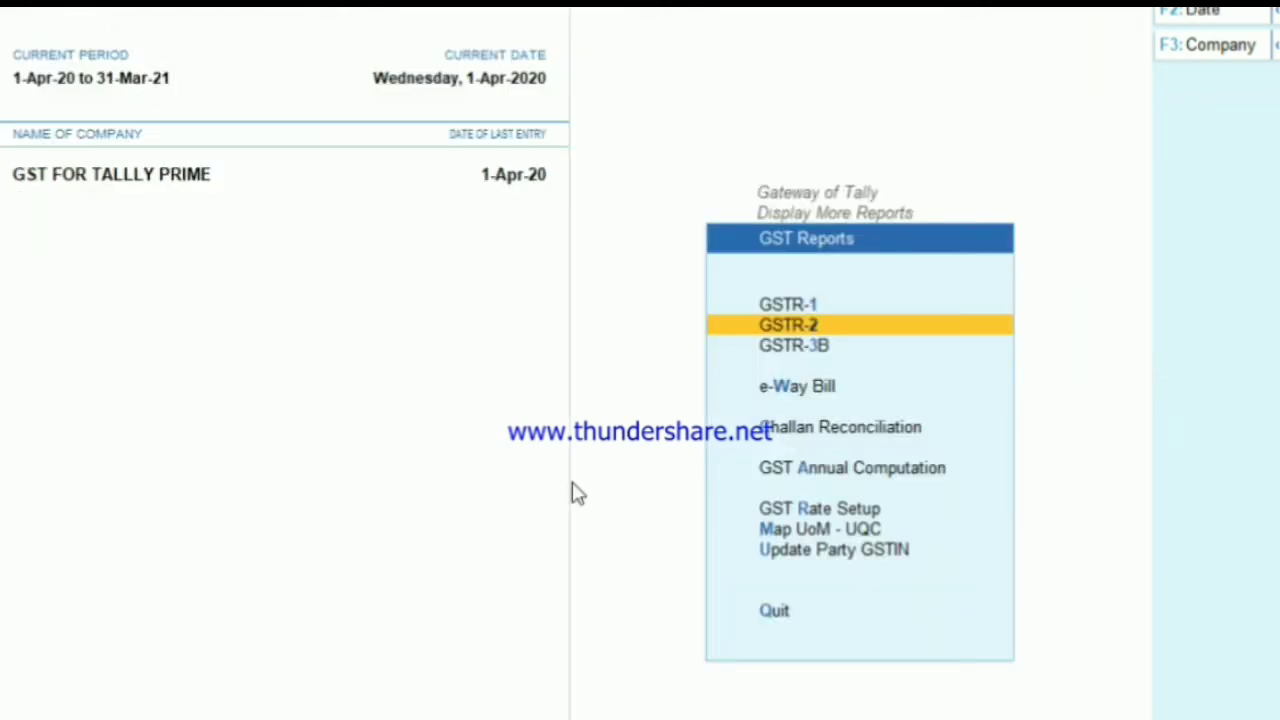
Step: Check the Eligible ITC entry in the GSTR-3B report and return to the Gateway of Tally
{"action": "key", "text": "Down"}
{"action": "key", "text": "Return"}
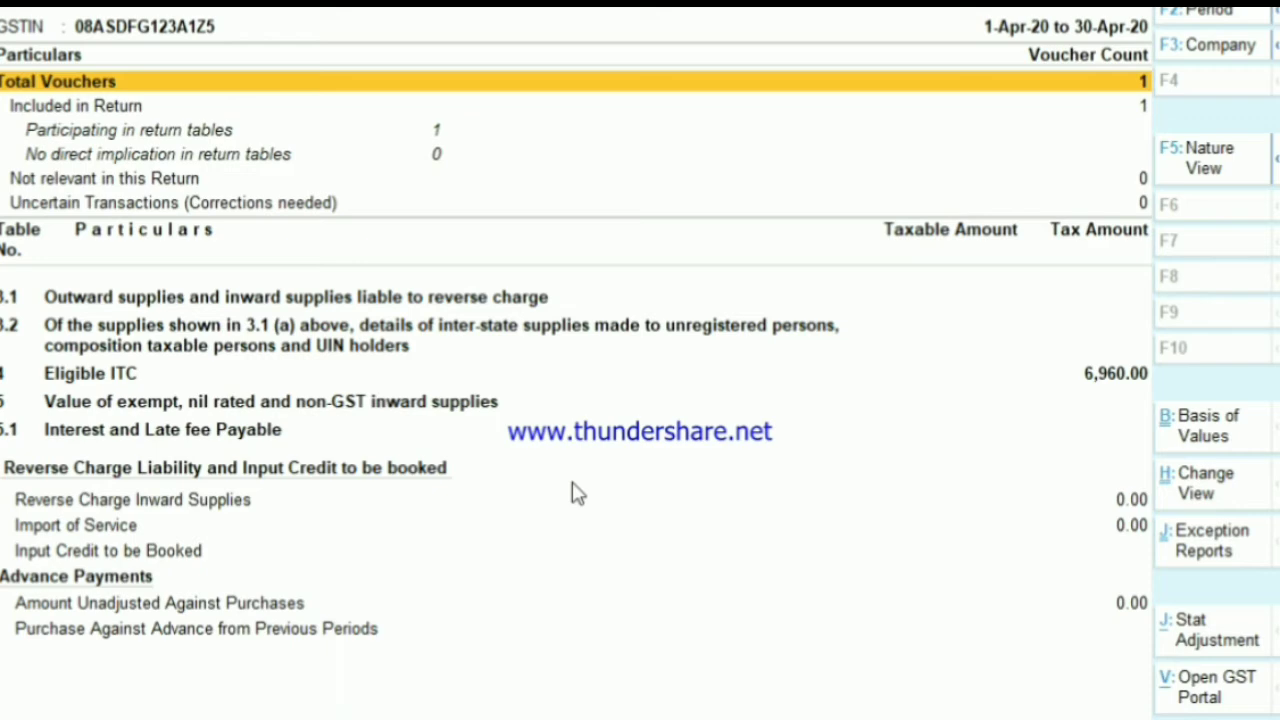
{"action": "key", "text": "Escape"}
{"action": "key", "text": "Escape"}
{"action": "key", "text": "Up"}
{"action": "key", "text": "Up"}
{"action": "key", "text": "Up"}
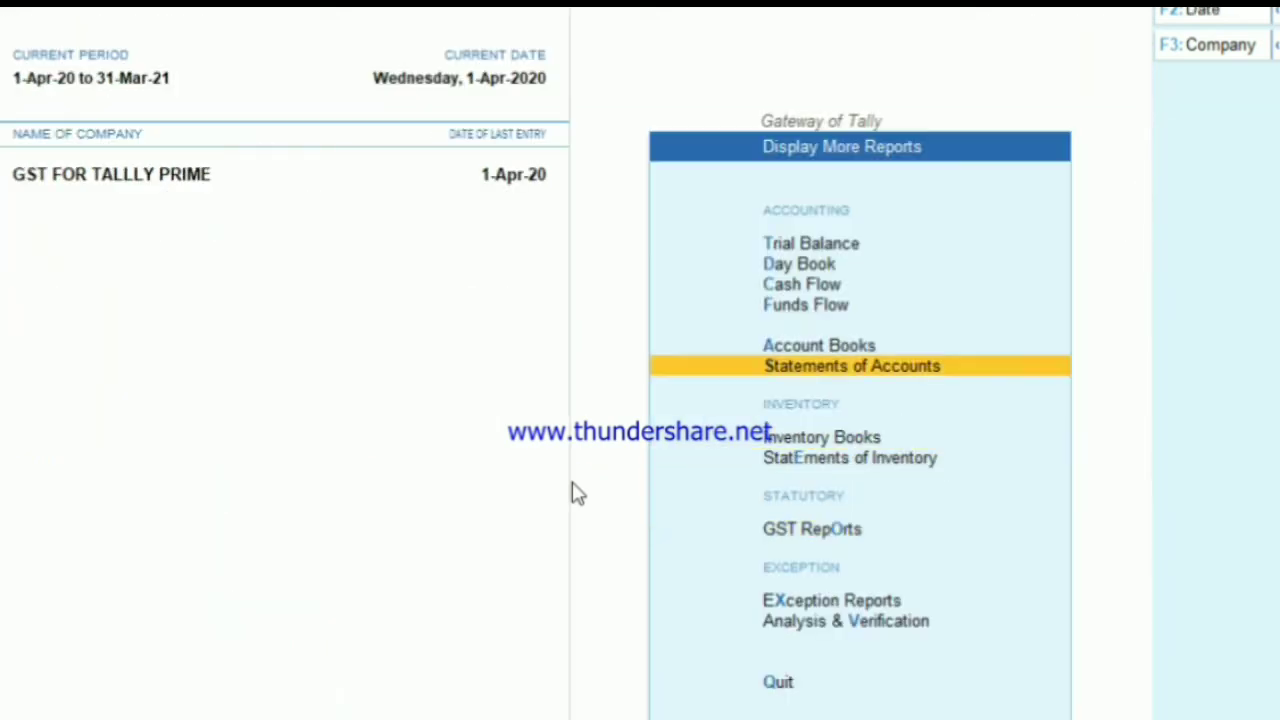
{"action": "key", "text": "Up"}
{"action": "key", "text": "Up"}
{"action": "key", "text": "Escape"}
Step: Open voucher entry and change the voucher type from Purchase to Sales
{"action": "key", "text": "Up"}
{"action": "key", "text": "Up"}
{"action": "key", "text": "Up"}
{"action": "key", "text": "Up"}
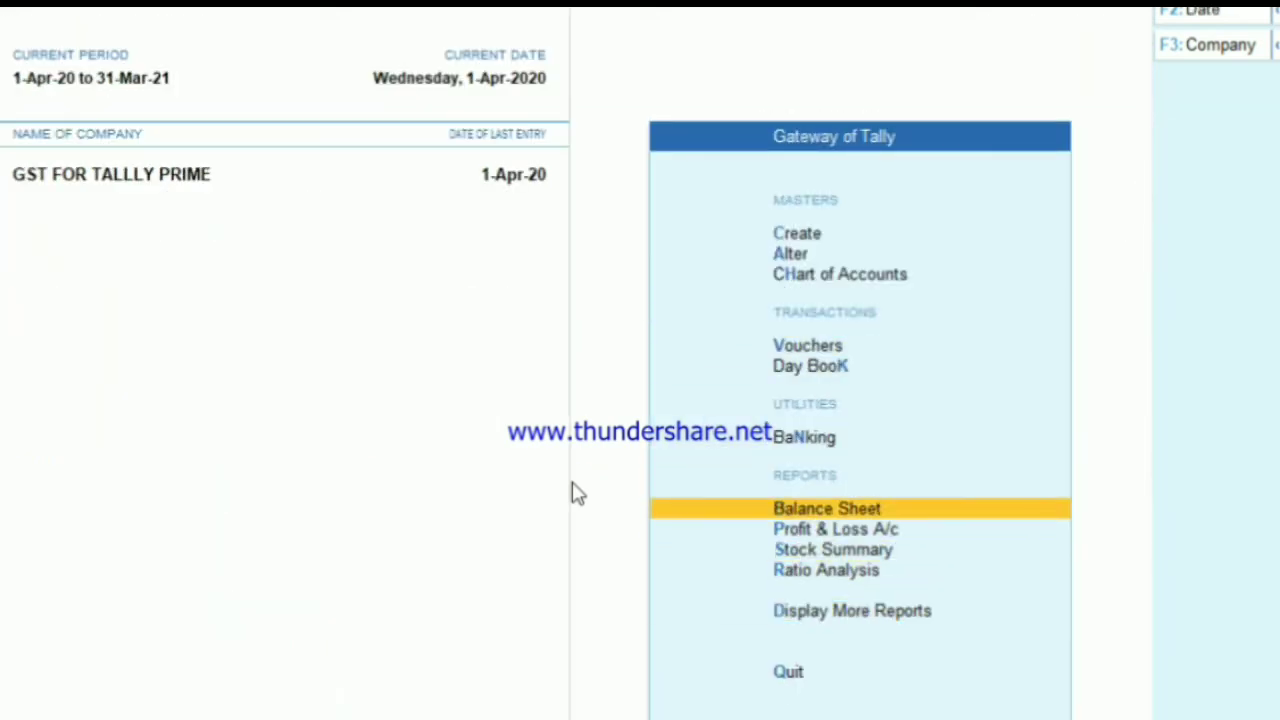
{"action": "key", "text": "Up"}
{"action": "key", "text": "Up"}
{"action": "key", "text": "Up"}
{"action": "key", "text": "Return"}
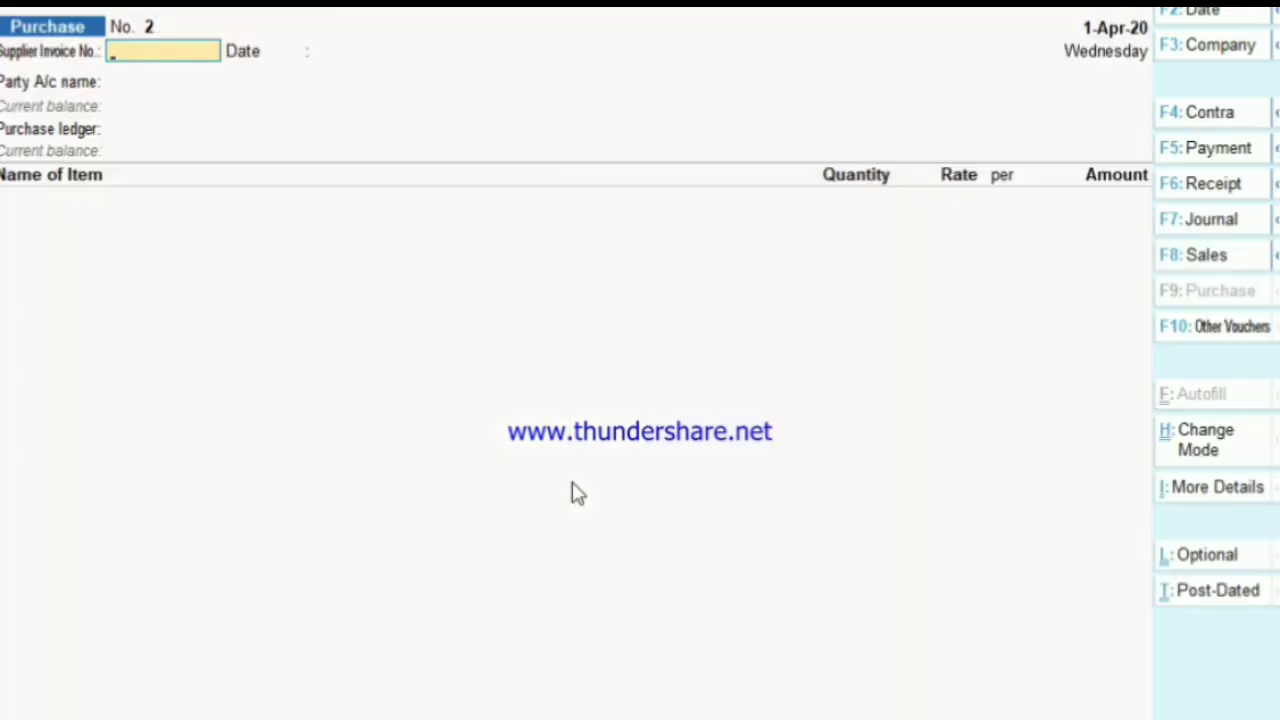
{"action": "key", "text": "F8"}
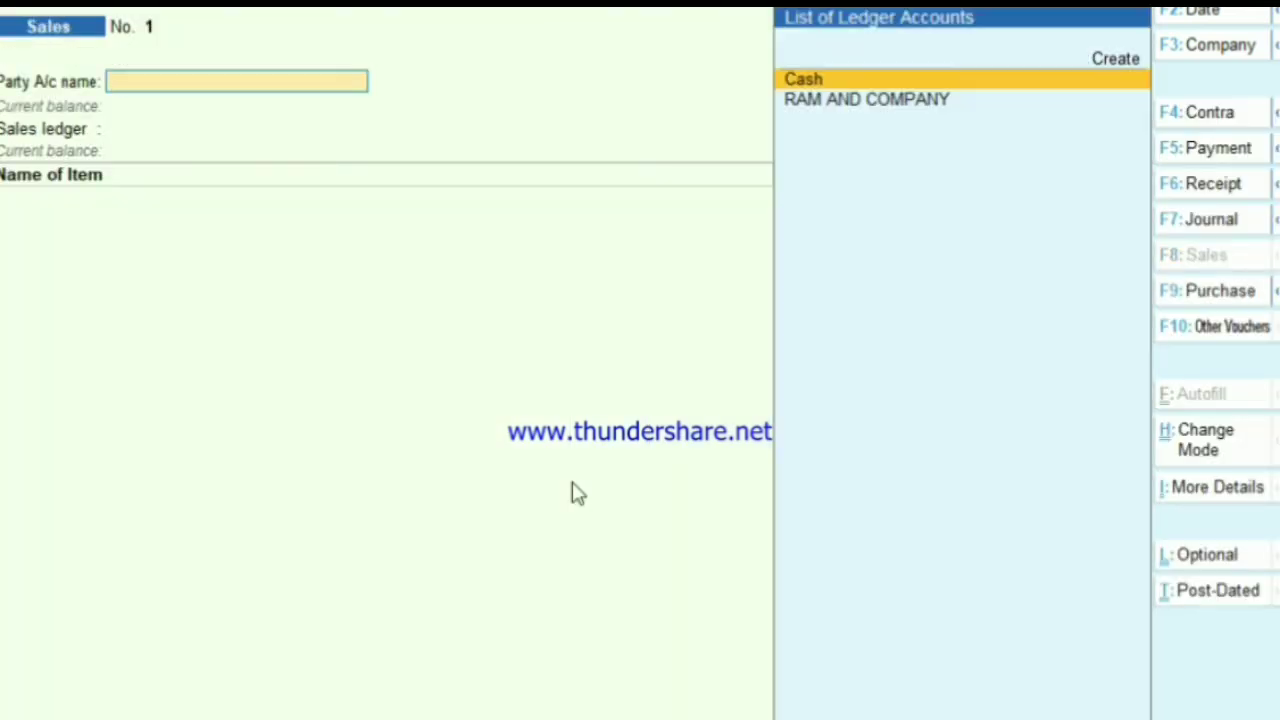
Step: Start a party ledger from the sales voucher with the customer's name, grouped under Sundry Debtors
{"action": "key", "text": "alt+c"}
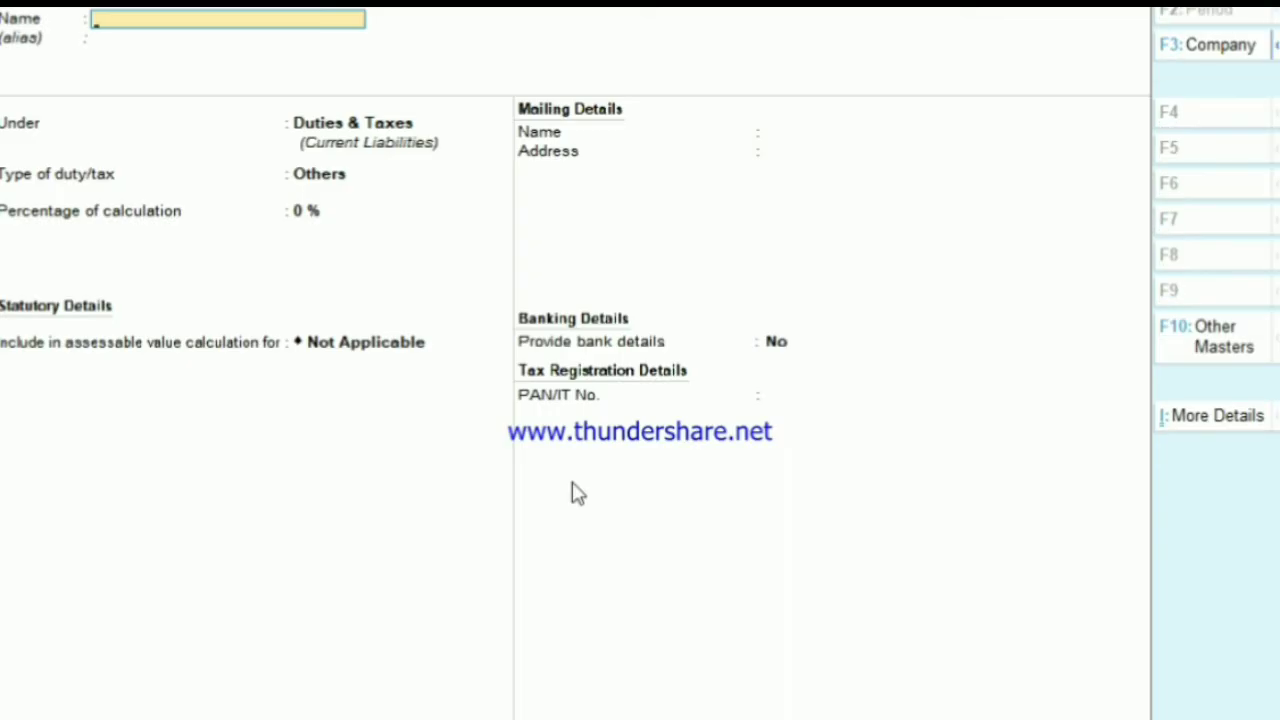
{"action": "type", "text": "MOHAN"}
{"action": "key", "text": "Return"}
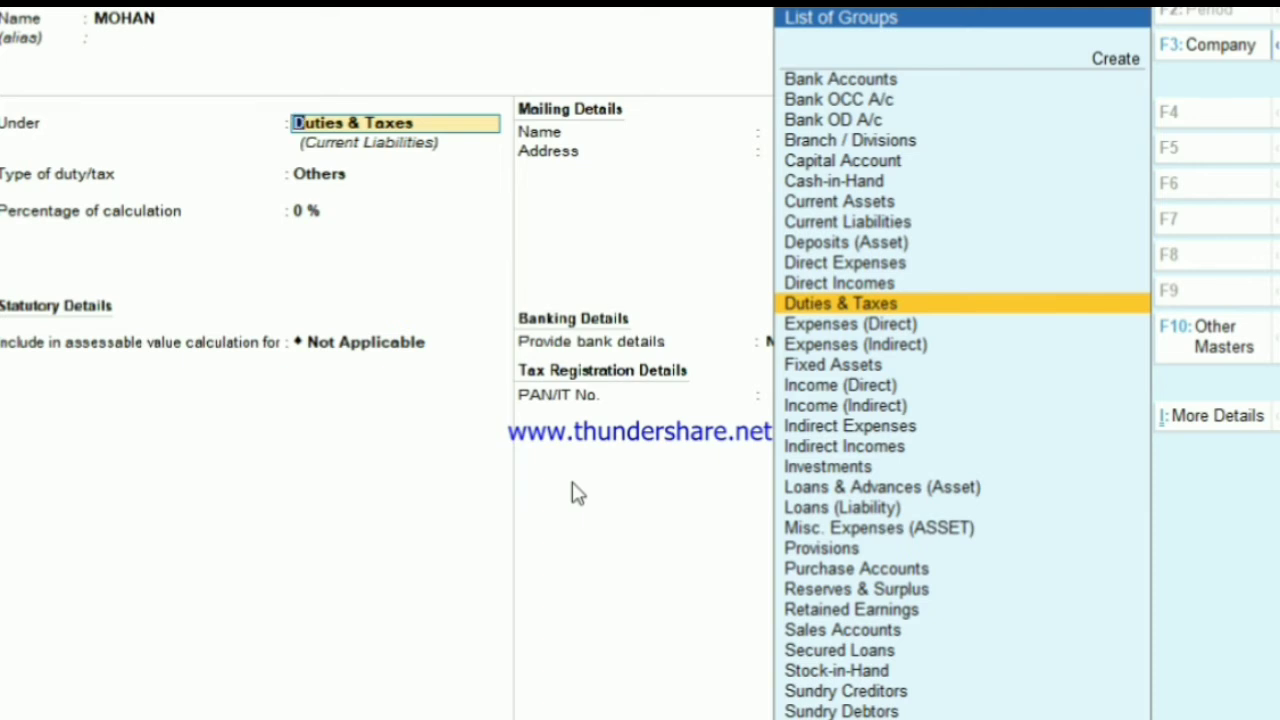
{"action": "type", "text": "SU"}
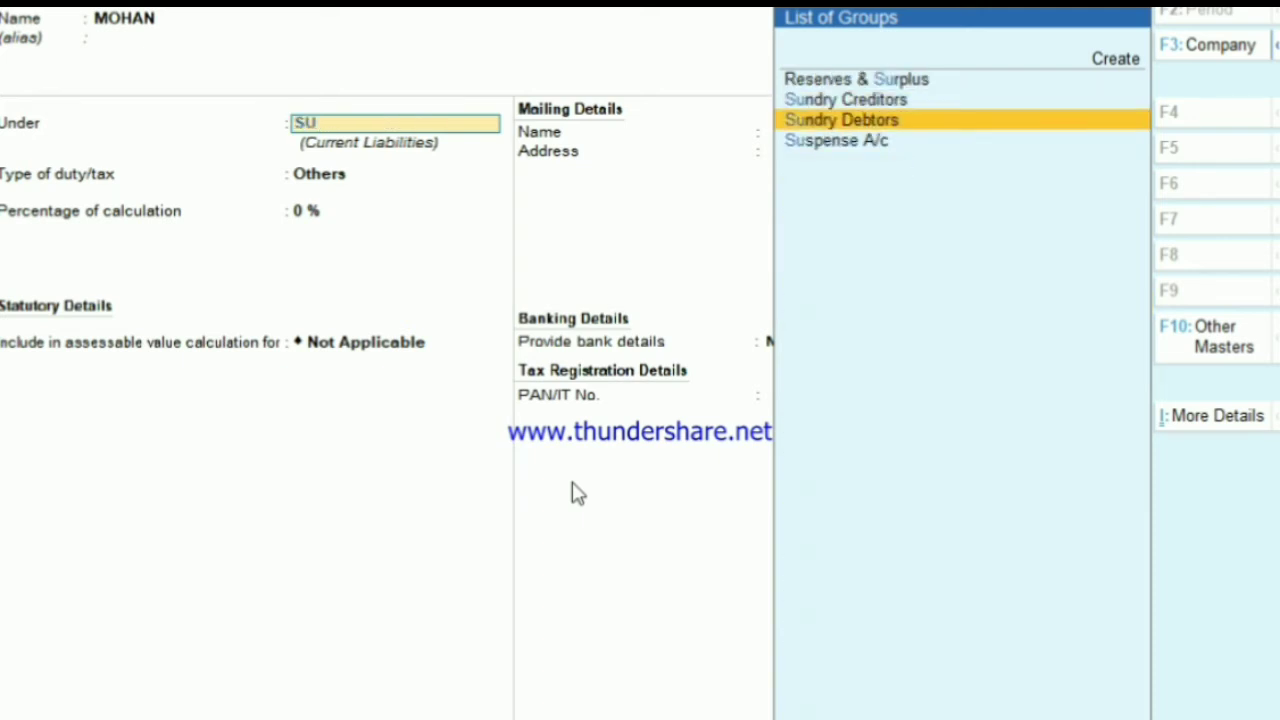
{"action": "key", "text": "Return"}
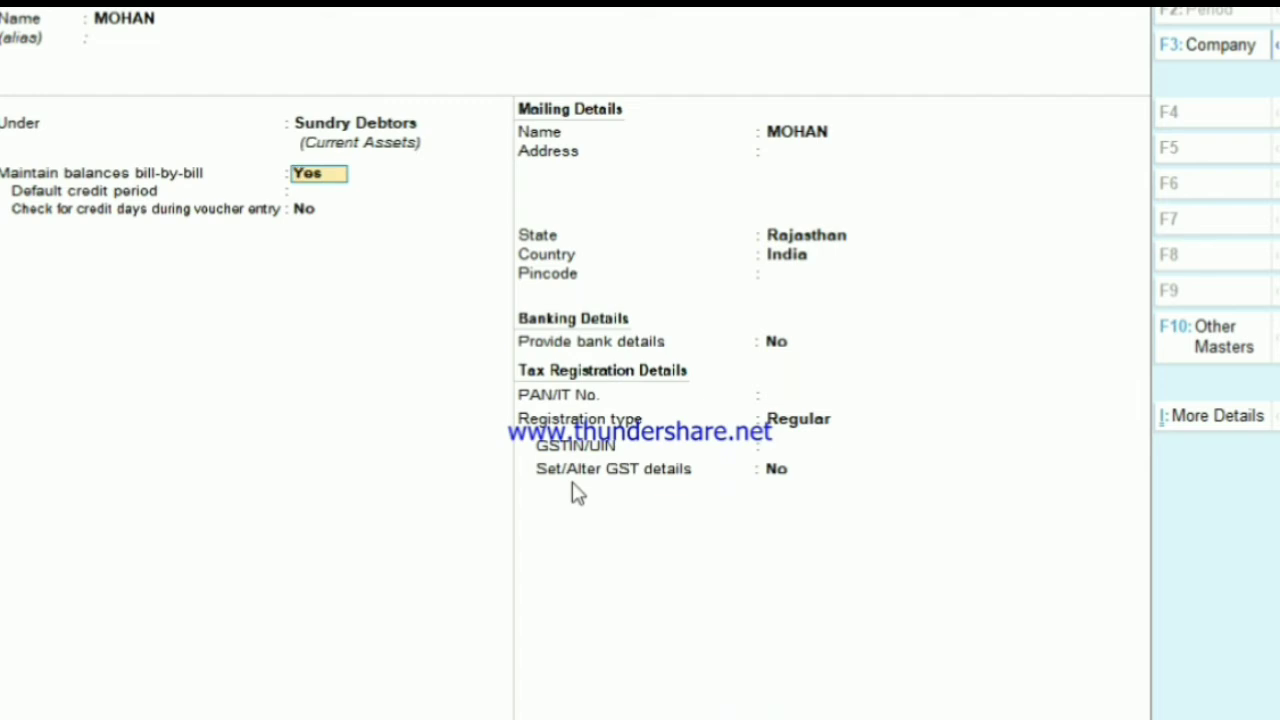
Step: Keep bill-by-bill balances on for the customer ledger, leave the credit period and address blank, and set the state to Gujarat
{"action": "key", "text": "Return"}
{"action": "key", "text": "Return"}
{"action": "key", "text": "Return"}
{"action": "key", "text": "Return"}
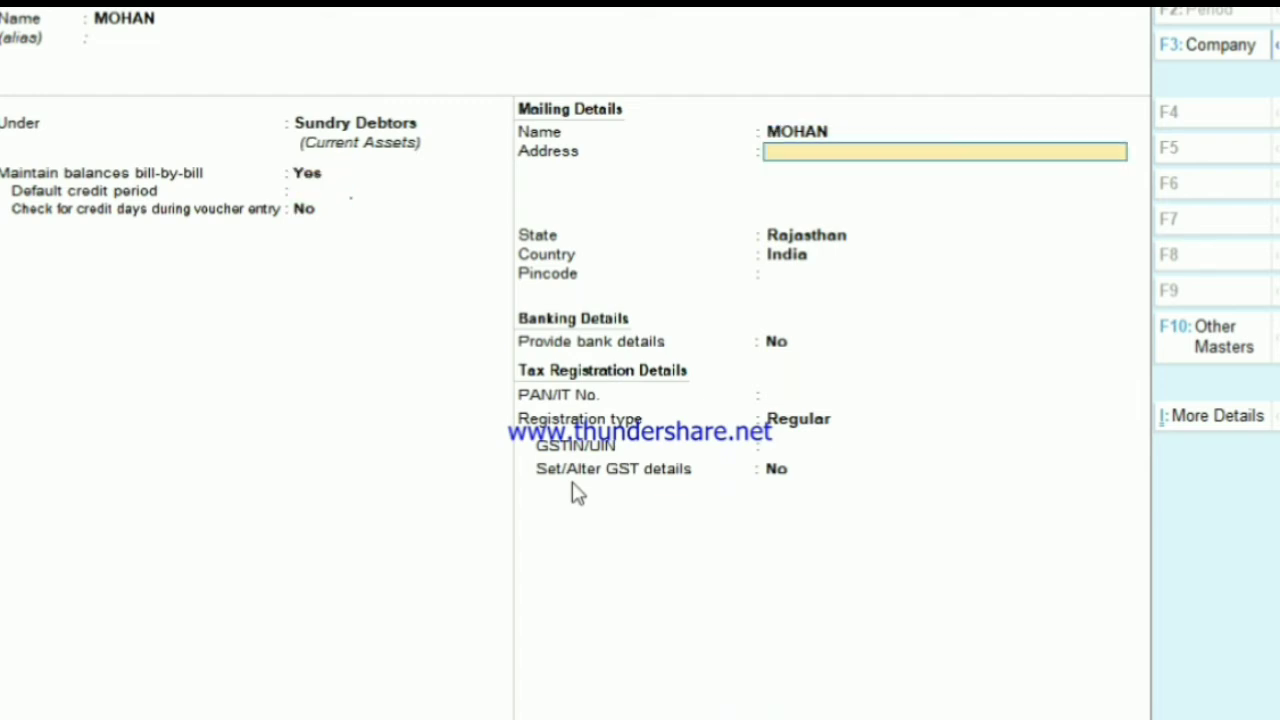
{"action": "key", "text": "Return"}
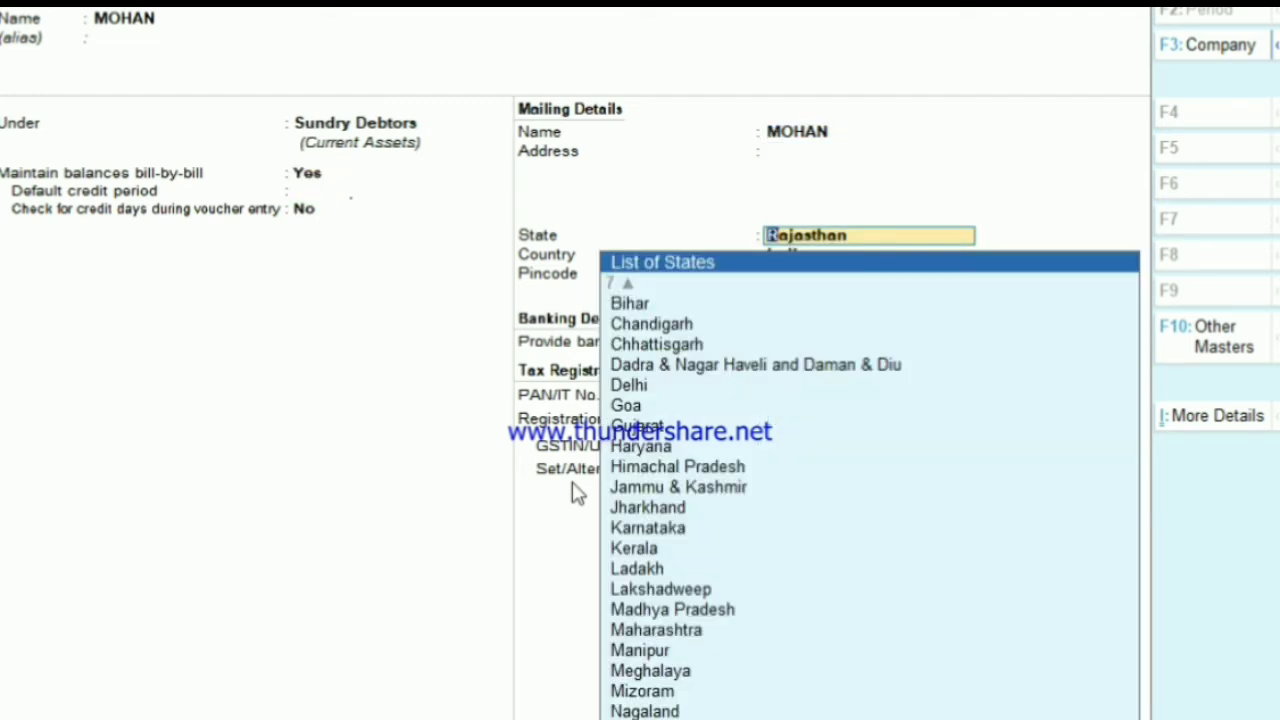
{"action": "type", "text": "GU"}
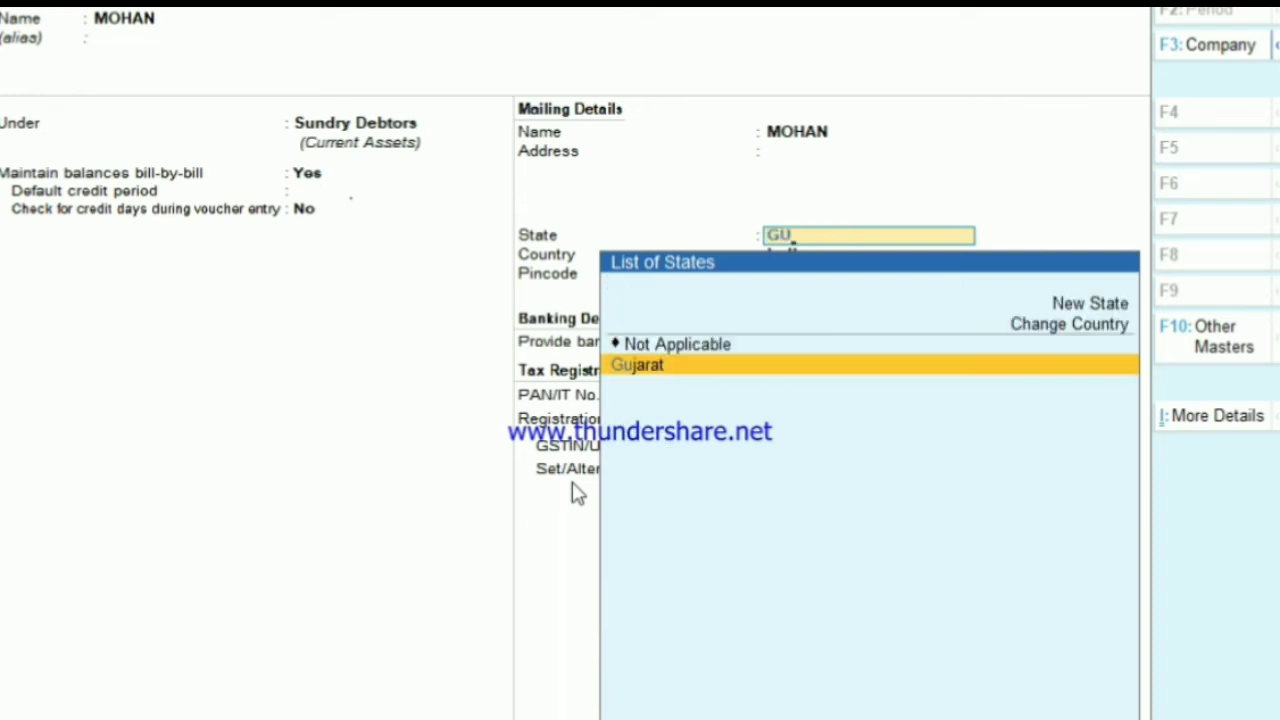
{"action": "key", "text": "Return"}
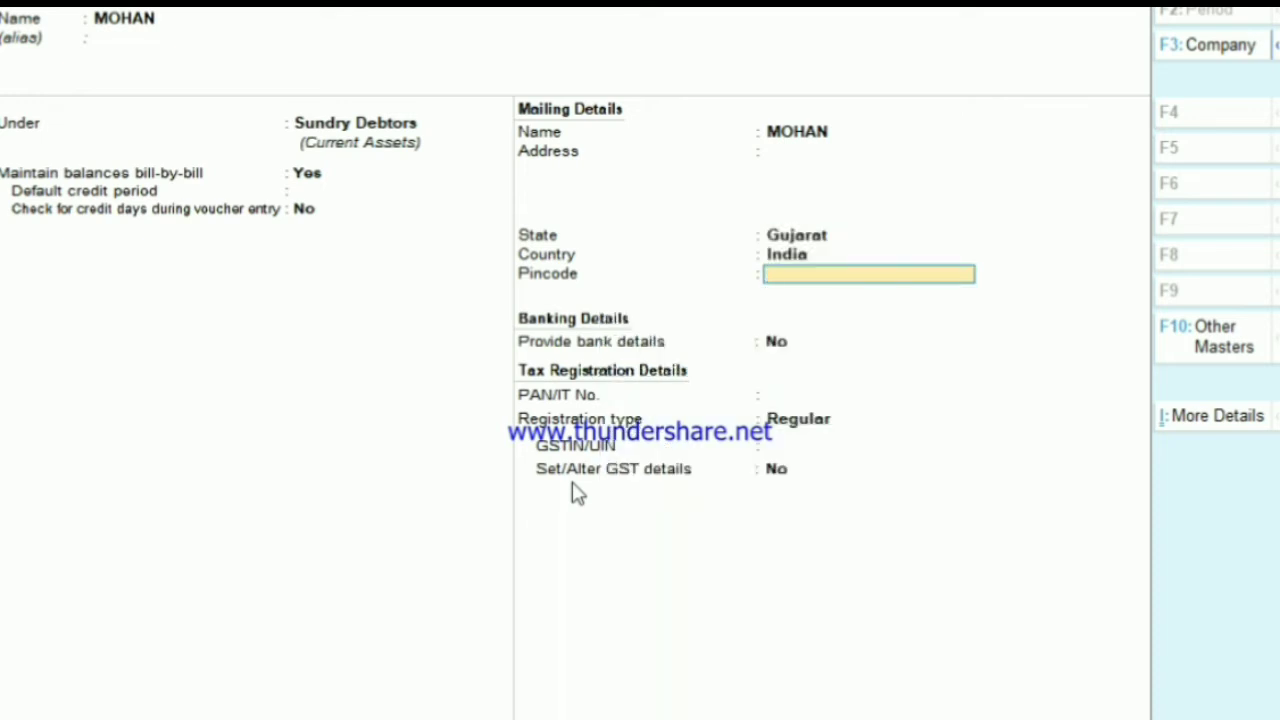
Step: Set the customer's registration type to Consumer, leaving the pincode, PAN and GSTIN blank, and save the ledger
{"action": "key", "text": "Return"}
{"action": "key", "text": "Return"}
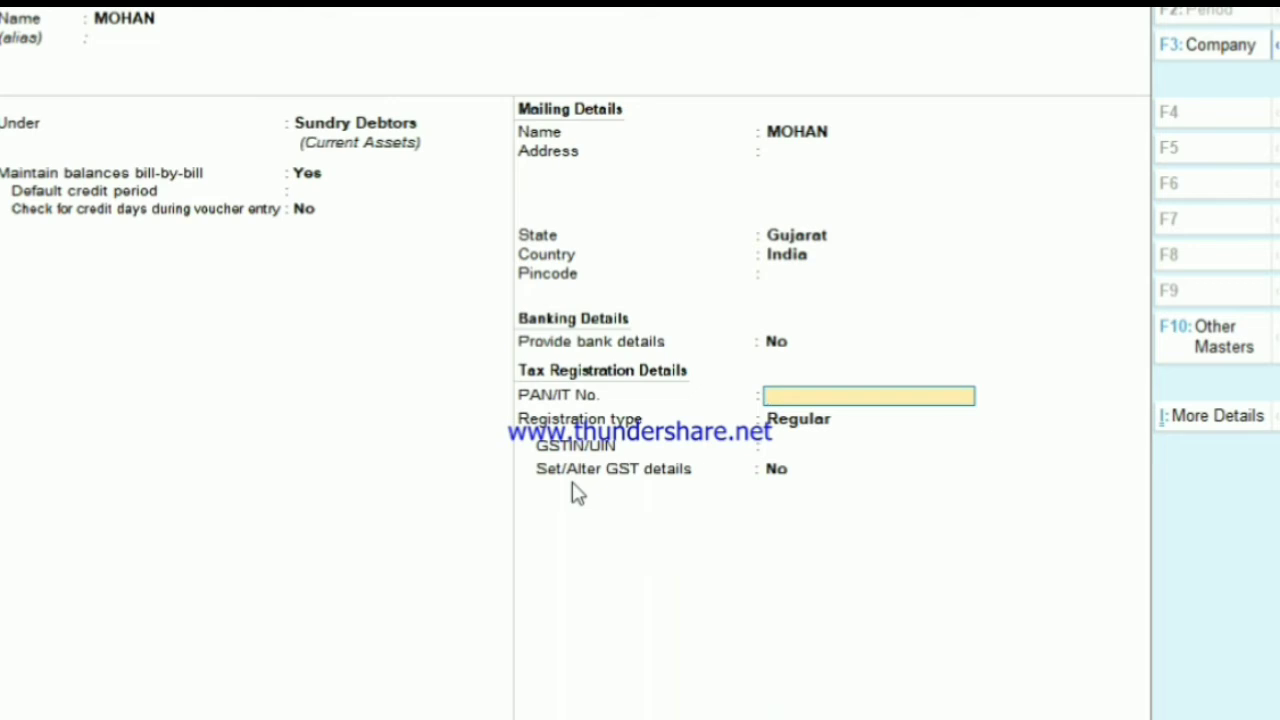
{"action": "key", "text": "Return"}
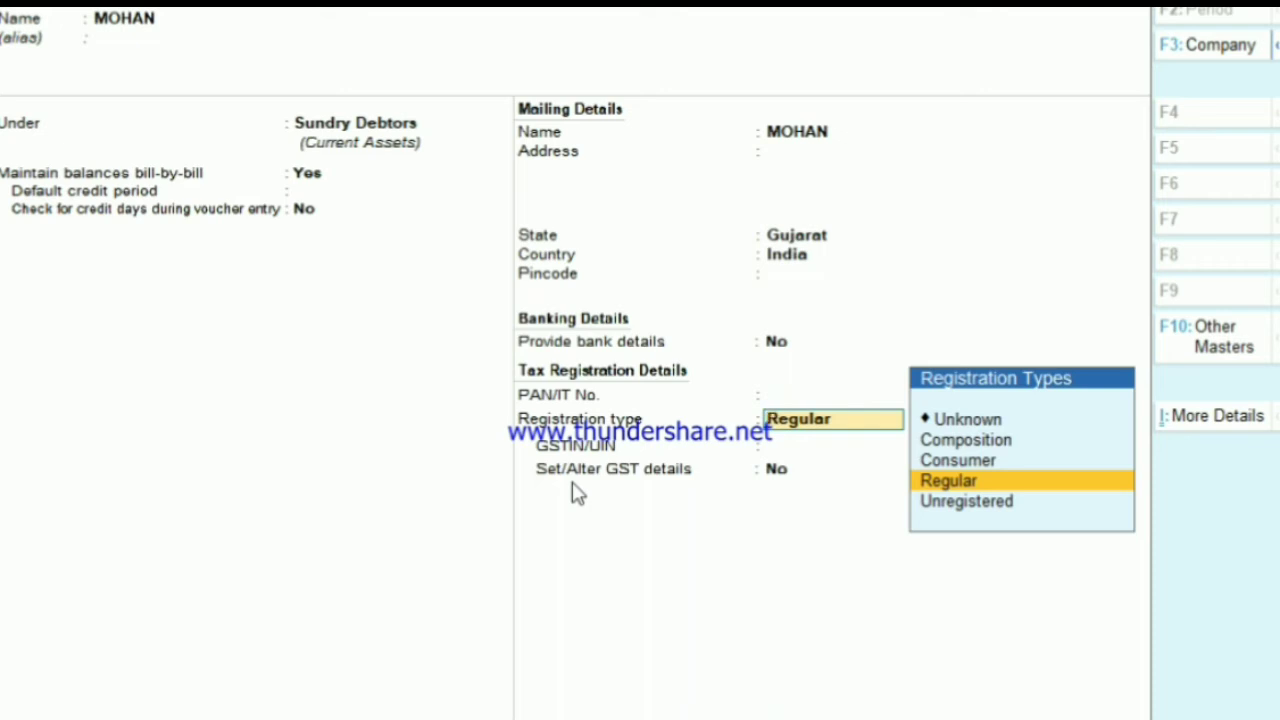
{"action": "key", "text": "Up"}
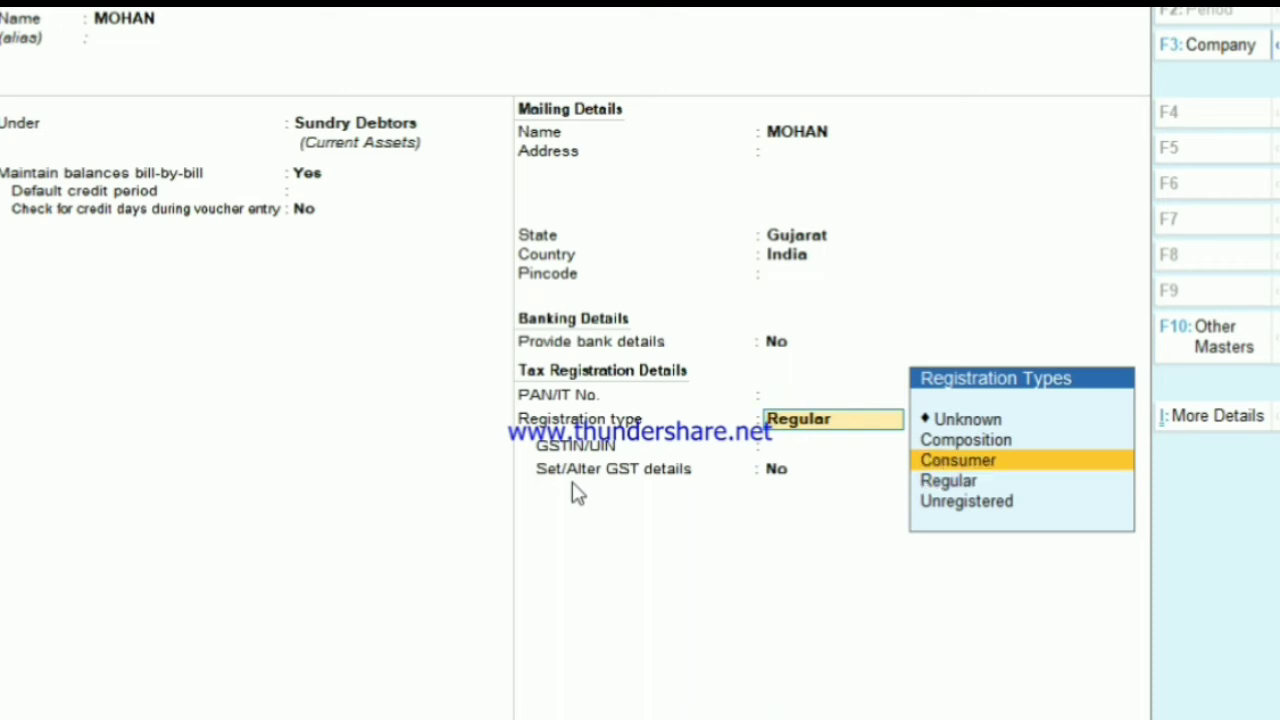
{"action": "key", "text": "Down"}
{"action": "key", "text": "Down"}
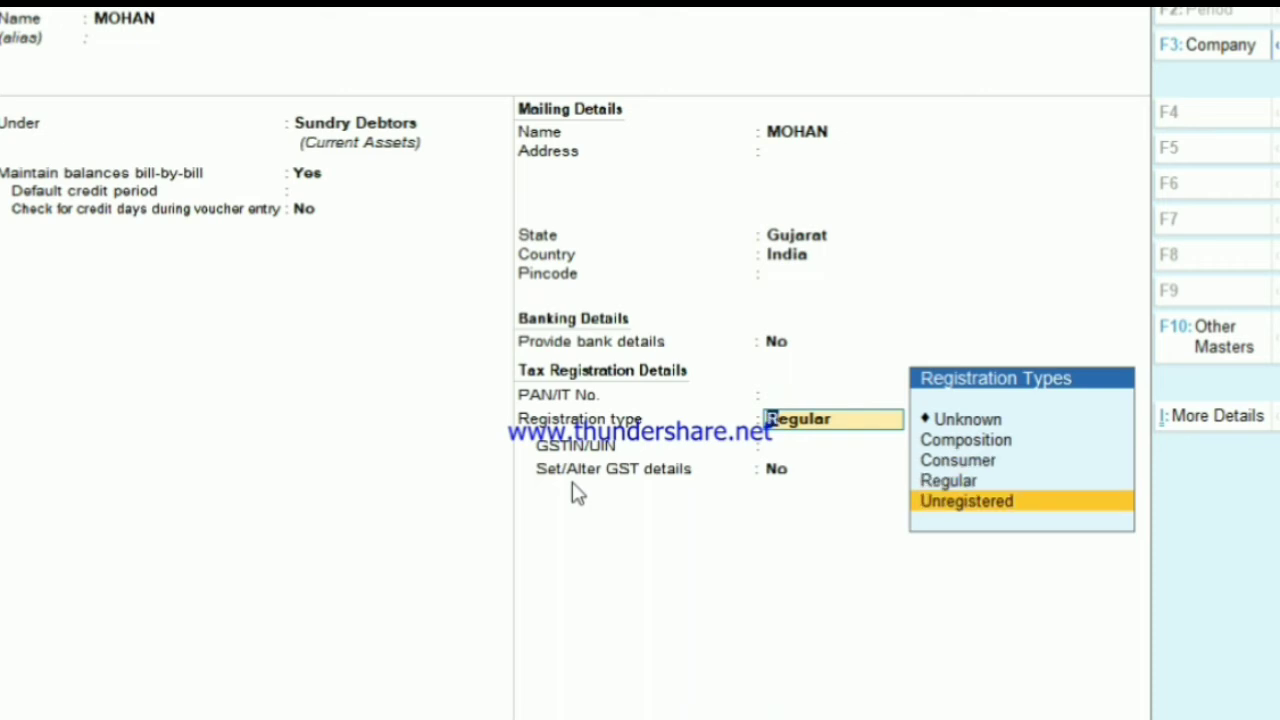
{"action": "key", "text": "Up"}
{"action": "key", "text": "Up"}
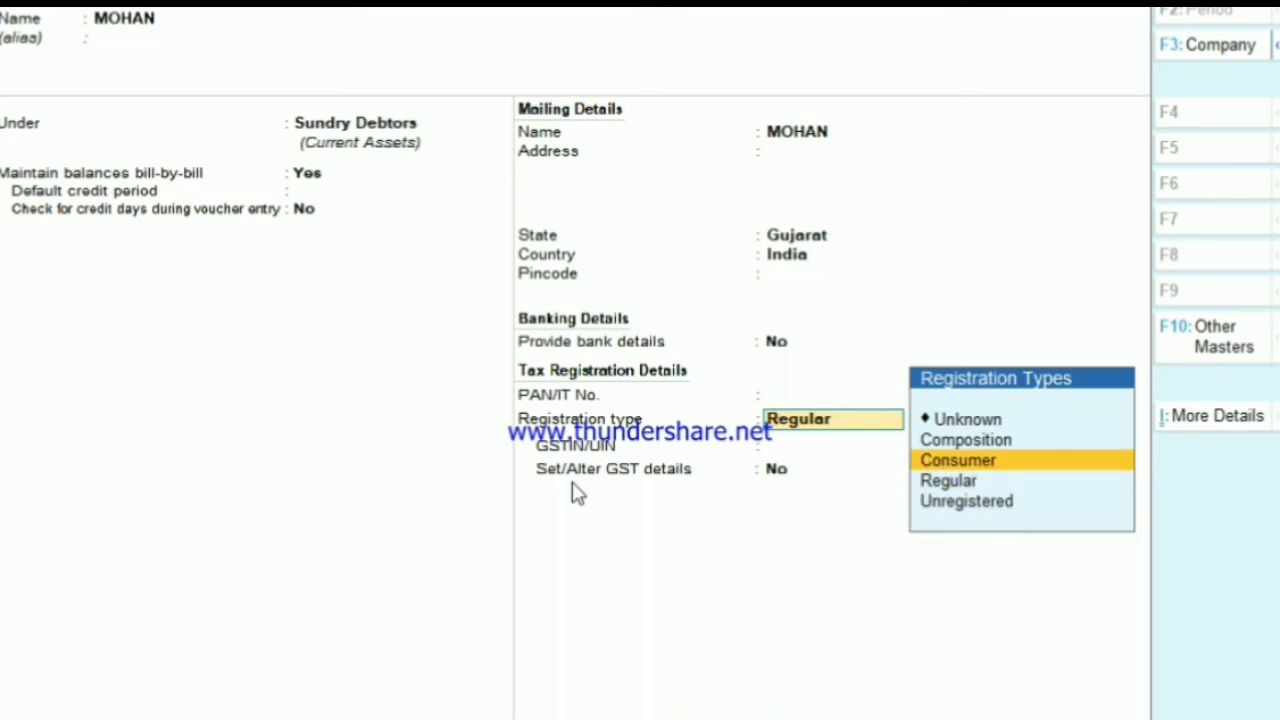
{"action": "key", "text": "Up"}
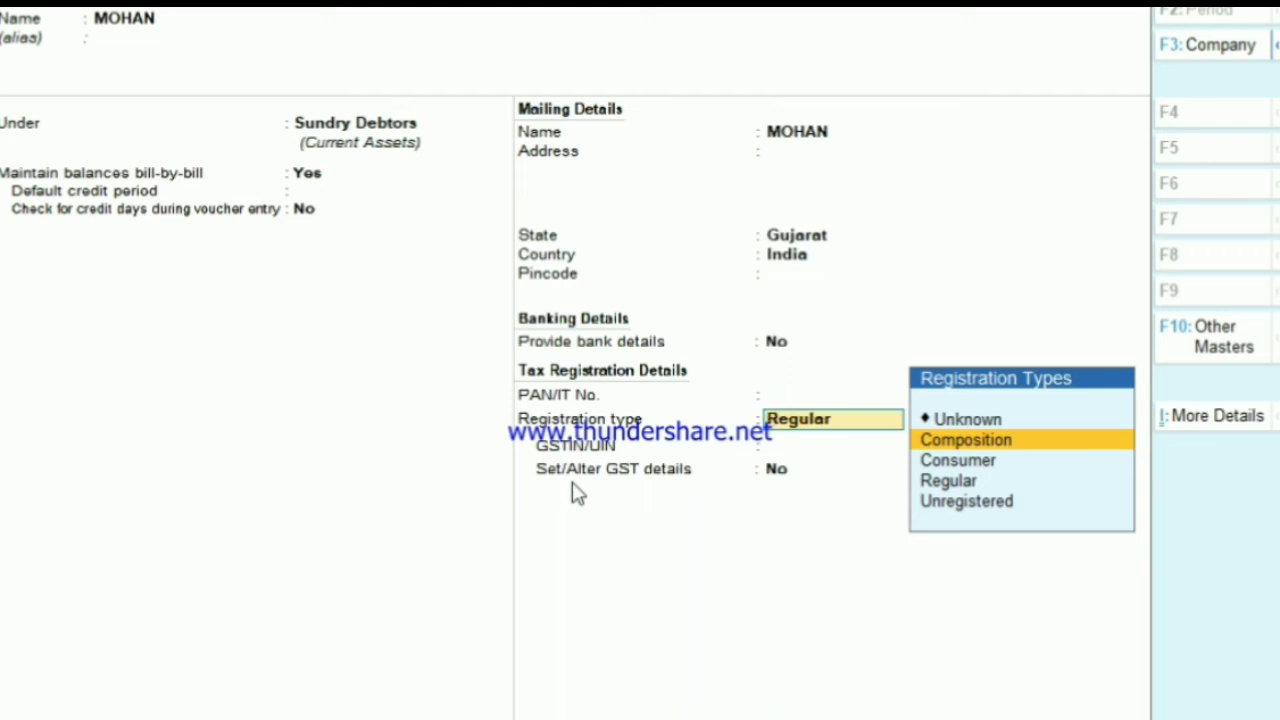
{"action": "key", "text": "Down"}
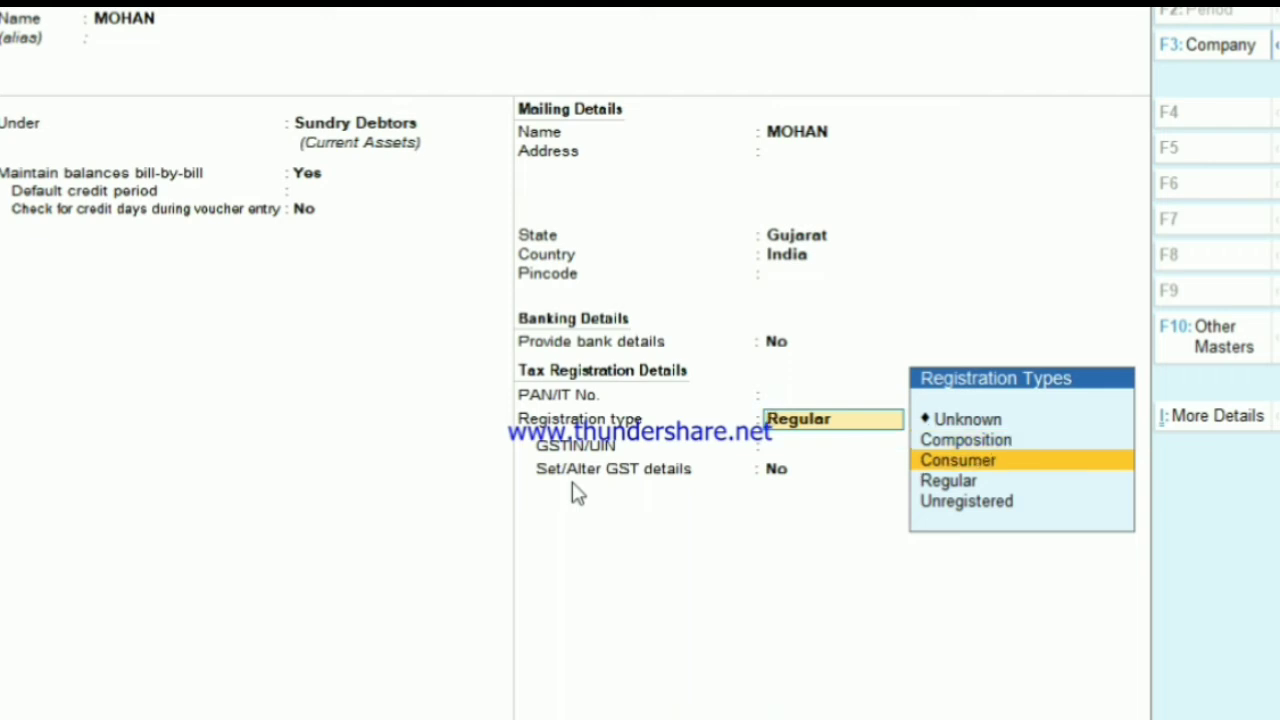
{"action": "key", "text": "Return"}
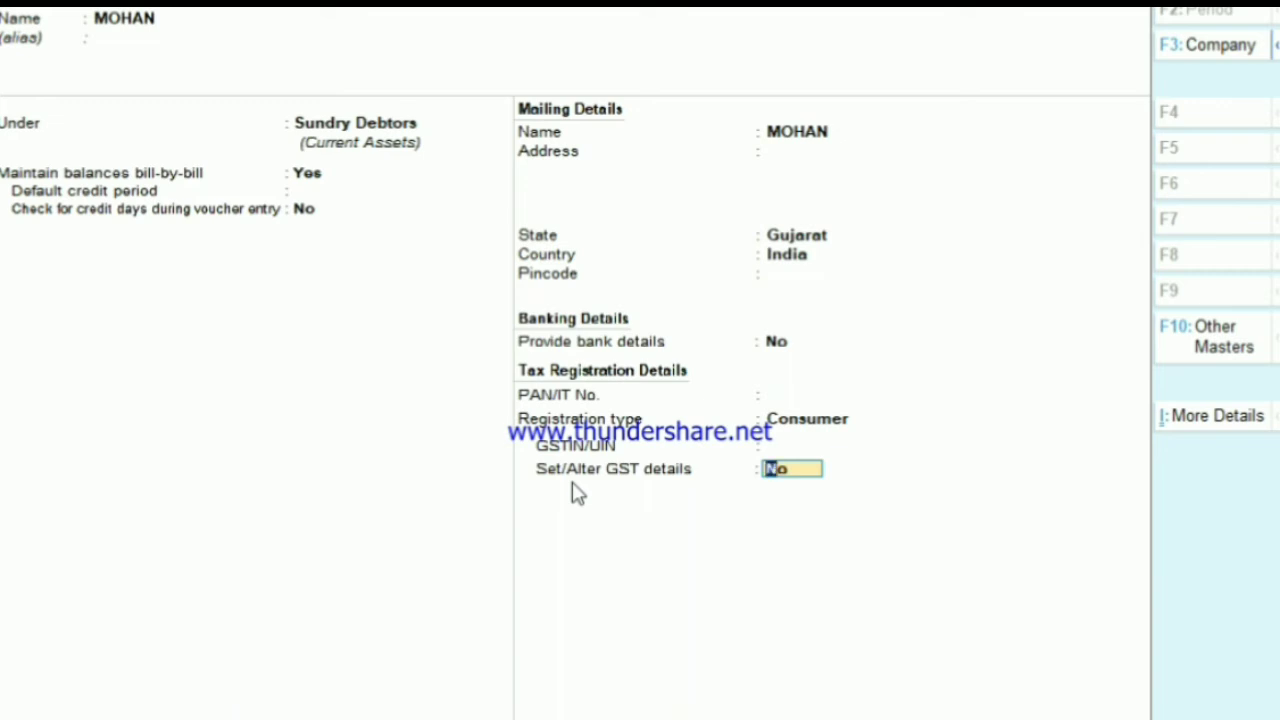
{"action": "key", "text": "Return"}
{"action": "key", "text": "Return"}
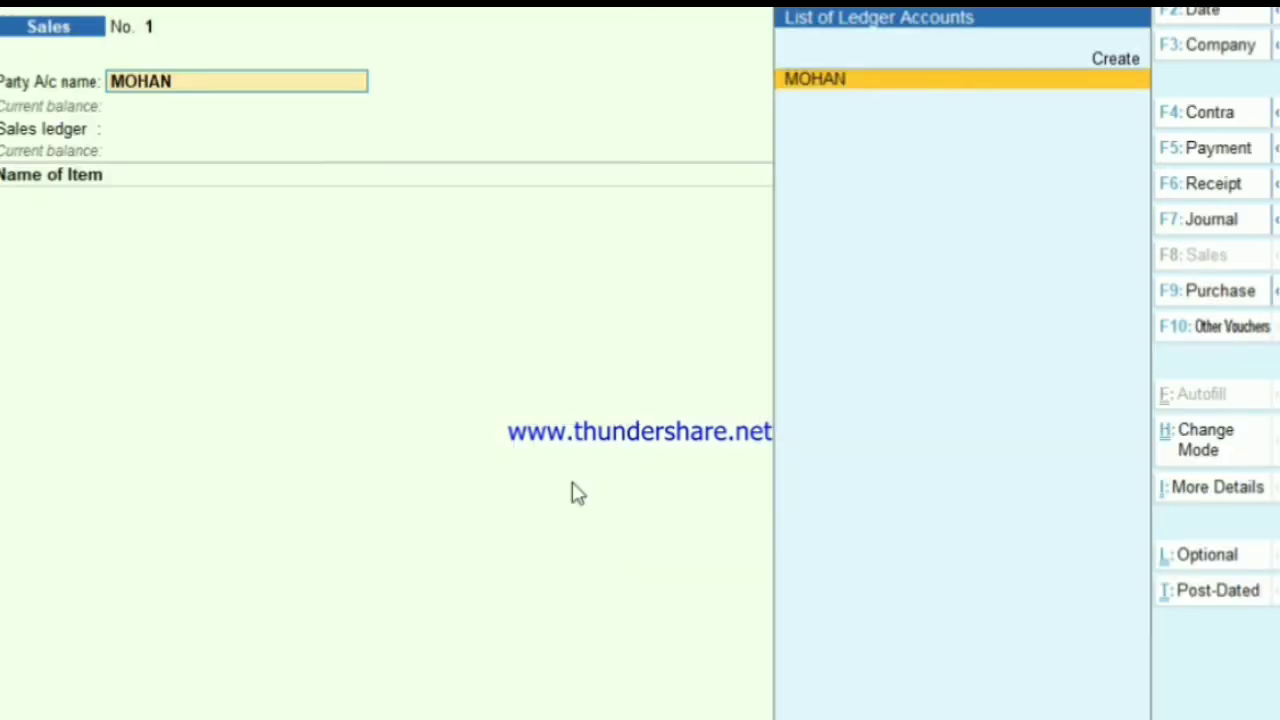
Step: Use the new customer as the sales voucher's party and accept the party details with Gujarat as the place of supply
{"action": "key", "text": "Return"}
{"action": "key", "text": "Return"}
{"action": "key", "text": "Return"}
{"action": "key", "text": "Return"}
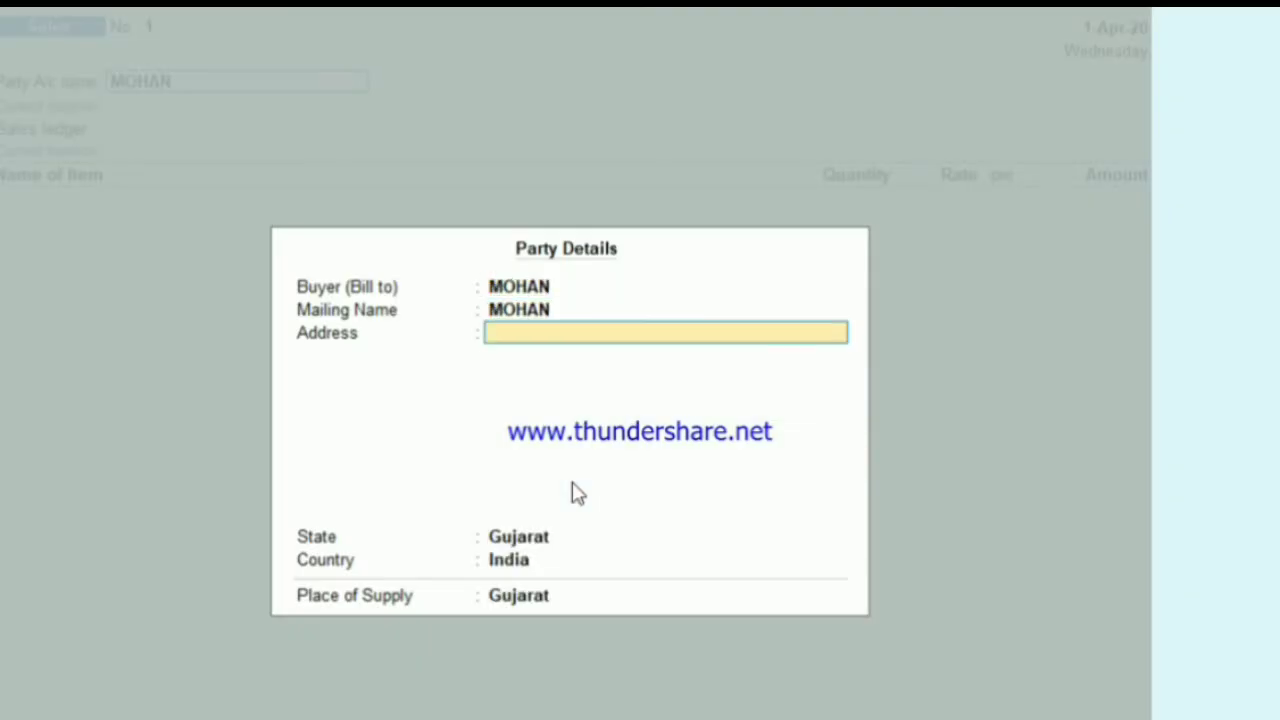
{"action": "key", "text": "Return"}
{"action": "key", "text": "Return"}
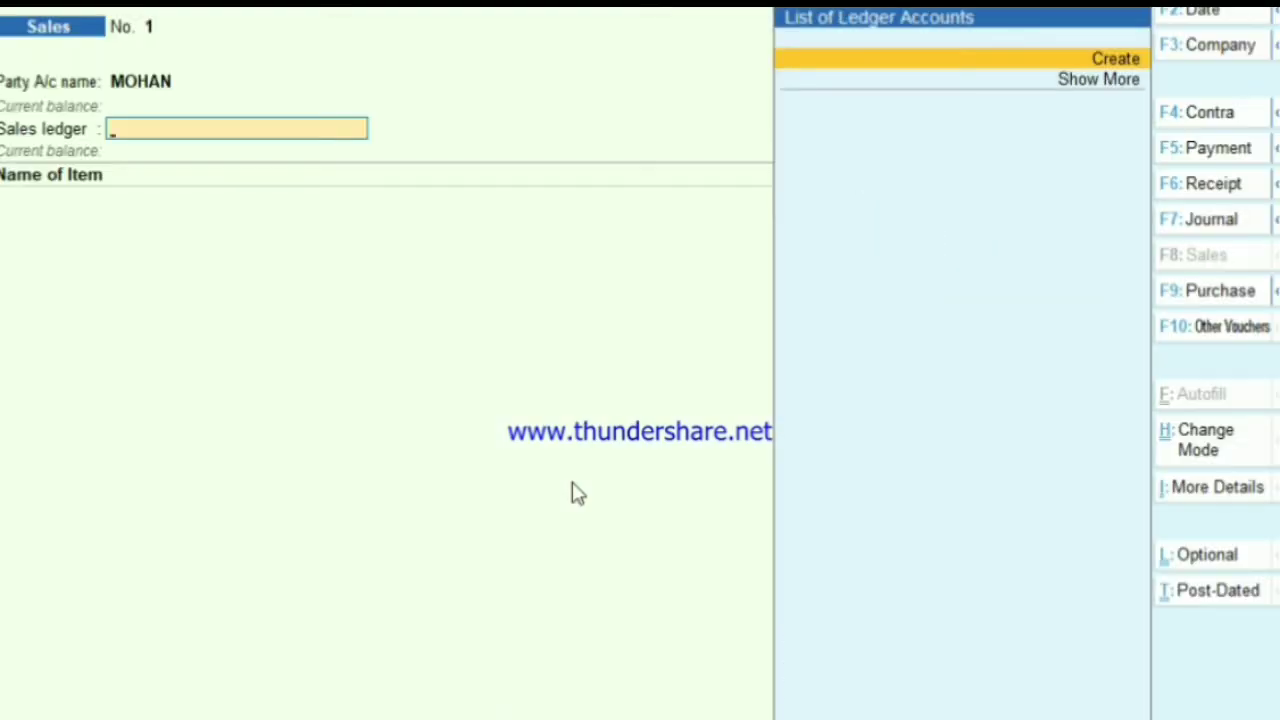
Step: Create a sales ledger named SALES under Sales Accounts, with the ledger type Not Applicable
{"action": "key", "text": "Return"}
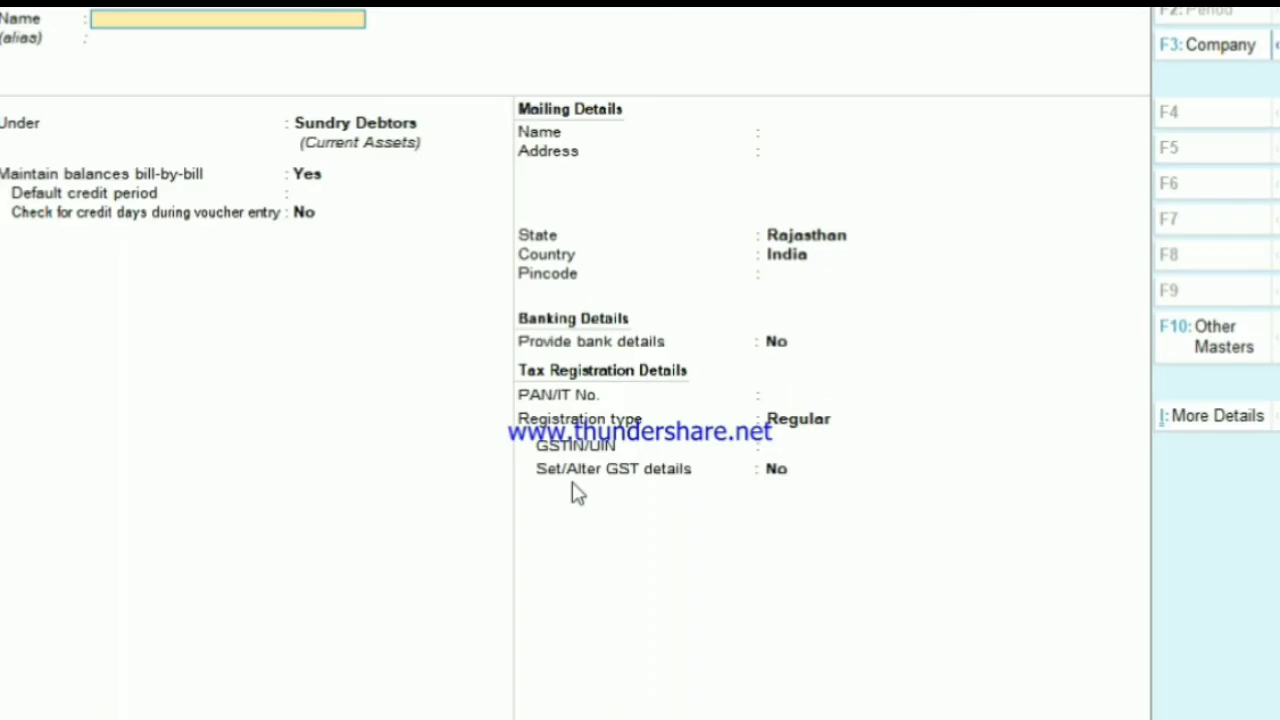
{"action": "type", "text": "SALES"}
{"action": "key", "text": "Return"}
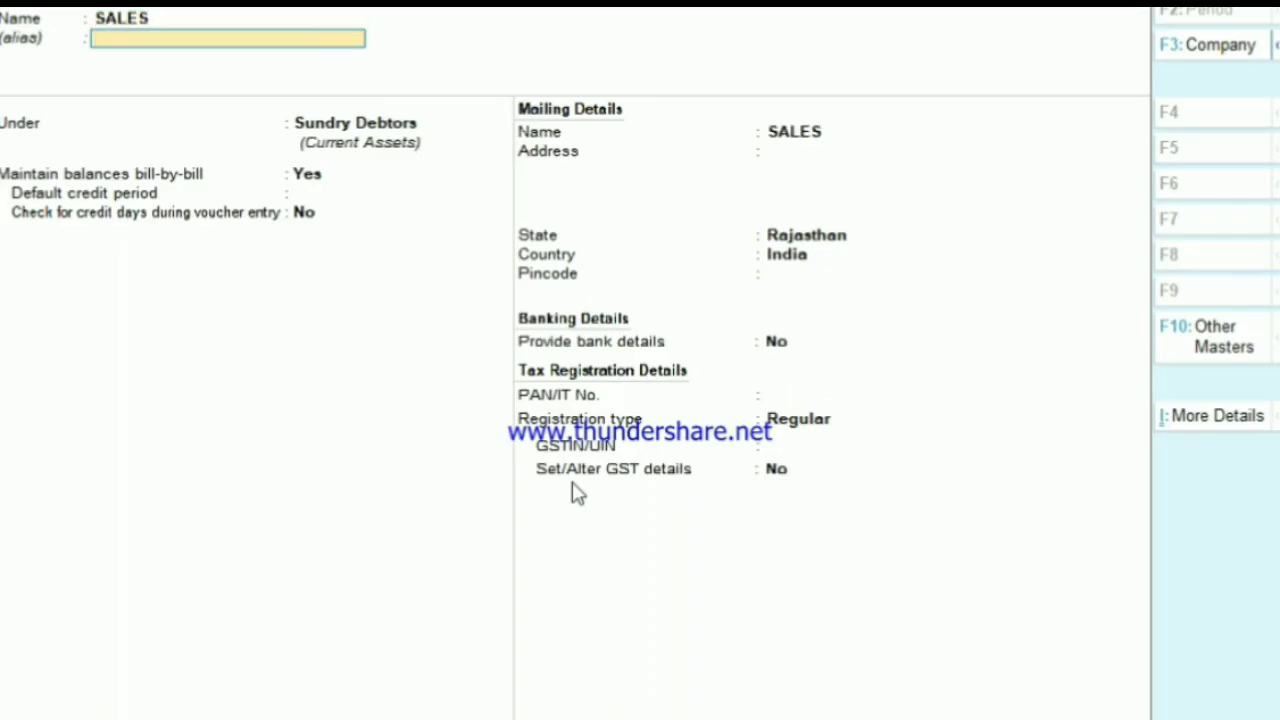
{"action": "key", "text": "Return"}
{"action": "type", "text": "SAL"}
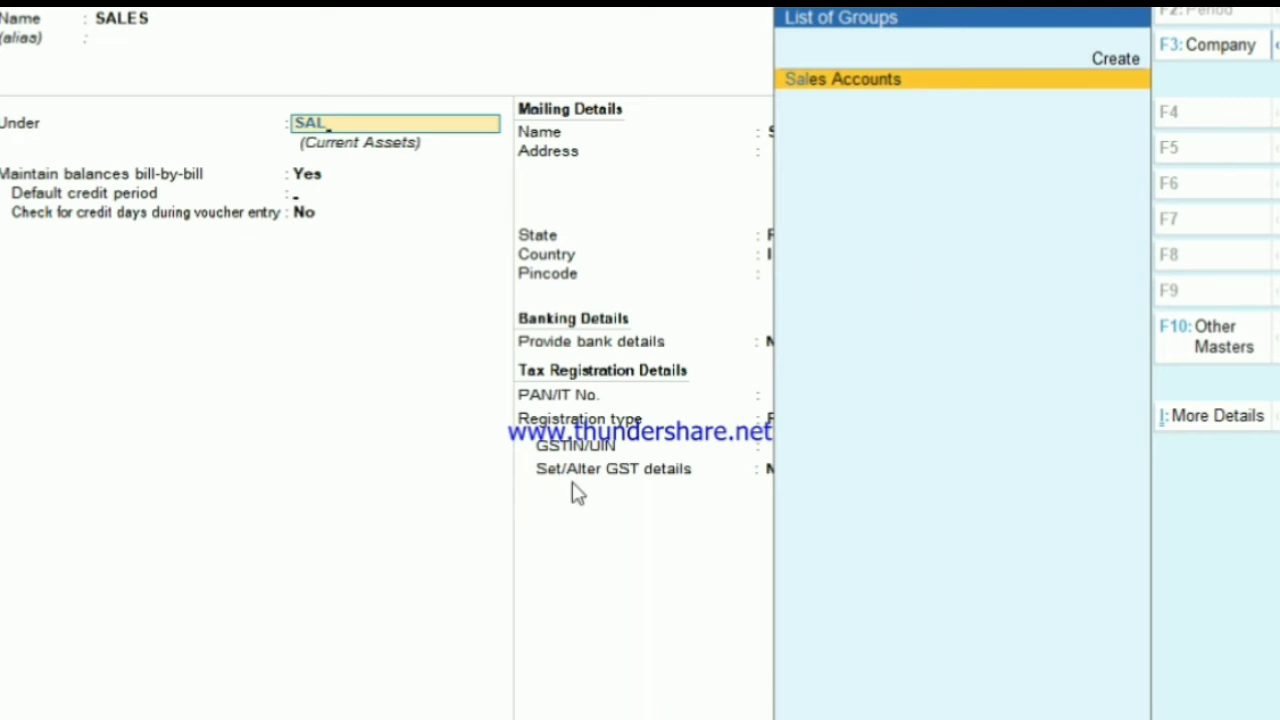
{"action": "key", "text": "Return"}
{"action": "key", "text": "Return"}
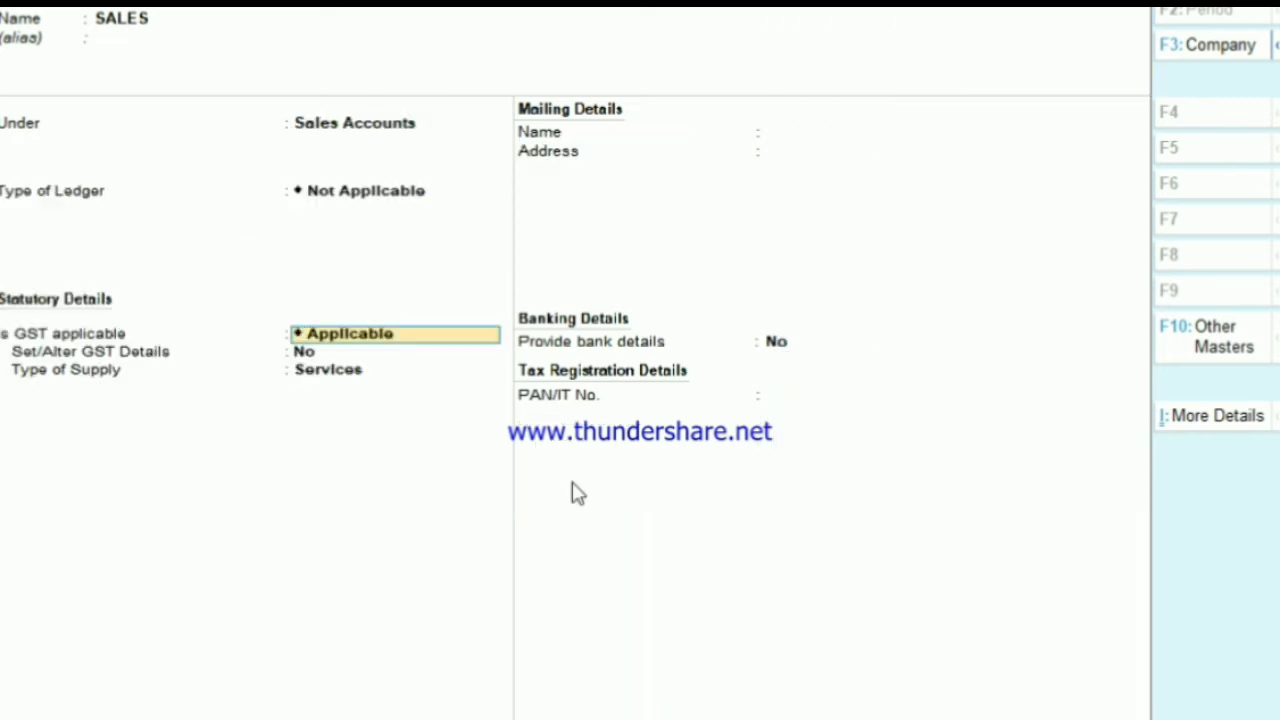
Step: Keep GST applicable for the SALES ledger without altering GST details, set the type of supply to Goods, and save it
{"action": "key", "text": "Return"}
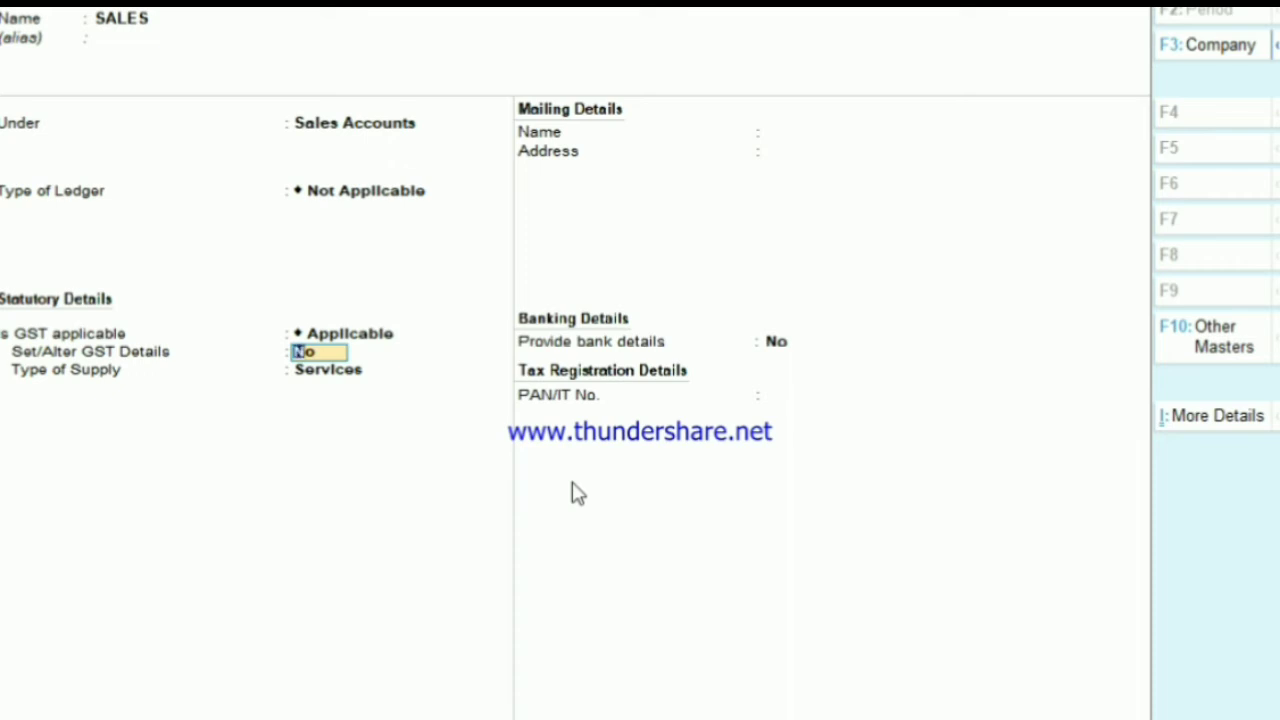
{"action": "key", "text": "Return"}
{"action": "key", "text": "Up"}
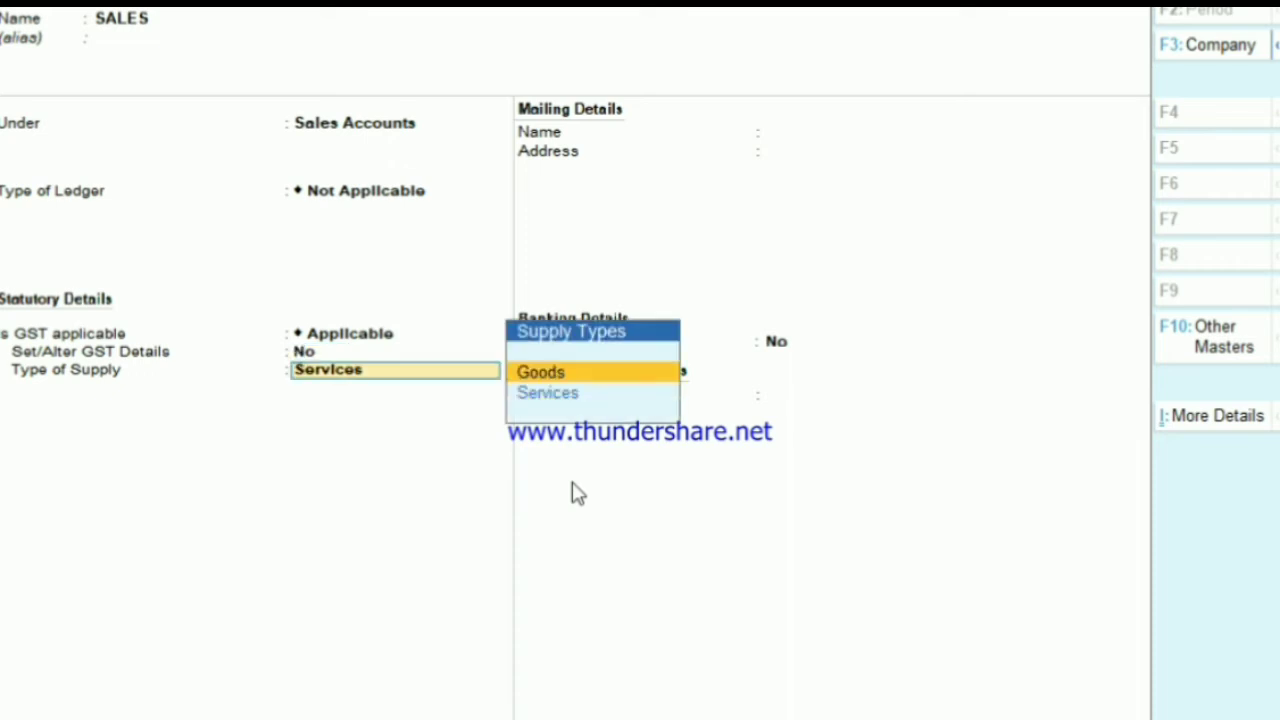
{"action": "key", "text": "Return"}
{"action": "key", "text": "Return"}
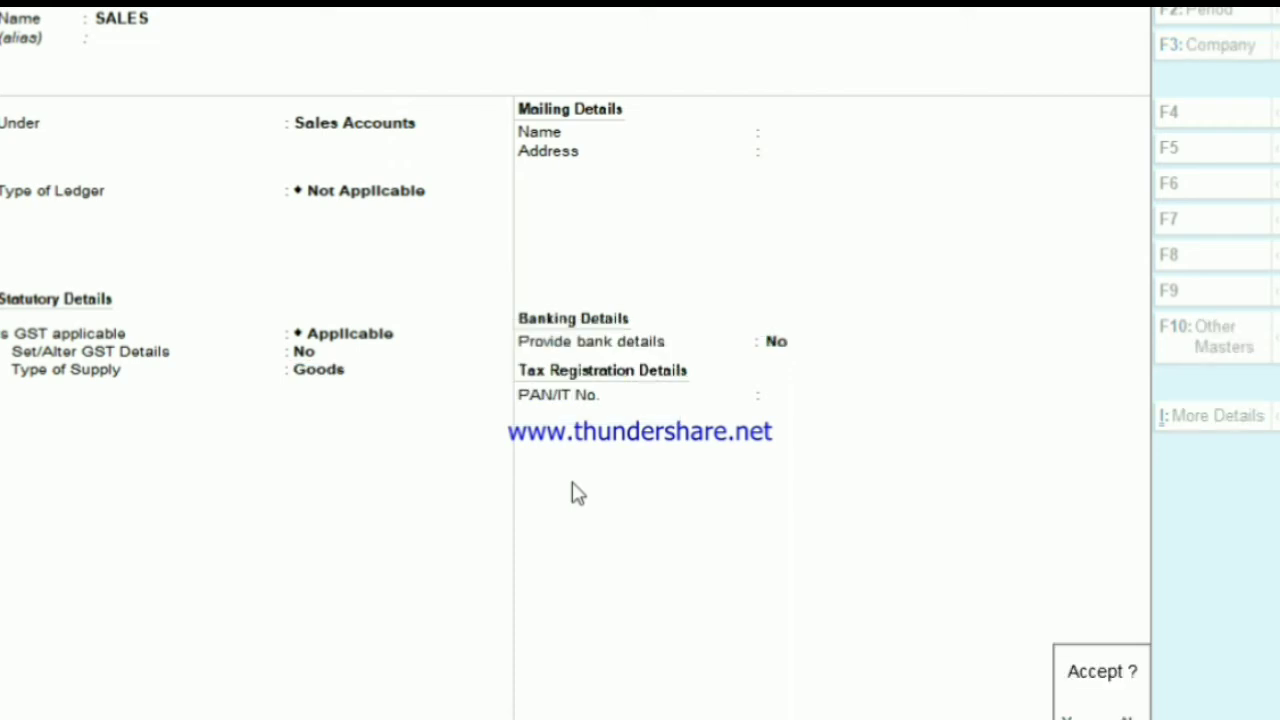
{"action": "key", "text": "Return"}
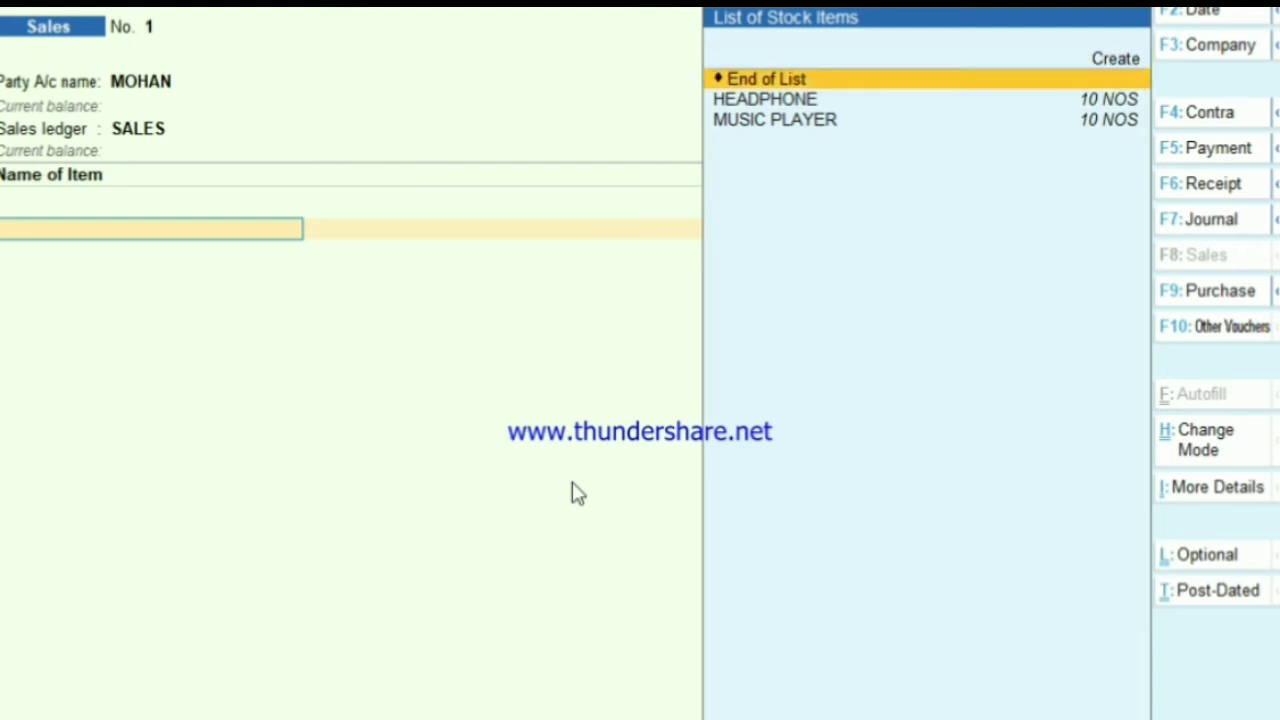
Step: Add HEADPHONE to the sales voucher with a quantity of 10 NOS at a rate of 1,500 per NOS
{"action": "key", "text": "Down"}
{"action": "key", "text": "Return"}
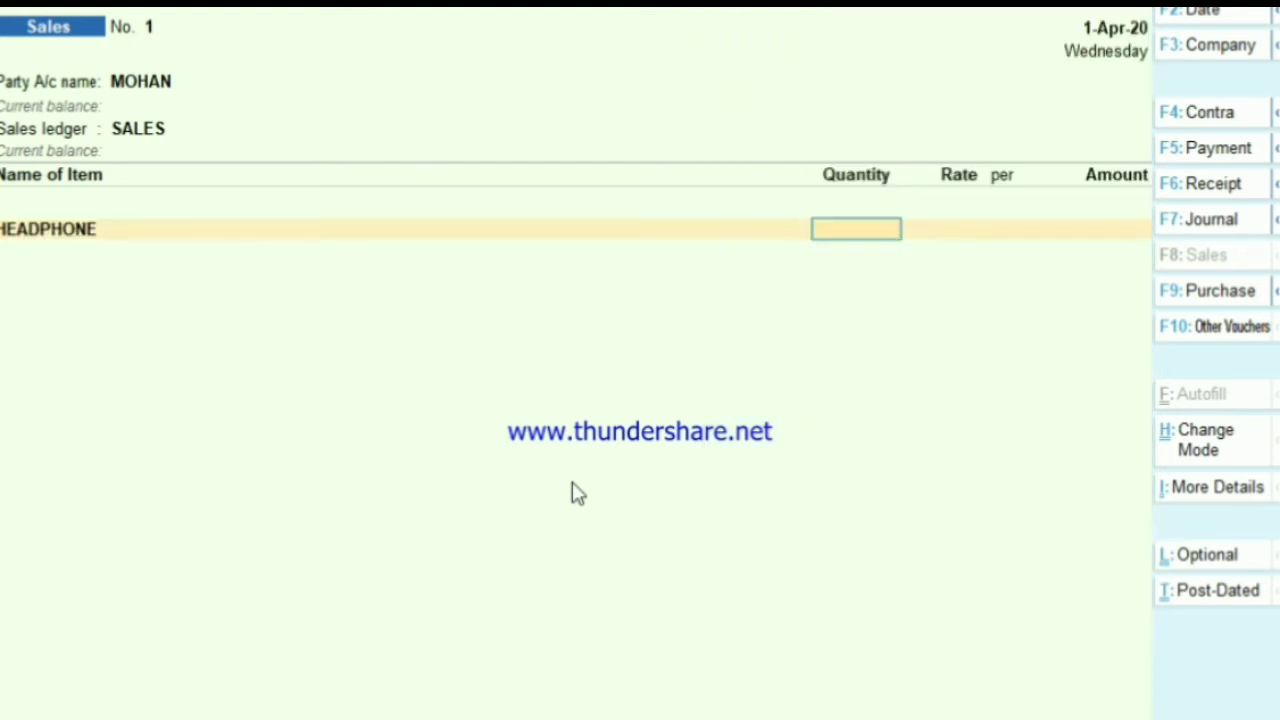
{"action": "type", "text": "10"}
{"action": "key", "text": "Return"}
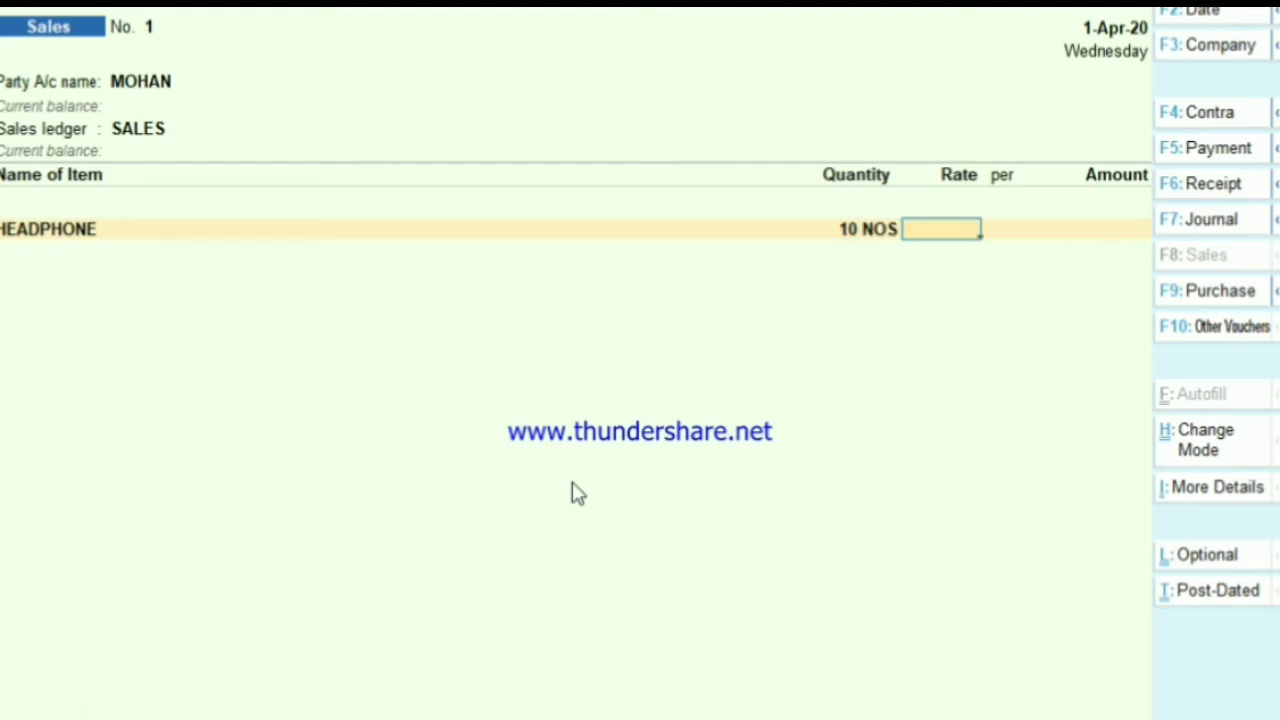
{"action": "type", "text": "1500"}
{"action": "key", "text": "Return"}
{"action": "key", "text": "Return"}
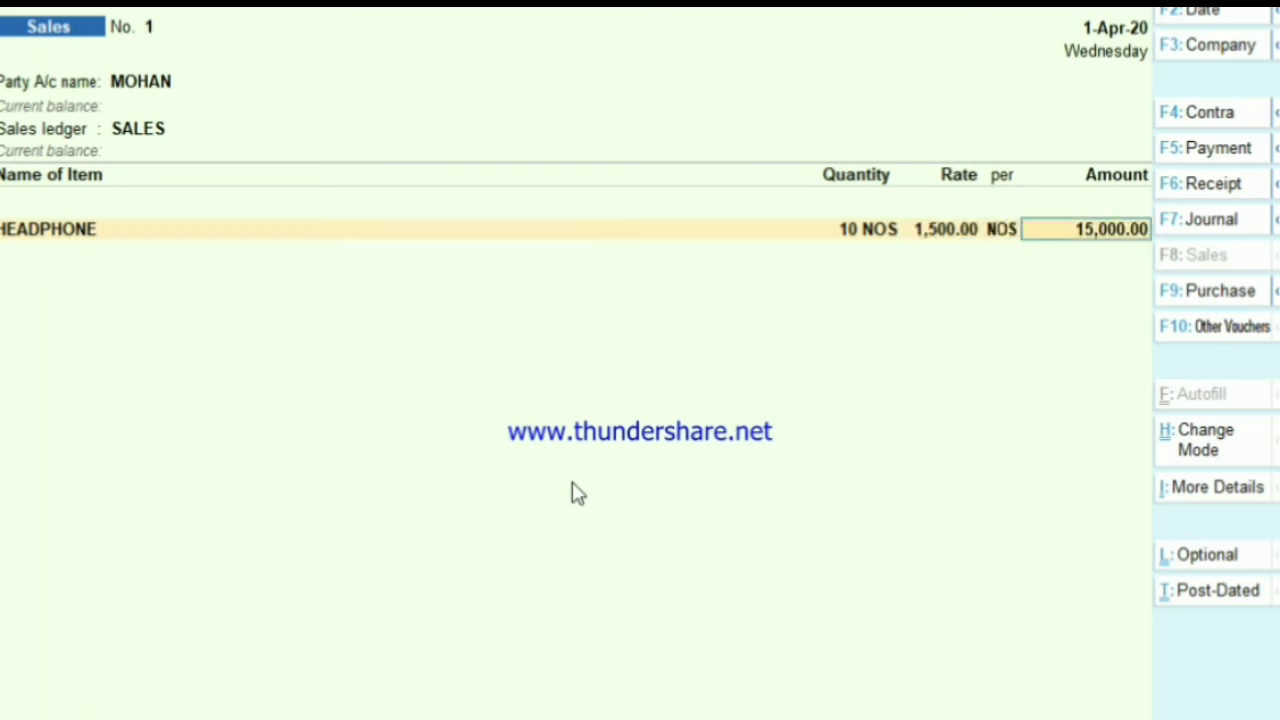
{"action": "key", "text": "Return"}
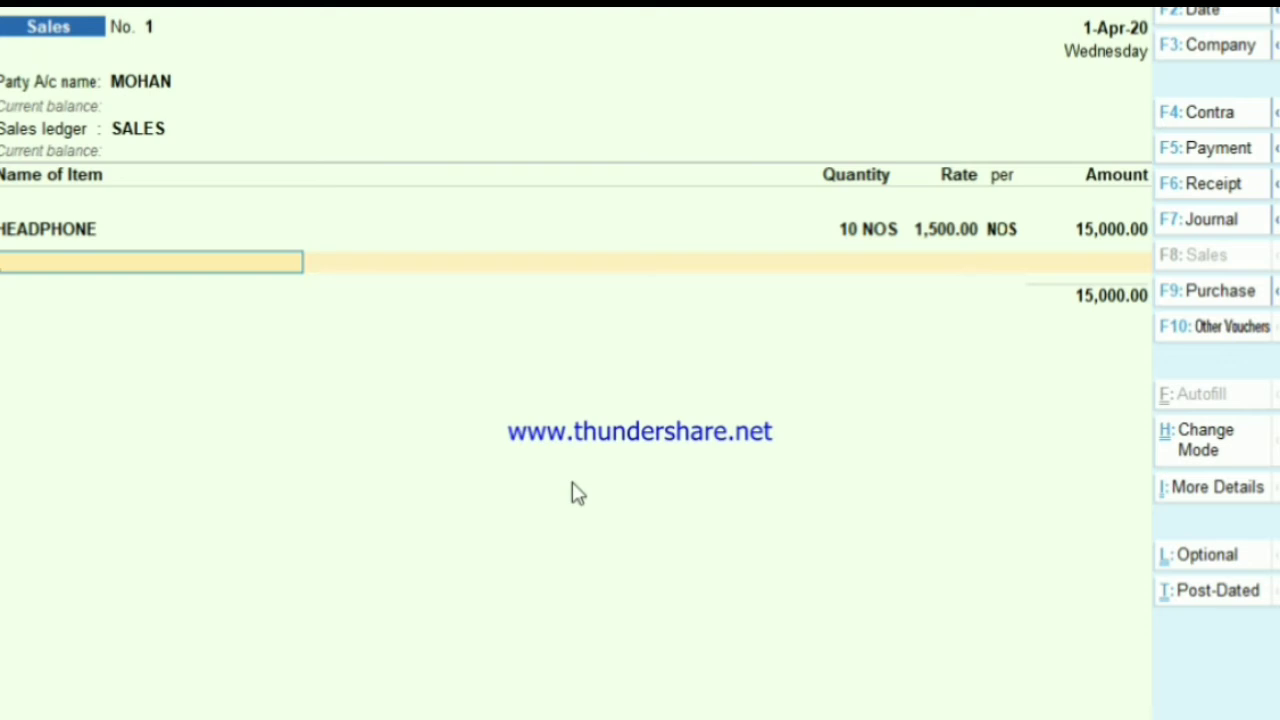
Step: Add MUSIC PLAYER to the sales voucher with a quantity of 10 NOS at a rate of 12,000 per NOS
{"action": "key", "text": "Up"}
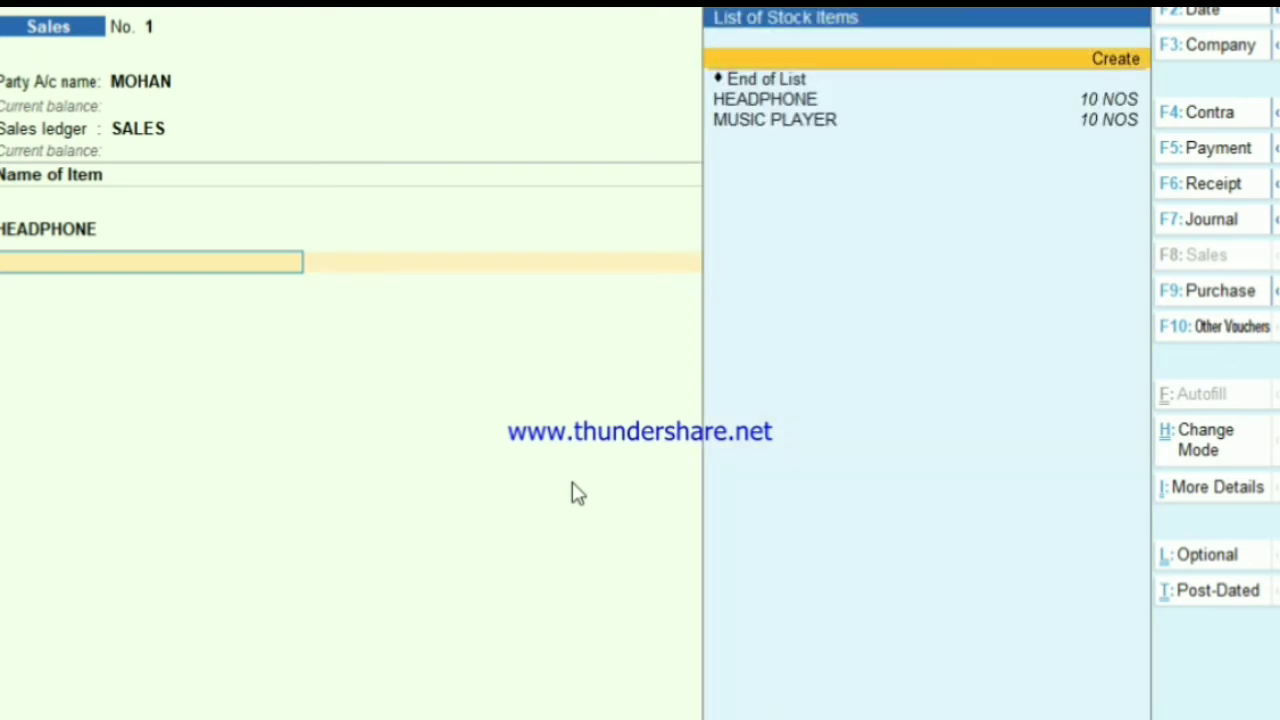
{"action": "key", "text": "Down"}
{"action": "key", "text": "Down"}
{"action": "key", "text": "Return"}
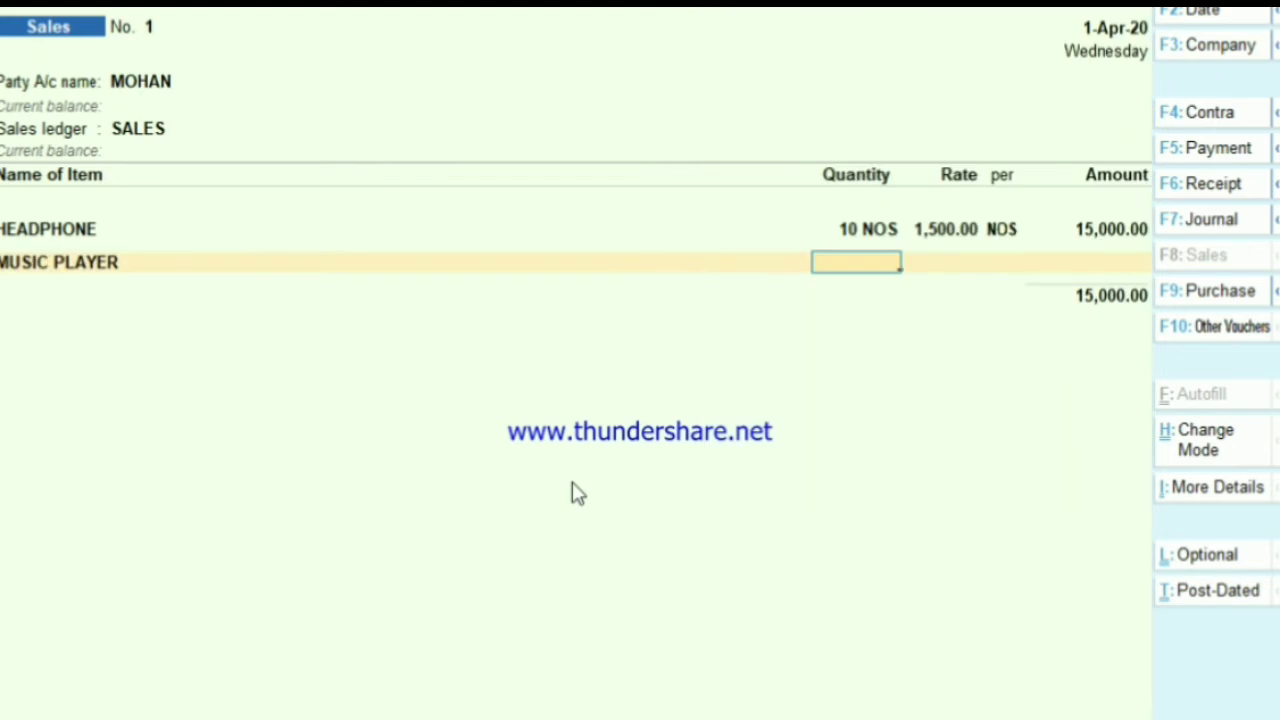
{"action": "type", "text": "10"}
{"action": "key", "text": "Return"}
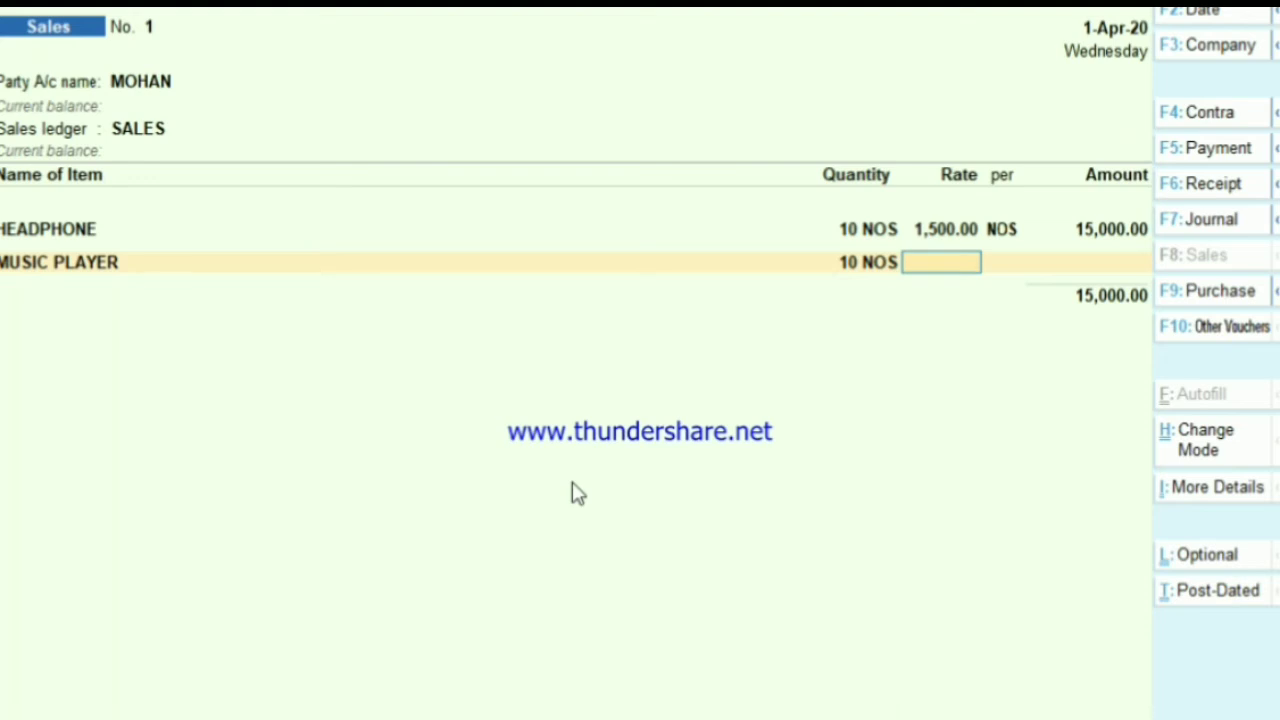
{"action": "type", "text": "12000"}
{"action": "key", "text": "Return"}
{"action": "key", "text": "Return"}
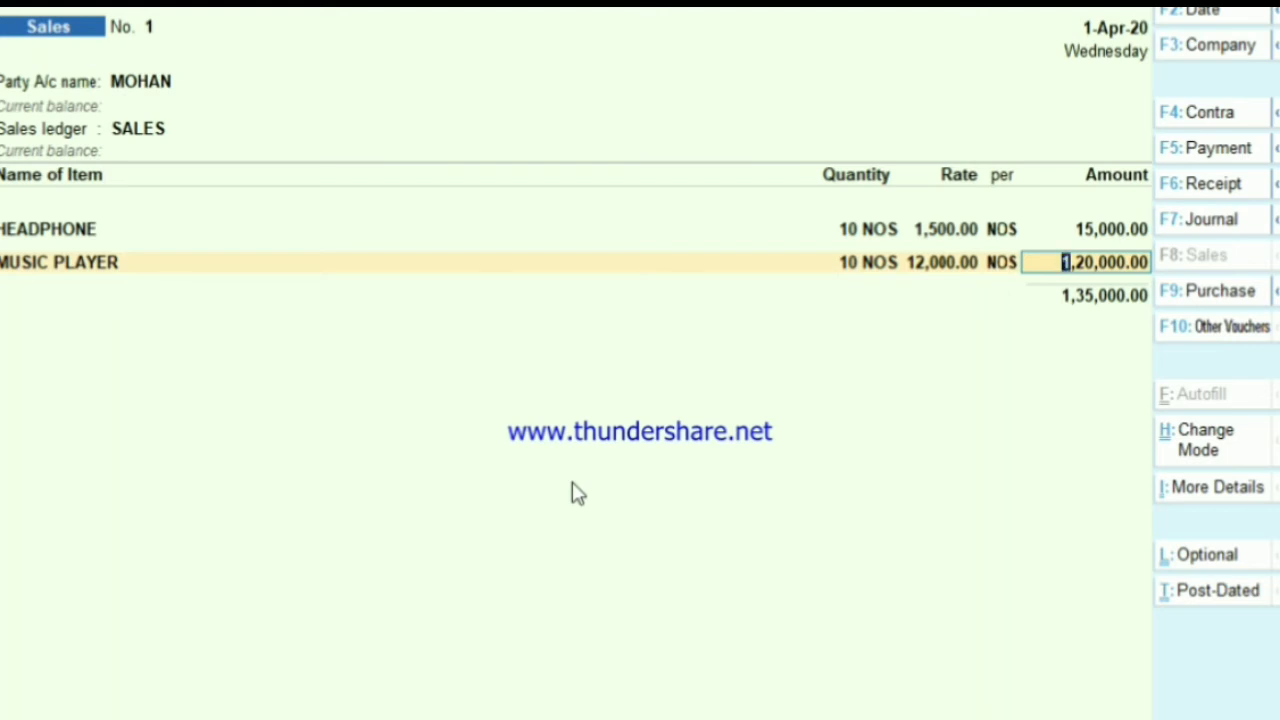
{"action": "key", "text": "Return"}
Step: End the item entries and add the IGST ledger to the sales voucher with its calculated tax amount
{"action": "key", "text": "Return"}
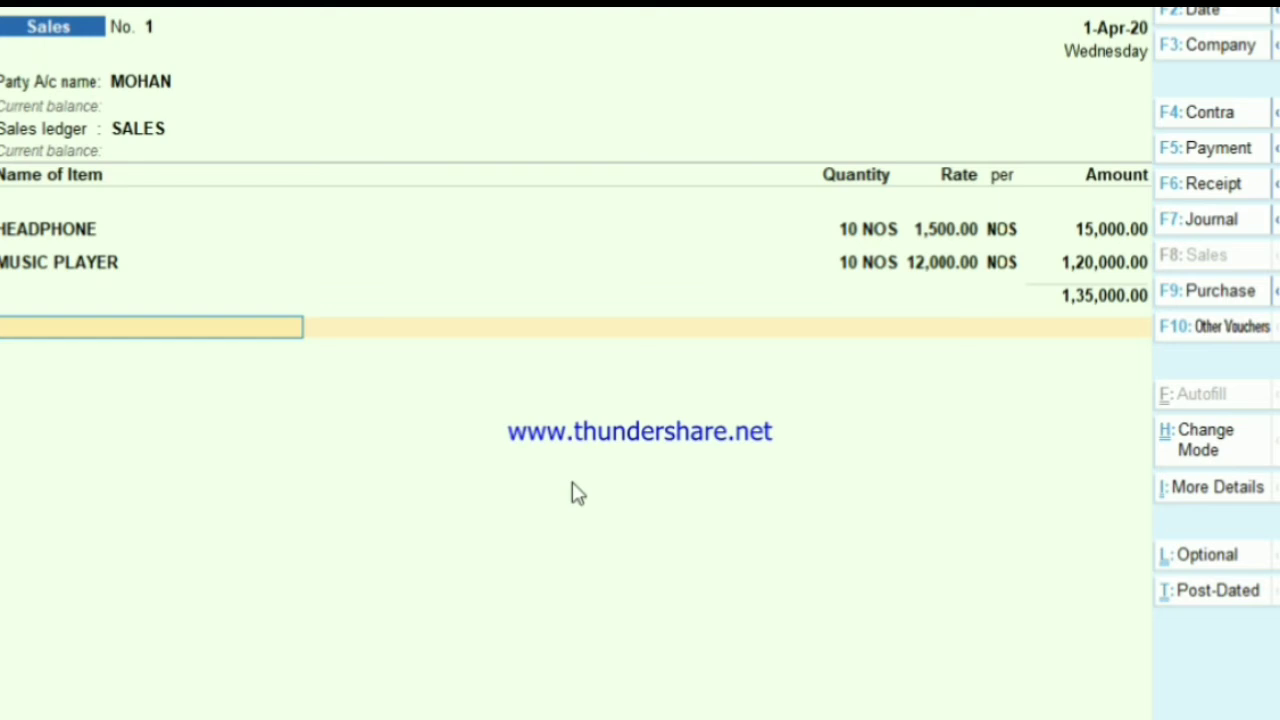
{"action": "type", "text": "I"}
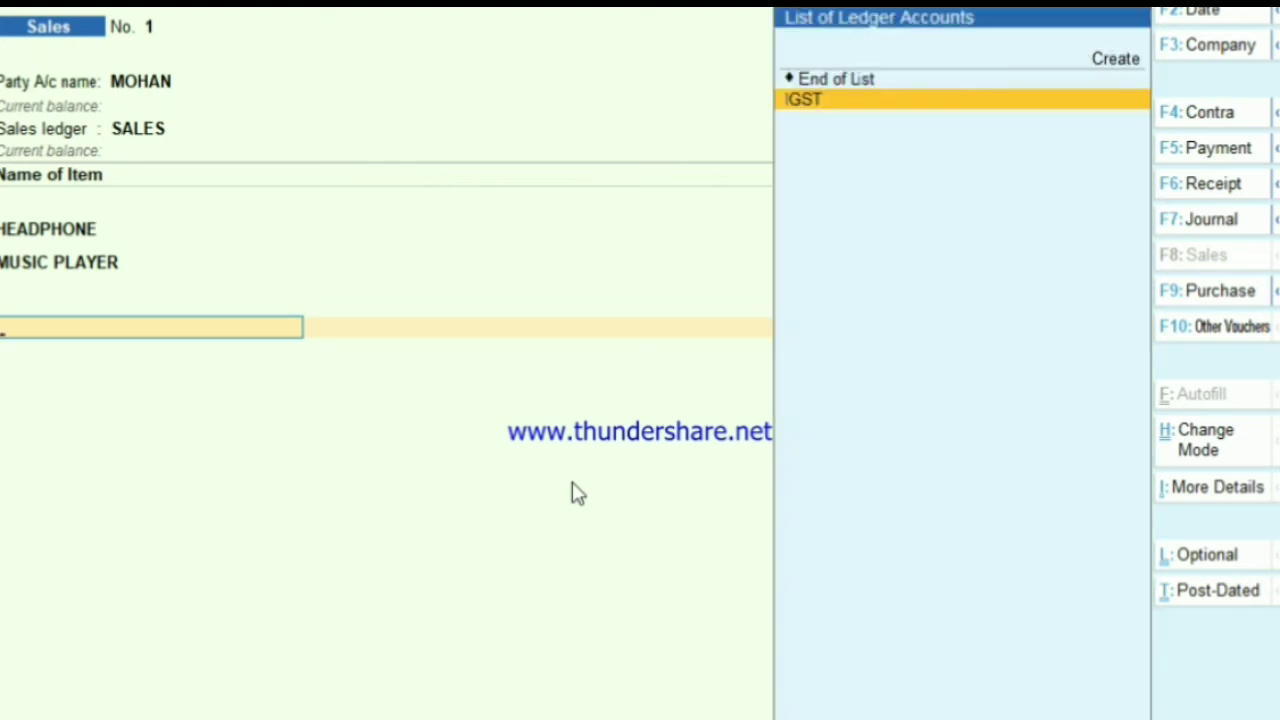
{"action": "key", "text": "Return"}
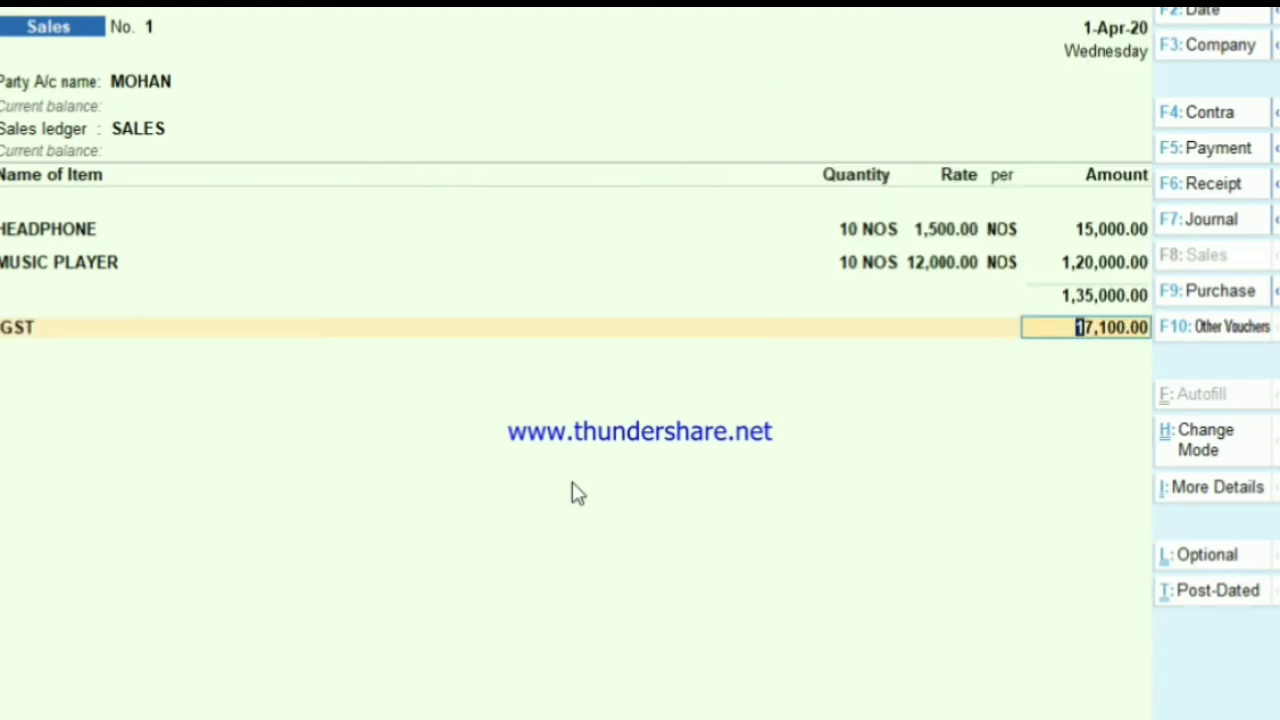
{"action": "key", "text": "Return"}
{"action": "key", "text": "Return"}
{"action": "key", "text": "Return"}
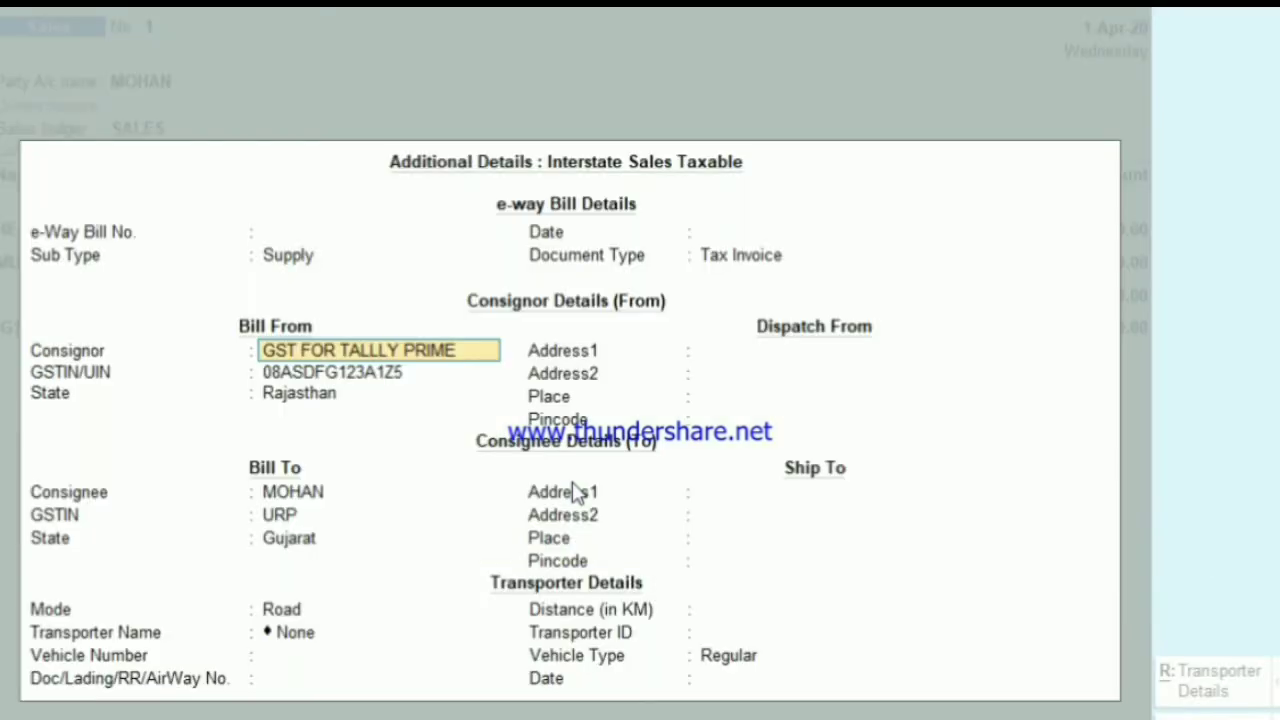
Step: Accept the e-way bill details with Road as the mode and no transporter, leaving the addresses, distance and vehicle number blank
{"action": "key", "text": "Return"}
{"action": "key", "text": "Return"}
{"action": "key", "text": "Return"}
{"action": "key", "text": "Return"}
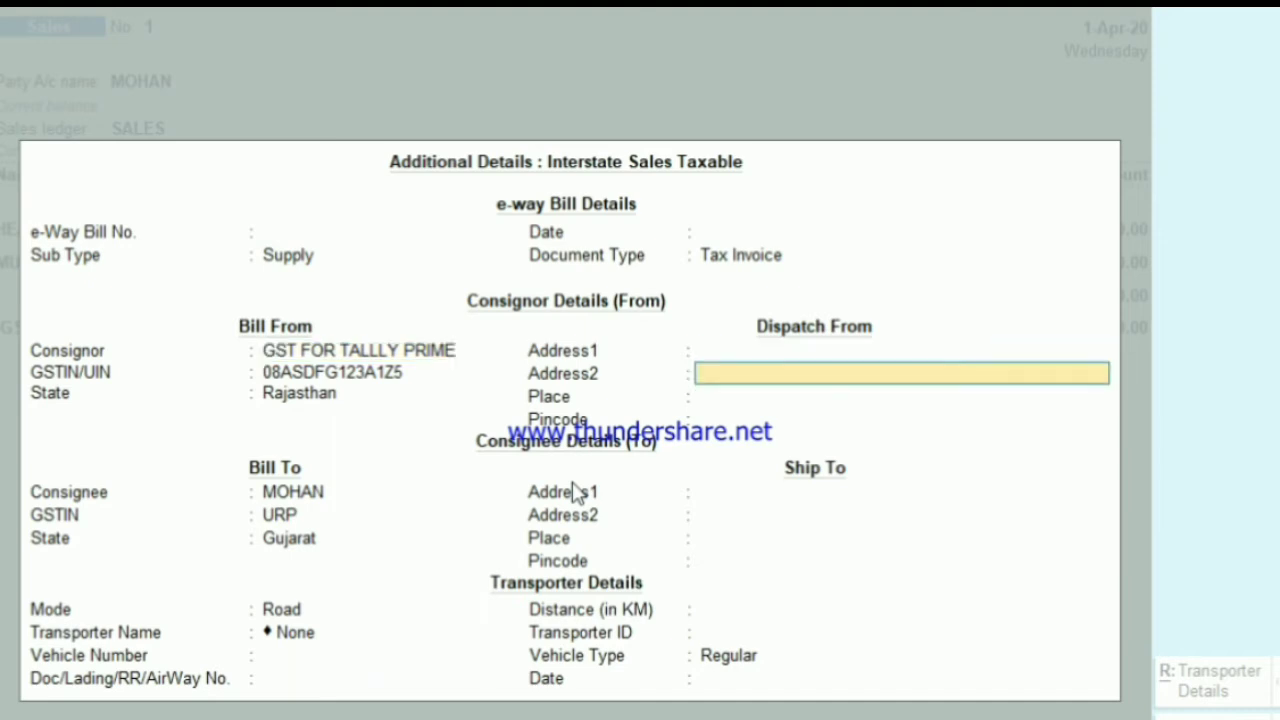
{"action": "key", "text": "Return"}
{"action": "key", "text": "Return"}
{"action": "key", "text": "Return"}
{"action": "key", "text": "Return"}
{"action": "key", "text": "Return"}
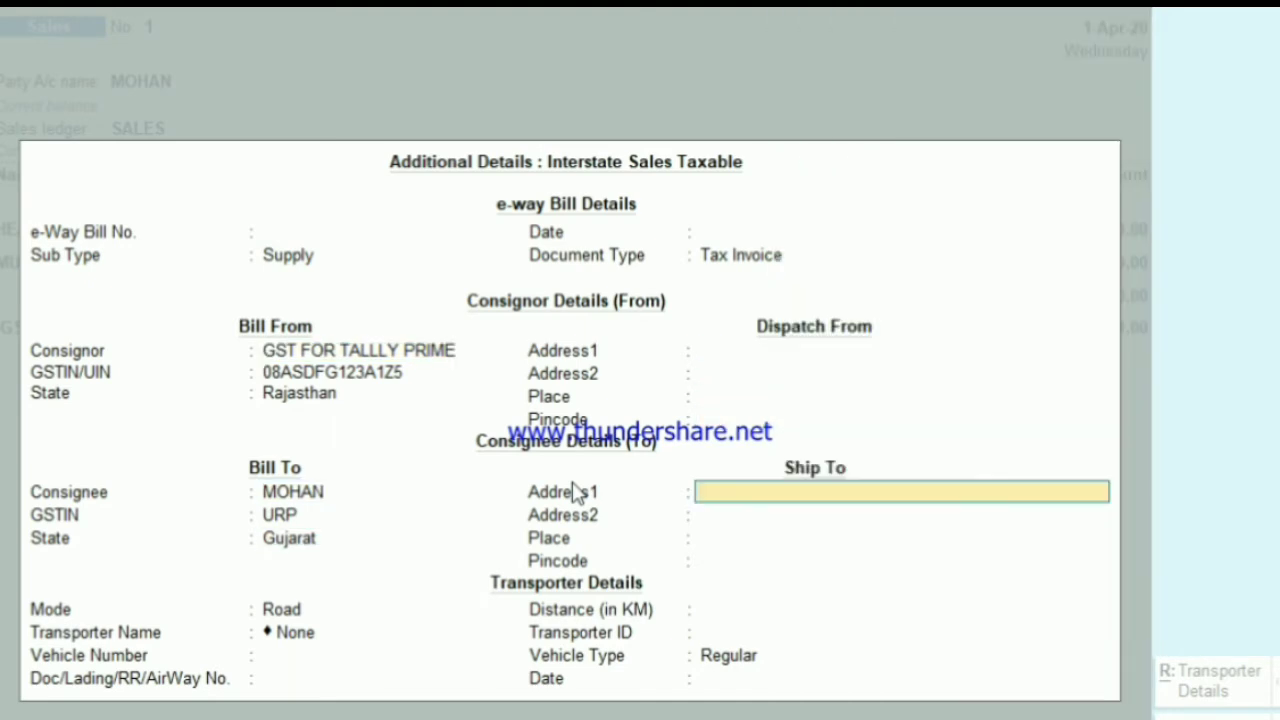
{"action": "key", "text": "Return"}
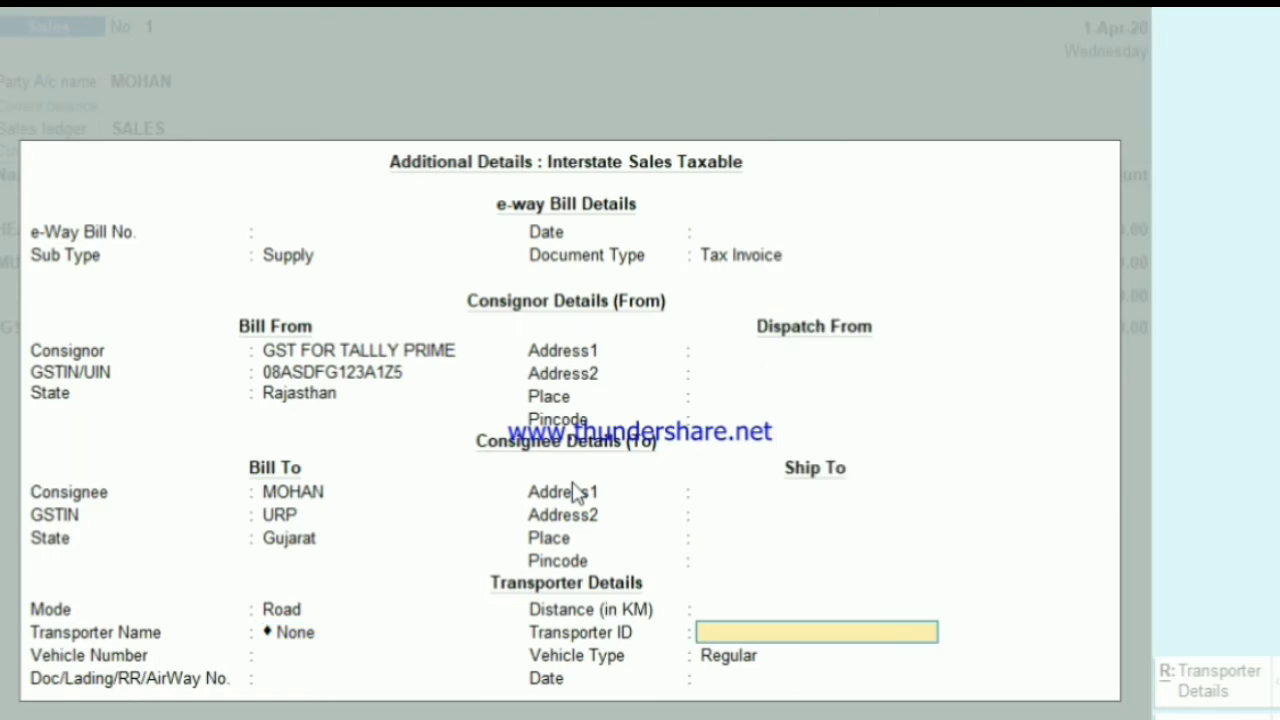
{"action": "key", "text": "Return"}
{"action": "key", "text": "Return"}
{"action": "key", "text": "Return"}
{"action": "key", "text": "Return"}
{"action": "key", "text": "Return"}
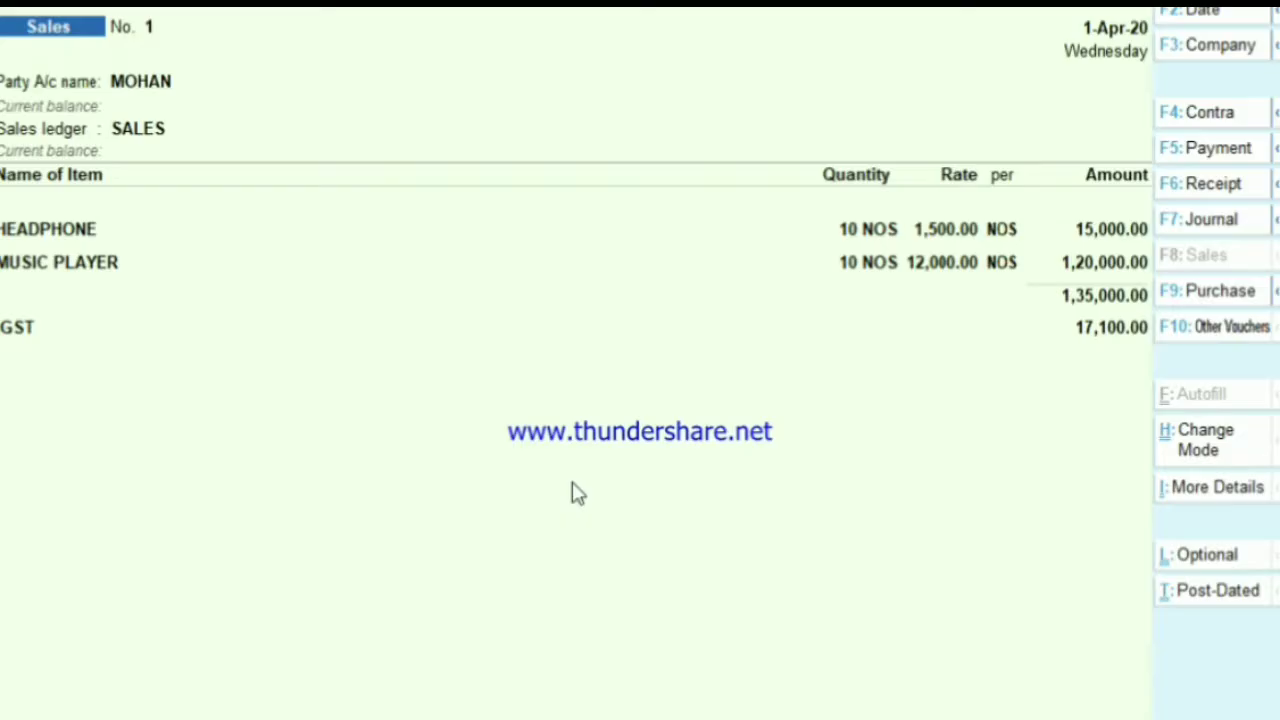
Step: Allocate the customer's full bill amount to New Ref 1 with no credit days, and save the sales voucher
{"action": "key", "text": "Return"}
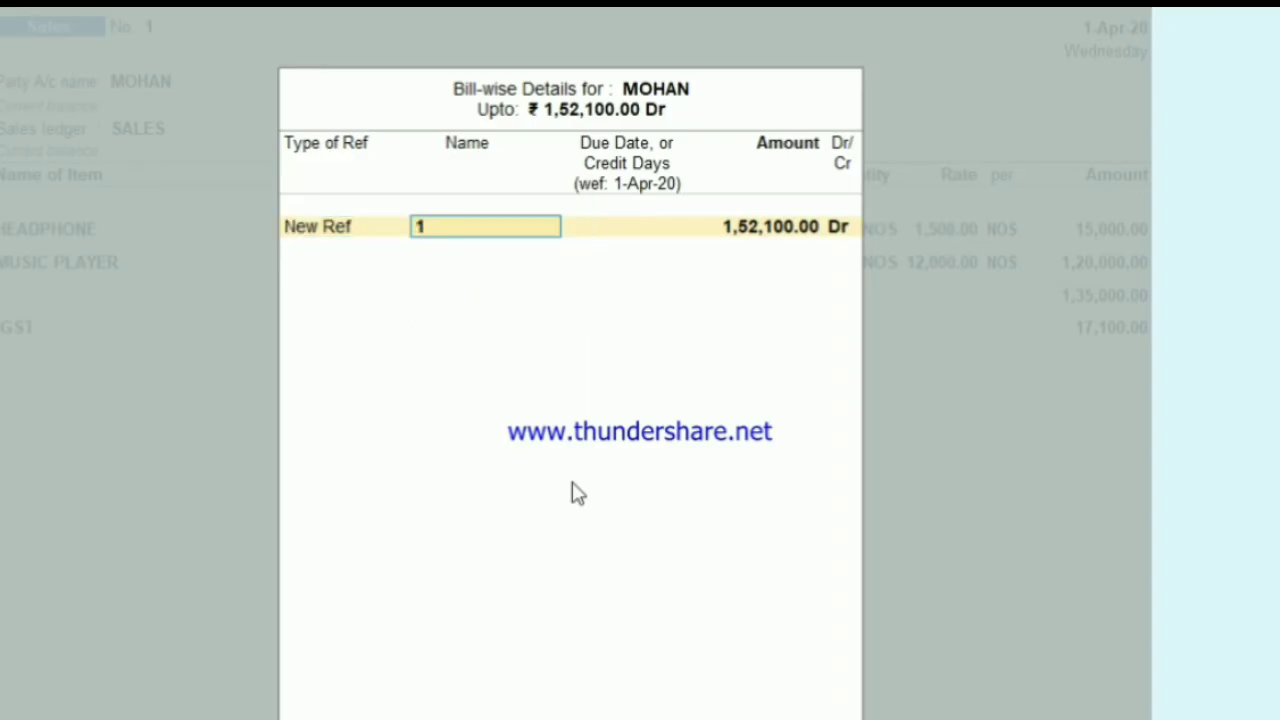
{"action": "key", "text": "Return"}
{"action": "key", "text": "Return"}
{"action": "key", "text": "Return"}
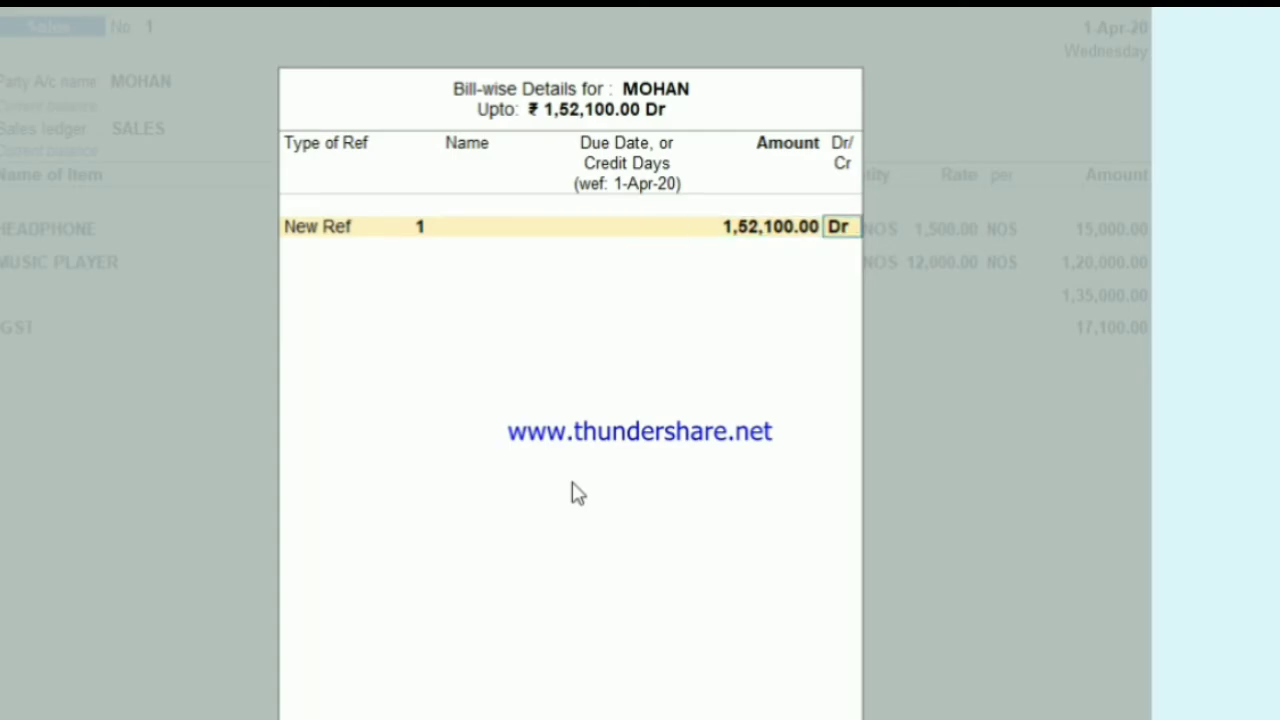
{"action": "key", "text": "Return"}
{"action": "key", "text": "Return"}
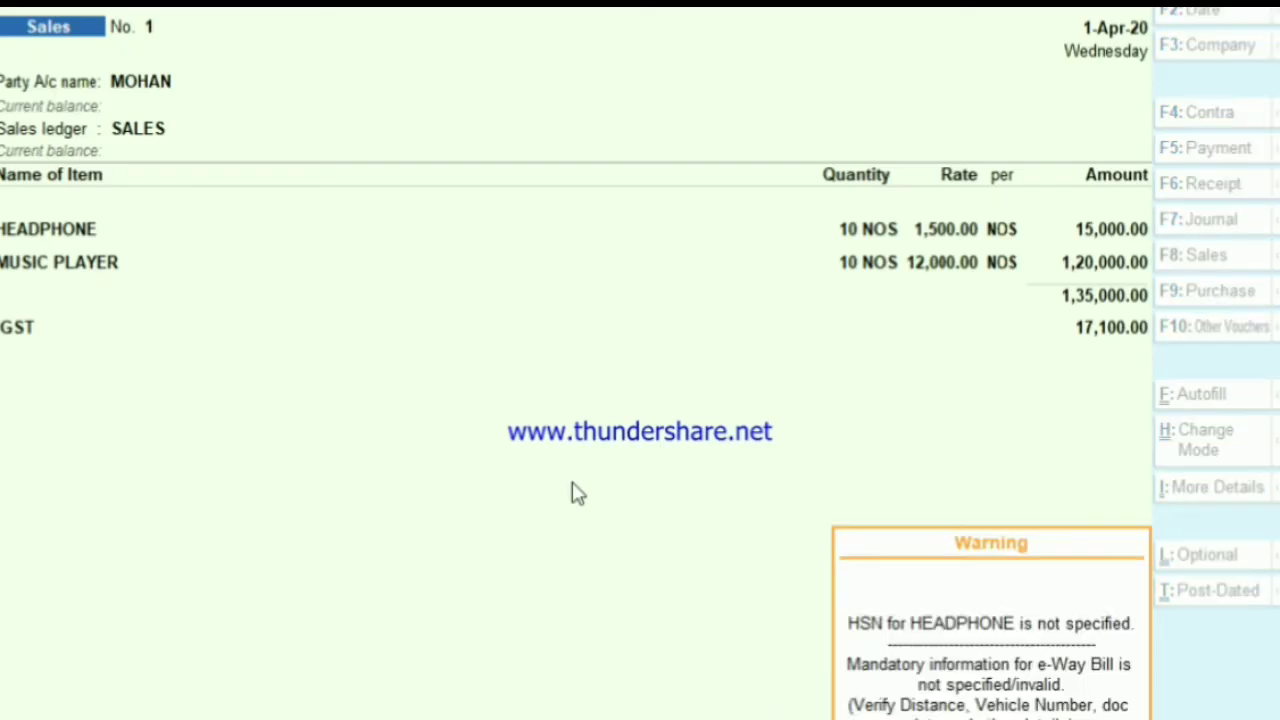
{"action": "key", "text": "Return"}
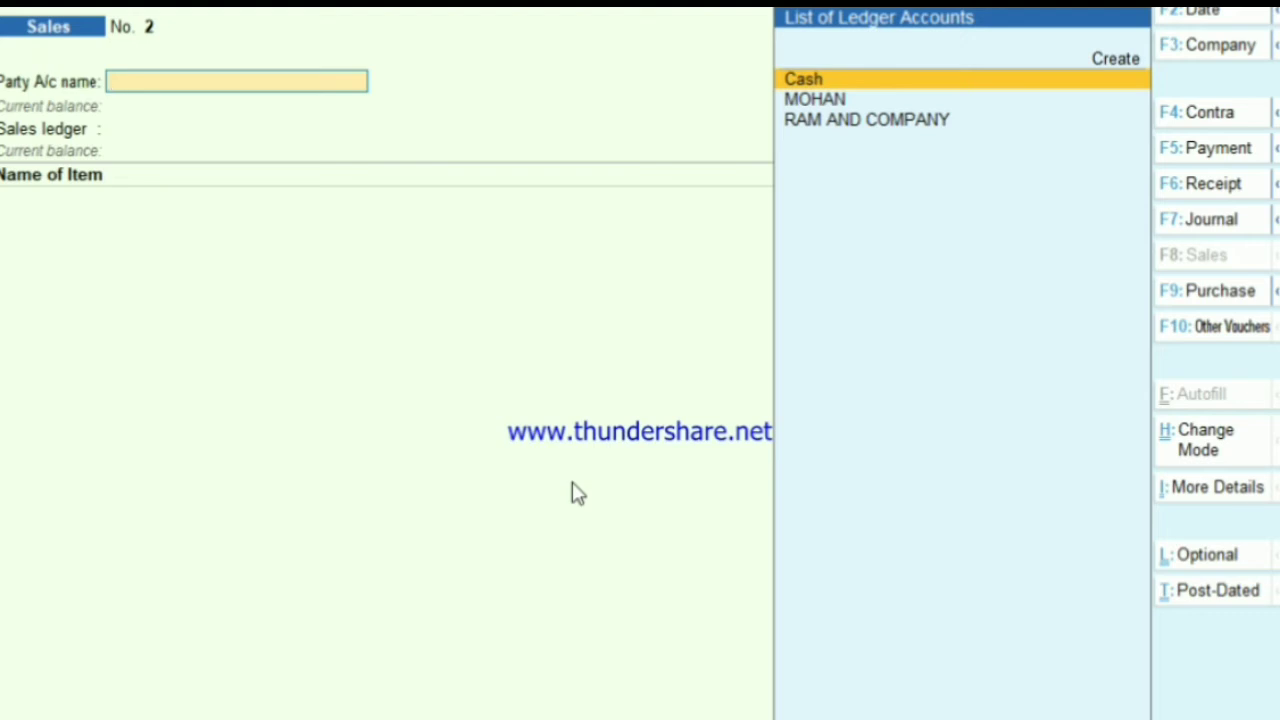
Step: Leave voucher entry and examine the detailed Balance Sheet, including Duties & Taxes under Current Liabilities
{"action": "key", "text": "Escape"}
{"action": "key", "text": "Escape"}
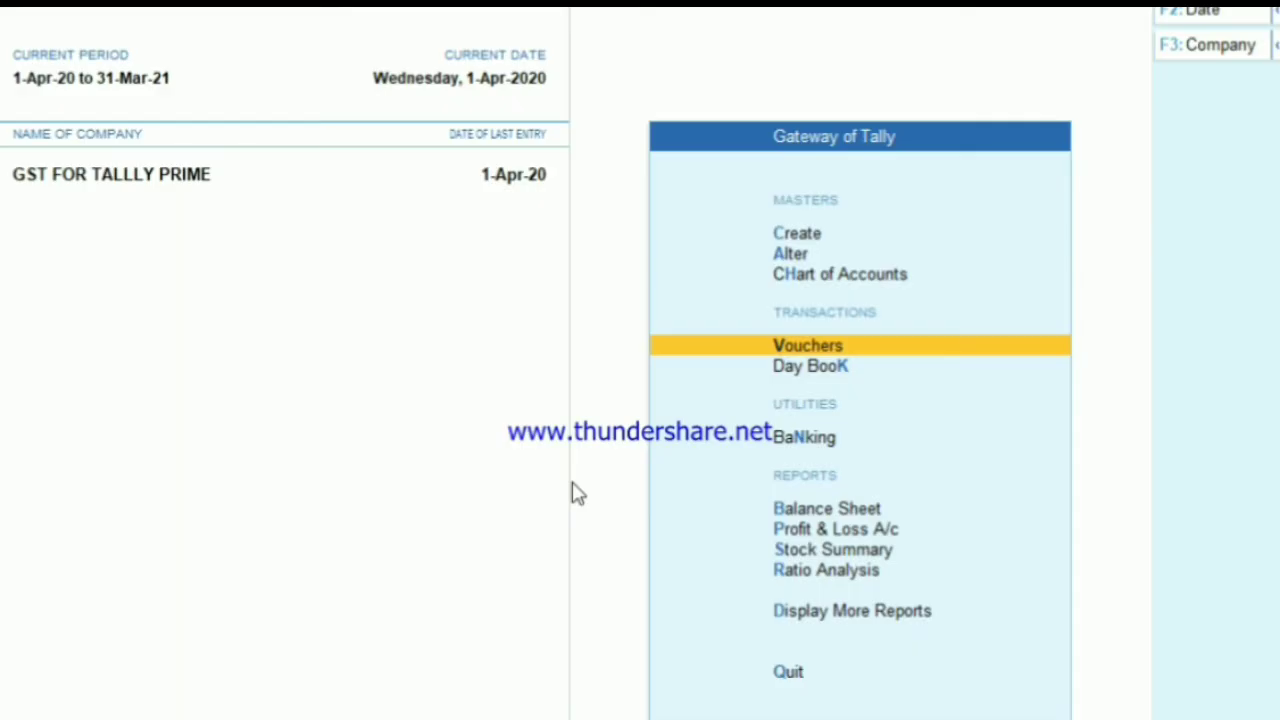
{"action": "key", "text": "Down"}
{"action": "key", "text": "Down"}
{"action": "key", "text": "Down"}
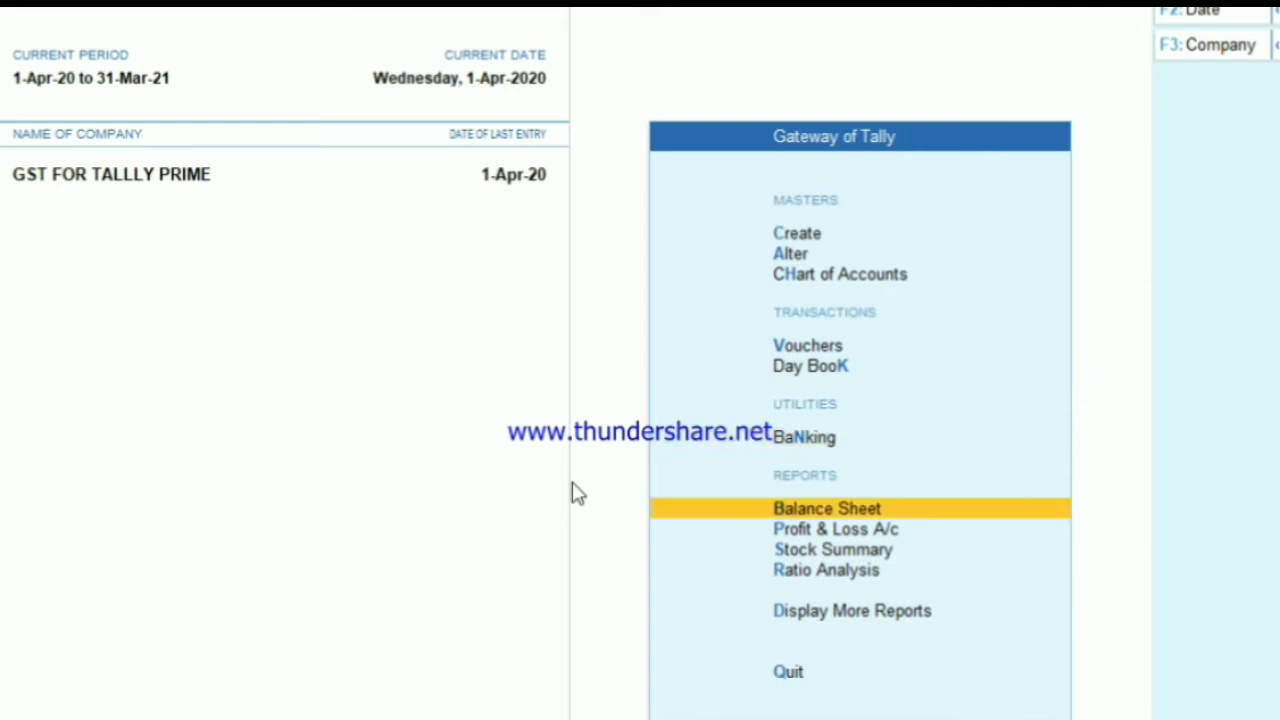
{"action": "key", "text": "Return"}
{"action": "key", "text": "alt+F5"}
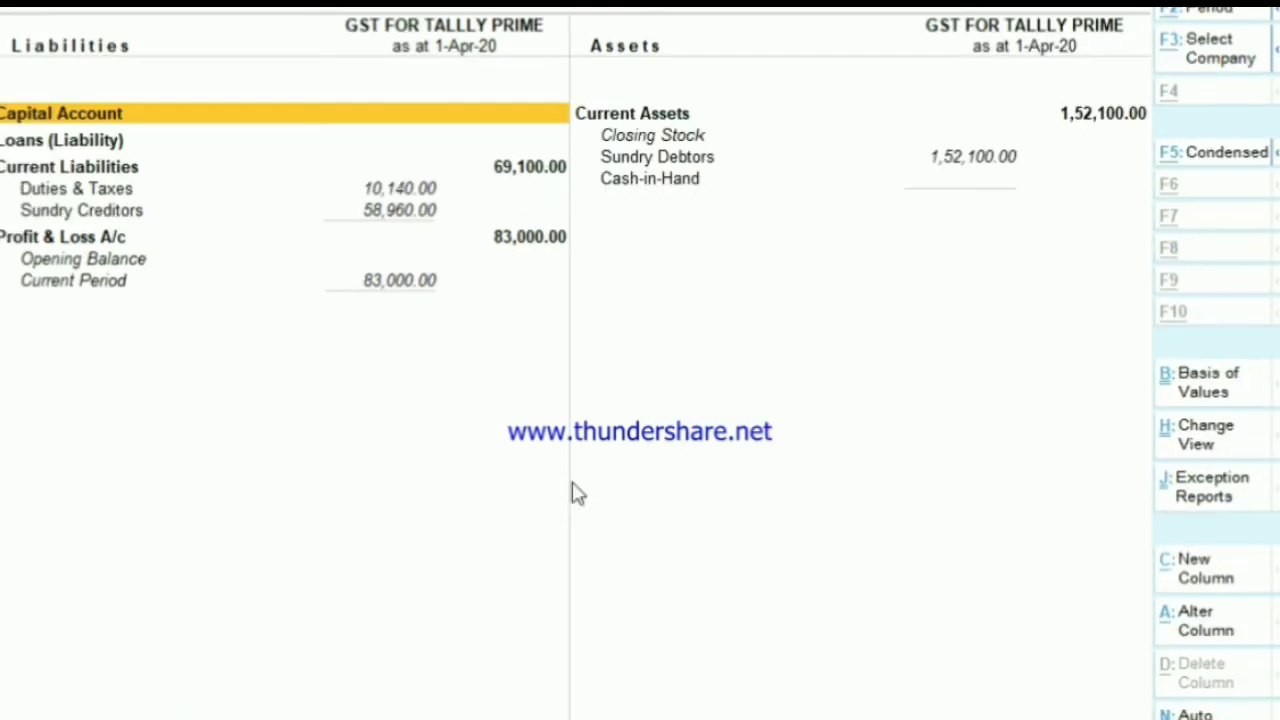
{"action": "key", "text": "Down"}
{"action": "key", "text": "Down"}
{"action": "key", "text": "Down"}
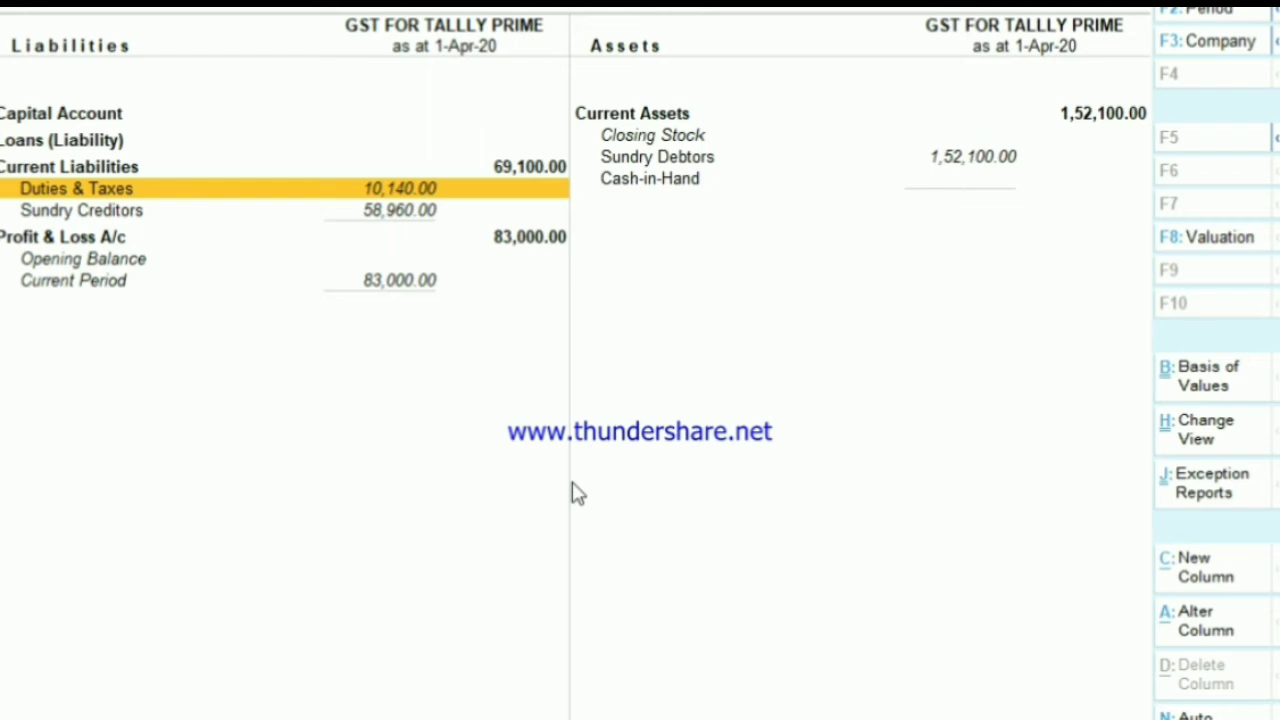
{"action": "key", "text": "Escape"}
Step: Open the GSTR-1 return from the GST reports to review the recorded sales
{"action": "key", "text": "Down"}
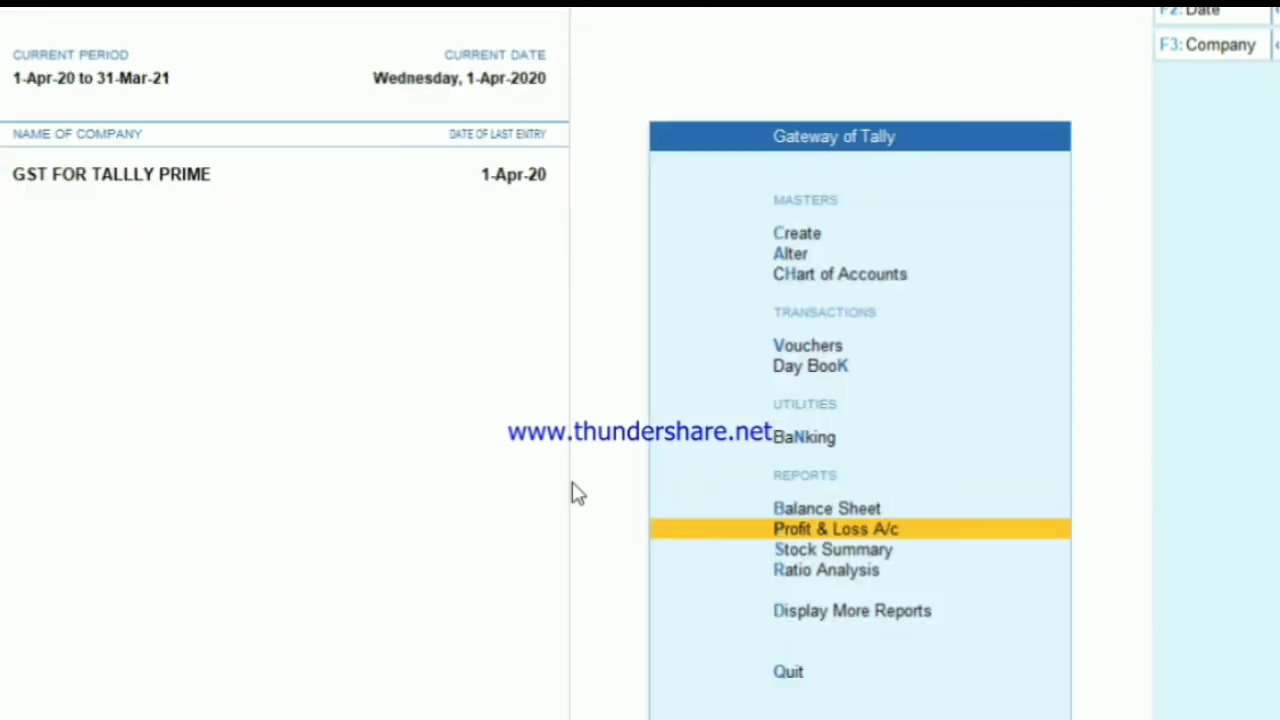
{"action": "key", "text": "Down"}
{"action": "key", "text": "Down"}
{"action": "key", "text": "Down"}
{"action": "key", "text": "Down"}
{"action": "key", "text": "Up"}
{"action": "key", "text": "Return"}
{"action": "key", "text": "Down"}
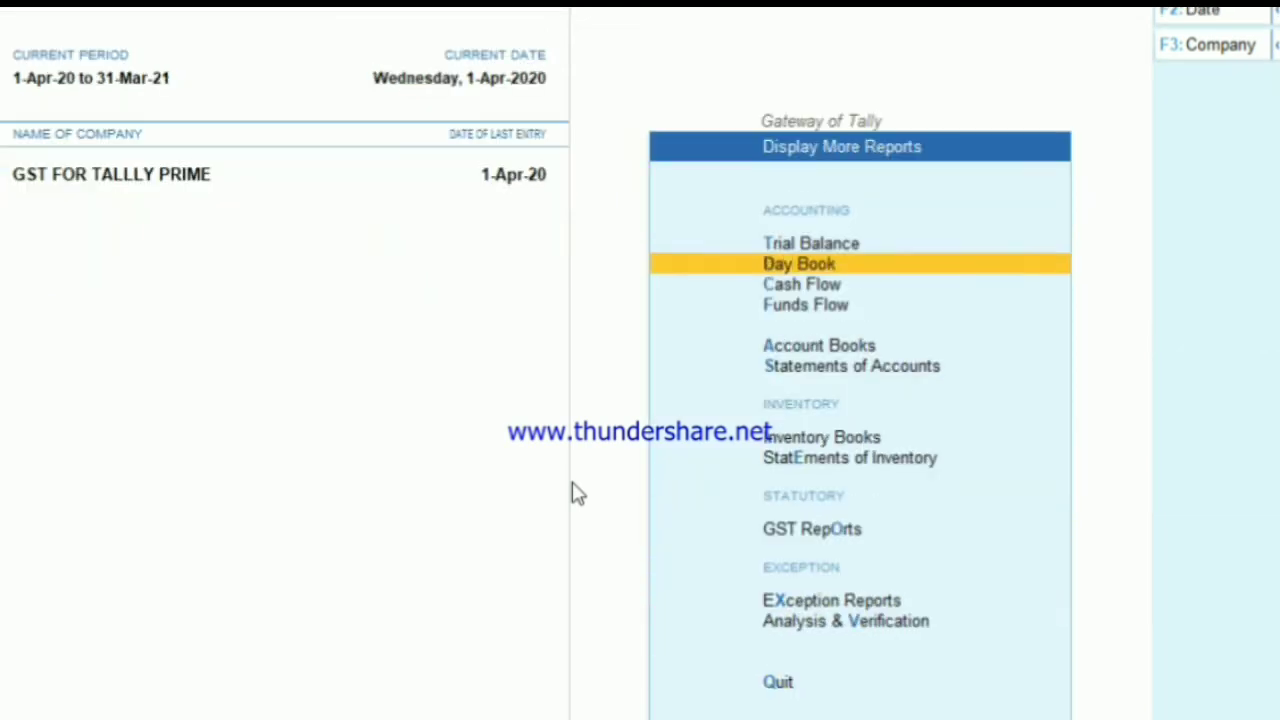
{"action": "key", "text": "Down"}
{"action": "key", "text": "Down"}
{"action": "key", "text": "Down"}
{"action": "key", "text": "Down"}
{"action": "key", "text": "Down"}
{"action": "key", "text": "Down"}
{"action": "key", "text": "Down"}
{"action": "key", "text": "Down"}
{"action": "key", "text": "Up"}
{"action": "key", "text": "Return"}
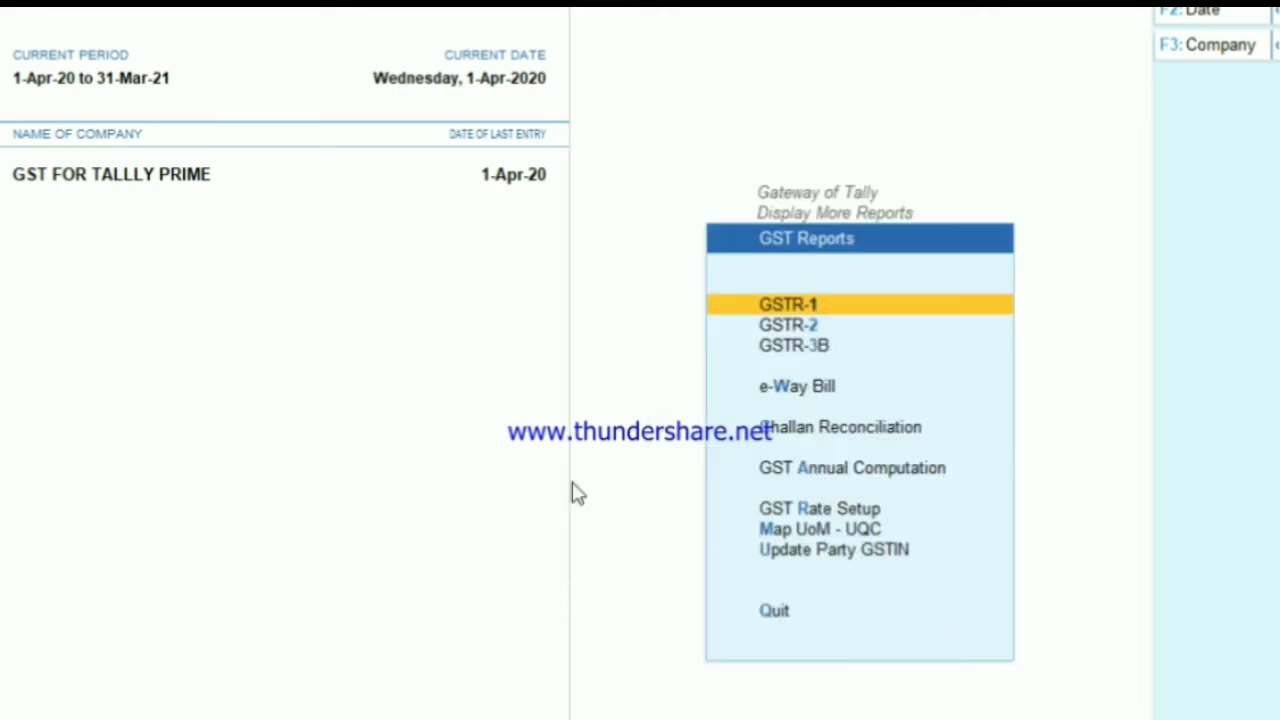
{"action": "key", "text": "Return"}
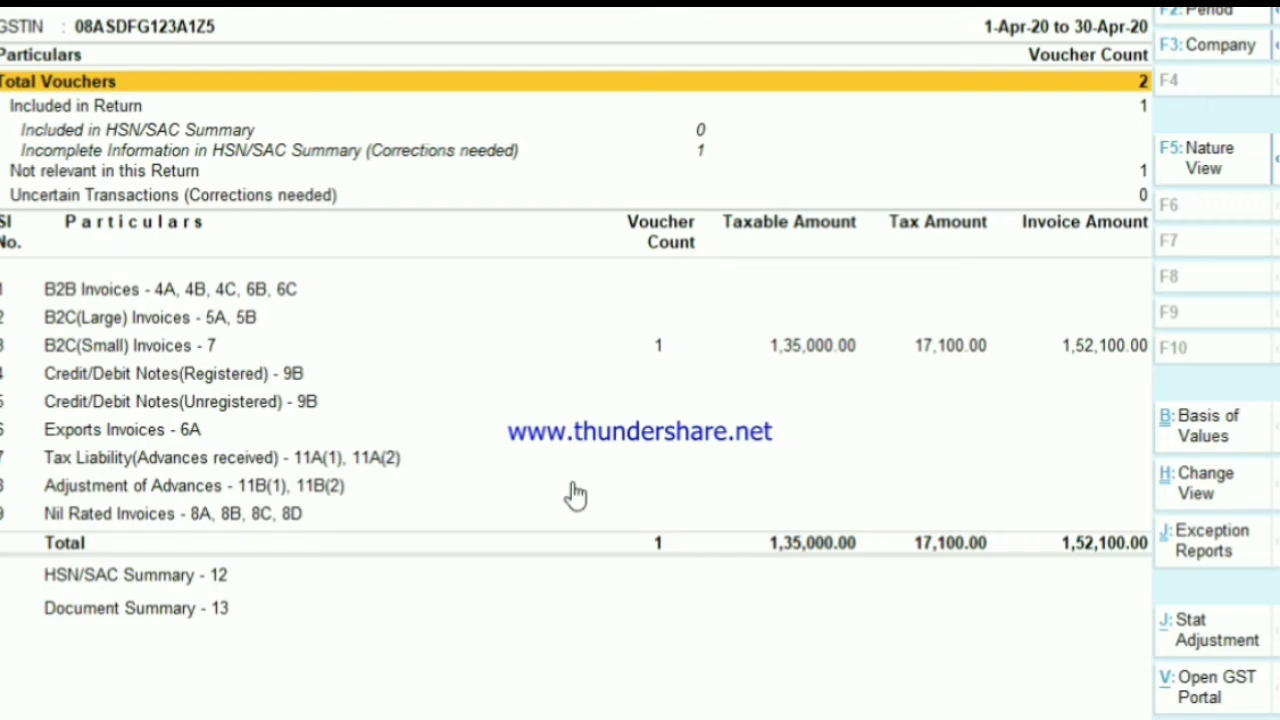
Step: Switch GSTR-1 to the Nature-wise view, examine the outward supplies, and close the report
{"action": "key", "text": "ctrl+h"}
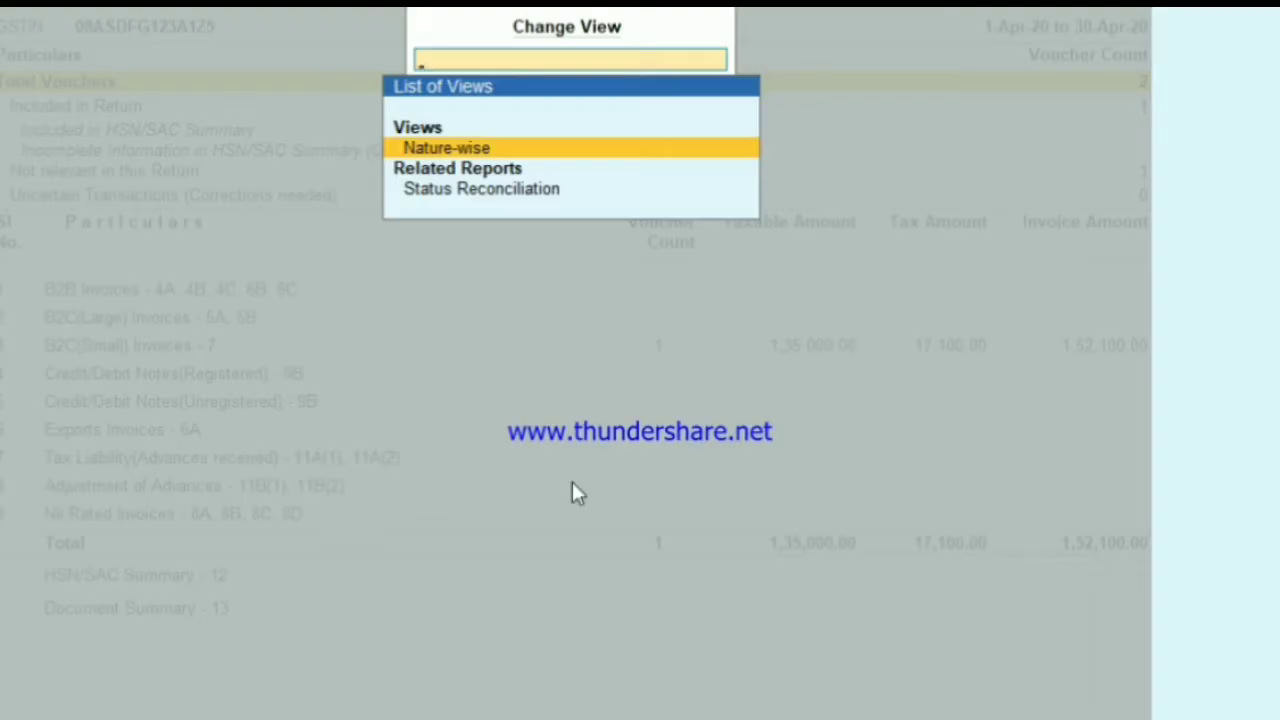
{"action": "key", "text": "Return"}
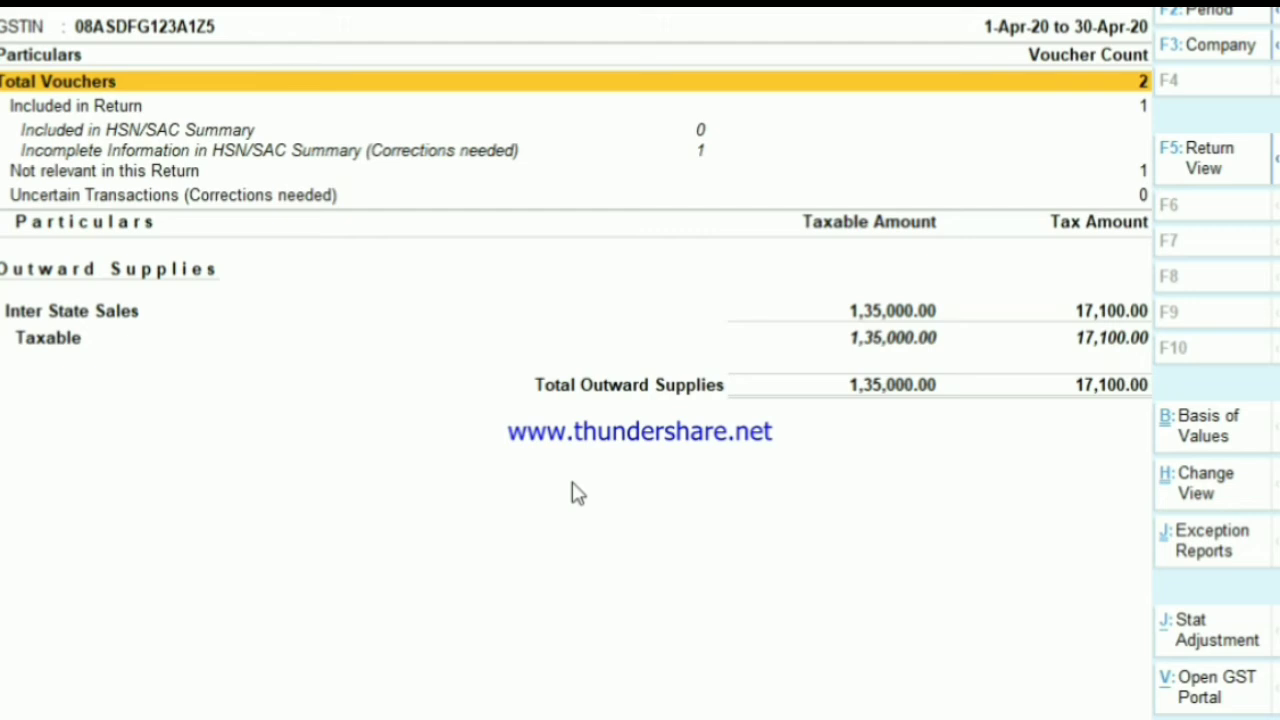
{"action": "key", "text": "Escape"}
Step: Open the GSTR-3B return, examine its outward supplies and interstate purchases, and leave the GST reports
{"action": "key", "text": "Down"}
{"action": "key", "text": "Down"}
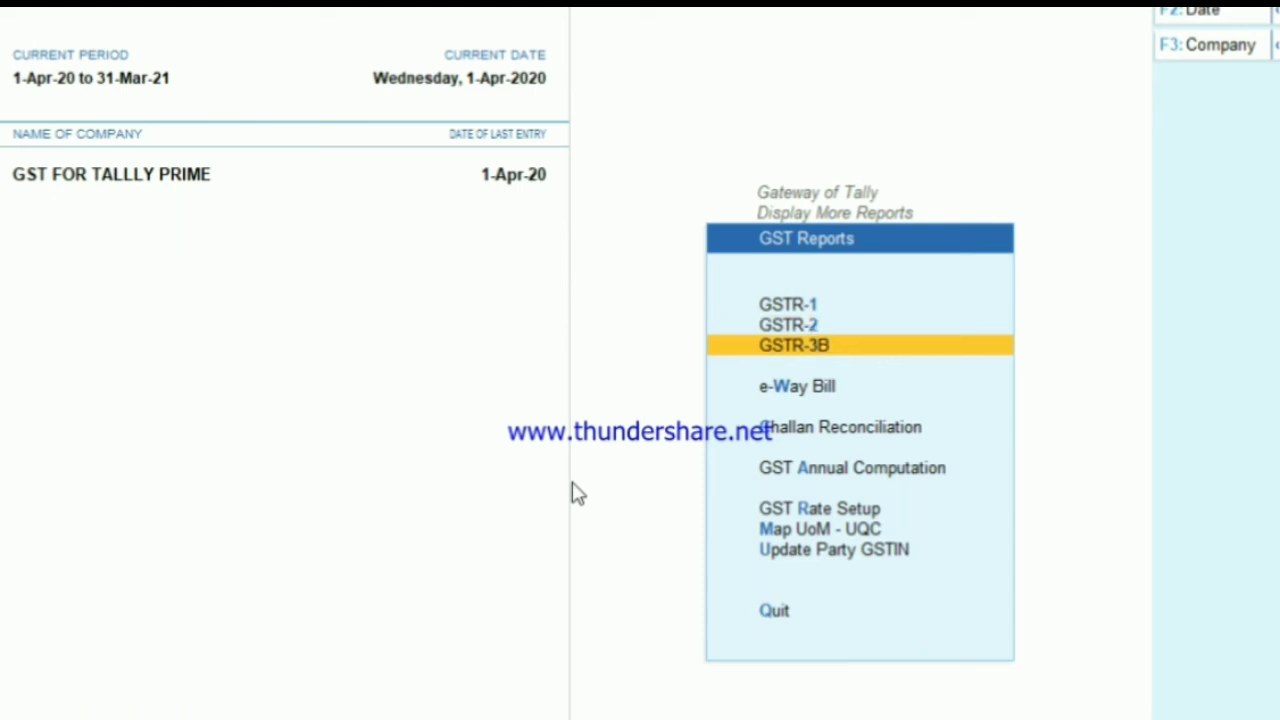
{"action": "key", "text": "Return"}
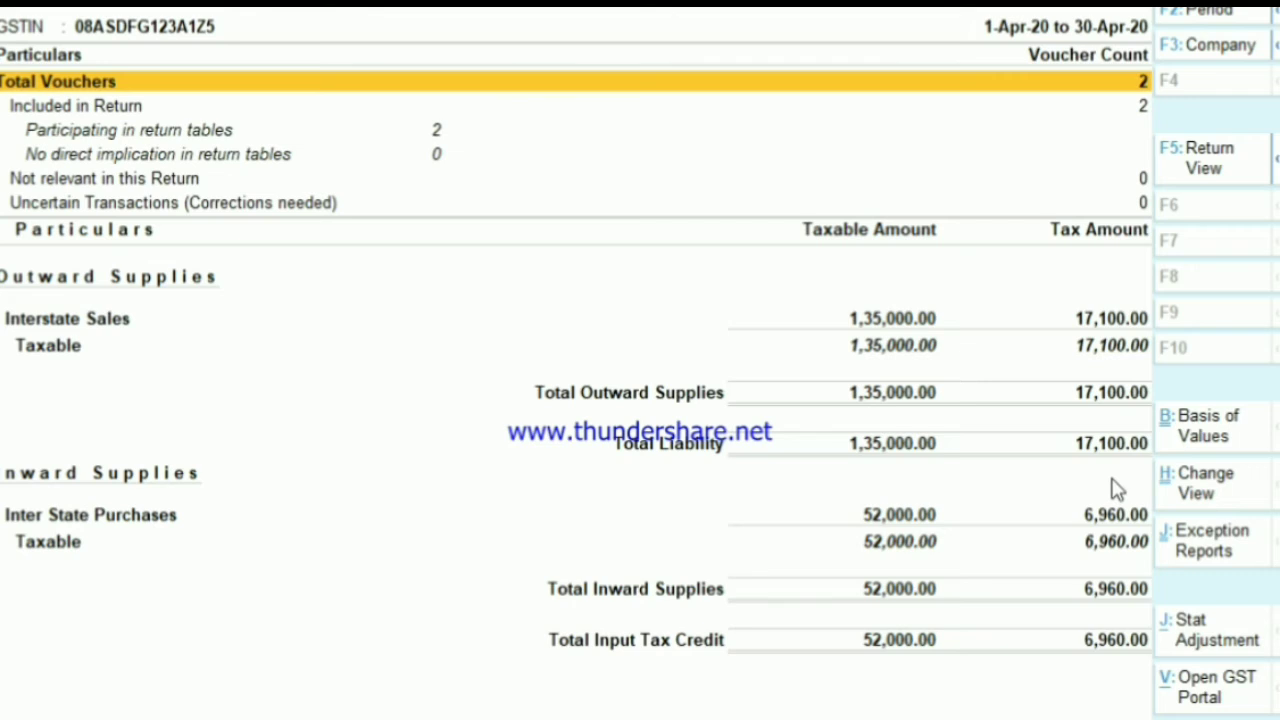
{"action": "key", "text": "Down"}
{"action": "key", "text": "Down"}
{"action": "key", "text": "Down"}
{"action": "key", "text": "Down"}
{"action": "key", "text": "Down"}
{"action": "key", "text": "Down"}
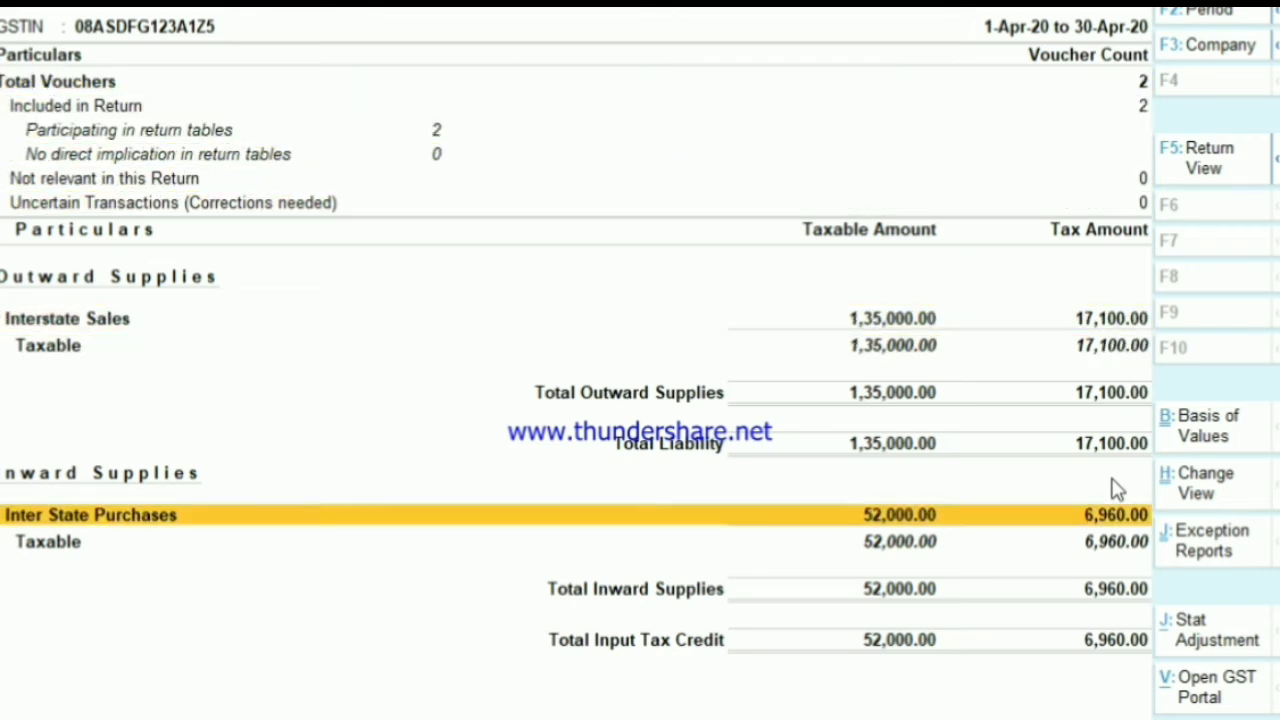
{"action": "key", "text": "Up"}
{"action": "key", "text": "Down"}
{"action": "key", "text": "Down"}
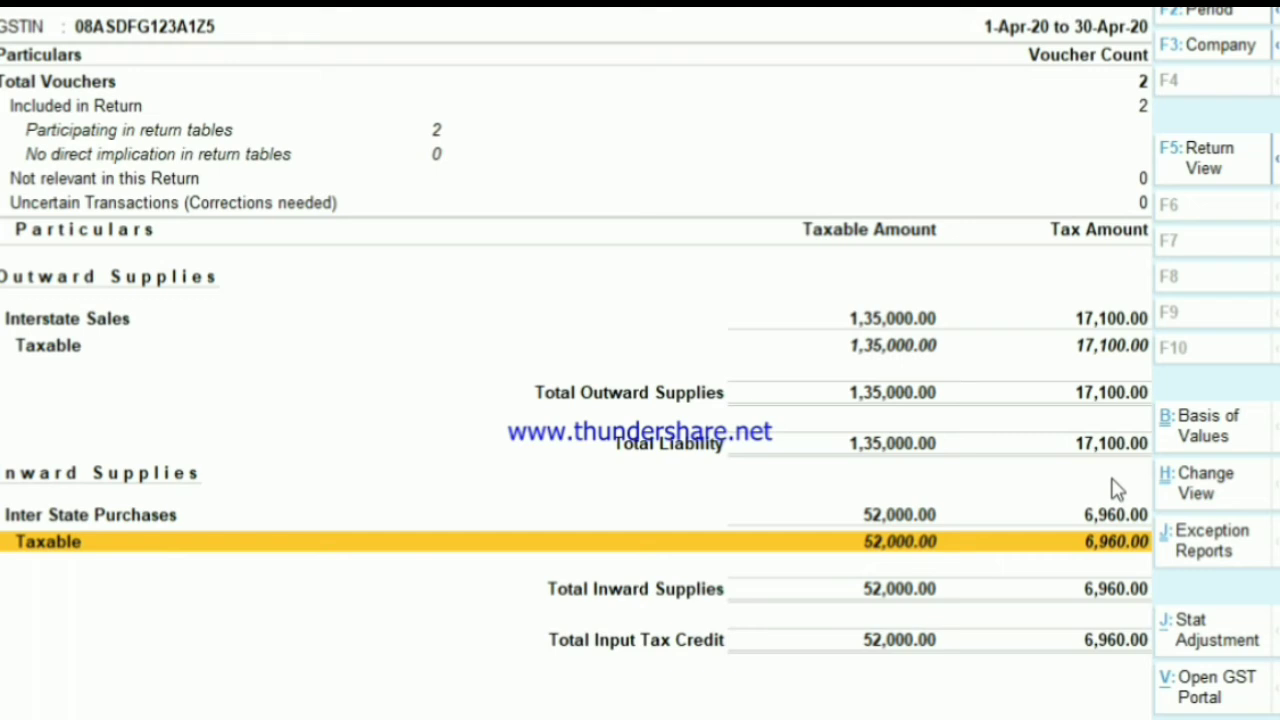
{"action": "key", "text": "Escape"}
{"action": "key", "text": "Escape"}
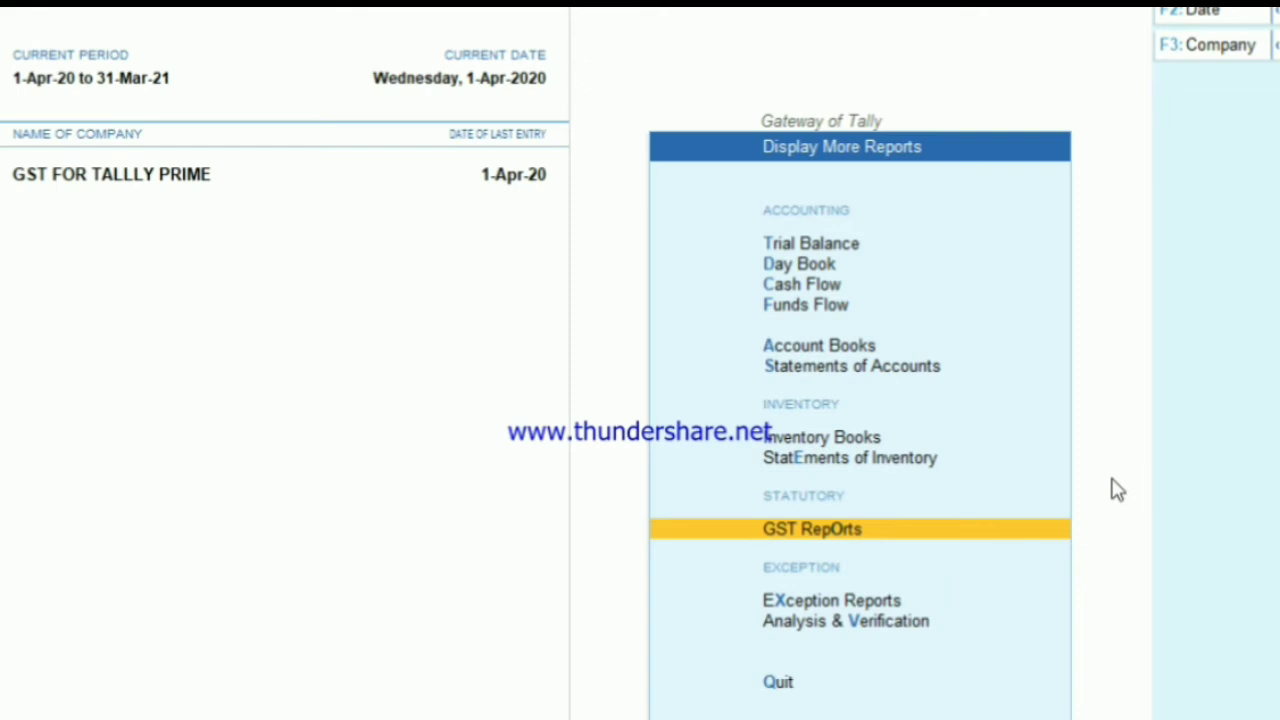
Step: Return to the Gateway of Tally and open a new Journal voucher
{"action": "key", "text": "Up"}
{"action": "key", "text": "Up"}
{"action": "key", "text": "Up"}
{"action": "key", "text": "Escape"}
{"action": "key", "text": "Up"}
{"action": "key", "text": "Up"}
{"action": "key", "text": "Up"}
{"action": "key", "text": "Up"}
{"action": "key", "text": "Up"}
{"action": "key", "text": "Up"}
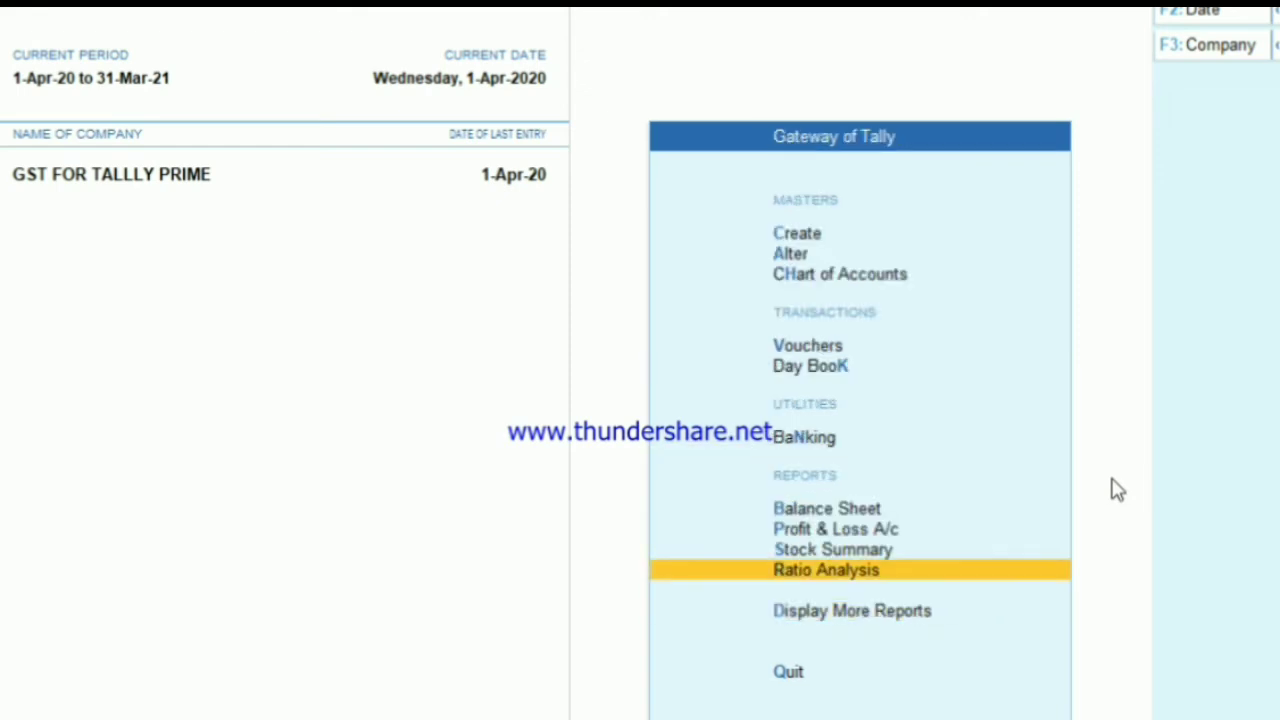
{"action": "key", "text": "Up"}
{"action": "key", "text": "Return"}
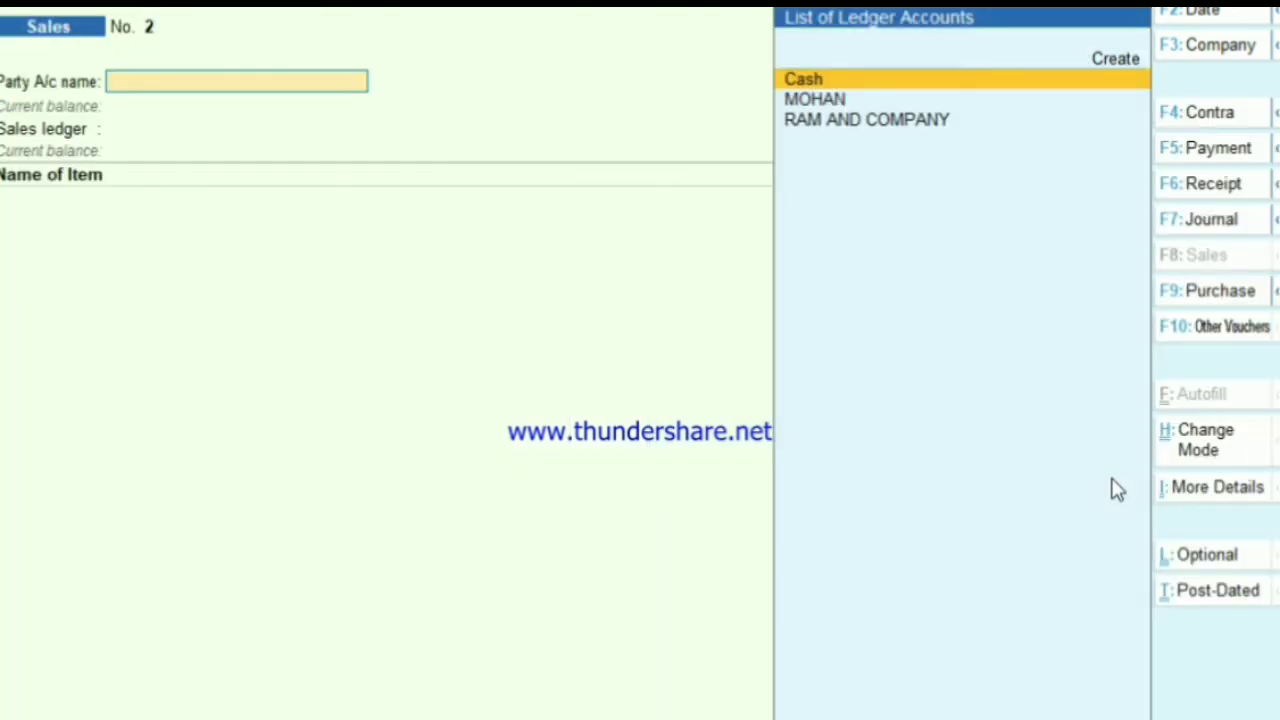
{"action": "key", "text": "F7"}
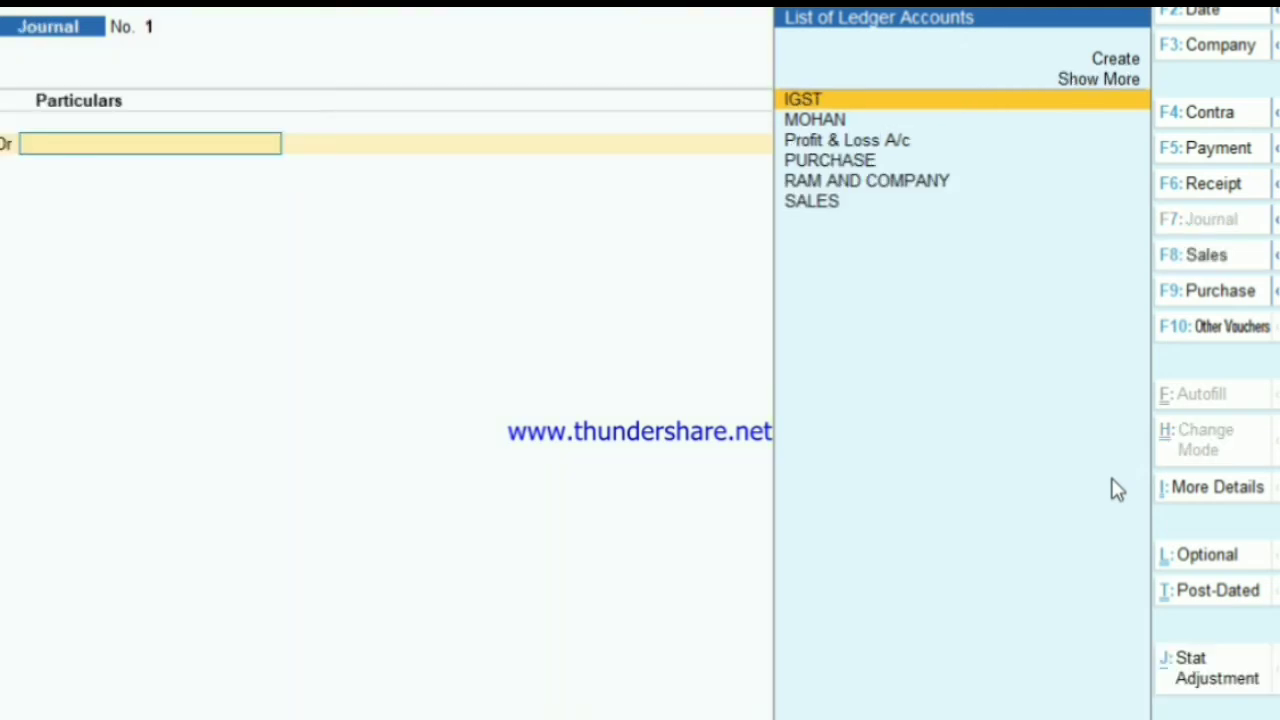
Step: Debit the IGST ledger with 10,140 in the journal voucher
{"action": "type", "text": "I"}
{"action": "key", "text": "Return"}
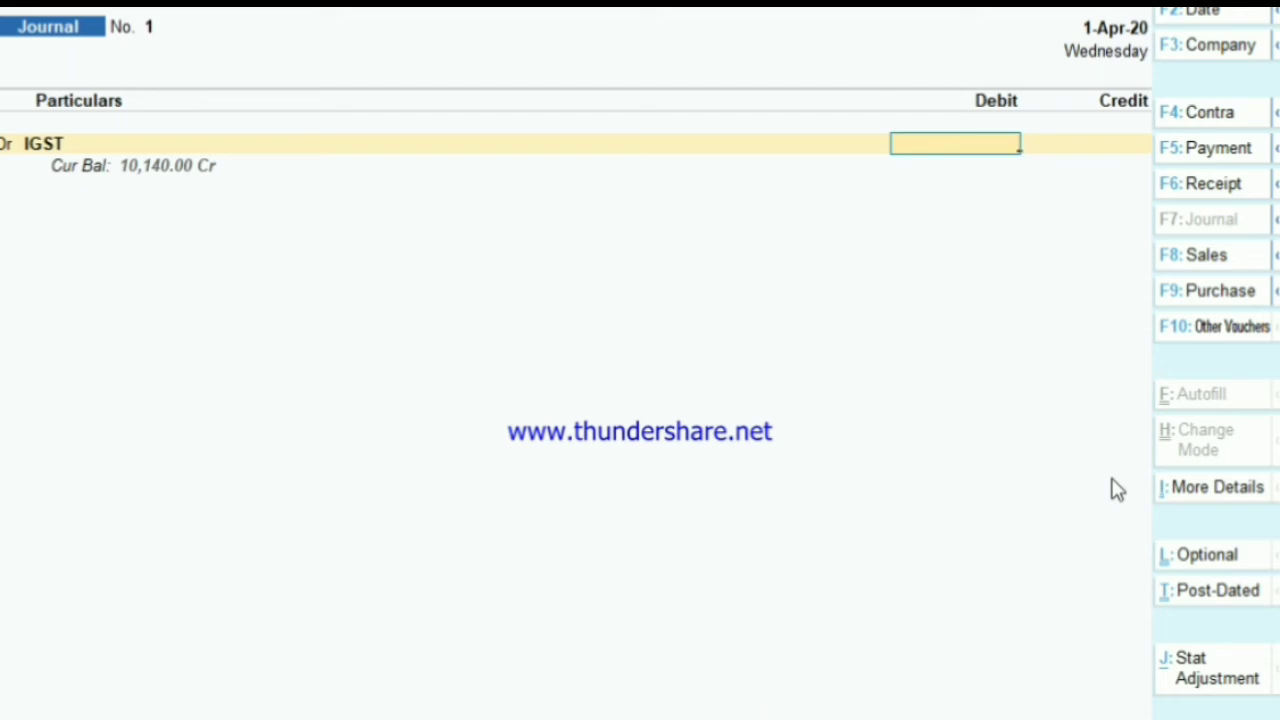
{"action": "type", "text": "104"}
{"action": "key", "text": "BackSpace"}
{"action": "type", "text": "140"}
{"action": "key", "text": "Return"}
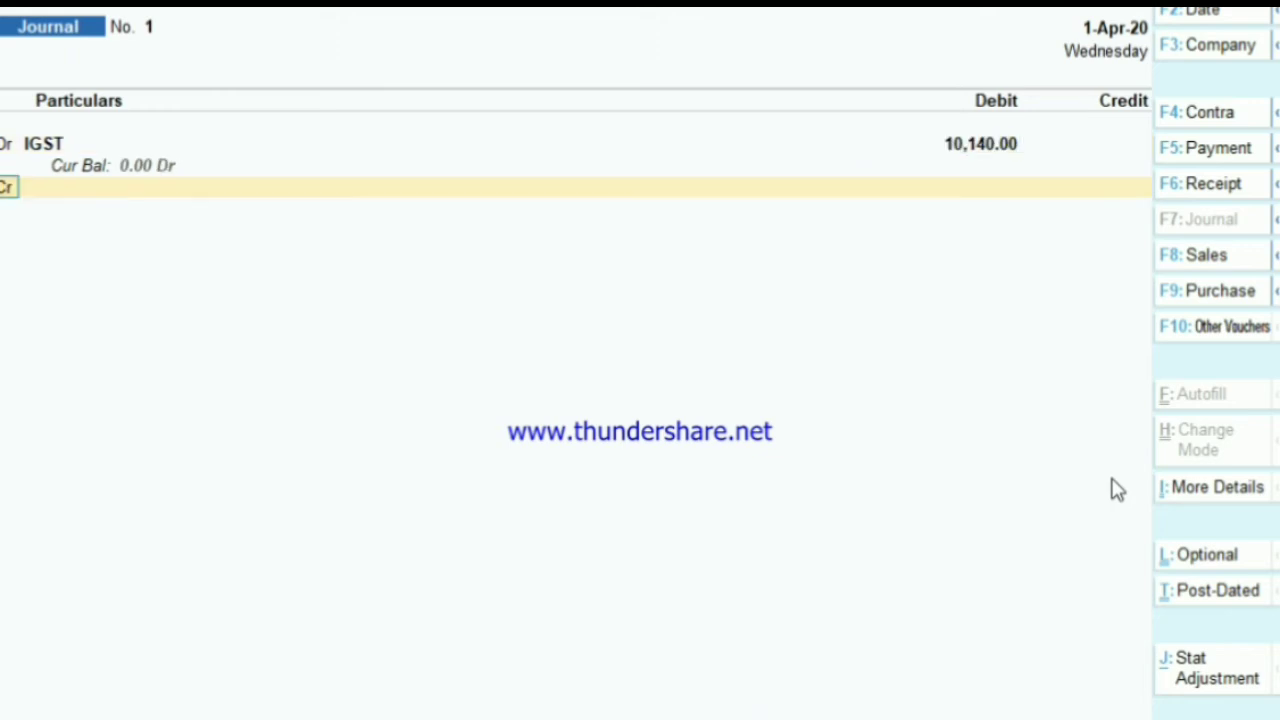
Step: Start creating a ledger named GST ADJUSTMENT for the journal's credit line
{"action": "key", "text": "Return"}
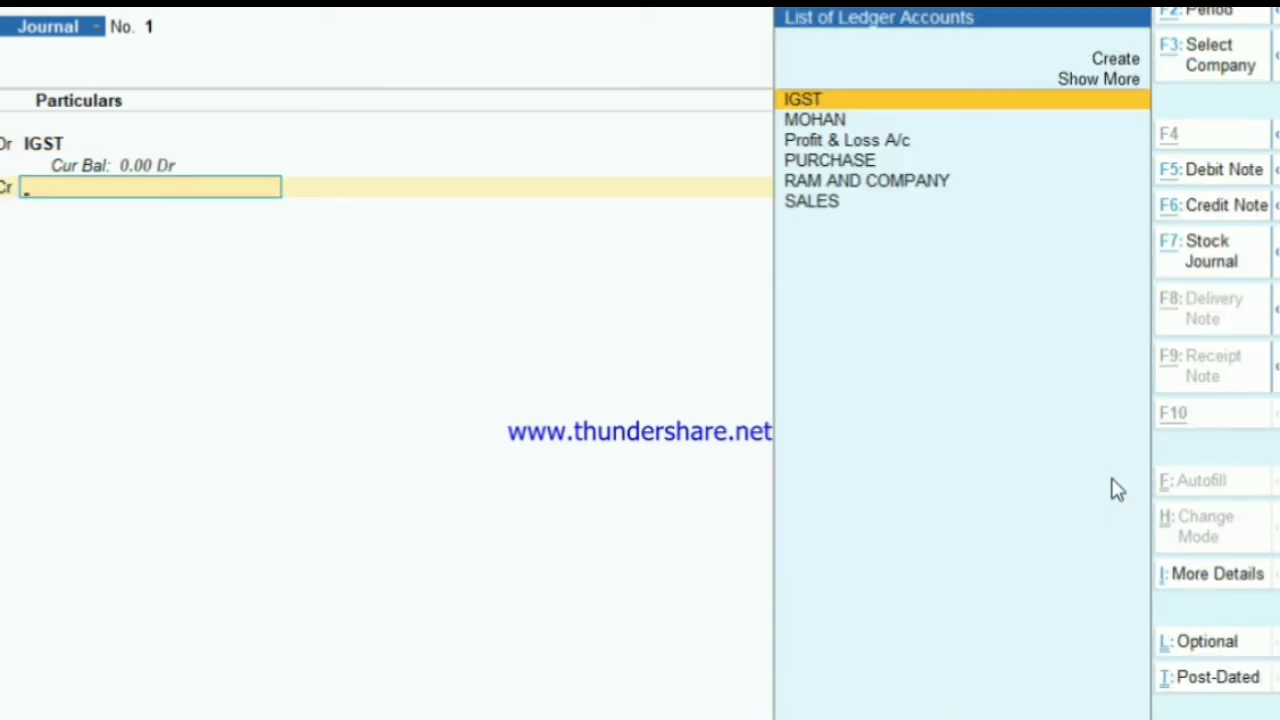
{"action": "key", "text": "alt+c"}
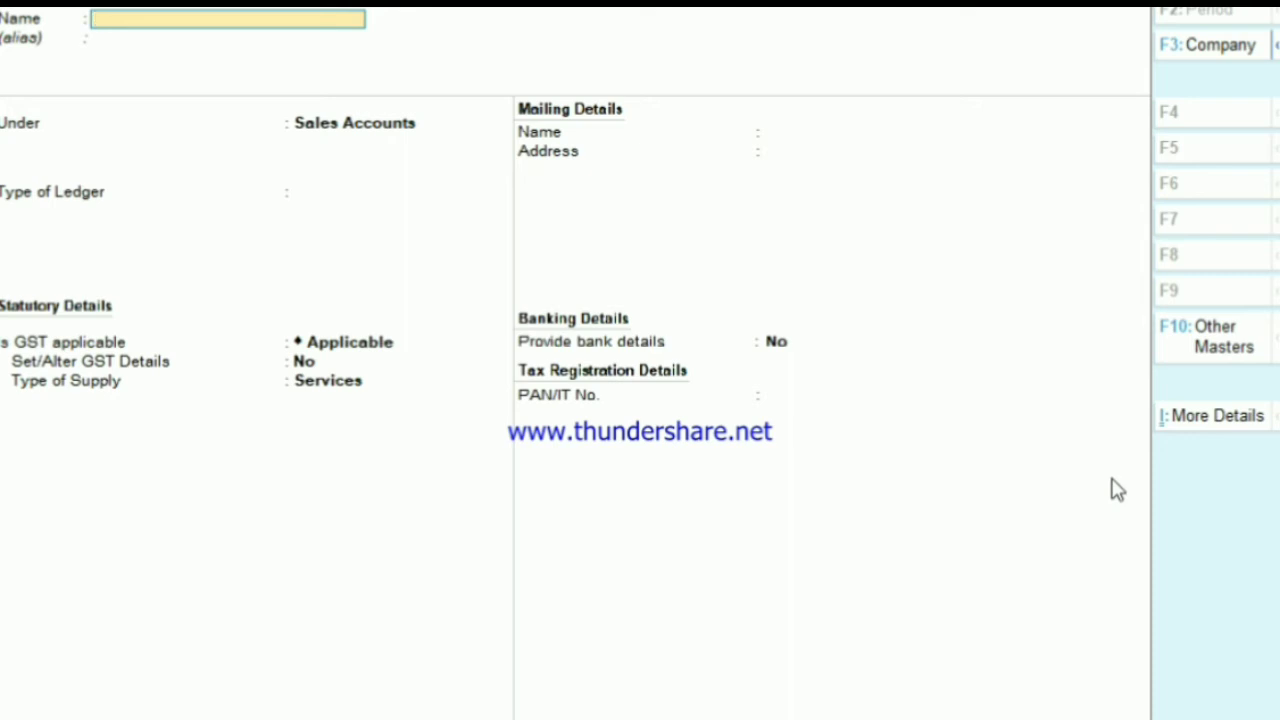
{"action": "type", "text": "GST ADU"}
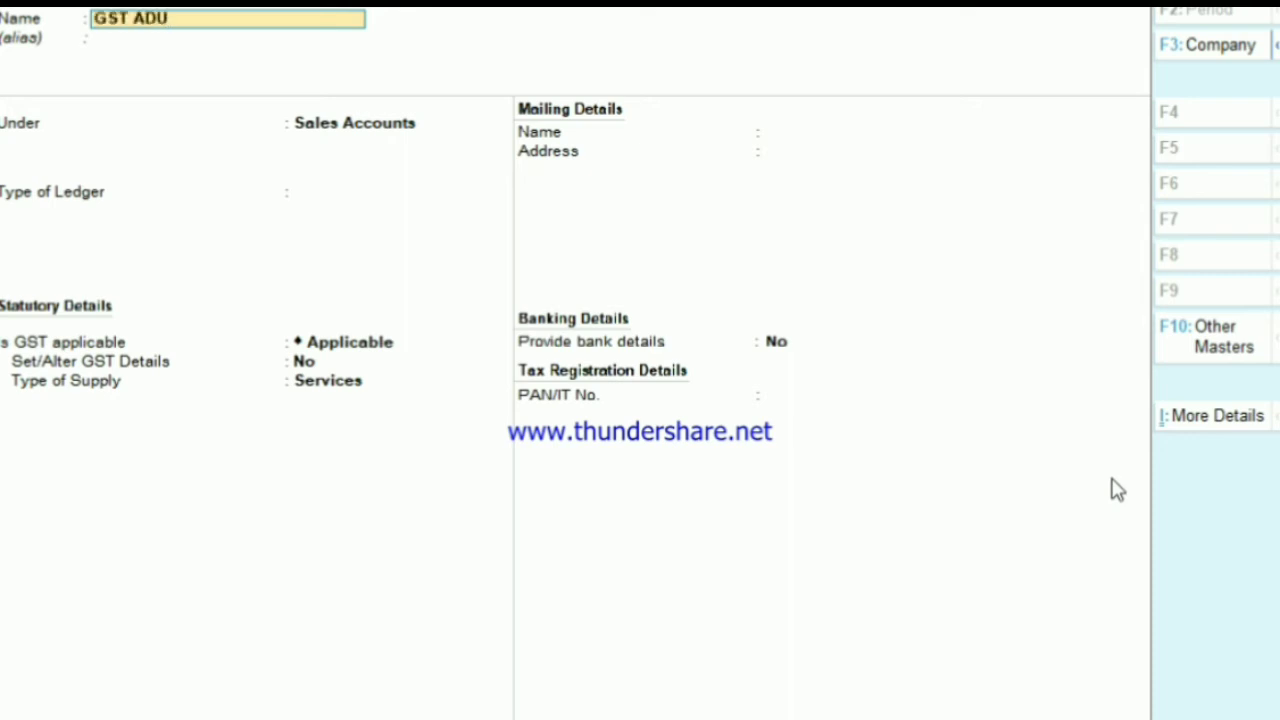
{"action": "key", "text": "BackSpace"}
{"action": "key", "text": "BackSpace"}
{"action": "type", "text": "DJUSM"}
{"action": "key", "text": "BackSpace"}
{"action": "type", "text": "TMENT"}
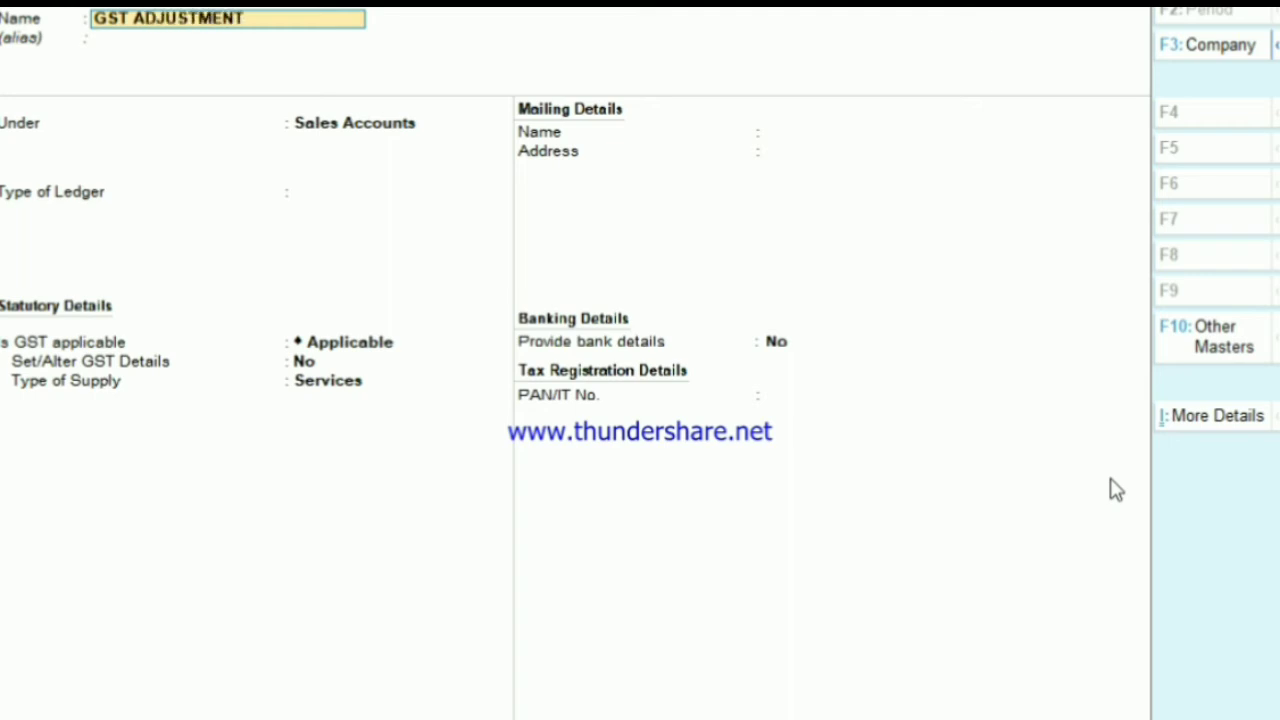
{"action": "key", "text": "Return"}
Step: Place the GST ADJUSTMENT ledger under Provisions without bank details and save it
{"action": "key", "text": "Return"}
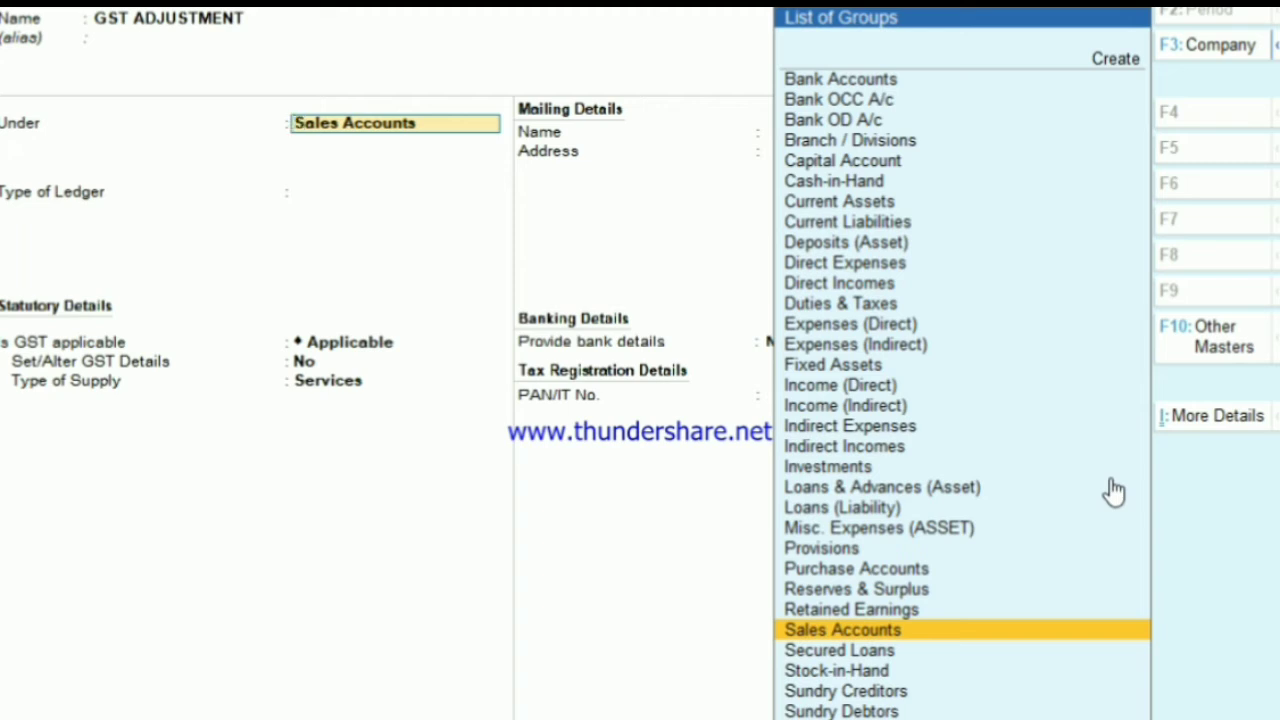
{"action": "type", "text": "P"}
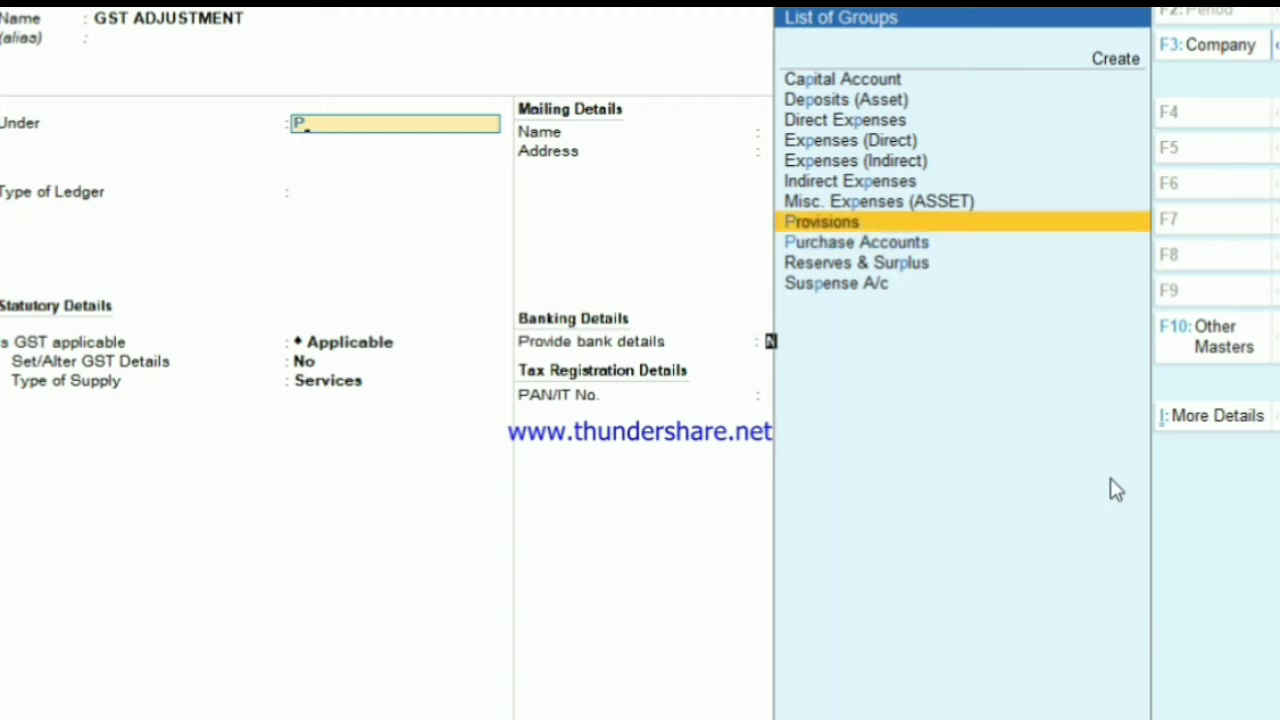
{"action": "key", "text": "Return"}
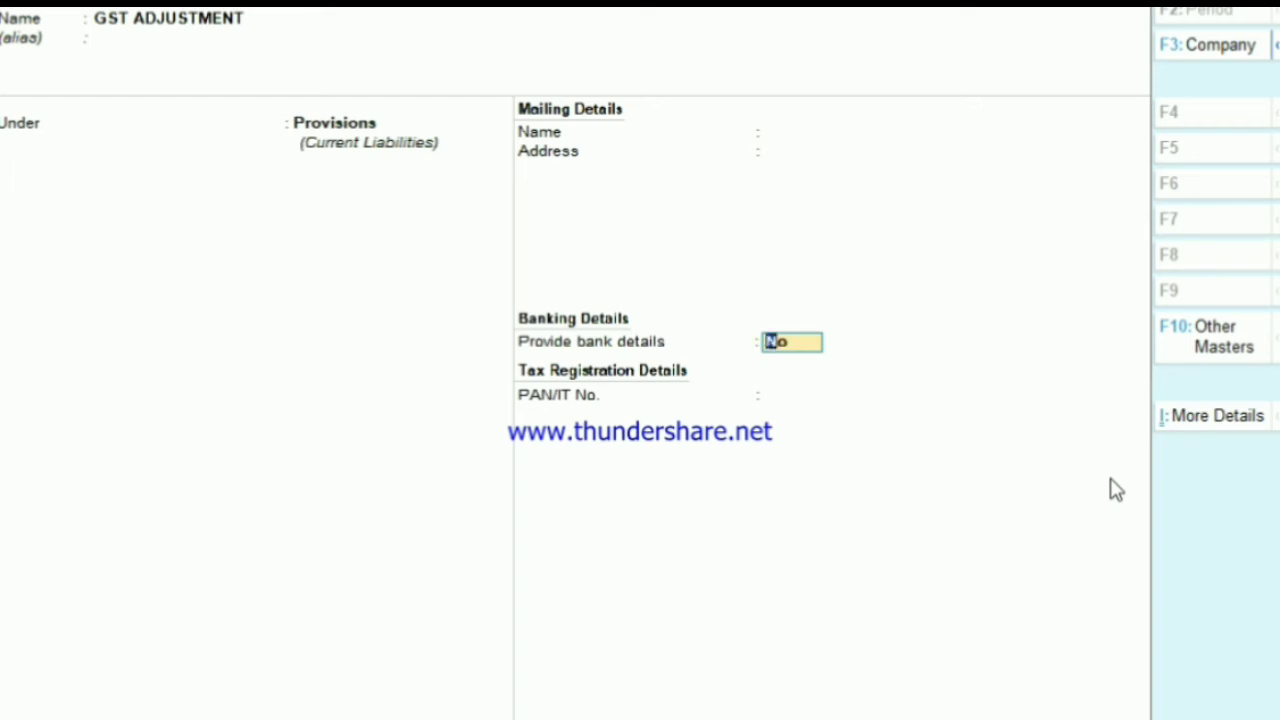
{"action": "key", "text": "Return"}
{"action": "key", "text": "Return"}
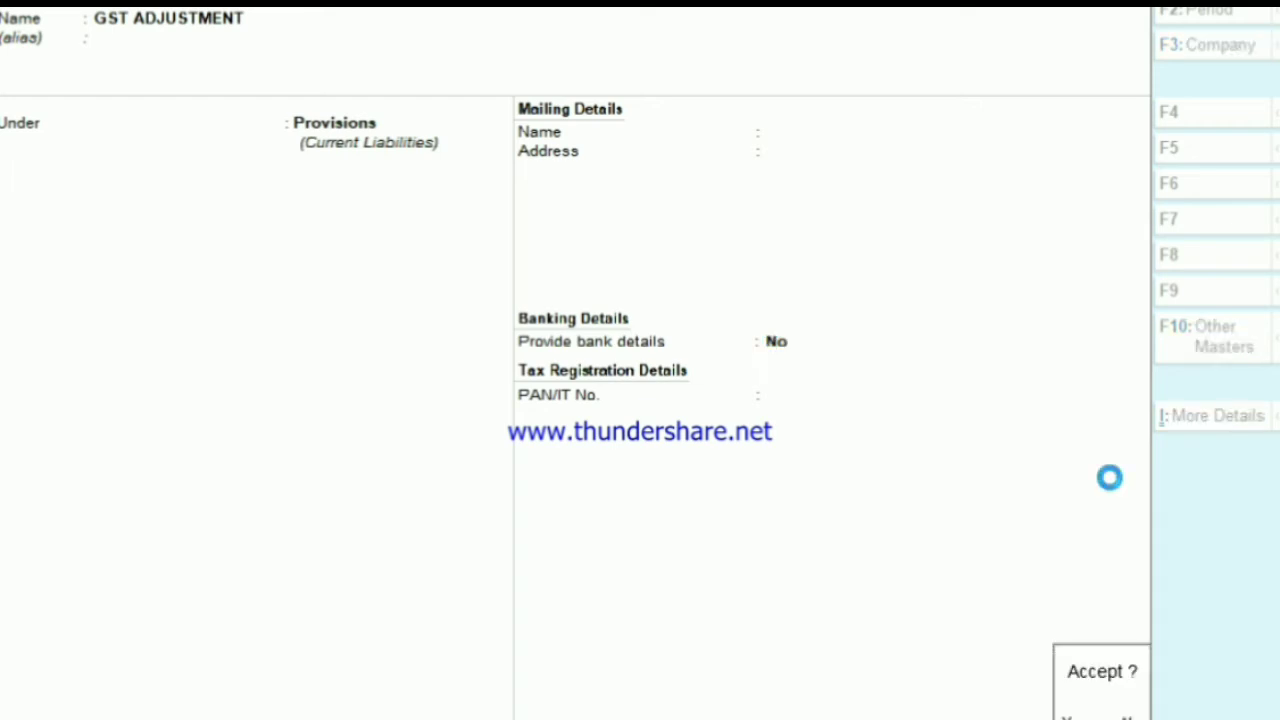
{"action": "key", "text": "Return"}
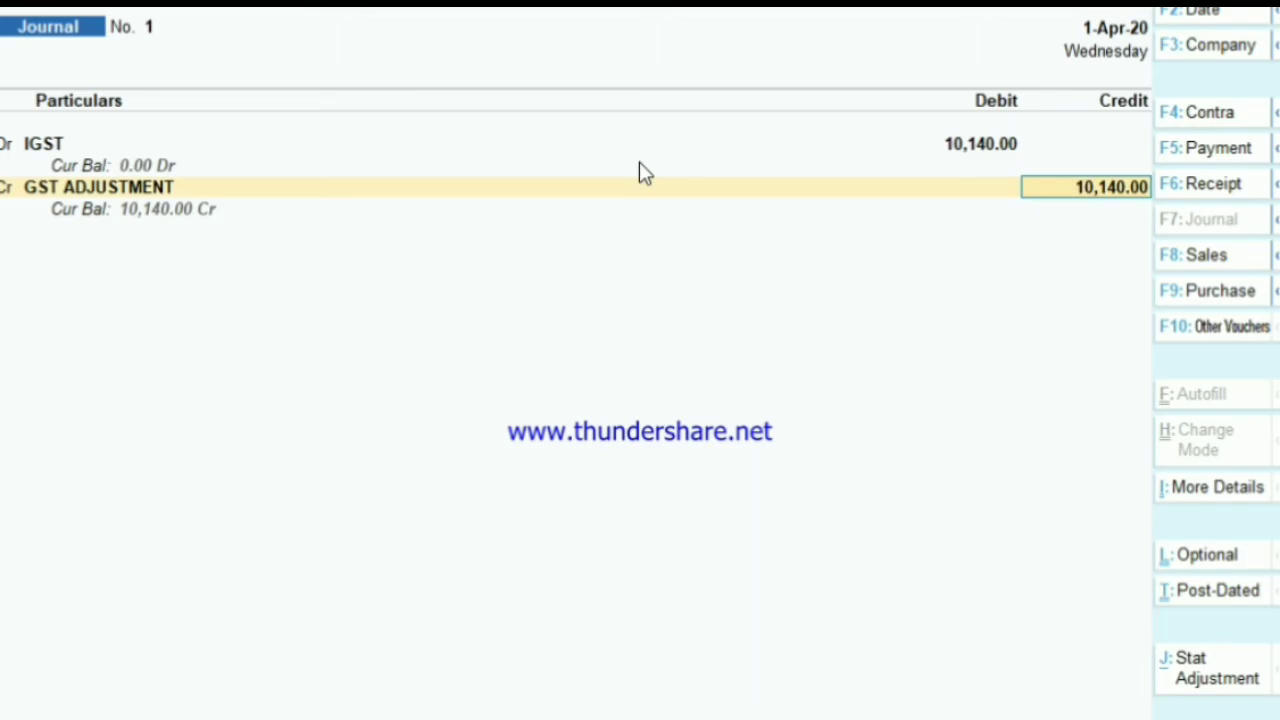
{"action": "key", "text": "F2"}
{"action": "type", "text": "31-"}
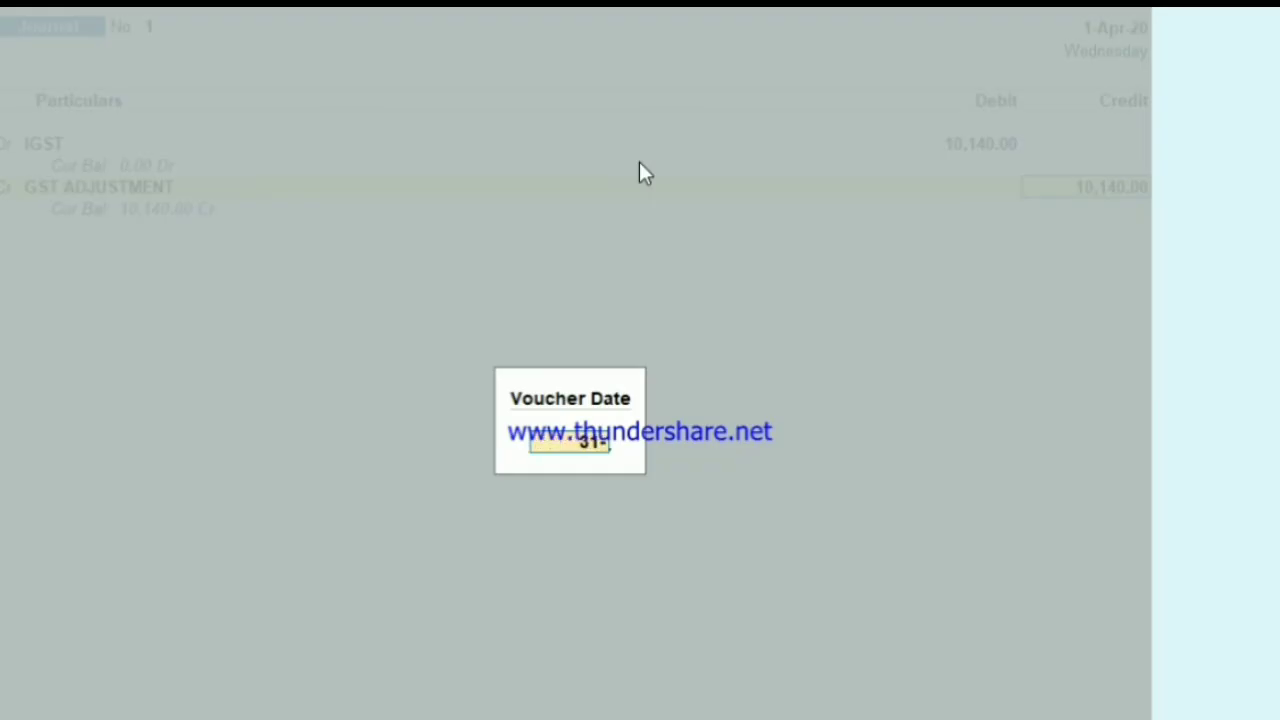
{"action": "type", "text": "4"}
{"action": "key", "text": "BackSpace"}
{"action": "key", "text": "BackSpace"}
{"action": "key", "text": "BackSpace"}
{"action": "key", "text": "BackSpace"}
{"action": "type", "text": "31-4"}
{"action": "key", "text": "BackSpace"}
{"action": "key", "text": "BackSpace"}
{"action": "key", "text": "BackSpace"}
{"action": "key", "text": "BackSpace"}
{"action": "key", "text": "Escape"}
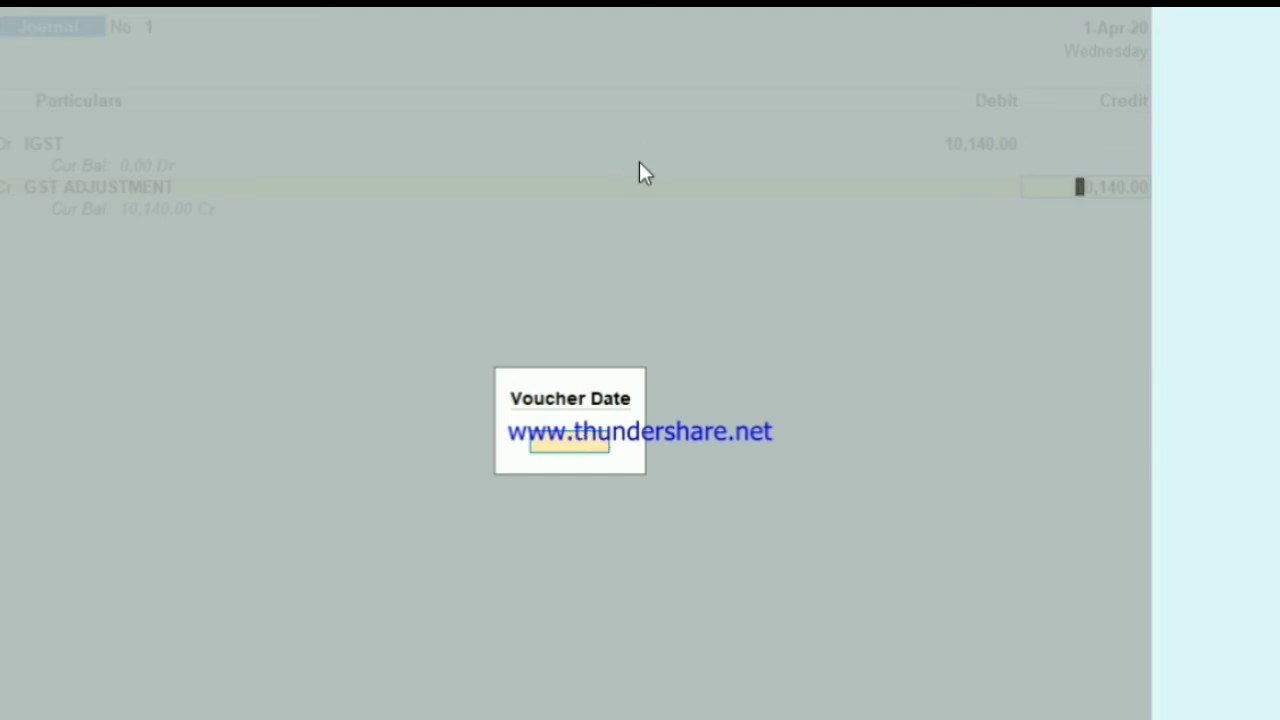
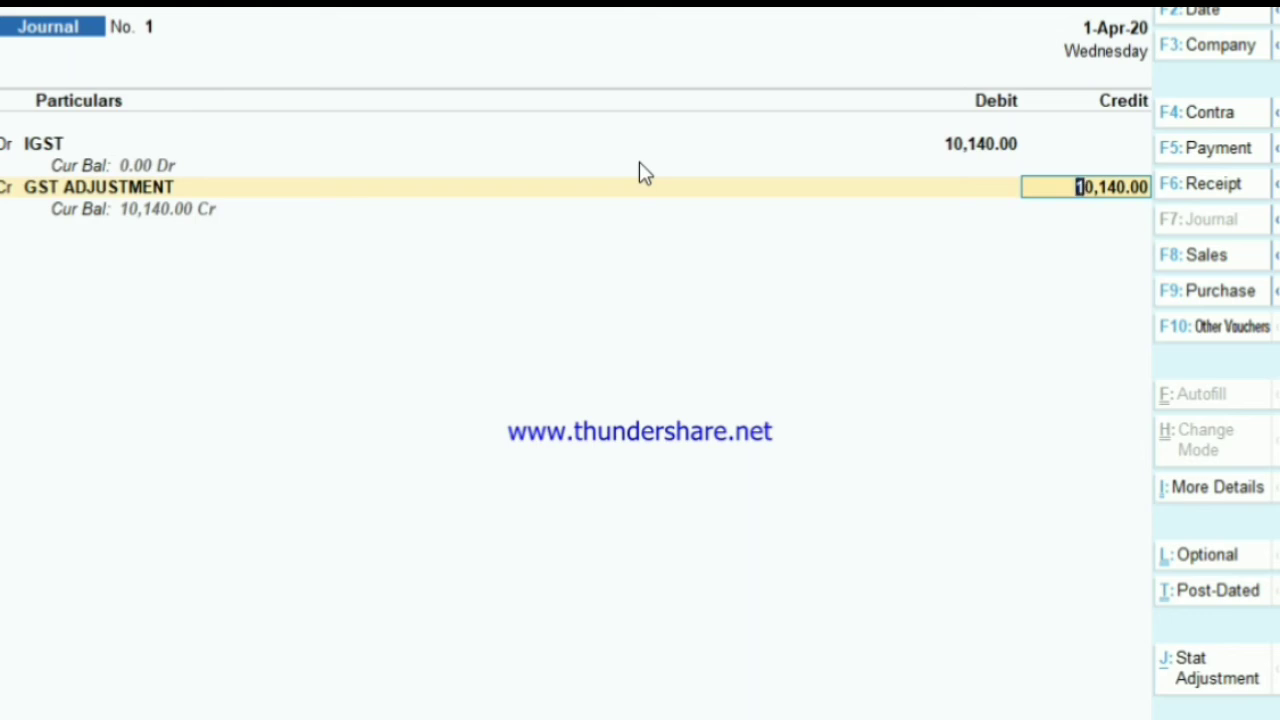
Step: Credit GST ADJUSTMENT with 10,140 and save the journal voucher
{"action": "key", "text": "Return"}
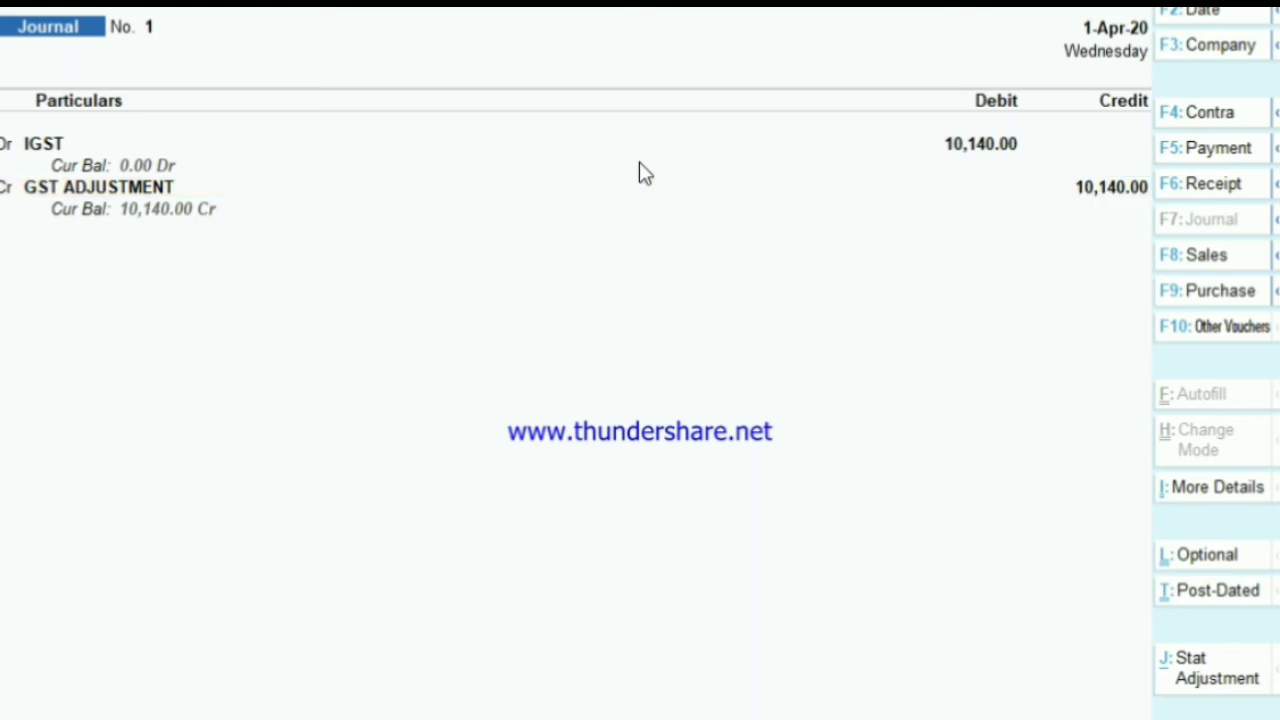
{"action": "key", "text": "Return"}
{"action": "key", "text": "Return"}
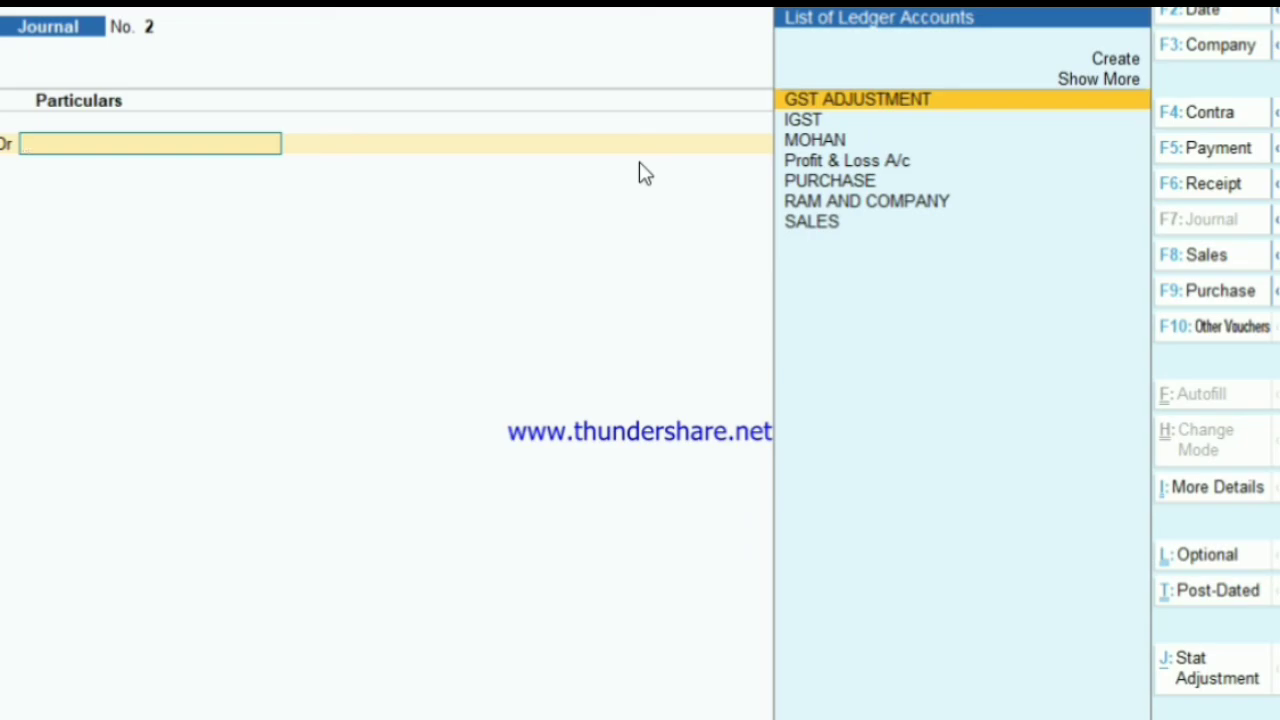
Step: Change the voucher date to 1 May 2020
{"action": "key", "text": "F2"}
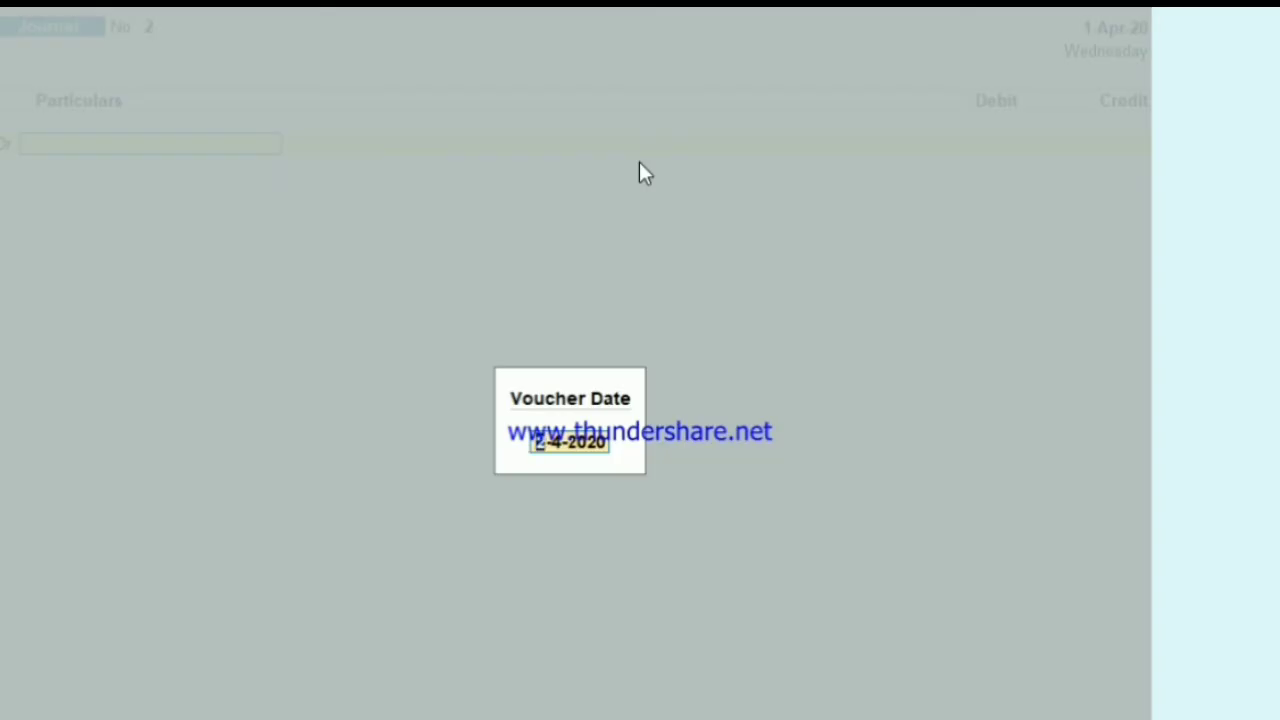
{"action": "type", "text": "1-5"}
{"action": "key", "text": "Return"}
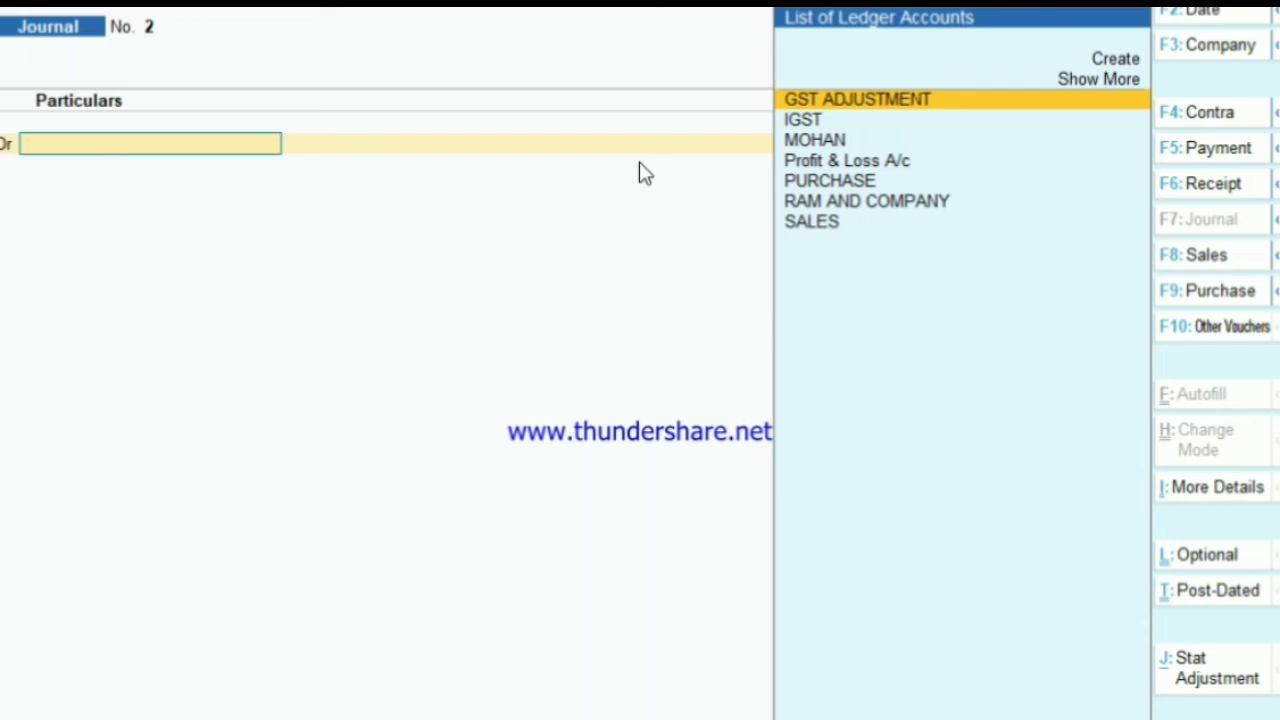
Step: Leave voucher entry, examine Duties & Taxes and Provisions in the detailed Balance Sheet, and close the report
{"action": "key", "text": "Escape"}
{"action": "key", "text": "Down"}
{"action": "key", "text": "Down"}
{"action": "key", "text": "Down"}
{"action": "key", "text": "Down"}
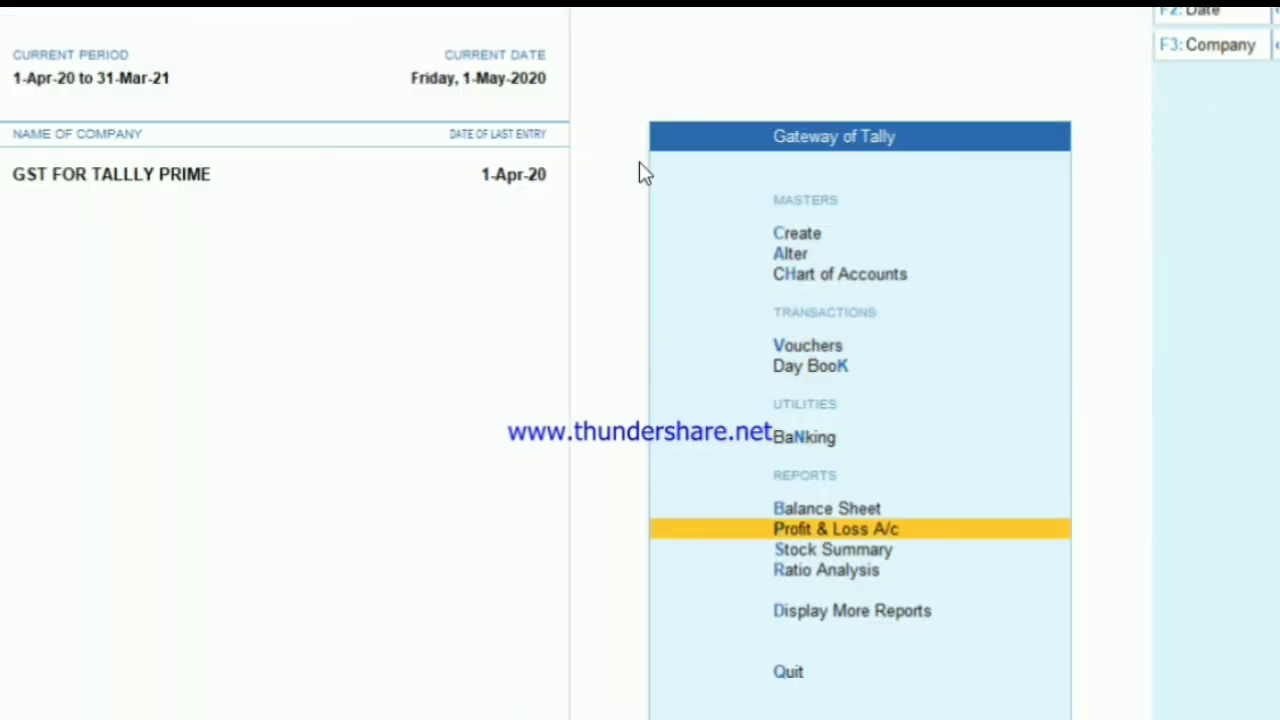
{"action": "key", "text": "Up"}
{"action": "key", "text": "Return"}
{"action": "key", "text": "alt+F5"}
{"action": "key", "text": "Down"}
{"action": "key", "text": "Down"}
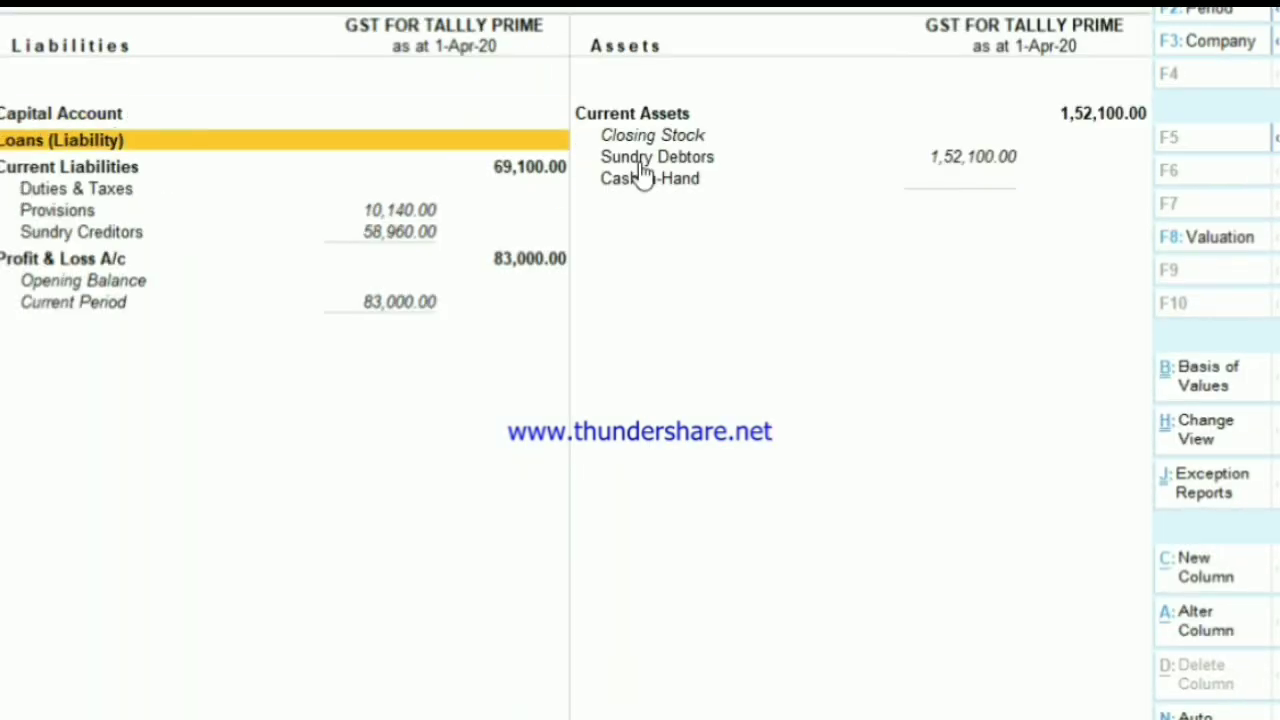
{"action": "key", "text": "Down"}
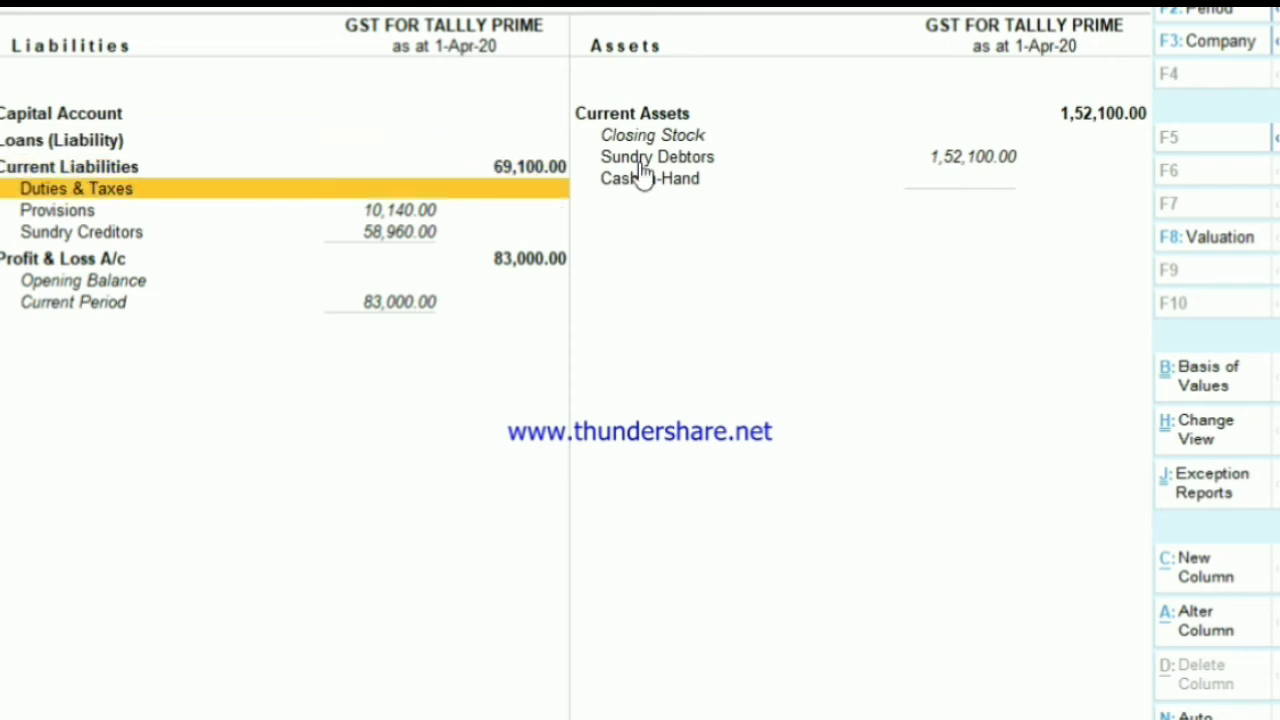
{"action": "key", "text": "Down"}
{"action": "key", "text": "Up"}
{"action": "key", "text": "Escape"}
{"action": "key", "text": "Escape"}
{"action": "key", "text": "Escape"}
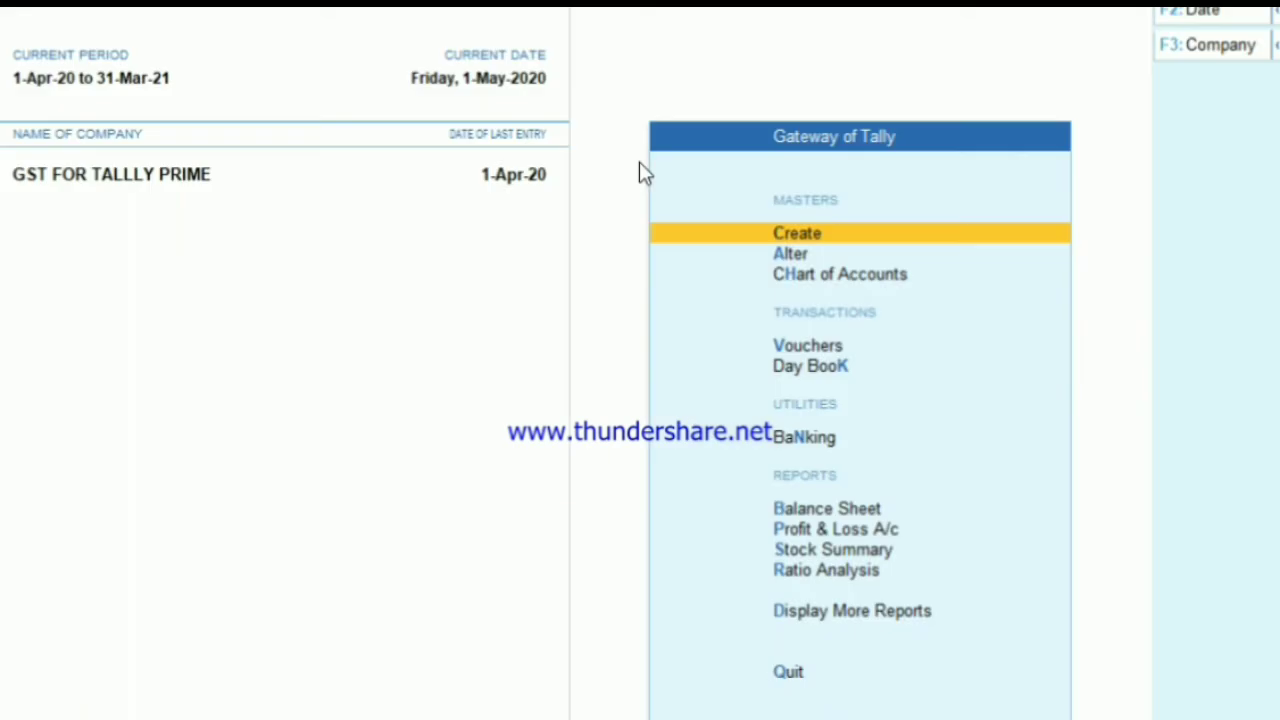
Step: Open voucher entry and start creating a new ledger named RK
{"action": "key", "text": "Down"}
{"action": "key", "text": "Down"}
{"action": "key", "text": "Down"}
{"action": "key", "text": "Up"}
{"action": "key", "text": "Up"}
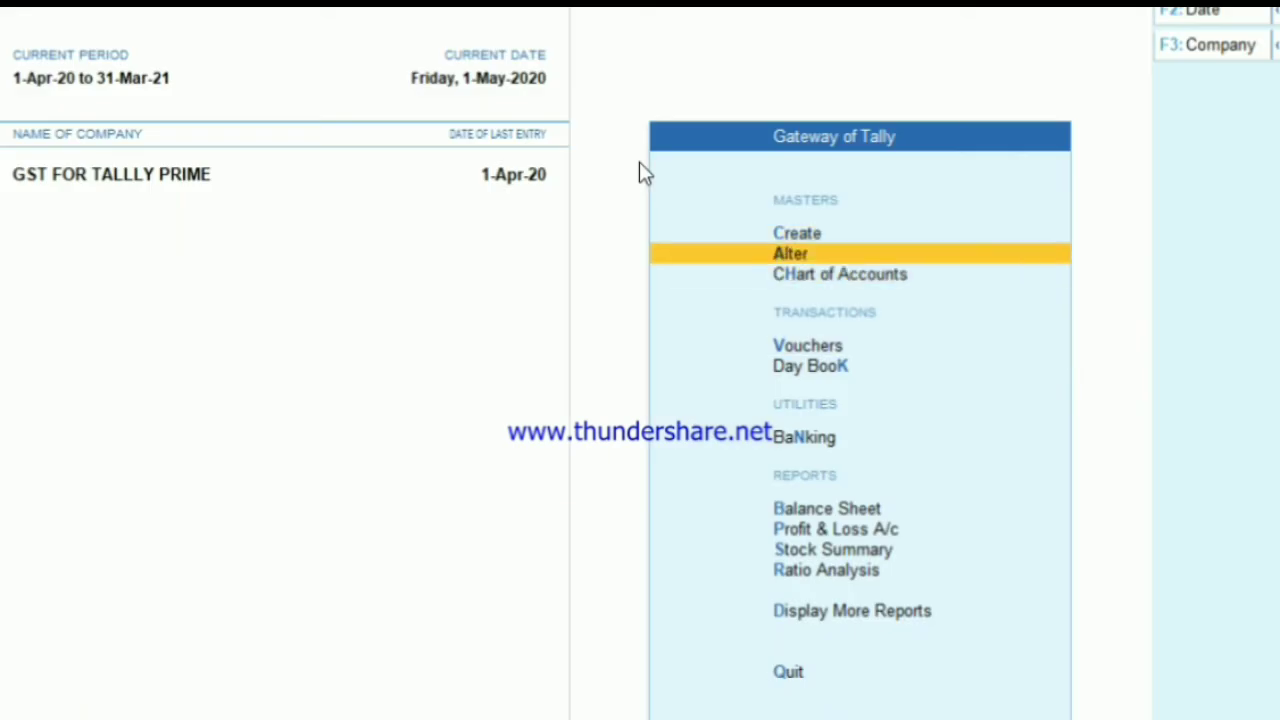
{"action": "key", "text": "Down"}
{"action": "key", "text": "Down"}
{"action": "key", "text": "Return"}
{"action": "key", "text": "alt+c"}
{"action": "type", "text": "RK"}
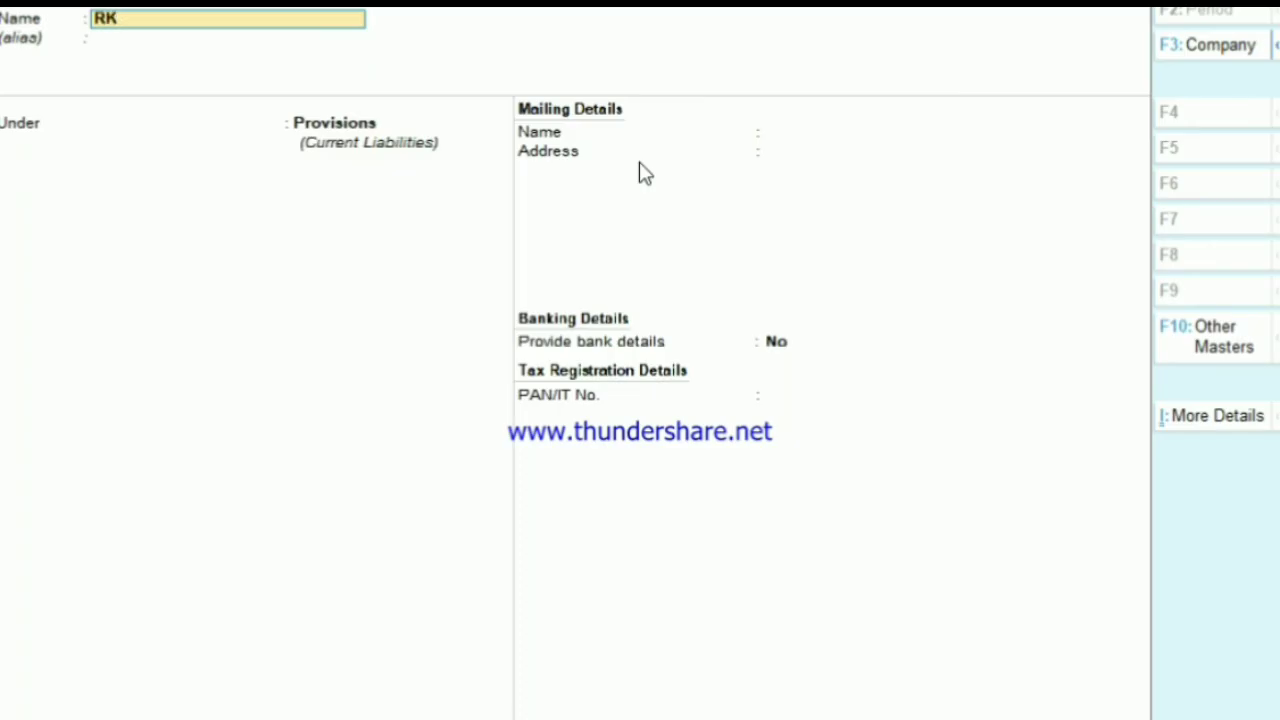
Step: Place the RK ledger under Sundry Creditors with bill-by-bill balances and no check for credit days
{"action": "key", "text": "Return"}
{"action": "key", "text": "Return"}
{"action": "type", "text": "SU"}
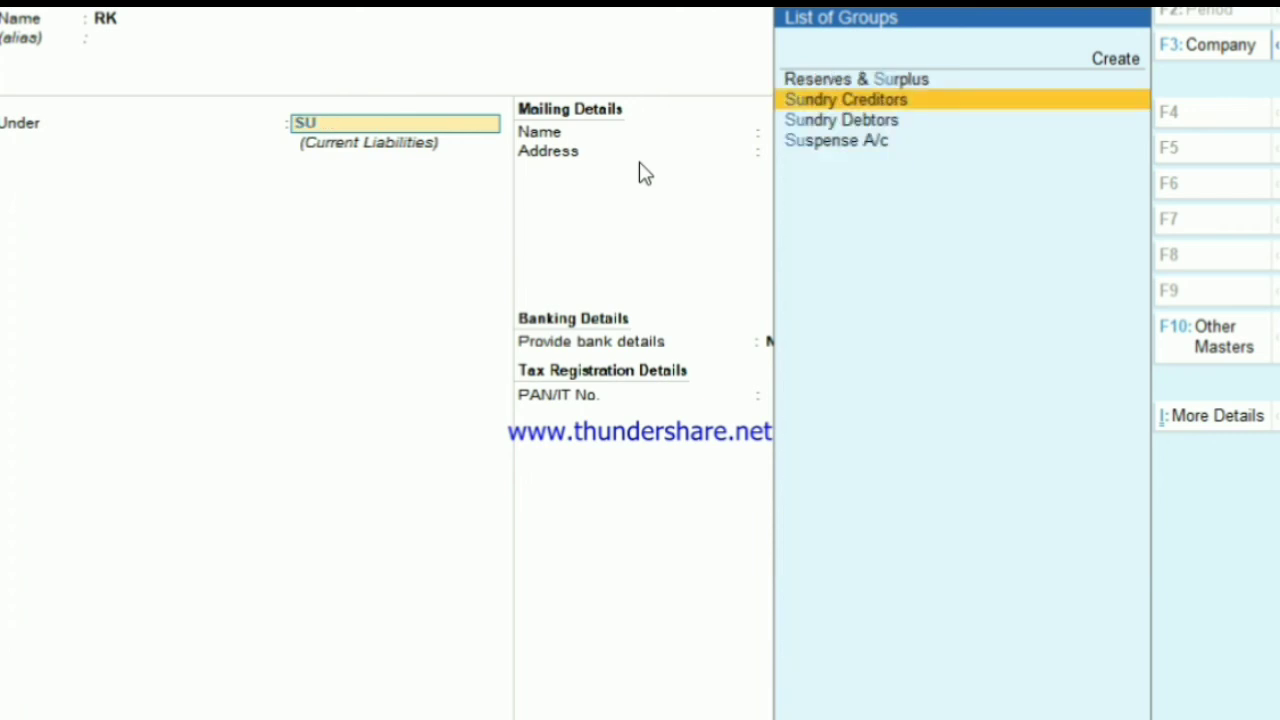
{"action": "key", "text": "Return"}
{"action": "key", "text": "Return"}
{"action": "key", "text": "Return"}
{"action": "key", "text": "Return"}
Step: Set the RK ledger's state to Haryana, keeping India as the country
{"action": "key", "text": "Return"}
{"action": "key", "text": "Return"}
{"action": "key", "text": "Return"}
{"action": "key", "text": "Return"}
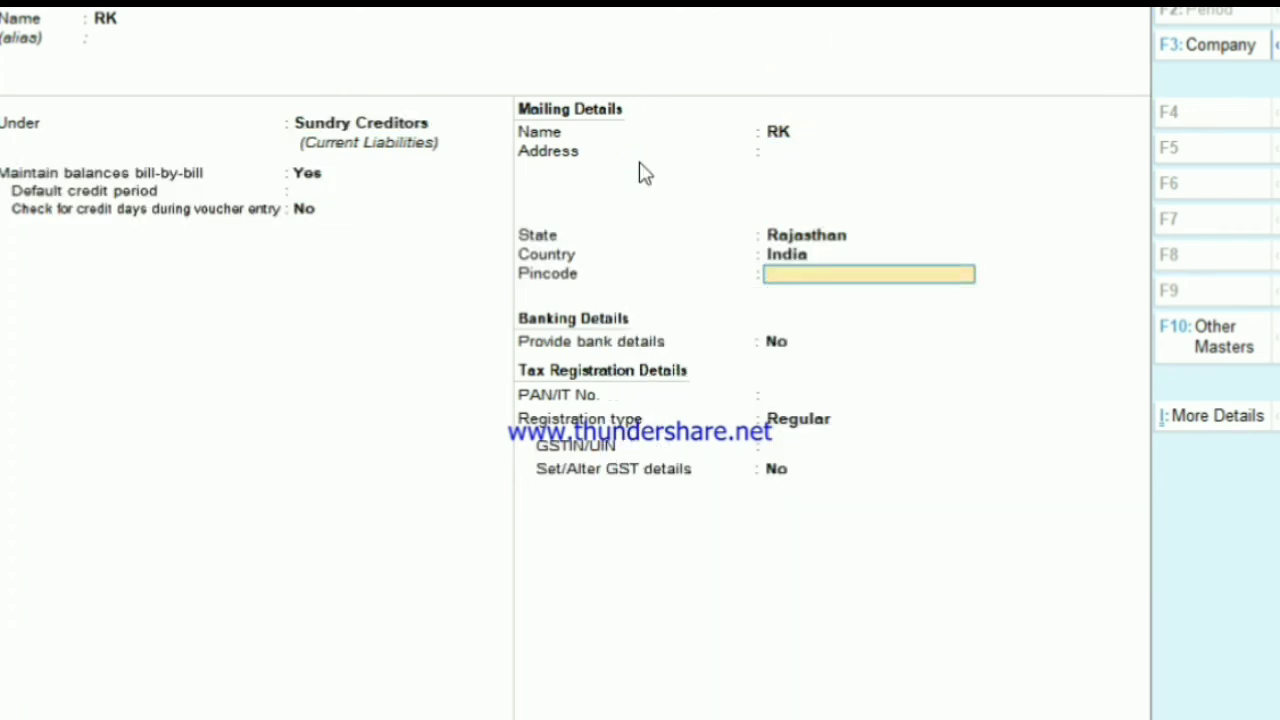
{"action": "key", "text": "BackSpace"}
{"action": "key", "text": "BackSpace"}
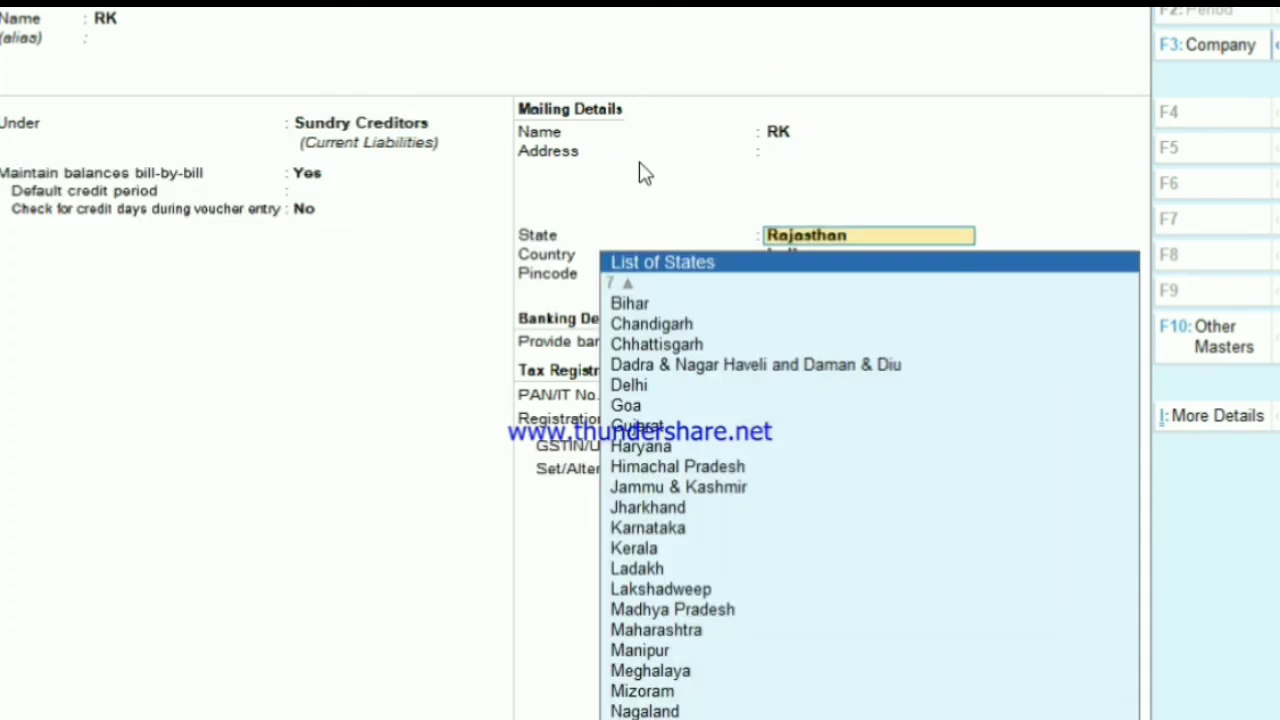
{"action": "key", "text": "Up"}
{"action": "key", "text": "Up"}
{"action": "key", "text": "Up"}
{"action": "key", "text": "Up"}
{"action": "key", "text": "Up"}
{"action": "key", "text": "Up"}
{"action": "key", "text": "Up"}
{"action": "key", "text": "Up"}
{"action": "key", "text": "Up"}
{"action": "key", "text": "Up"}
{"action": "key", "text": "Up"}
{"action": "key", "text": "Up"}
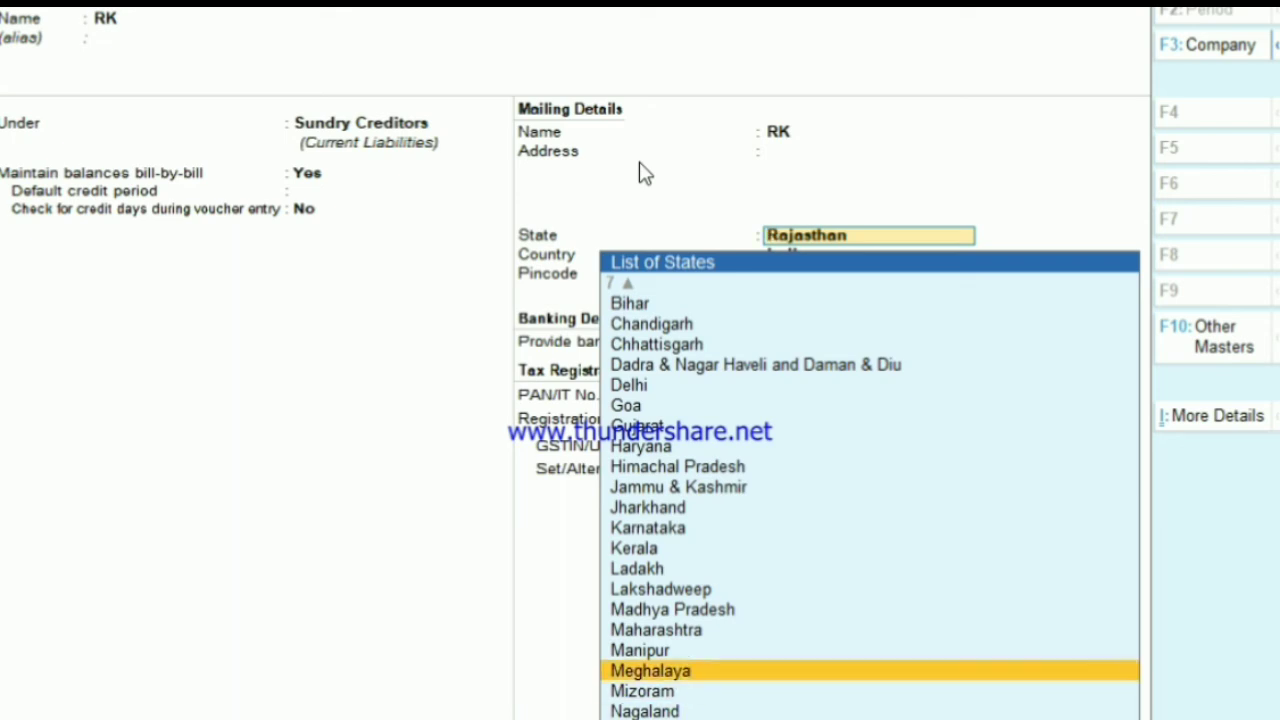
{"action": "key", "text": "Up"}
{"action": "key", "text": "Up"}
{"action": "key", "text": "Up"}
{"action": "key", "text": "Up"}
{"action": "key", "text": "Up"}
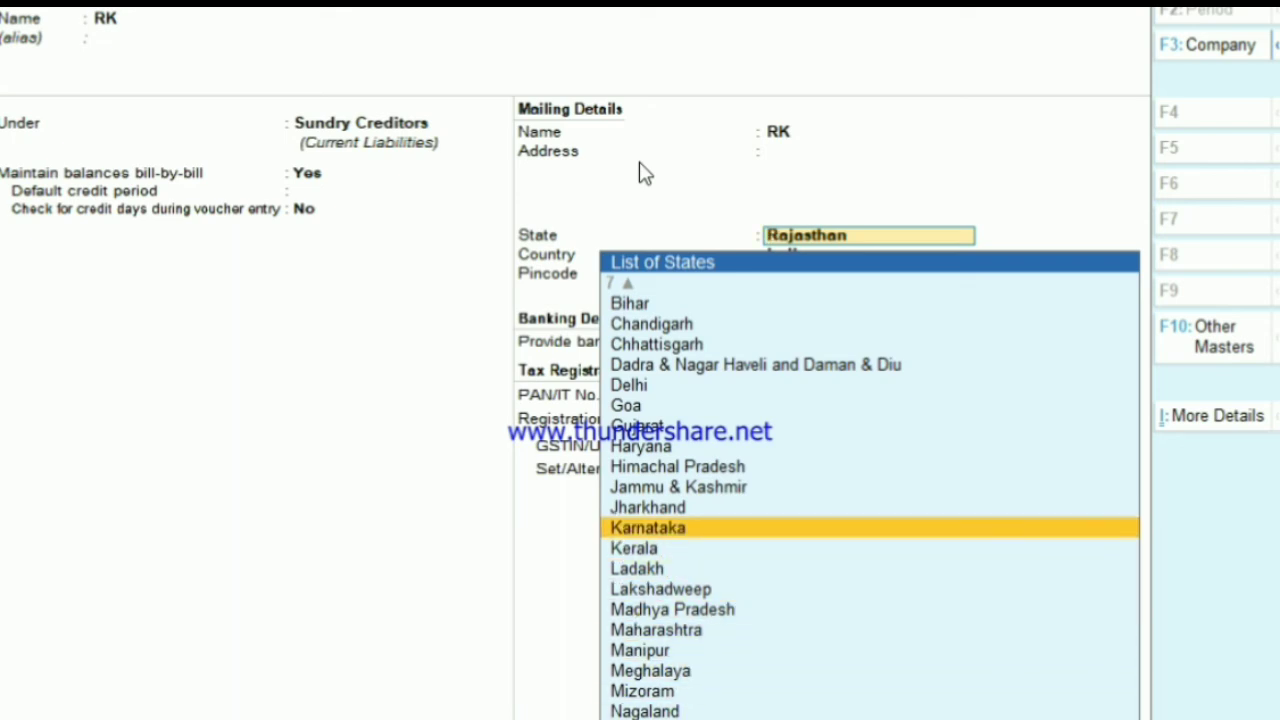
{"action": "key", "text": "Return"}
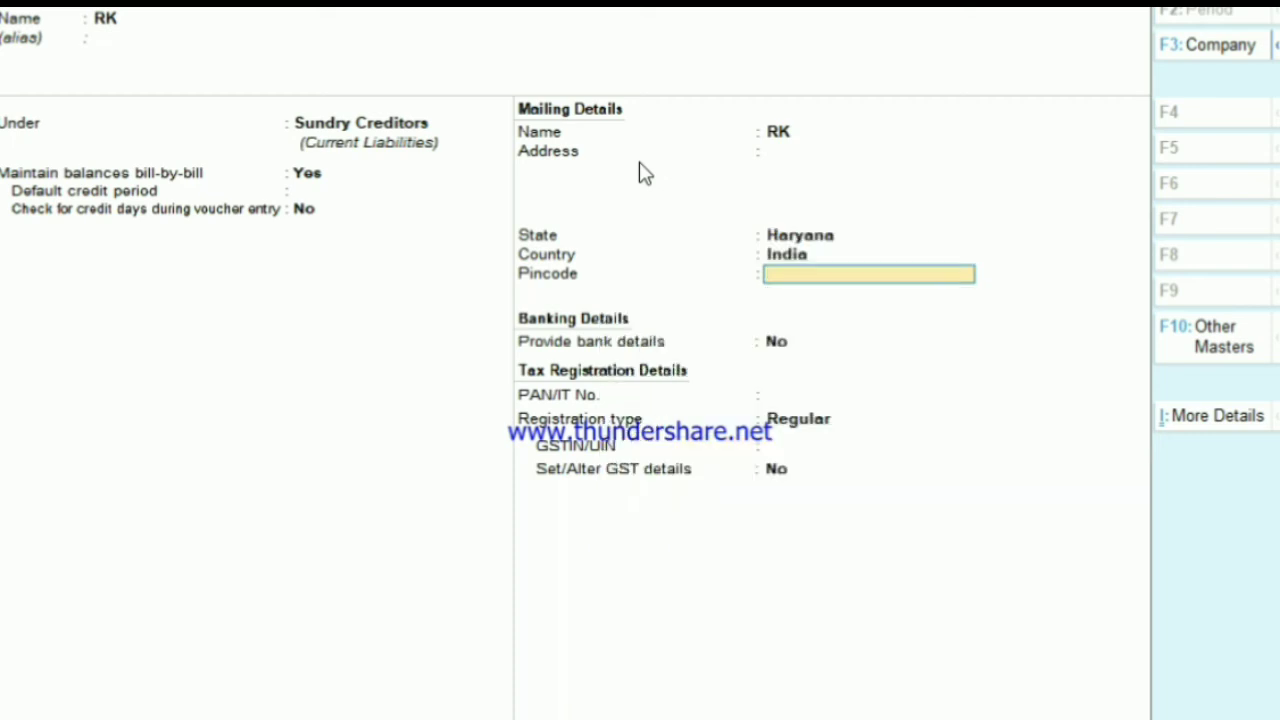
Step: Keep RK's registration type as Regular with pincode, PAN and GSTIN blank and no bank or GST details, and save the ledger
{"action": "key", "text": "Return"}
{"action": "key", "text": "Return"}
{"action": "key", "text": "Return"}
{"action": "key", "text": "Return"}
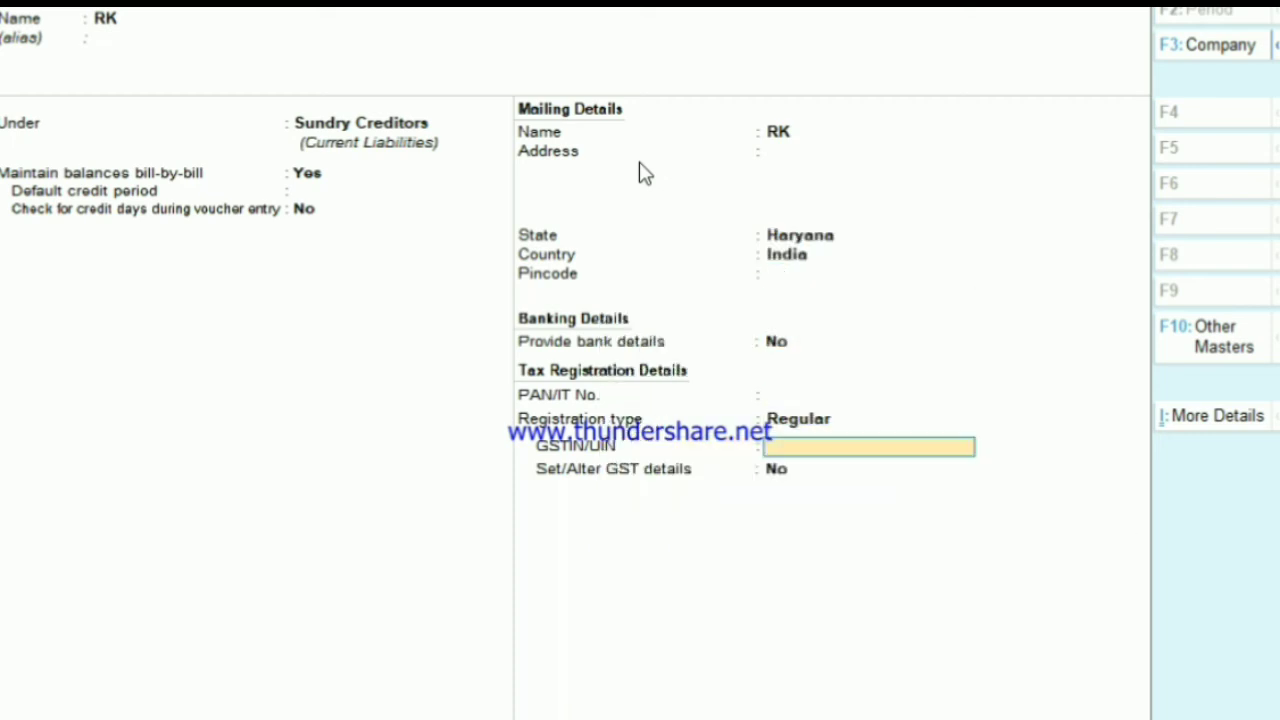
{"action": "type", "text": "0"}
{"action": "key", "text": "BackSpace"}
{"action": "key", "text": "Return"}
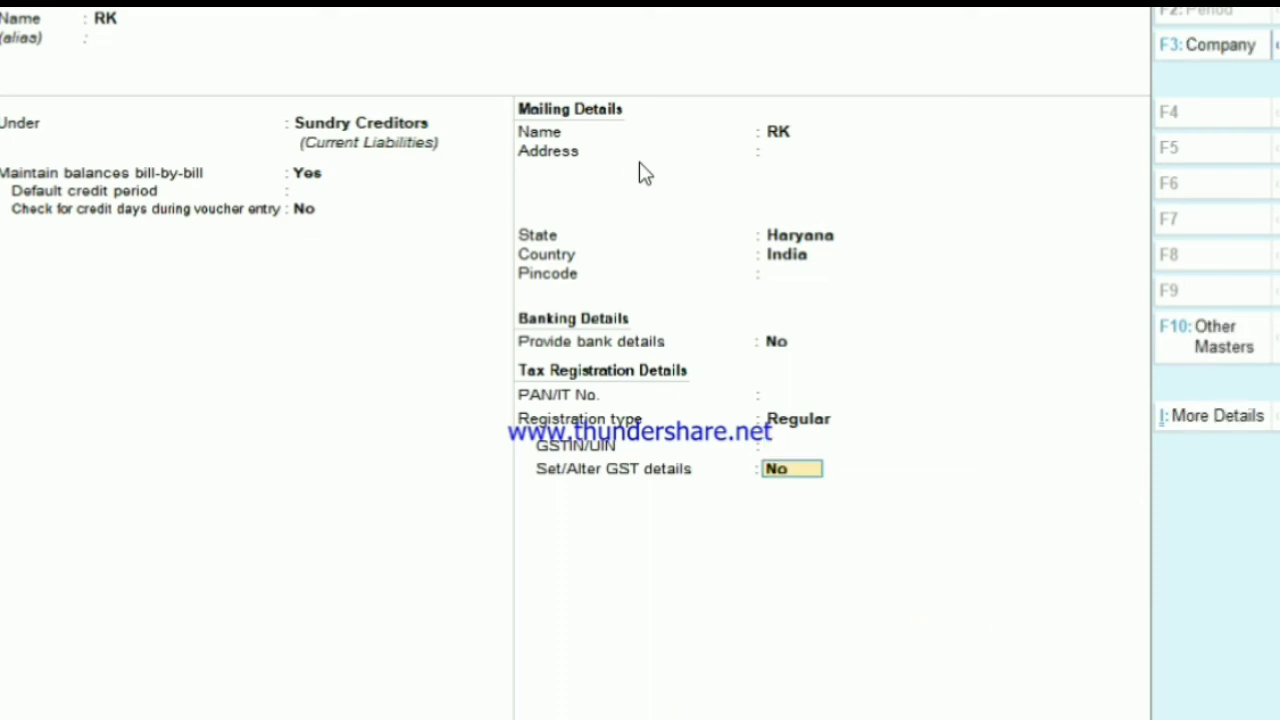
{"action": "key", "text": "Return"}
{"action": "key", "text": "Return"}
{"action": "key", "text": "Return"}
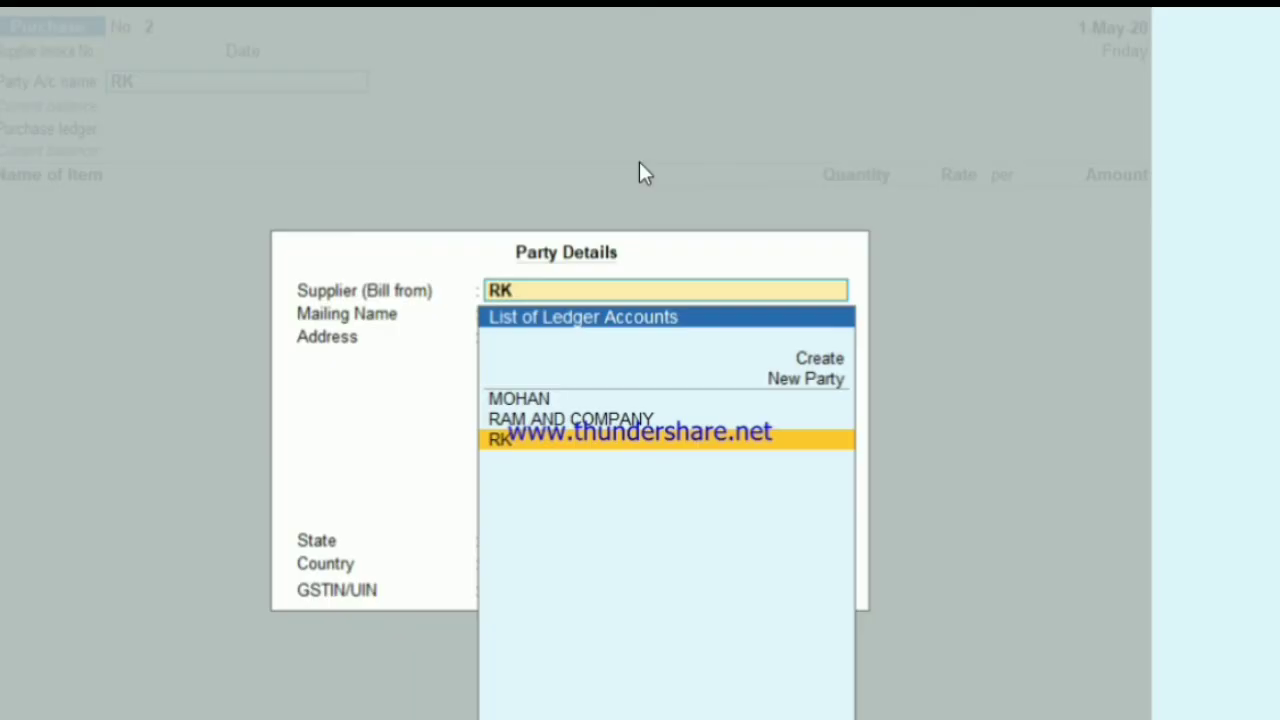
Step: Accept RK's supplier details on the purchase voucher and select PURCHASE as the purchase ledger
{"action": "key", "text": "Return"}
{"action": "key", "text": "Return"}
{"action": "key", "text": "Return"}
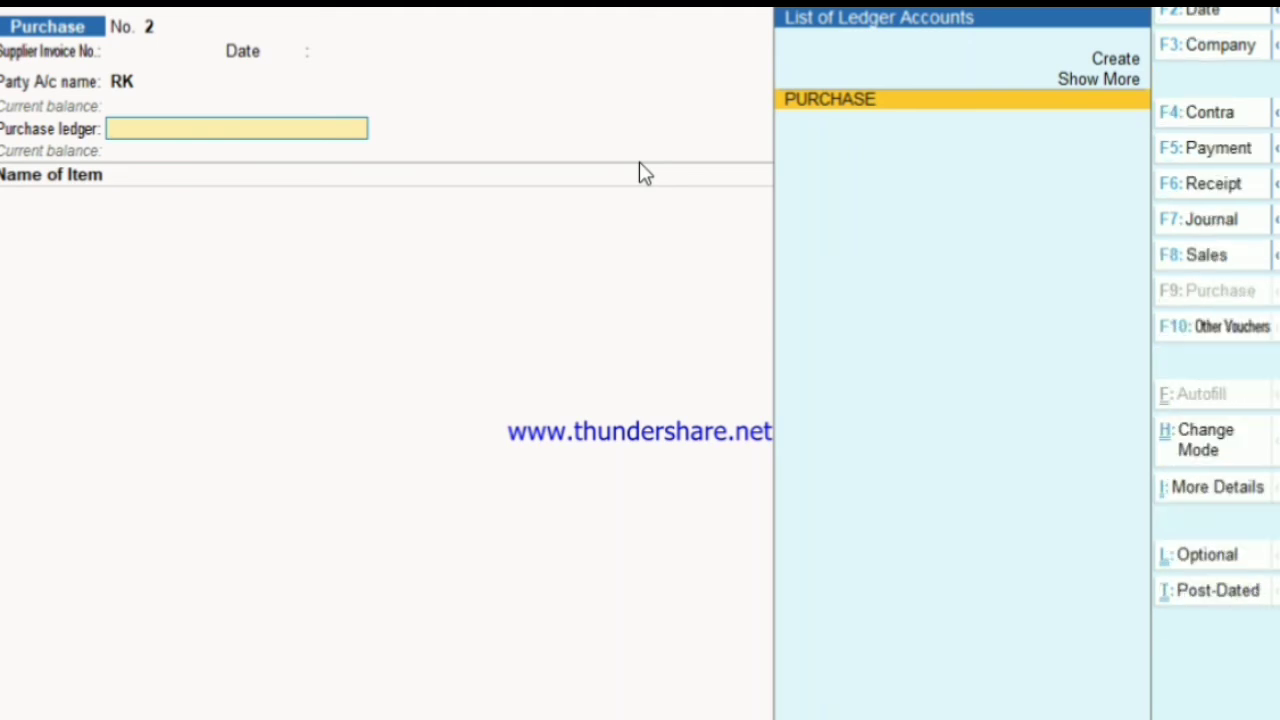
{"action": "key", "text": "Return"}
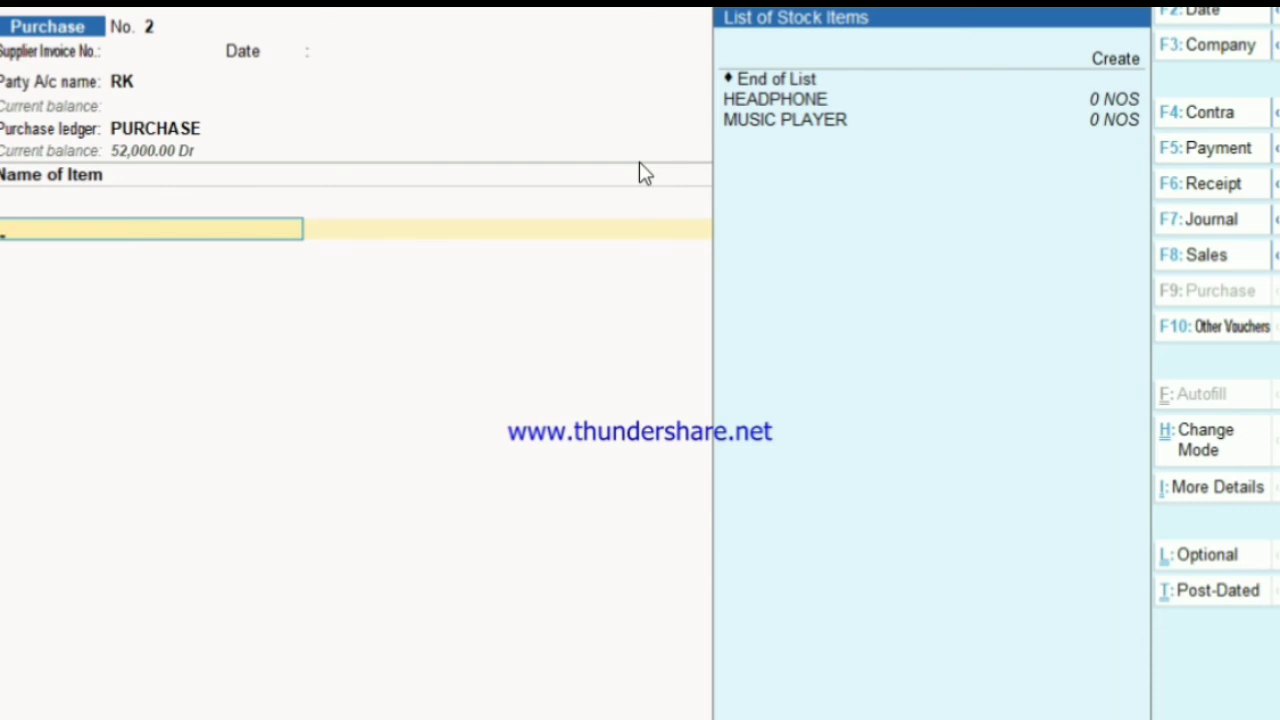
Step: Start creating a stock item named LED under Primary, with NOS as its unit and GST applicable
{"action": "key", "text": "alt+c"}
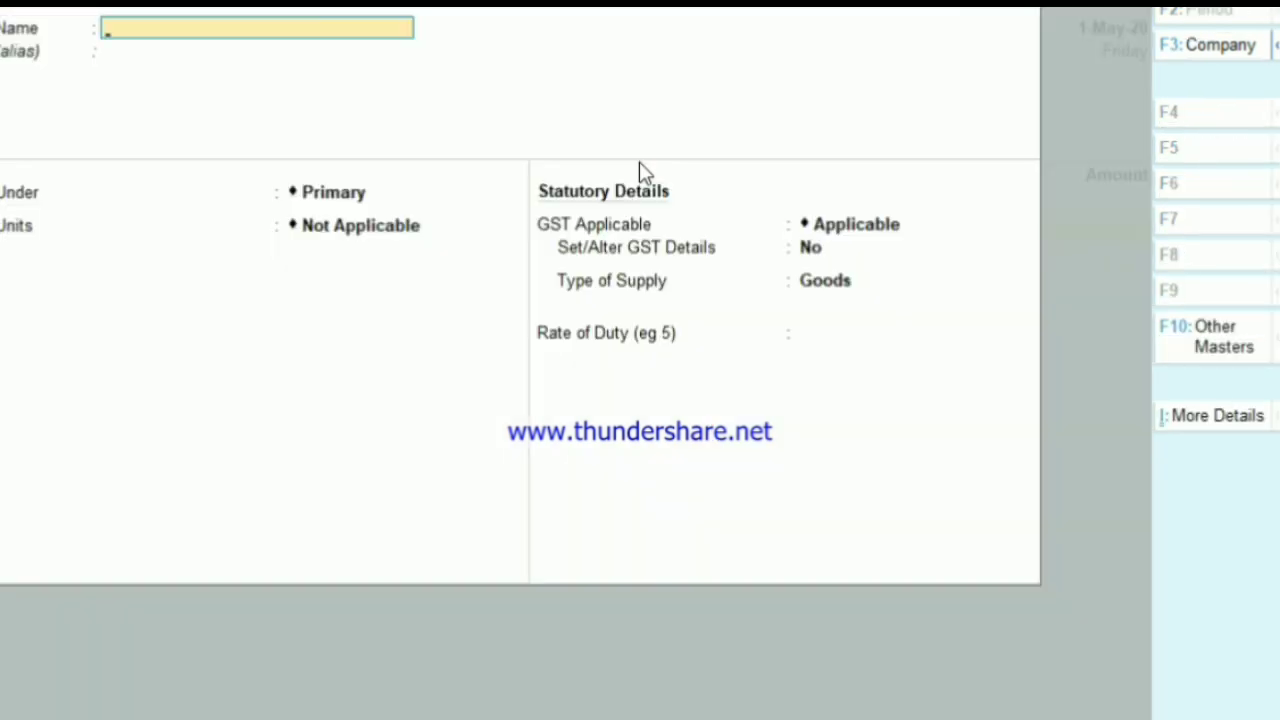
{"action": "type", "text": "LED"}
{"action": "key", "text": "Return"}
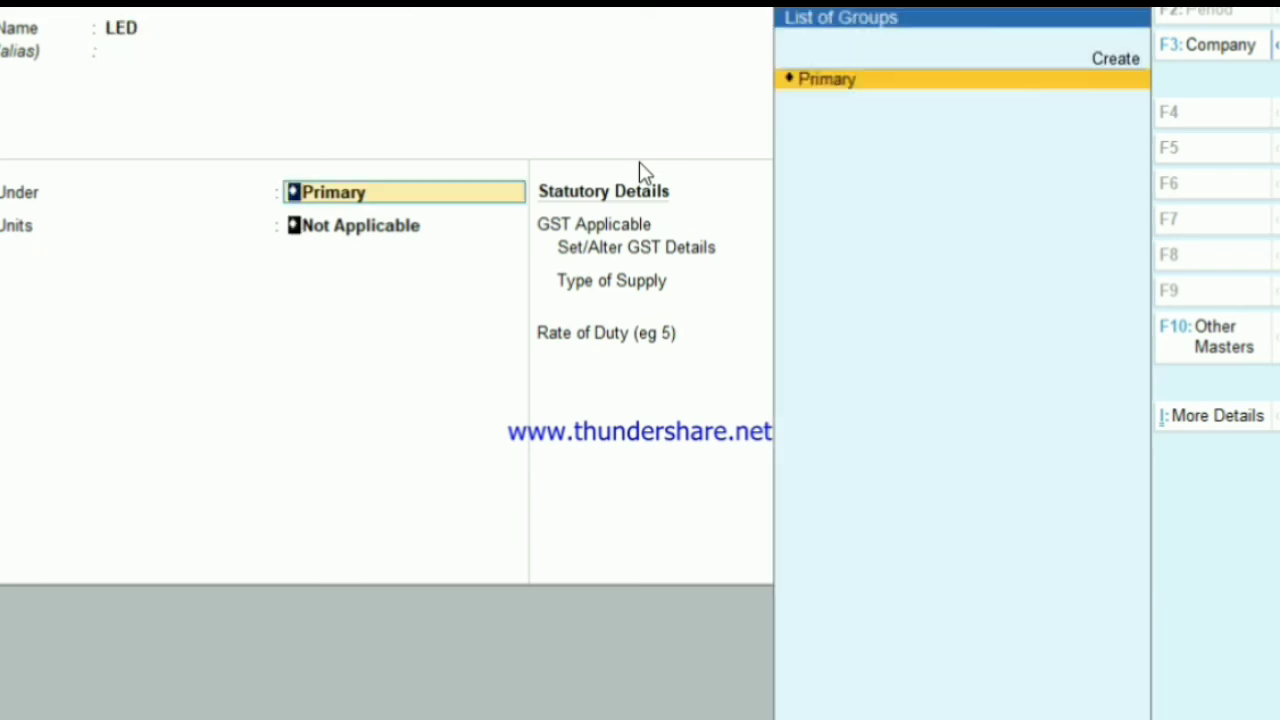
{"action": "key", "text": "Return"}
{"action": "key", "text": "Down"}
{"action": "key", "text": "Return"}
{"action": "key", "text": "Return"}
{"action": "key", "text": "Return"}
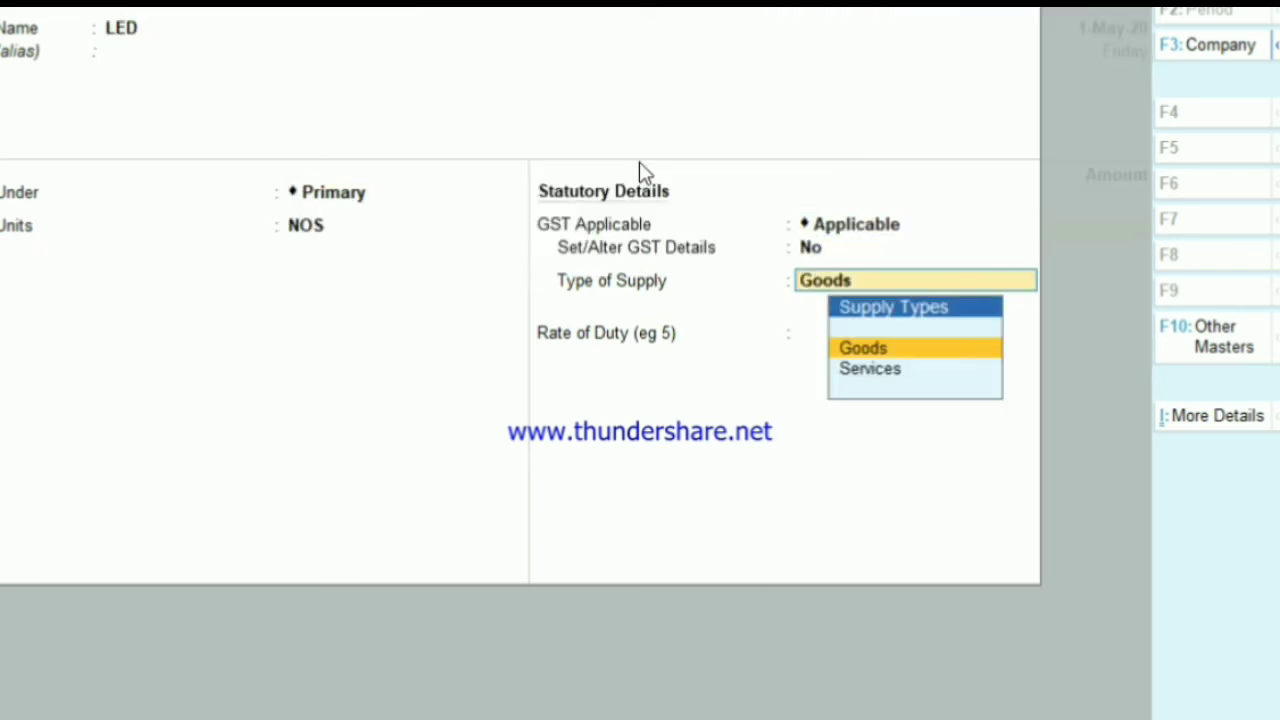
Step: Enable GST details for the LED item, leaving description and HSN/SAC blank and calculation type On Value
{"action": "key", "text": "BackSpace"}
{"action": "key", "text": "y"}
{"action": "key", "text": "Return"}
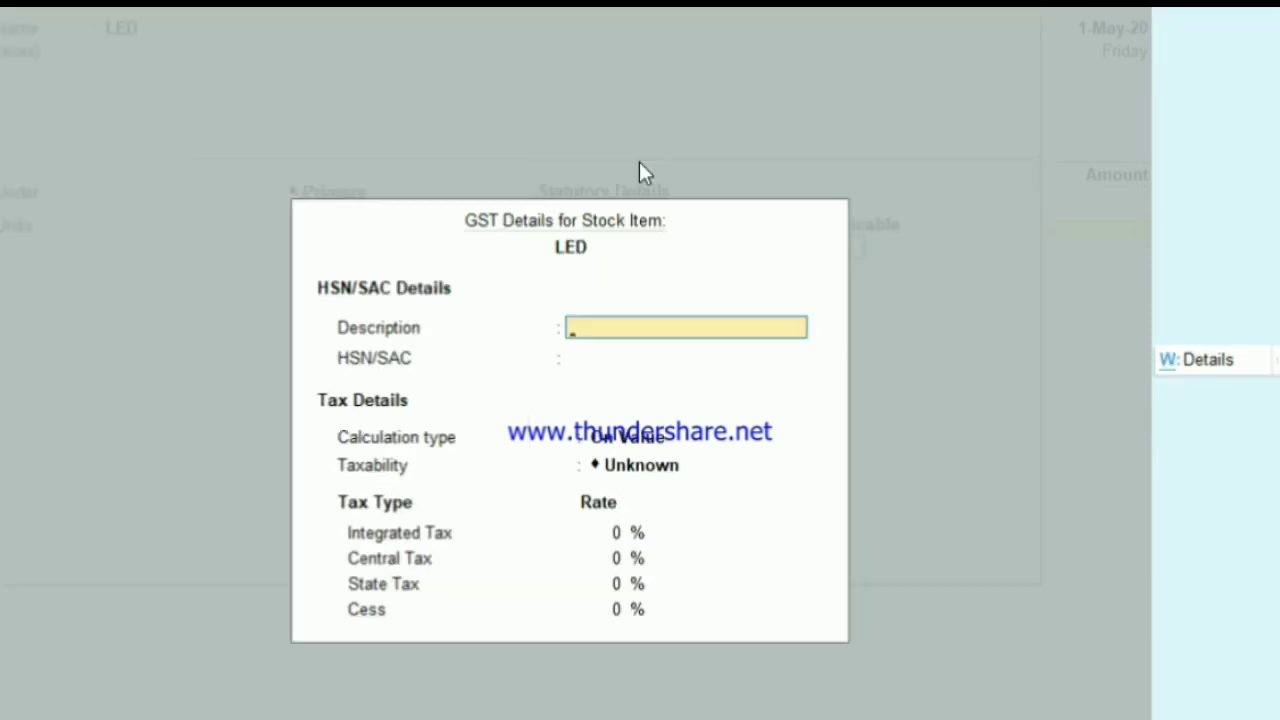
{"action": "key", "text": "Return"}
{"action": "key", "text": "Return"}
{"action": "key", "text": "Return"}
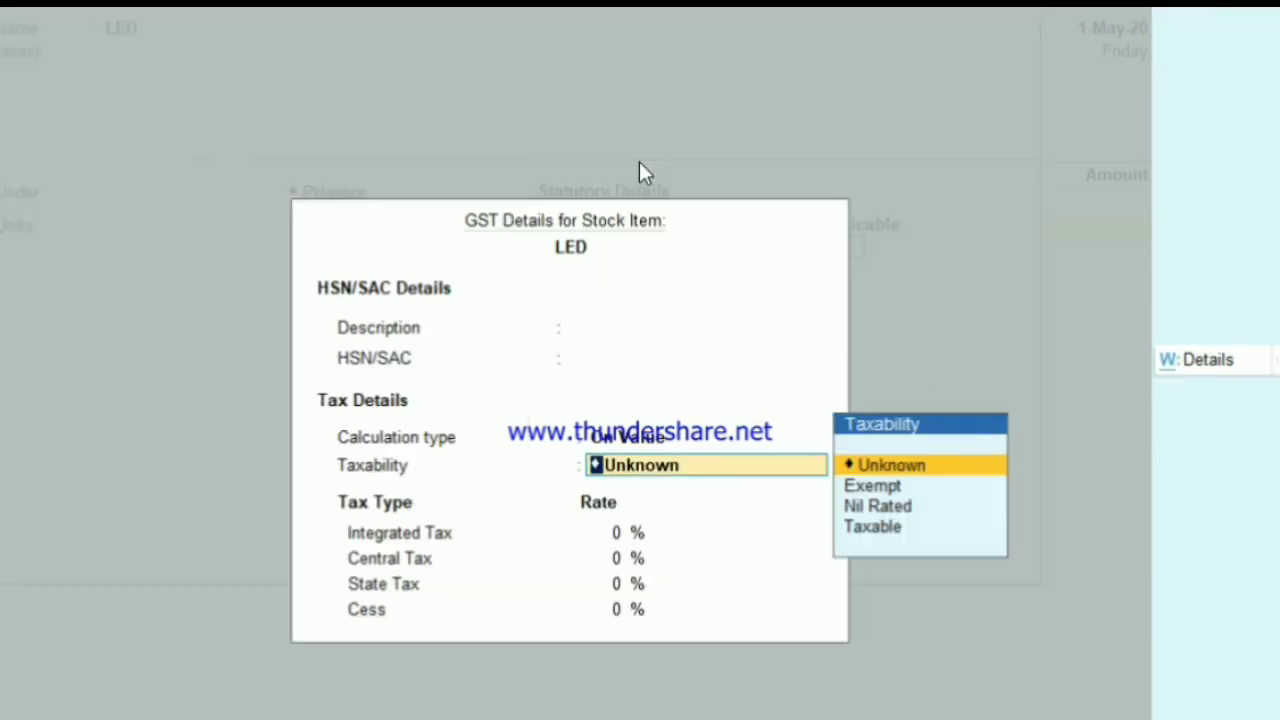
Step: Make LED taxable at 18% integrated tax, and save the item with Goods as the type of supply
{"action": "key", "text": "Down"}
{"action": "key", "text": "Down"}
{"action": "key", "text": "Down"}
{"action": "key", "text": "Return"}
{"action": "type", "text": "18"}
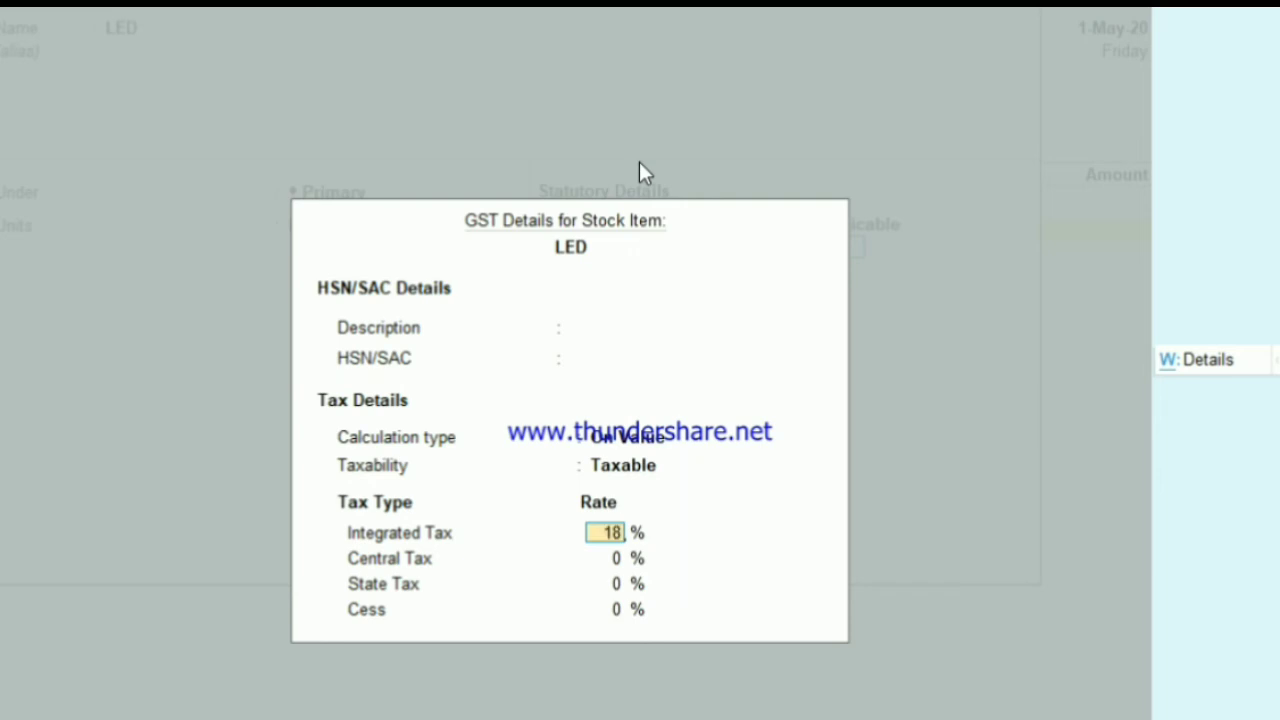
{"action": "key", "text": "Return"}
{"action": "key", "text": "Return"}
{"action": "key", "text": "Return"}
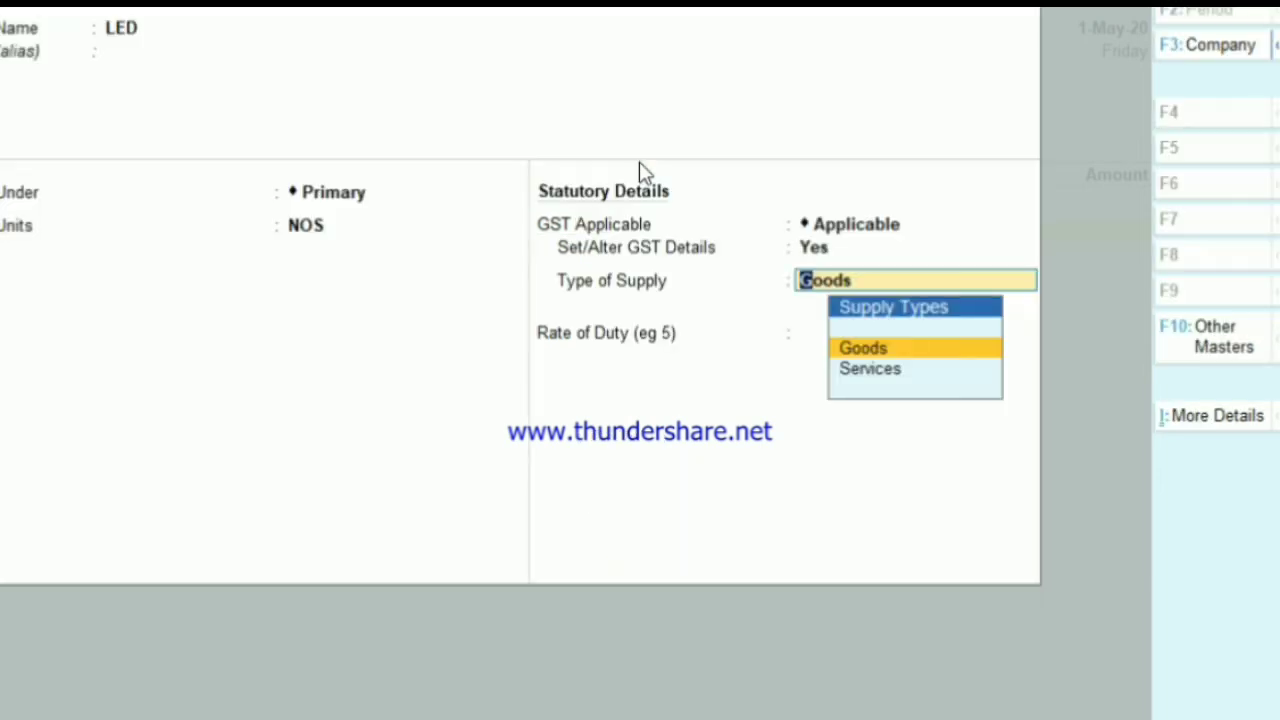
{"action": "key", "text": "Return"}
{"action": "key", "text": "Return"}
{"action": "key", "text": "Return"}
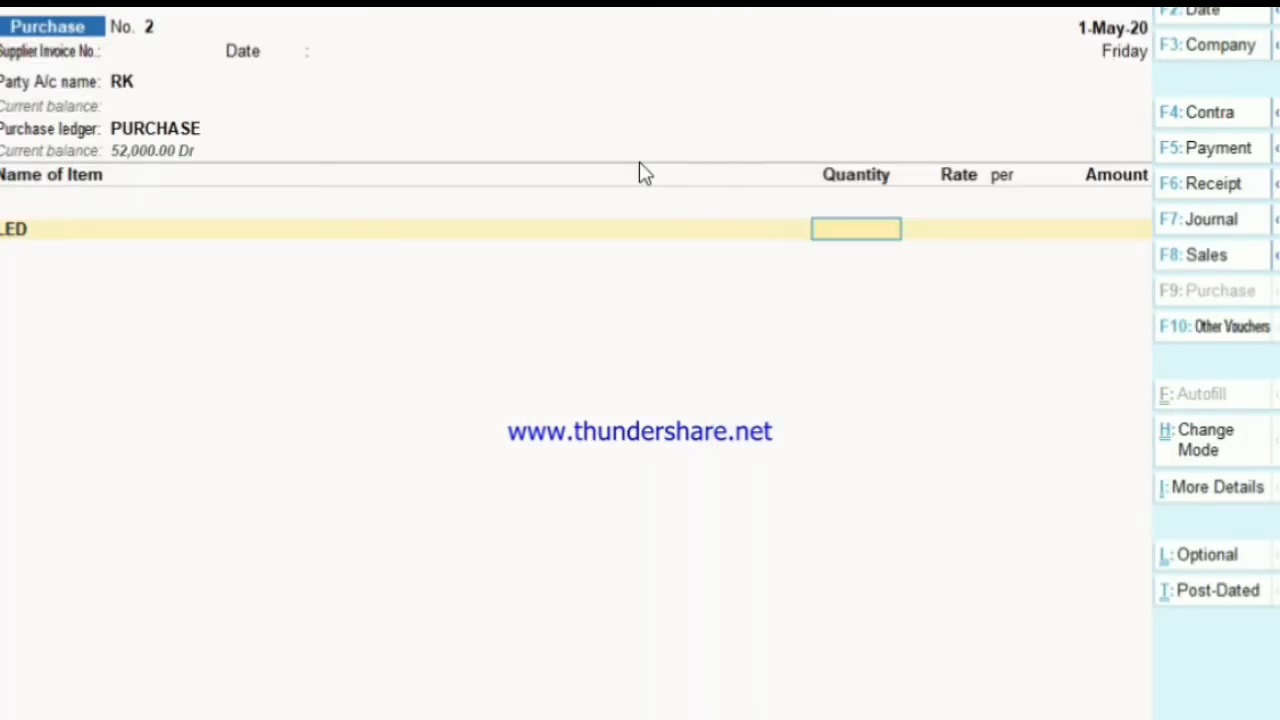
Step: Enter 12 NOS of LED at a rate of 8,000 on the purchase voucher
{"action": "type", "text": "12"}
{"action": "key", "text": "Return"}
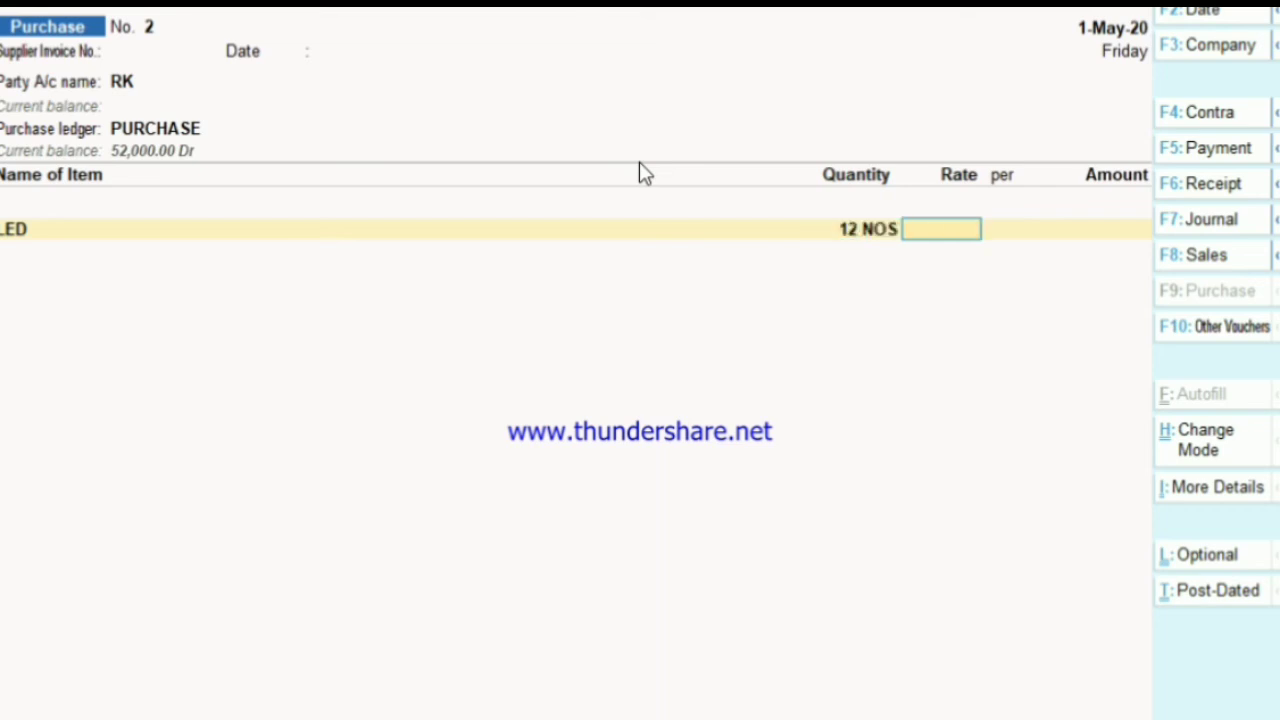
{"action": "type", "text": "8000"}
{"action": "key", "text": "Return"}
{"action": "key", "text": "Return"}
{"action": "key", "text": "Return"}
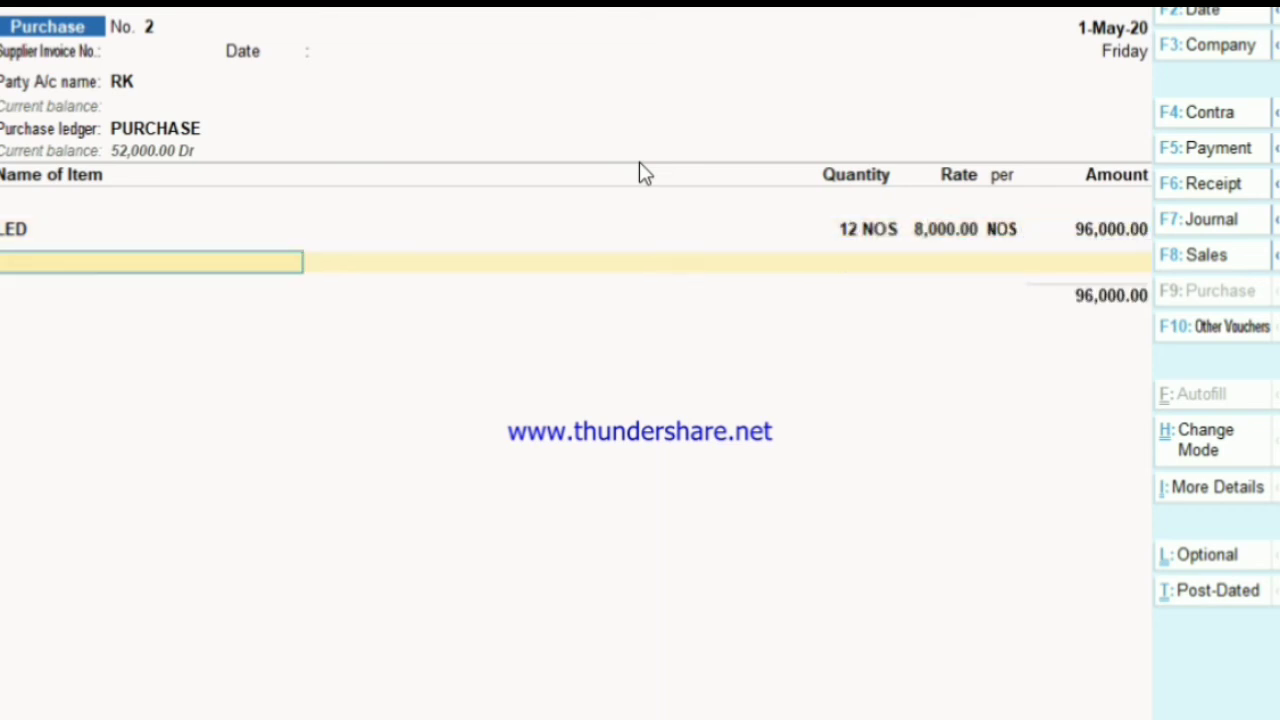
Step: Add the IGST ledger to the purchase and save the voucher without filling in e-way bill details, returning to the Gateway
{"action": "key", "text": "Return"}
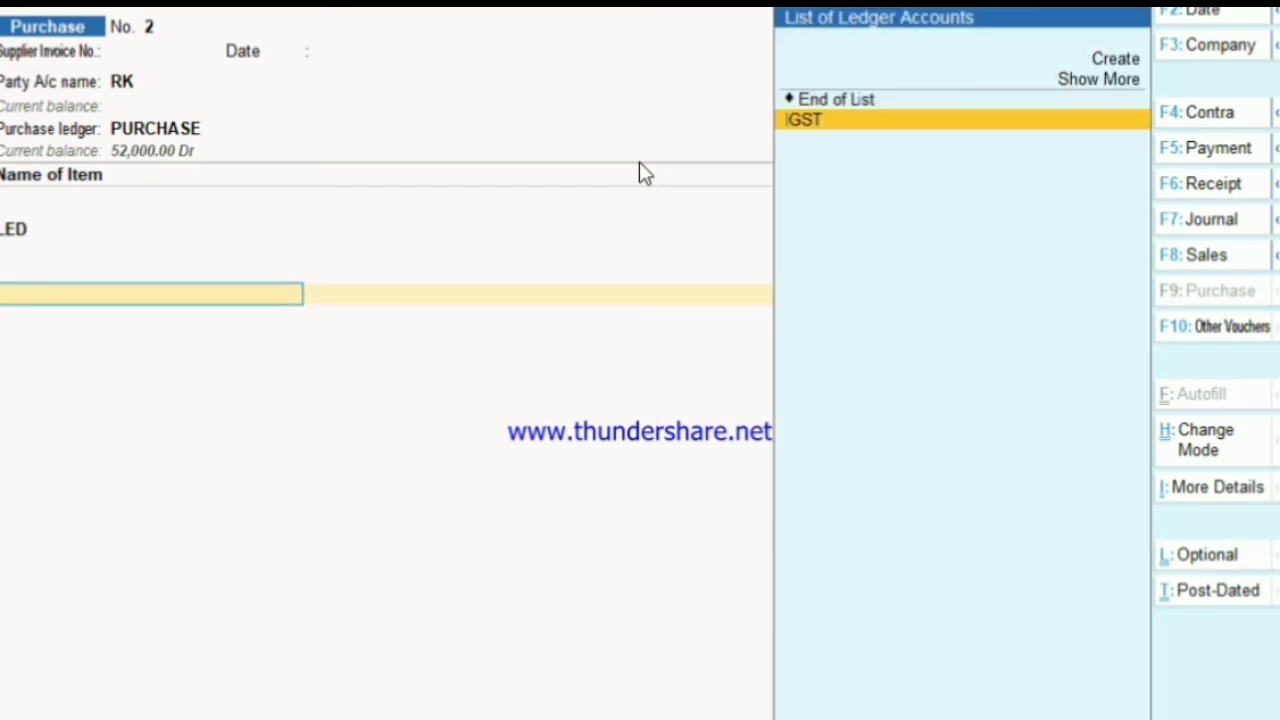
{"action": "key", "text": "Return"}
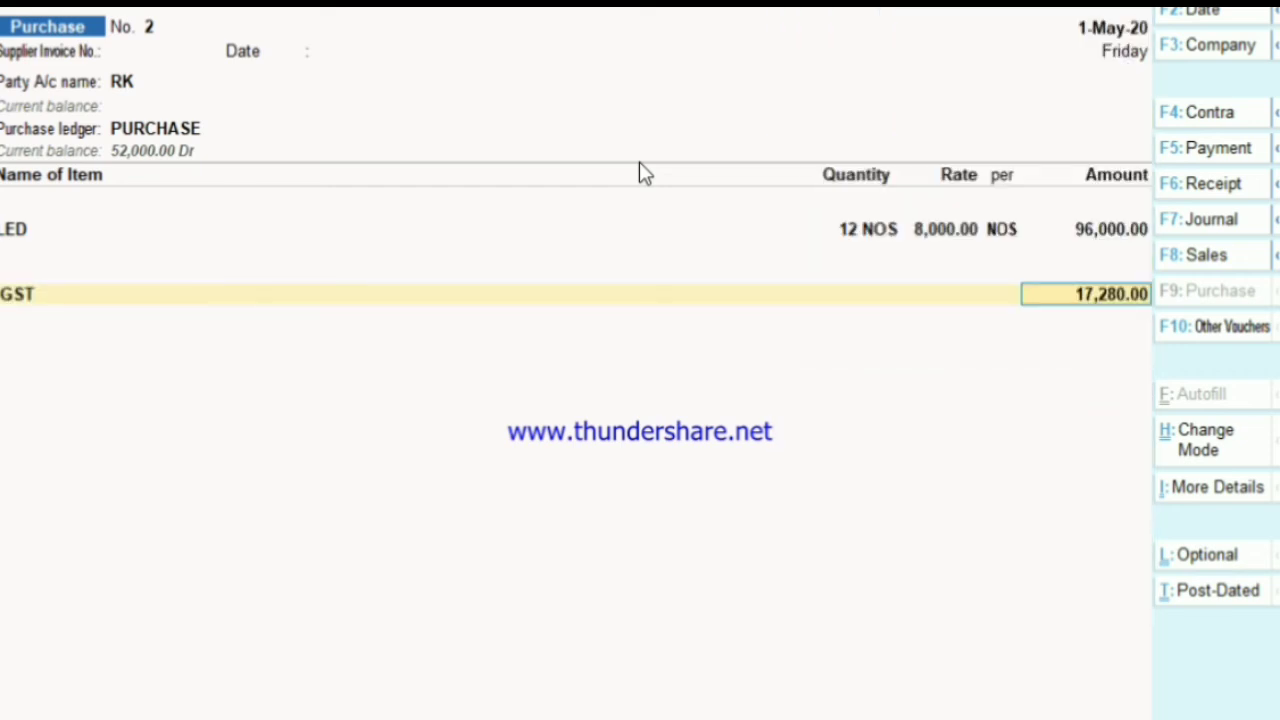
{"action": "key", "text": "Return"}
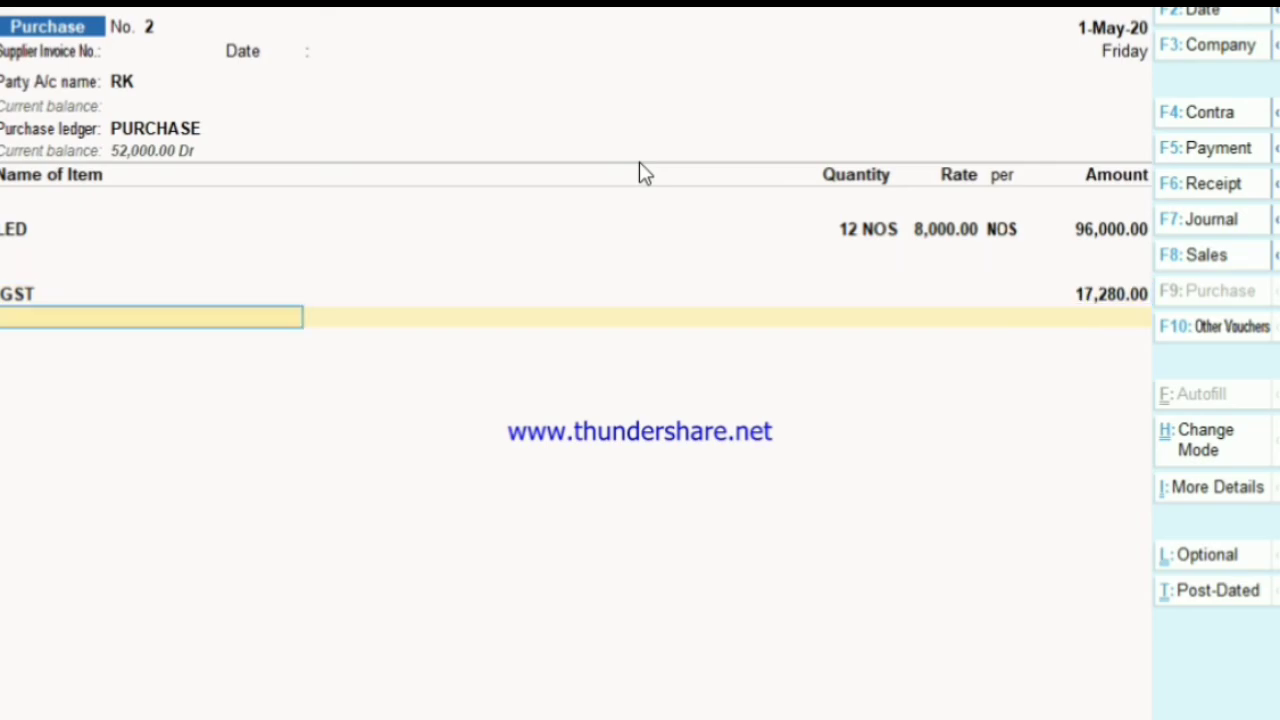
{"action": "key", "text": "Return"}
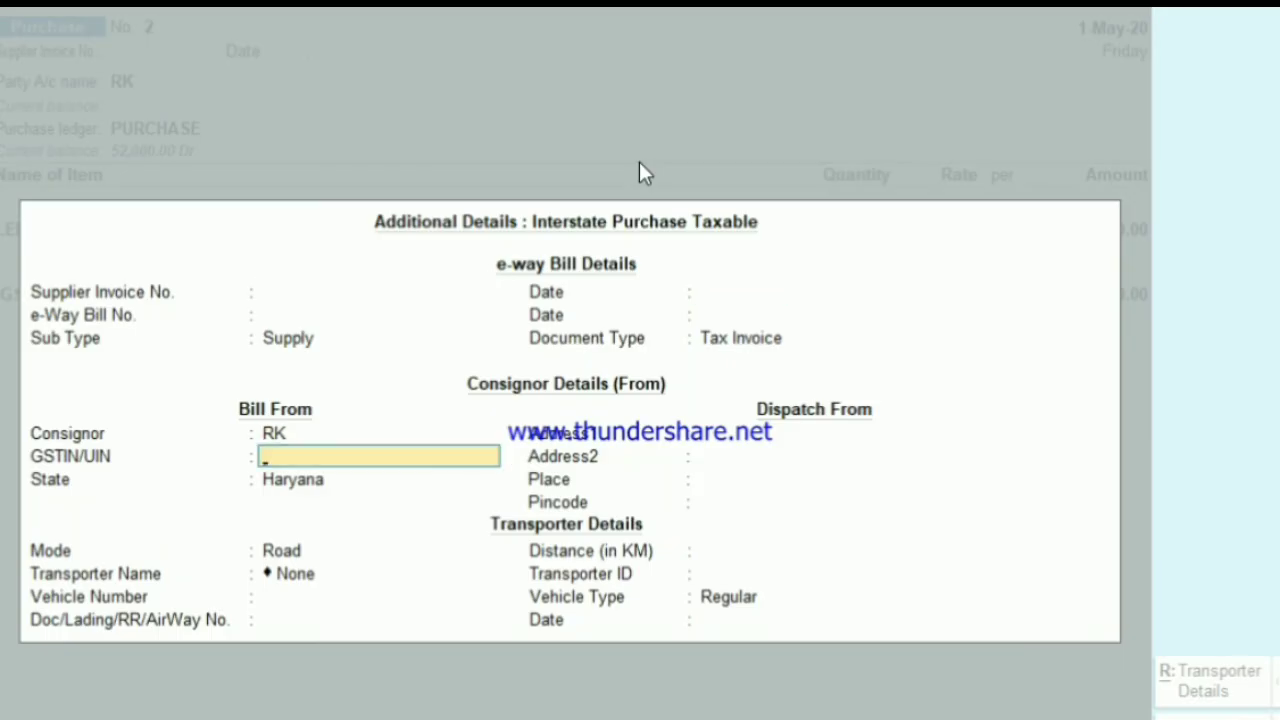
{"action": "key", "text": "ctrl+a"}
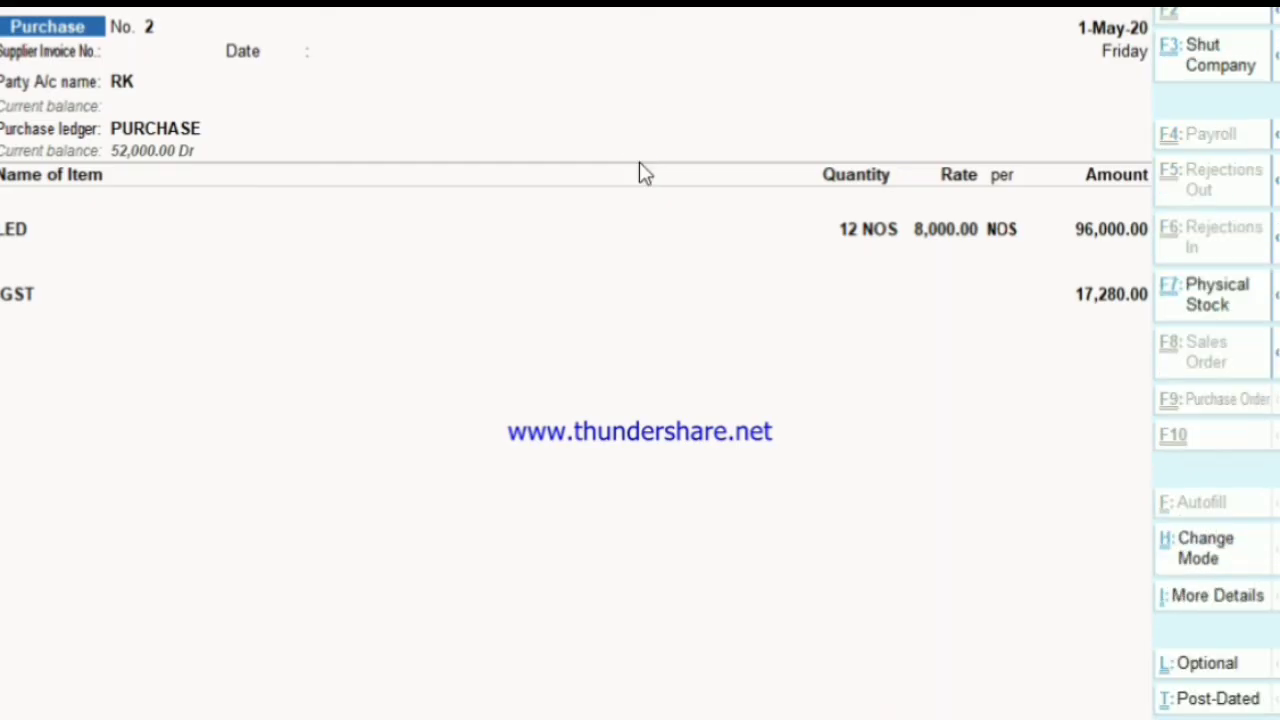
{"action": "key", "text": "Escape"}
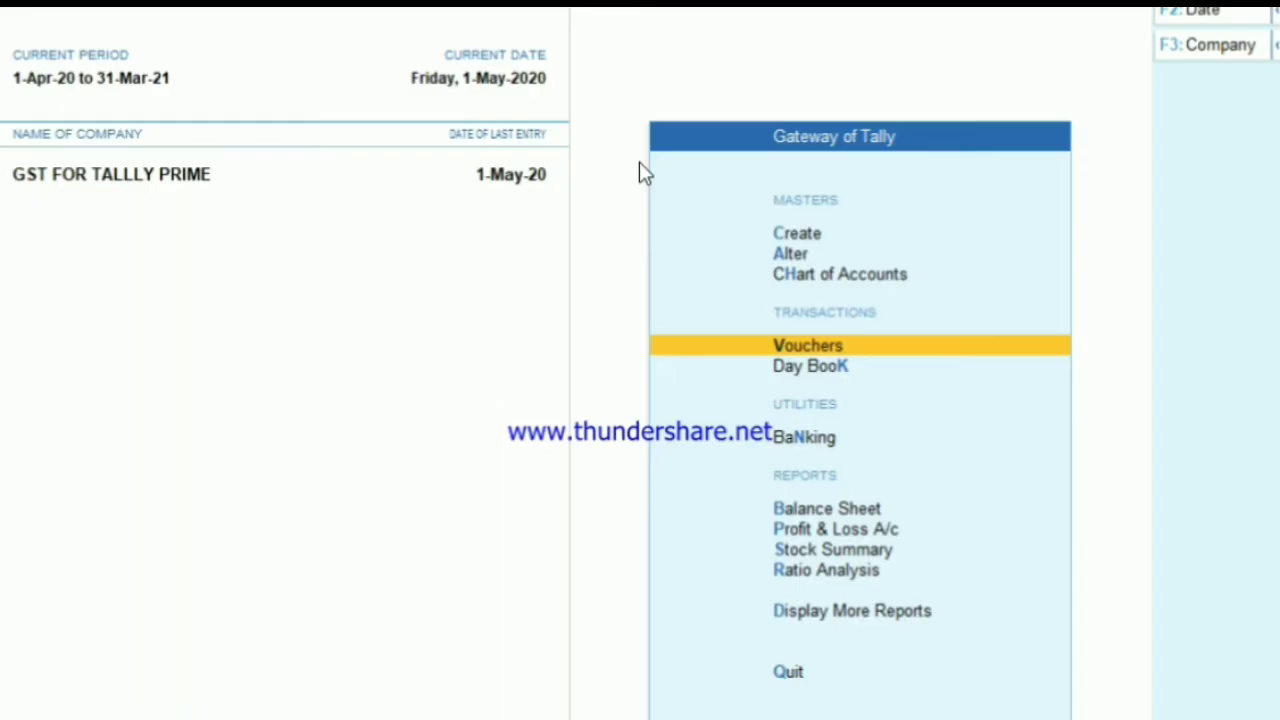
Step: Examine Duties & Taxes and Provisions under Current Liabilities in the detailed Balance Sheet
{"action": "key", "text": "Down"}
{"action": "key", "text": "Down"}
{"action": "key", "text": "Down"}
{"action": "key", "text": "Return"}
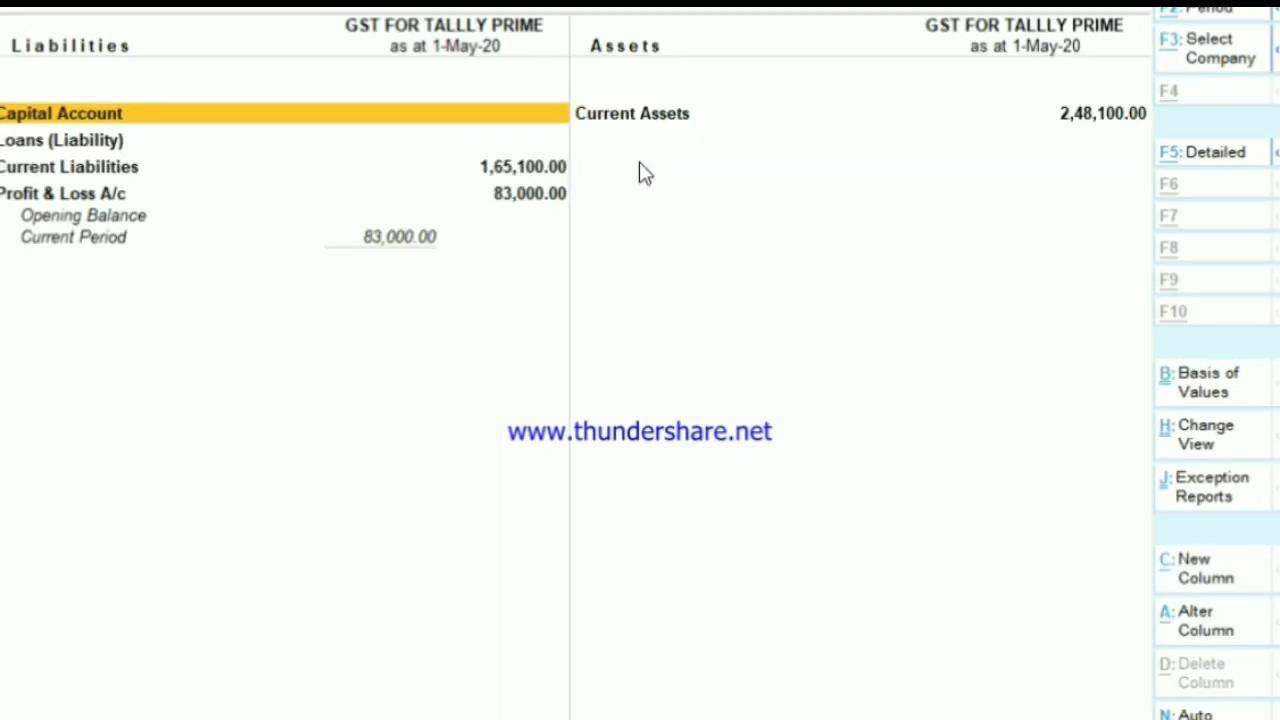
{"action": "key", "text": "Down"}
{"action": "key", "text": "Down"}
{"action": "key", "text": "Down"}
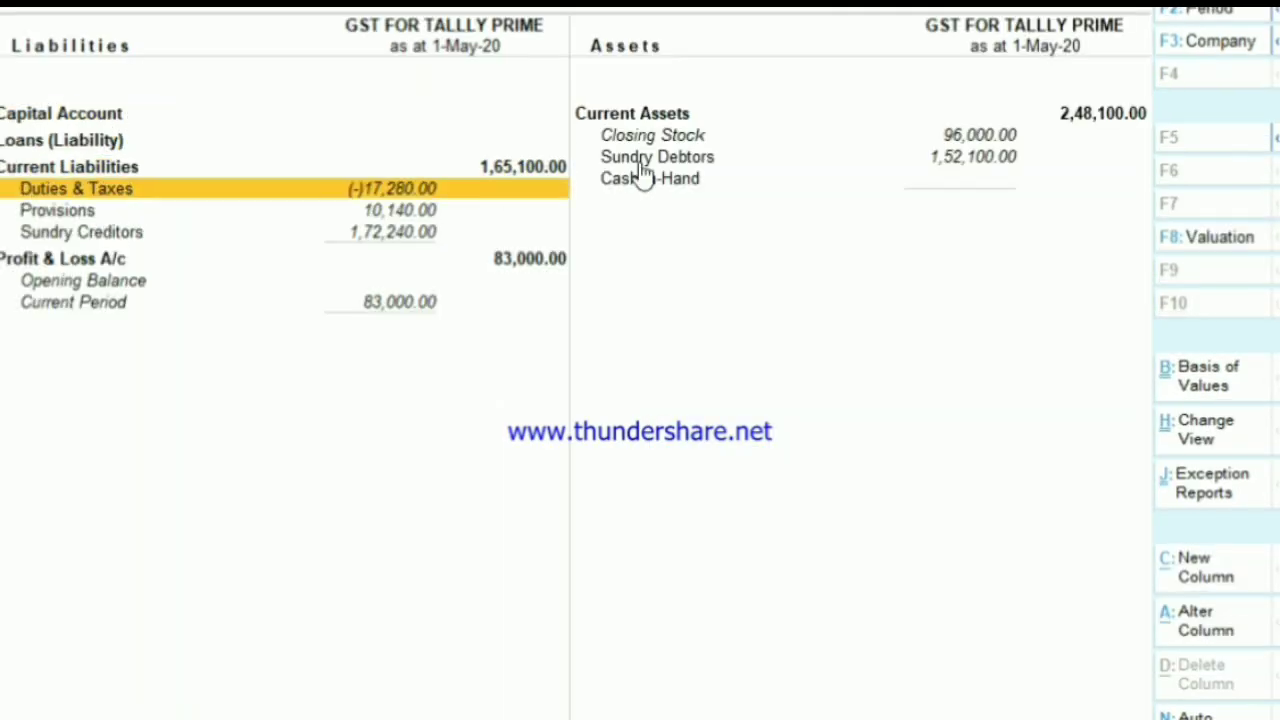
{"action": "key", "text": "Down"}
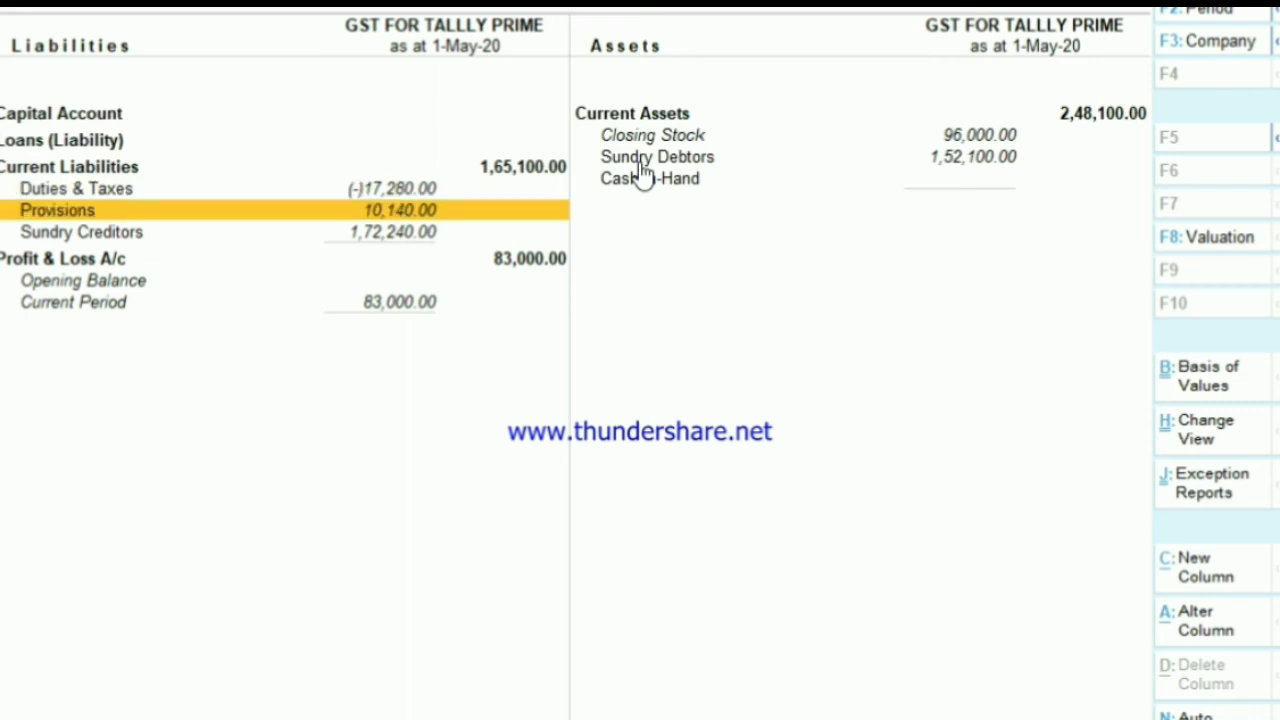
{"action": "key", "text": "Up"}
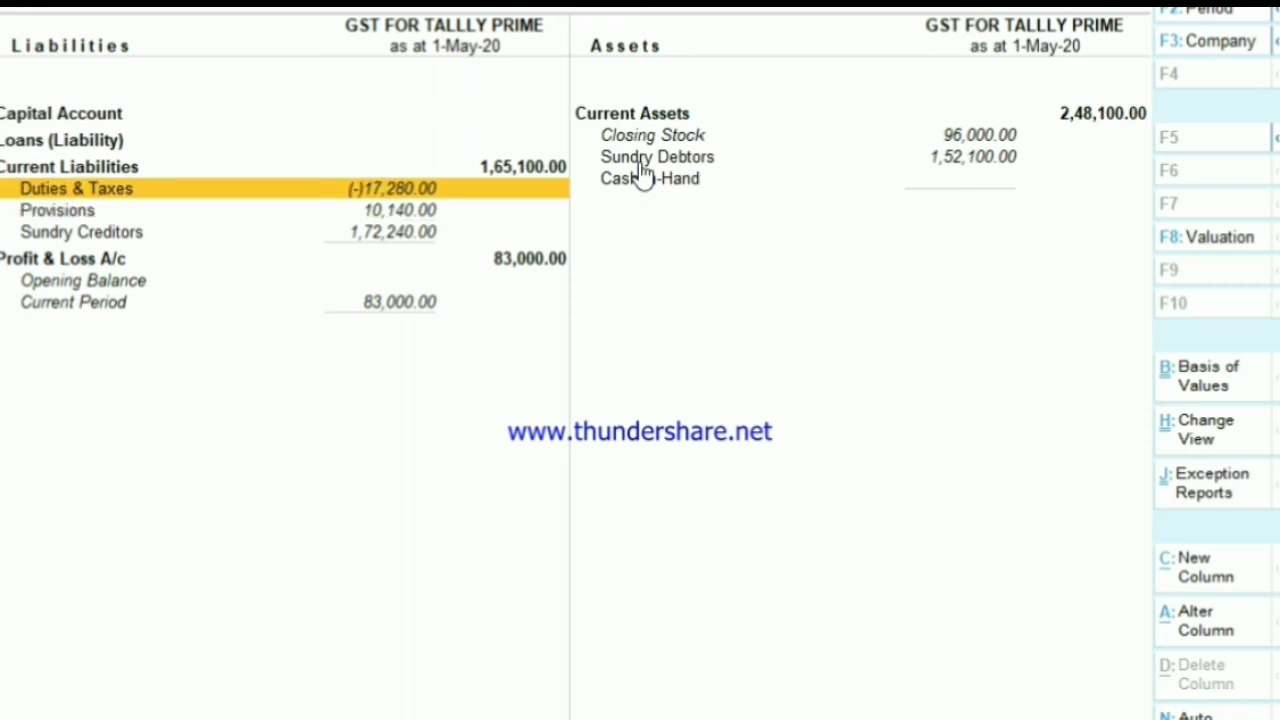
{"action": "key", "text": "Down"}
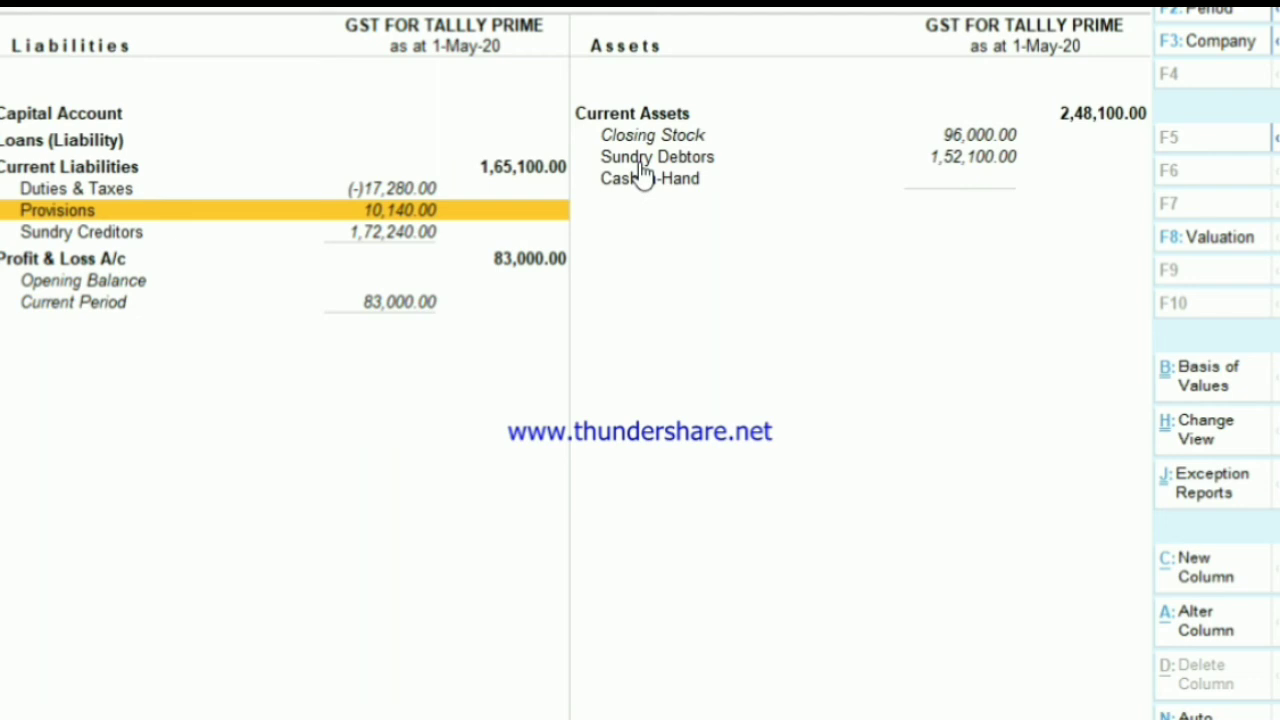
Step: Delete the 1 April 2020 IGST journal voucher from the GST ADJUSTMENT ledger under Provisions, and return to the Provisions summary
{"action": "key", "text": "Return"}
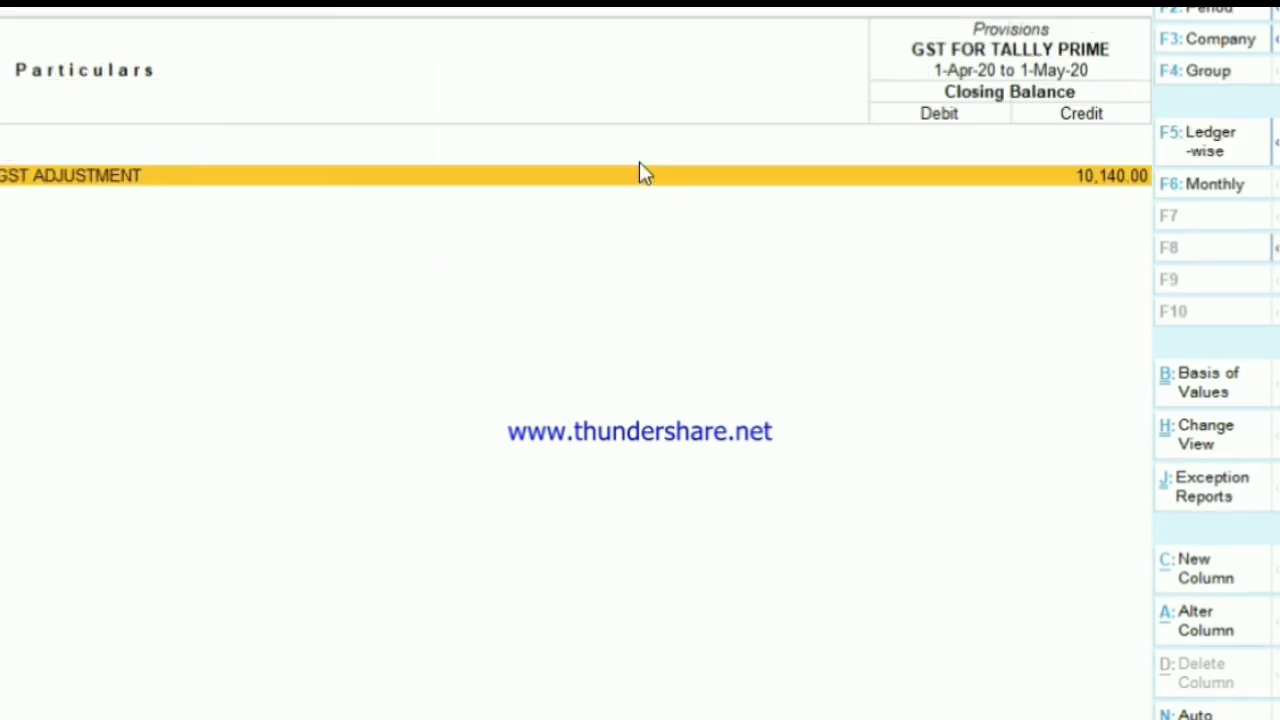
{"action": "key", "text": "Return"}
{"action": "key", "text": "Up"}
{"action": "key", "text": "Return"}
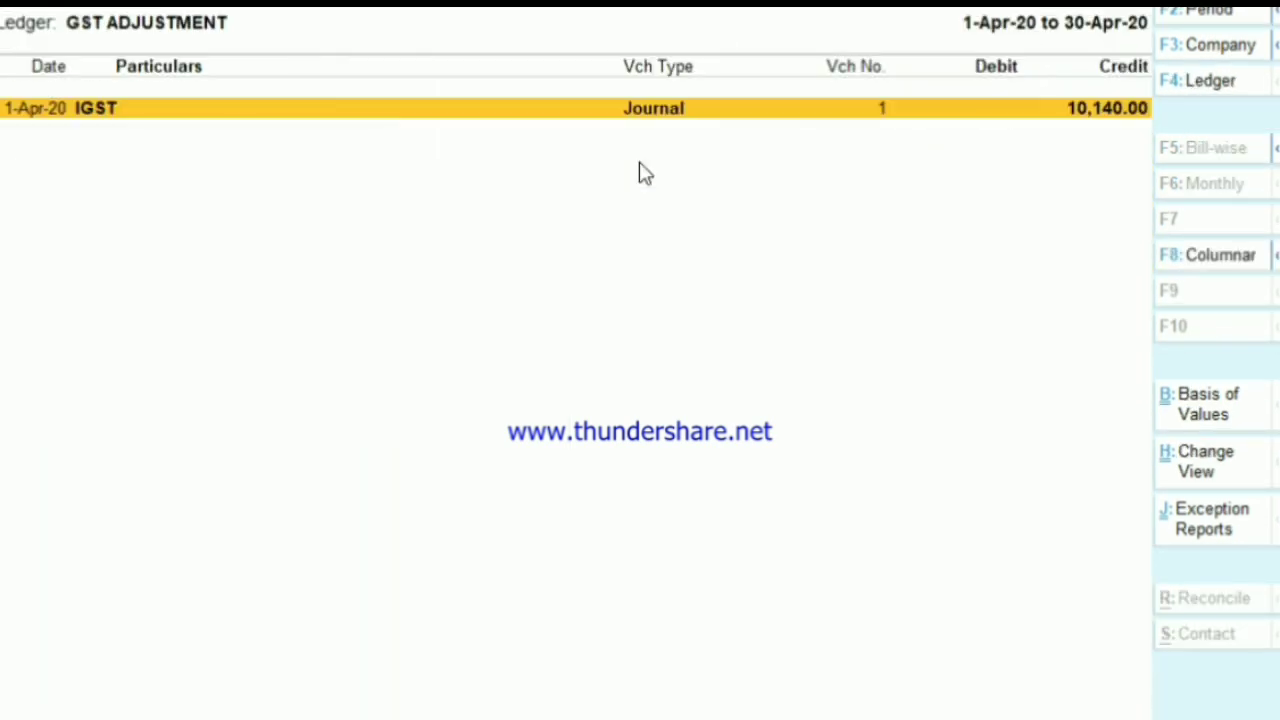
{"action": "key", "text": "alt+d"}
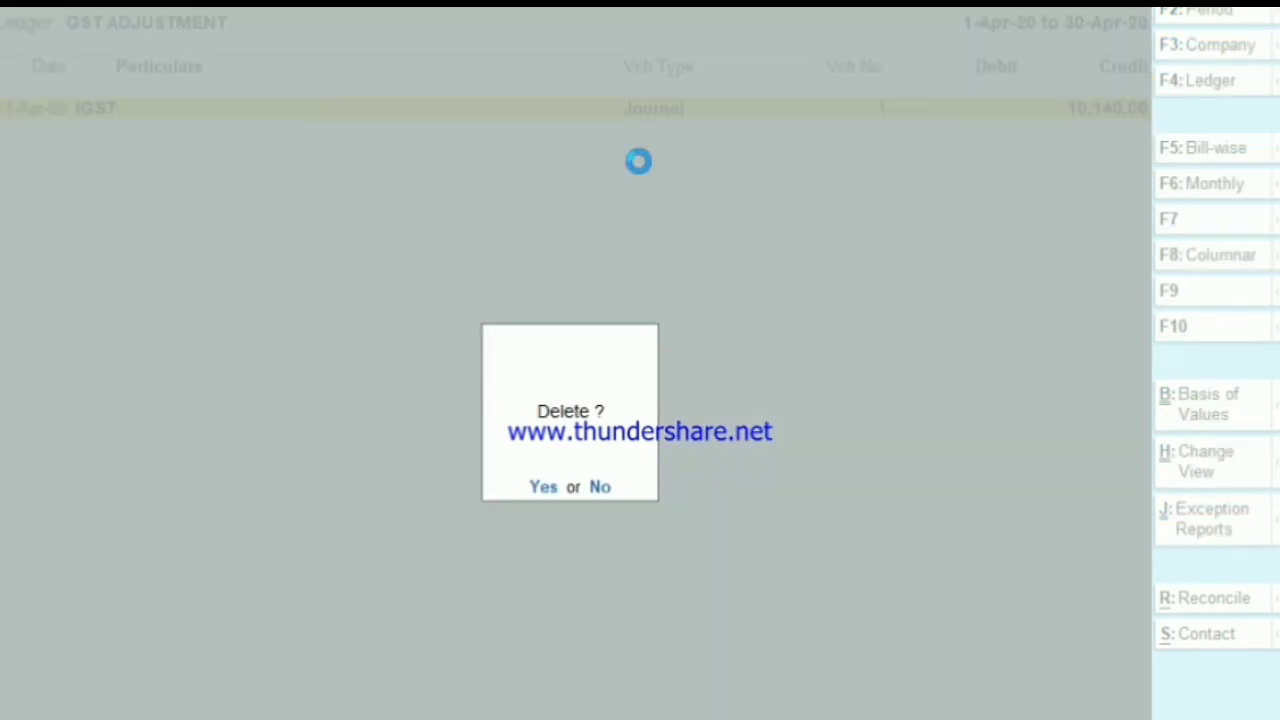
{"action": "key", "text": "y"}
{"action": "key", "text": "Escape"}
{"action": "key", "text": "Escape"}
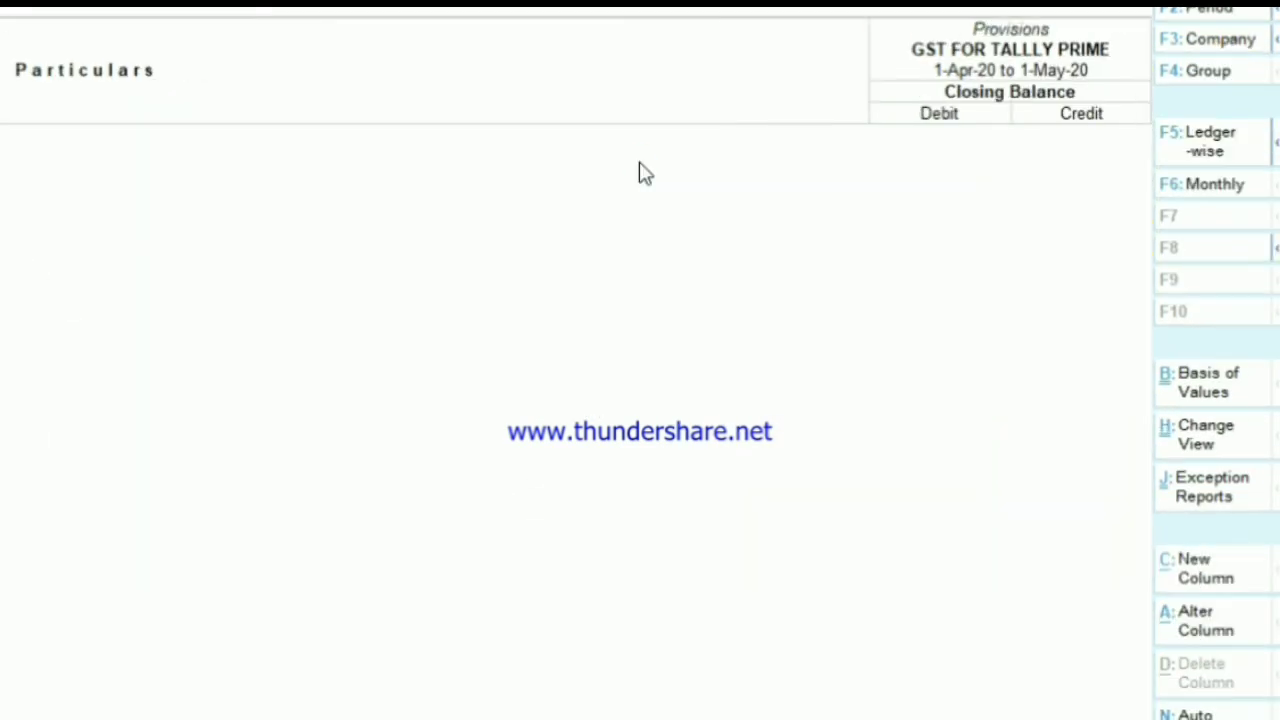
Step: Delete the 1 May 2020 LED purchase voucher from the IGST ledger under Duties & Taxes in the Balance Sheet
{"action": "key", "text": "Escape"}
{"action": "key", "text": "Down"}
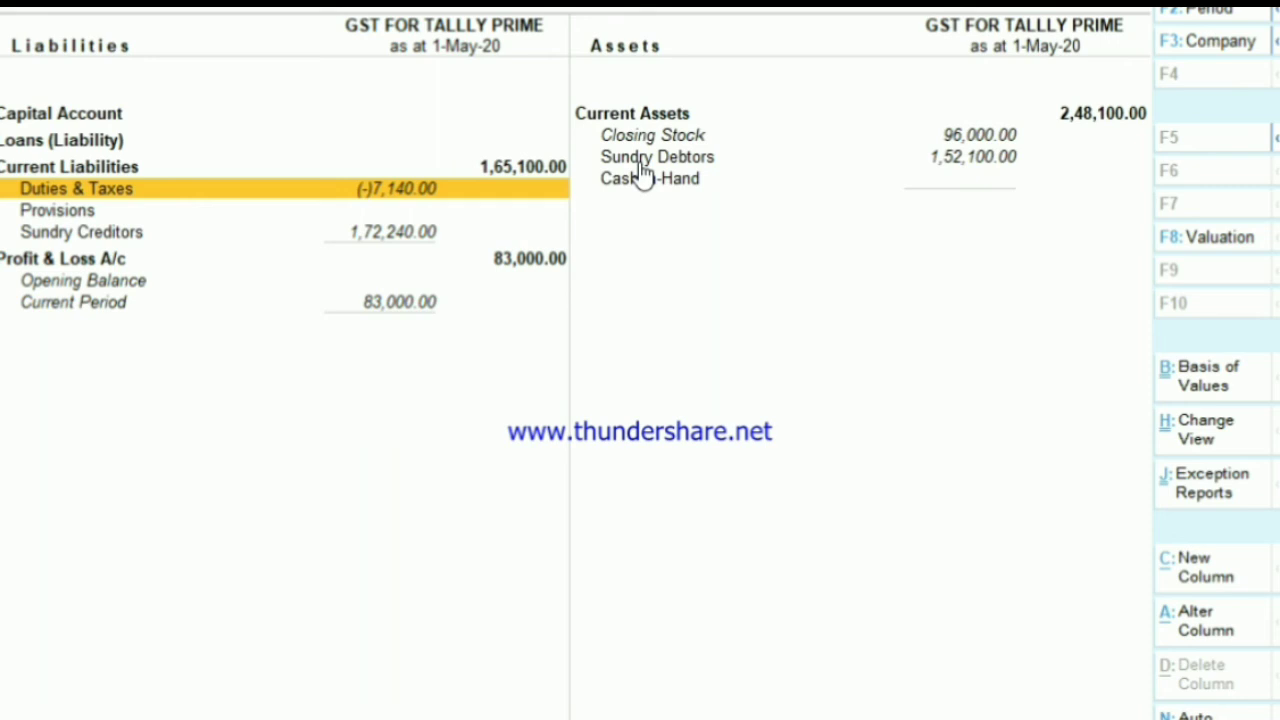
{"action": "key", "text": "Return"}
{"action": "key", "text": "Return"}
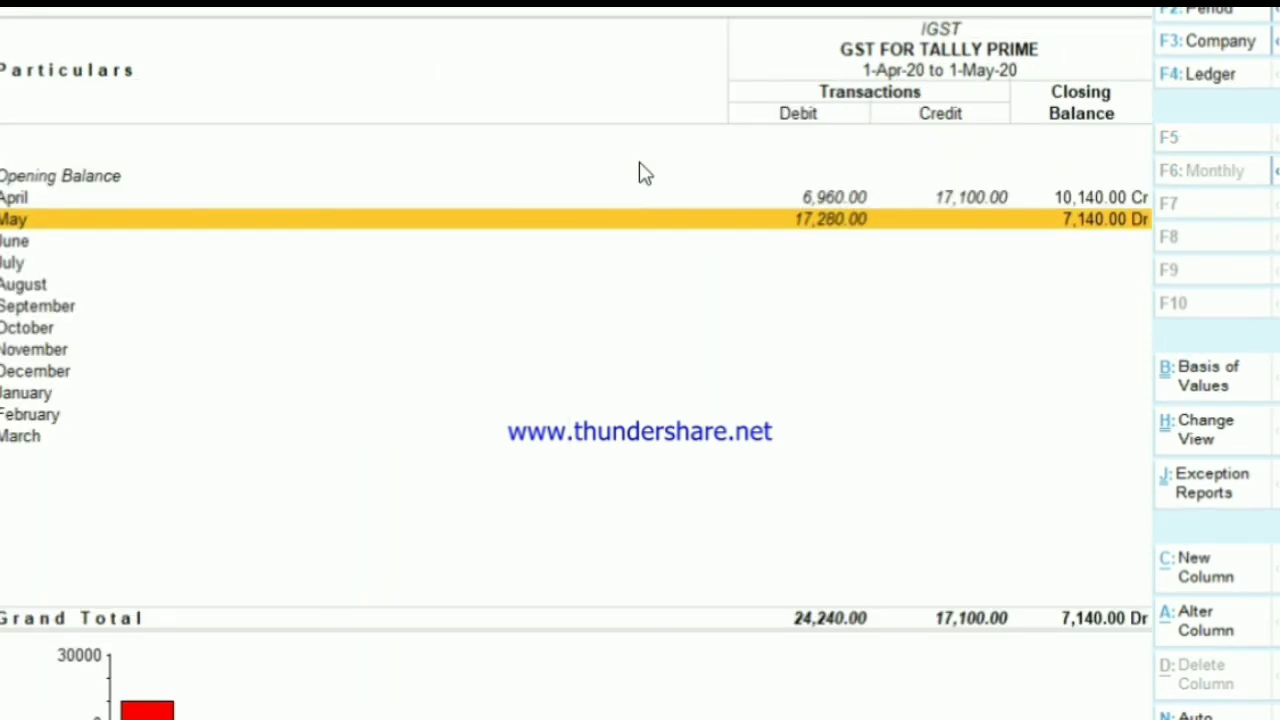
{"action": "key", "text": "Return"}
{"action": "key", "text": "Return"}
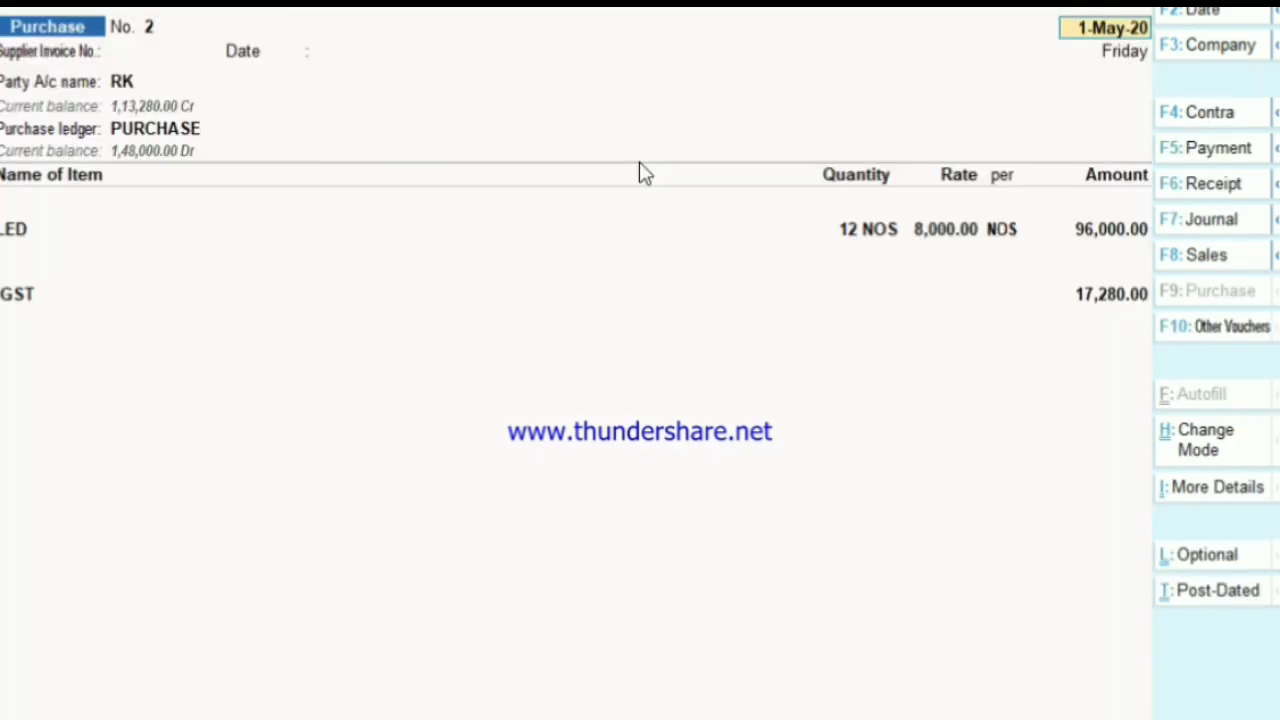
{"action": "key", "text": "alt+d"}
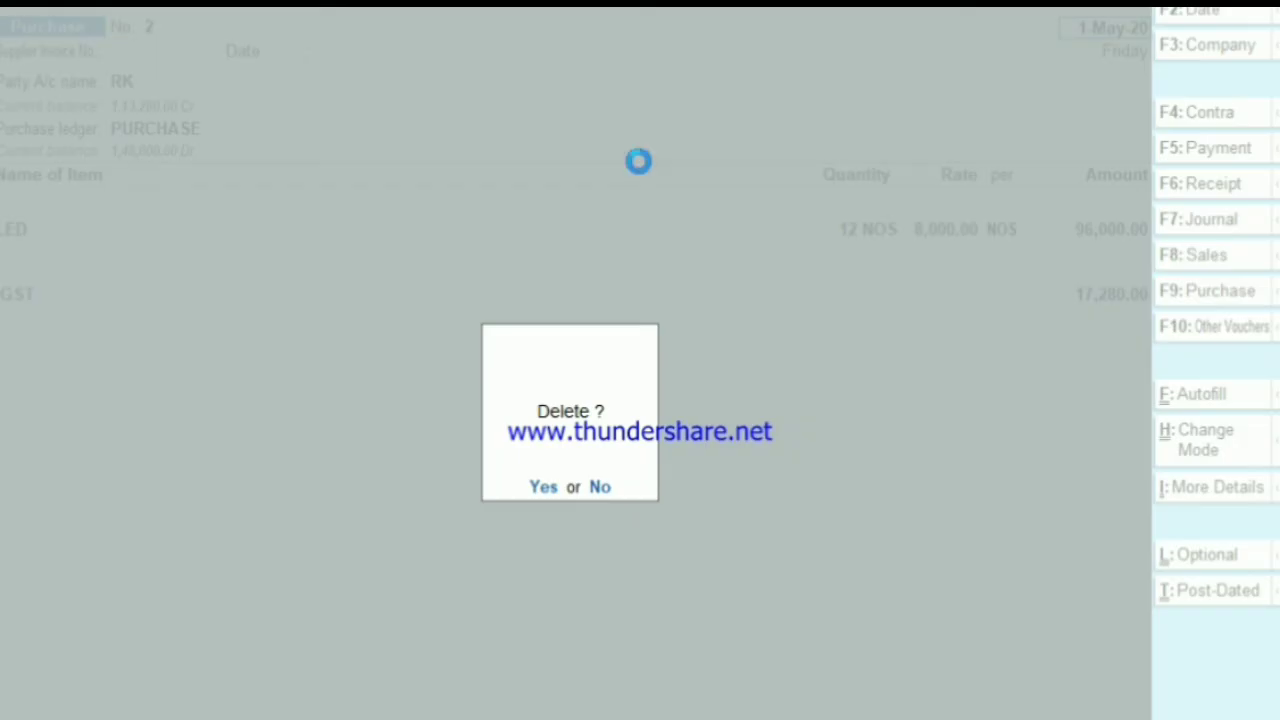
{"action": "key", "text": "y"}
{"action": "key", "text": "F2"}
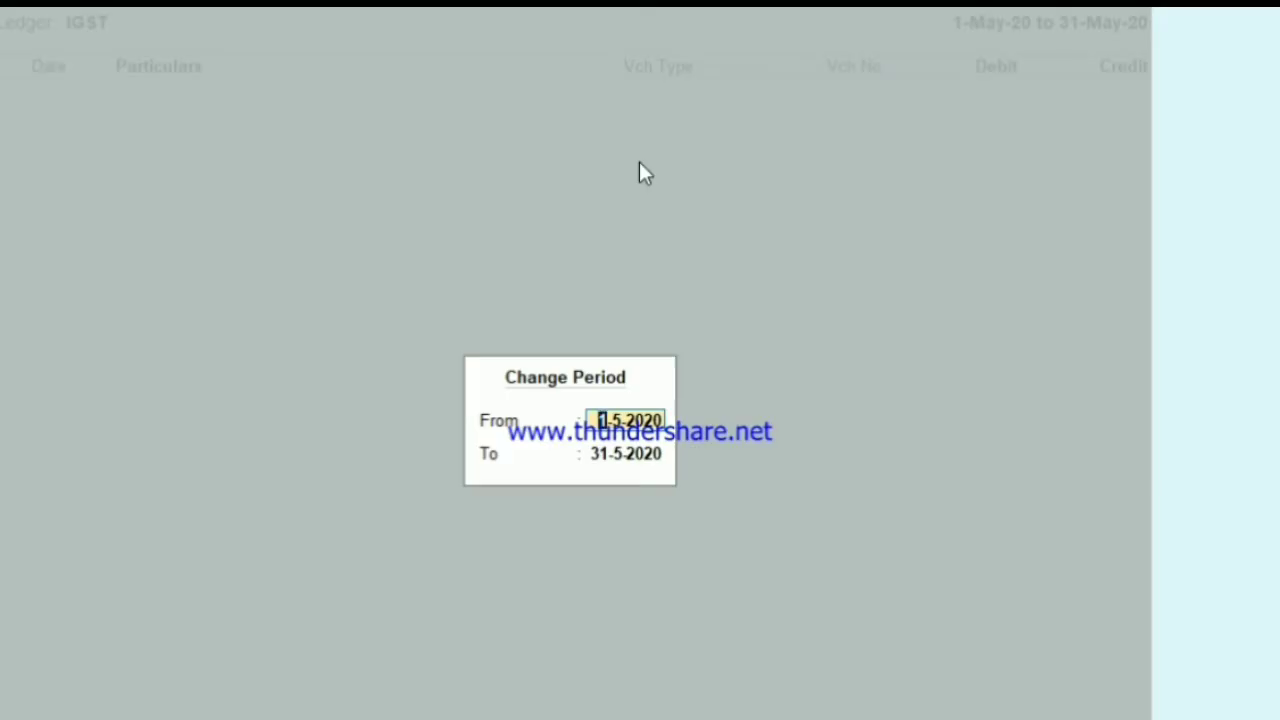
{"action": "key", "text": "BackSpace"}
{"action": "key", "text": "Escape"}
Step: Start a journal voucher dated 1 April 2020 from the April entries of the IGST ledger
{"action": "key", "text": "Escape"}
{"action": "key", "text": "Escape"}
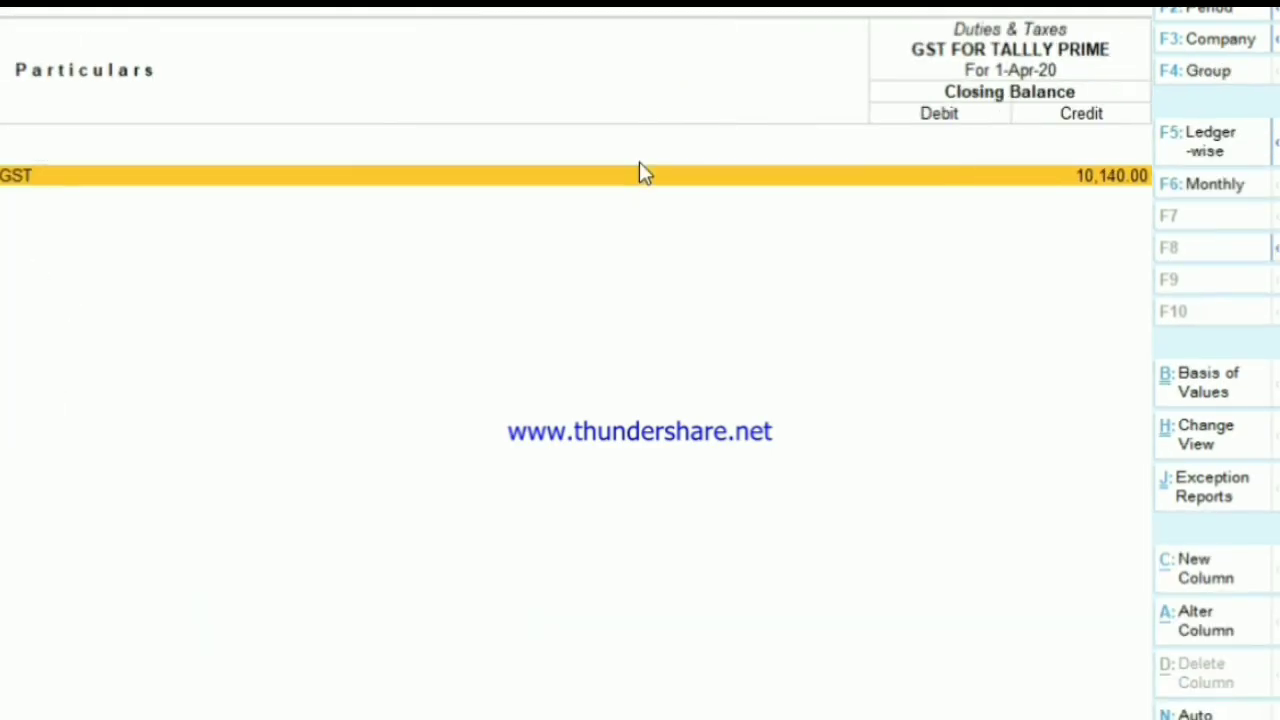
{"action": "key", "text": "Return"}
{"action": "key", "text": "Return"}
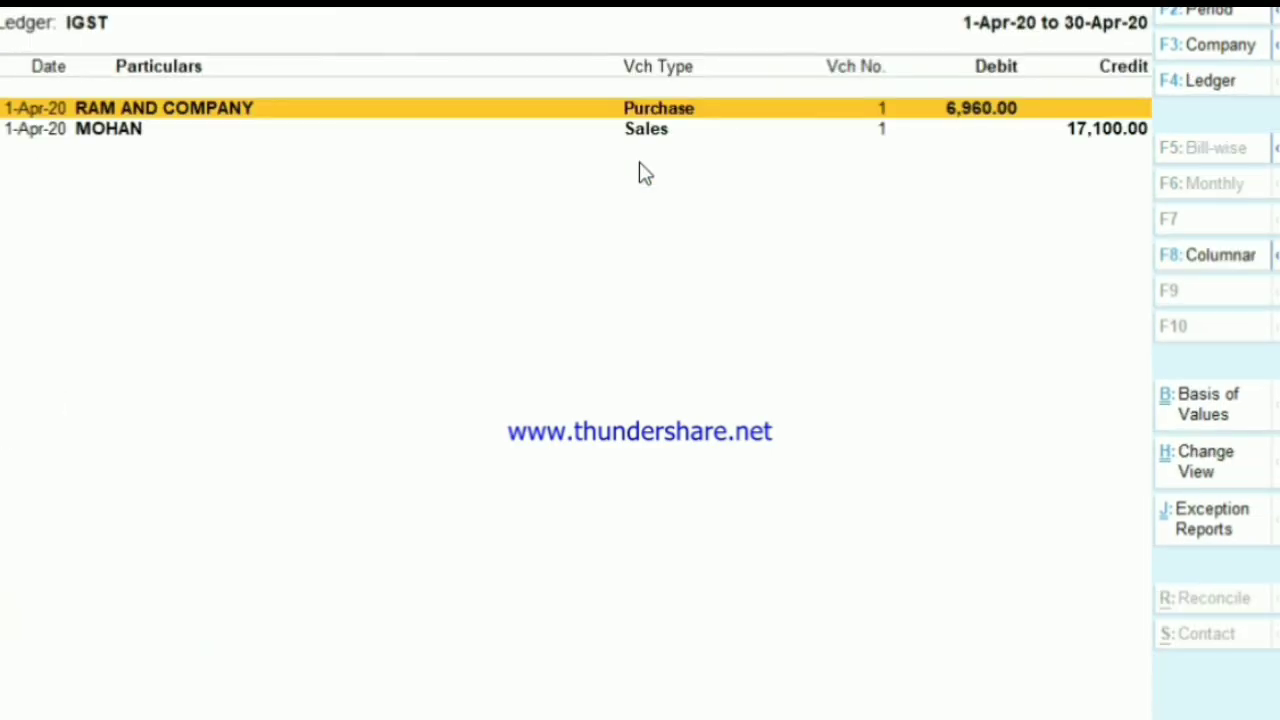
{"action": "key", "text": "alt+a"}
{"action": "key", "text": "F2"}
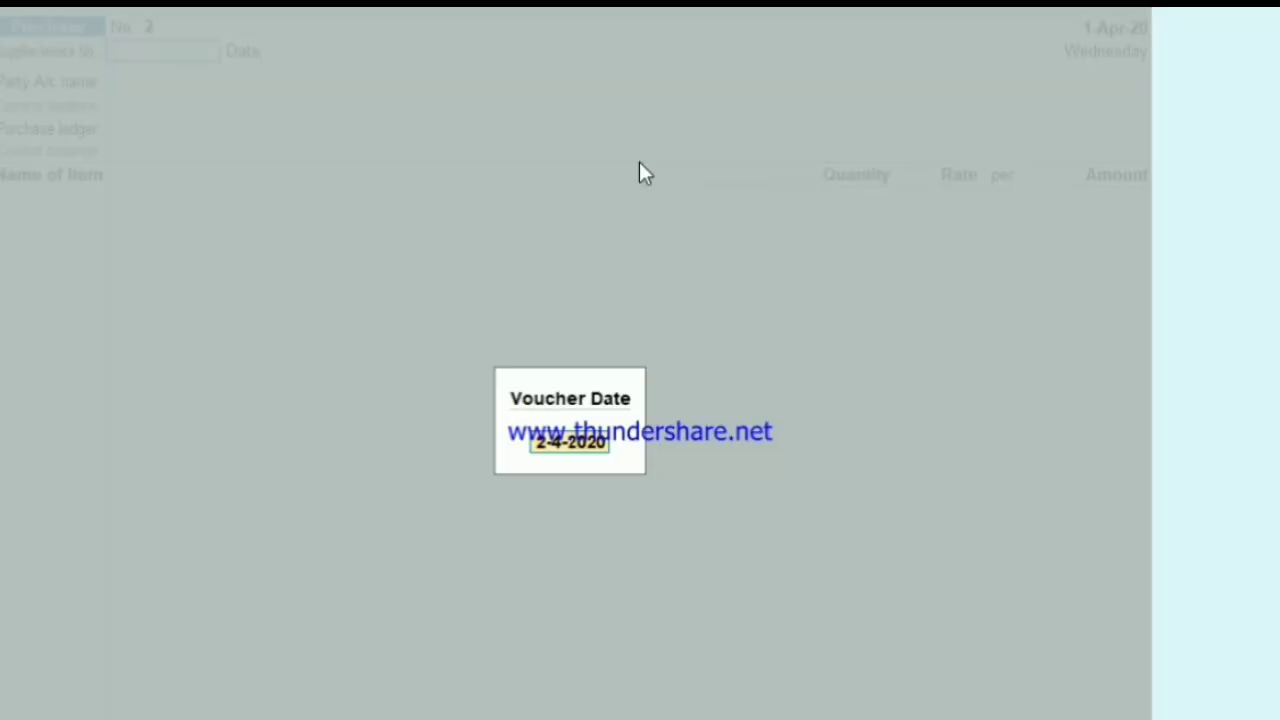
{"action": "key", "text": "BackSpace"}
{"action": "type", "text": "1-4"}
{"action": "key", "text": "Return"}
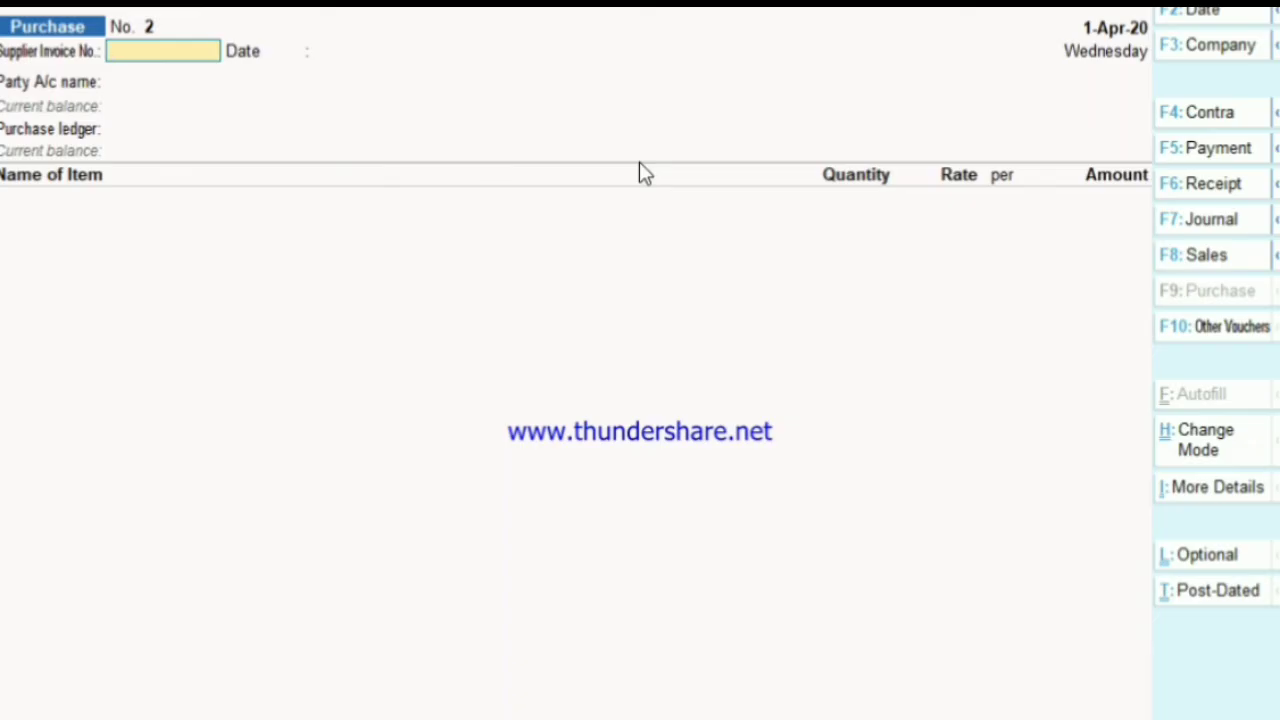
{"action": "key", "text": "F7"}
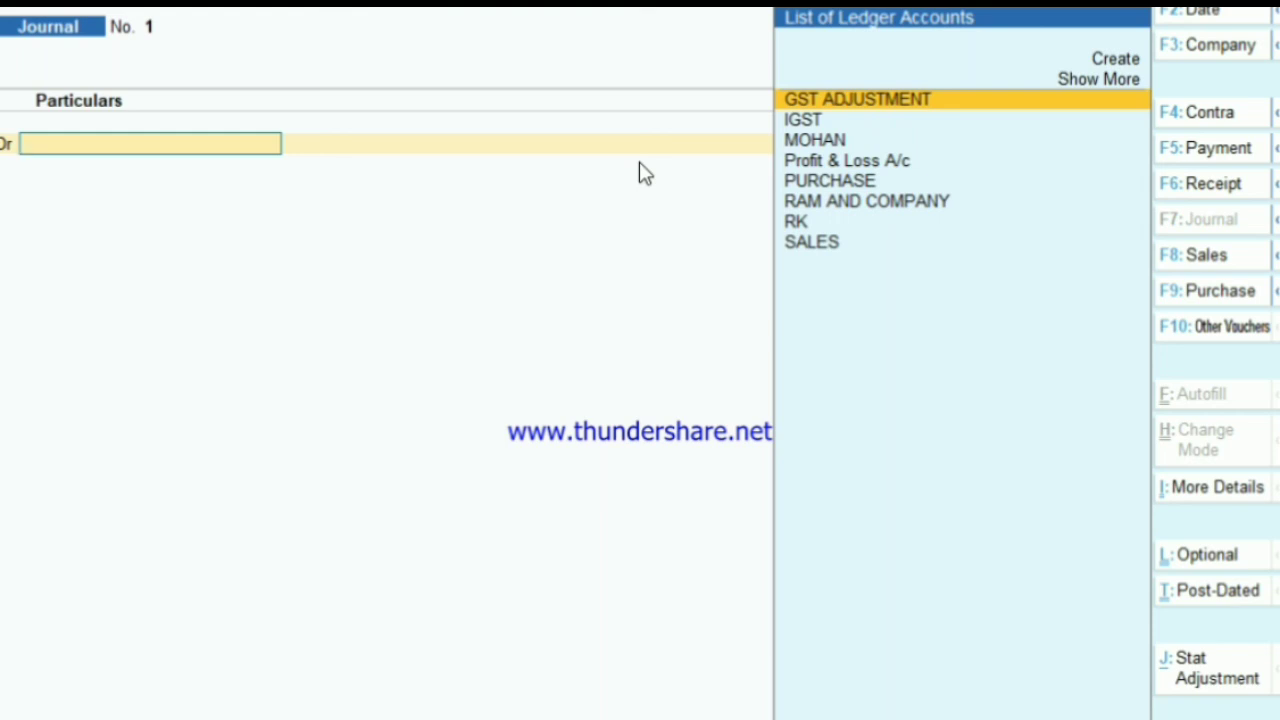
Step: Debit IGST and credit GST ADJUSTMENT with 10,140, save the journal, and return to the Duties & Taxes summary
{"action": "type", "text": "I"}
{"action": "key", "text": "Return"}
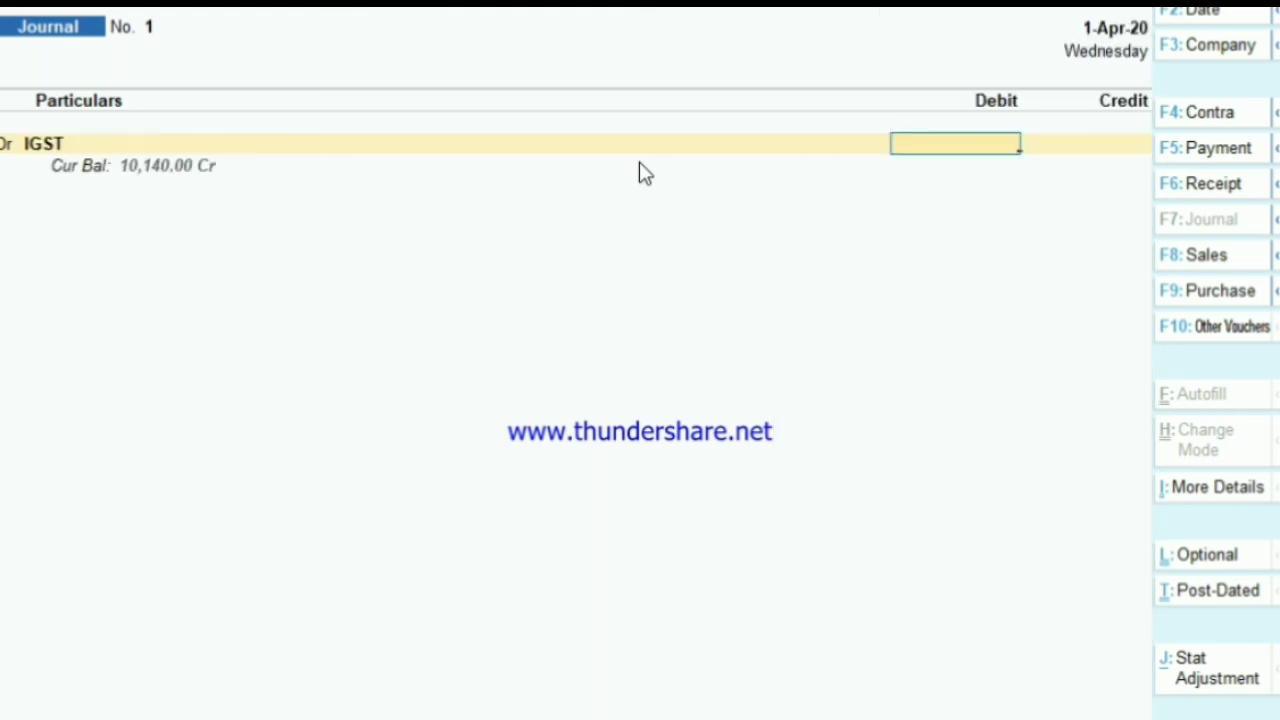
{"action": "type", "text": "10140"}
{"action": "key", "text": "Return"}
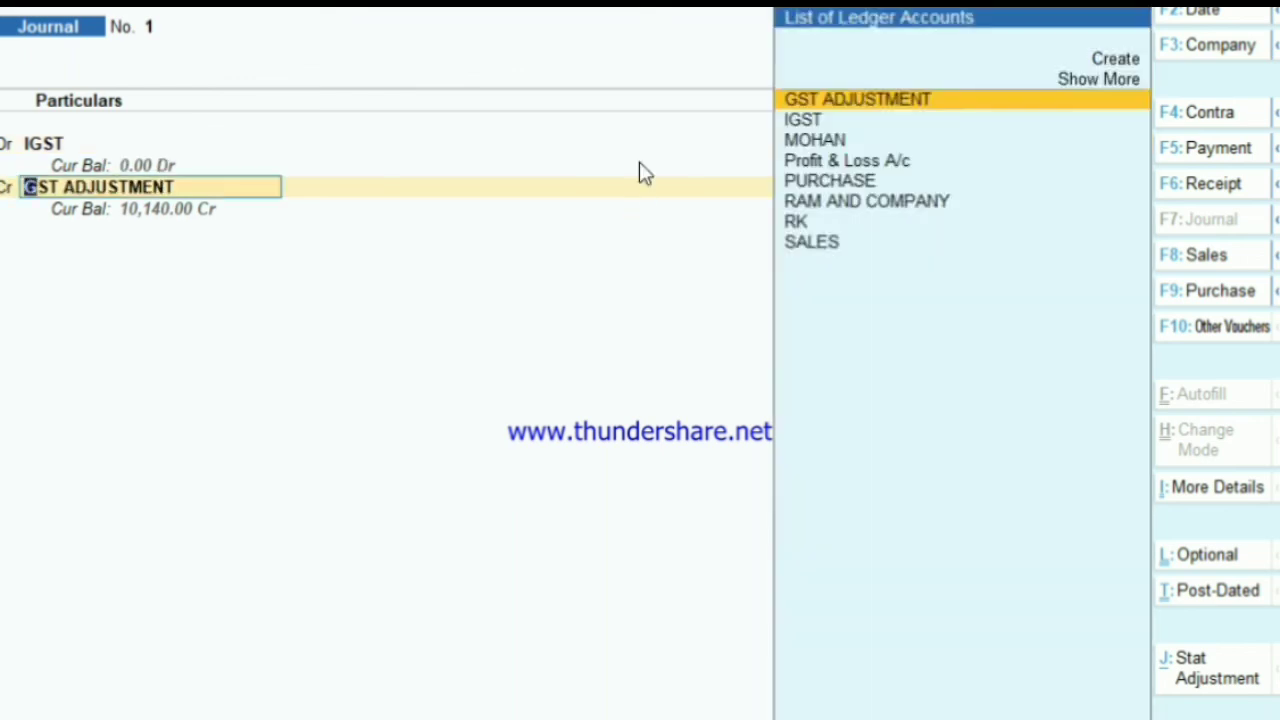
{"action": "key", "text": "Return"}
{"action": "key", "text": "Return"}
{"action": "key", "text": "Return"}
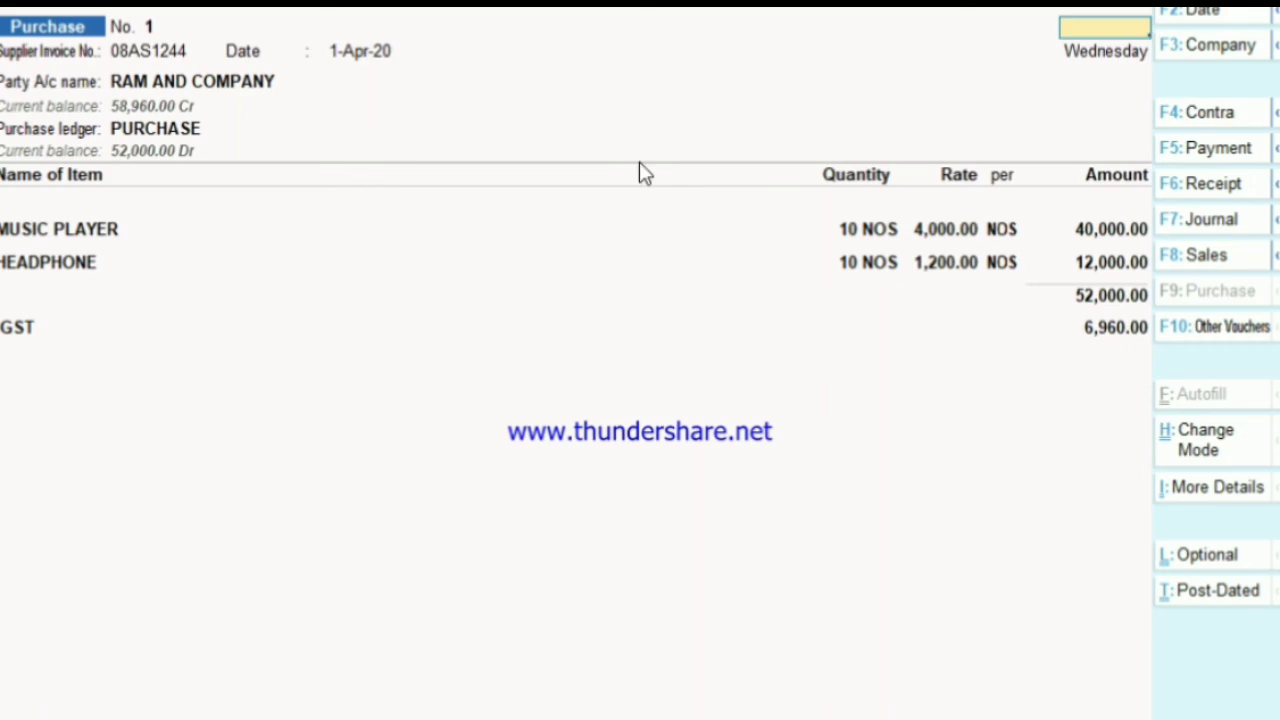
{"action": "key", "text": "Escape"}
{"action": "key", "text": "Escape"}
{"action": "key", "text": "Escape"}
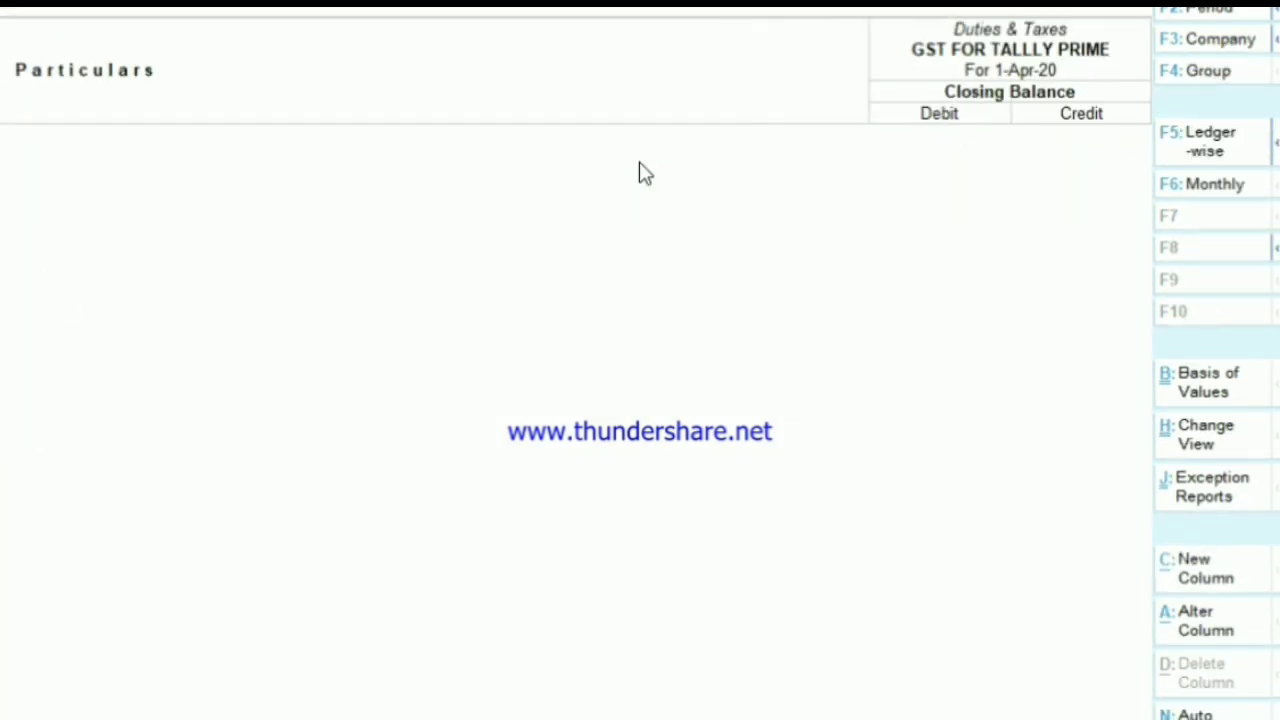
{"action": "key", "text": "F2"}
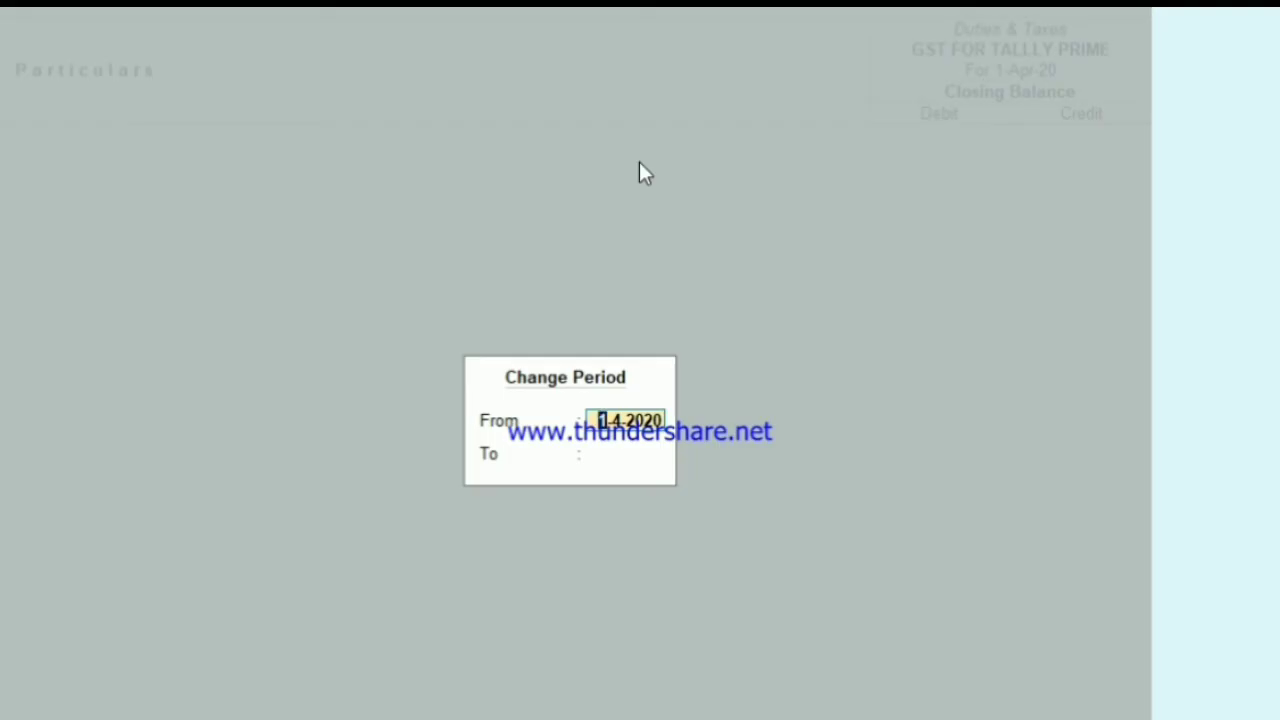
{"action": "key", "text": "BackSpace"}
{"action": "key", "text": "Escape"}
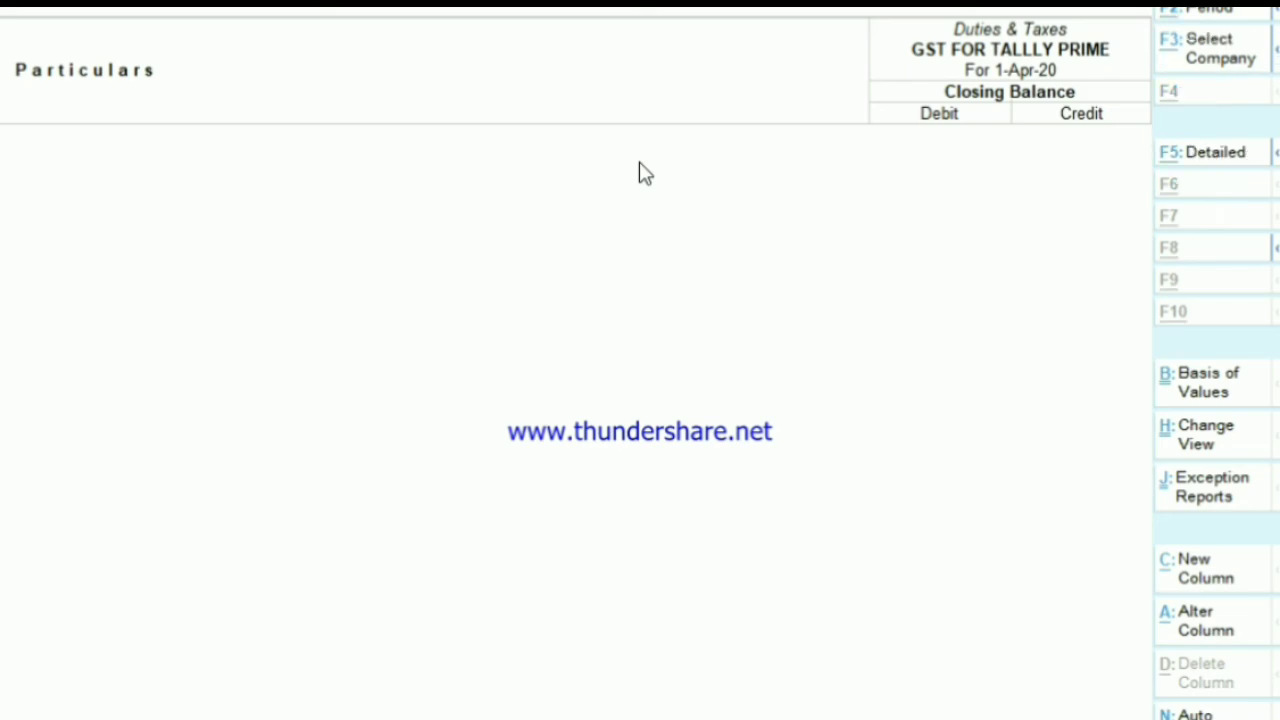
{"action": "key", "text": "alt+c"}
{"action": "key", "text": "BackSpace"}
{"action": "key", "text": "Escape"}
Step: Return to the Gateway of Tally and start a payment voucher dated 2 May 2020
{"action": "key", "text": "Escape"}
{"action": "key", "text": "Escape"}
{"action": "key", "text": "Escape"}
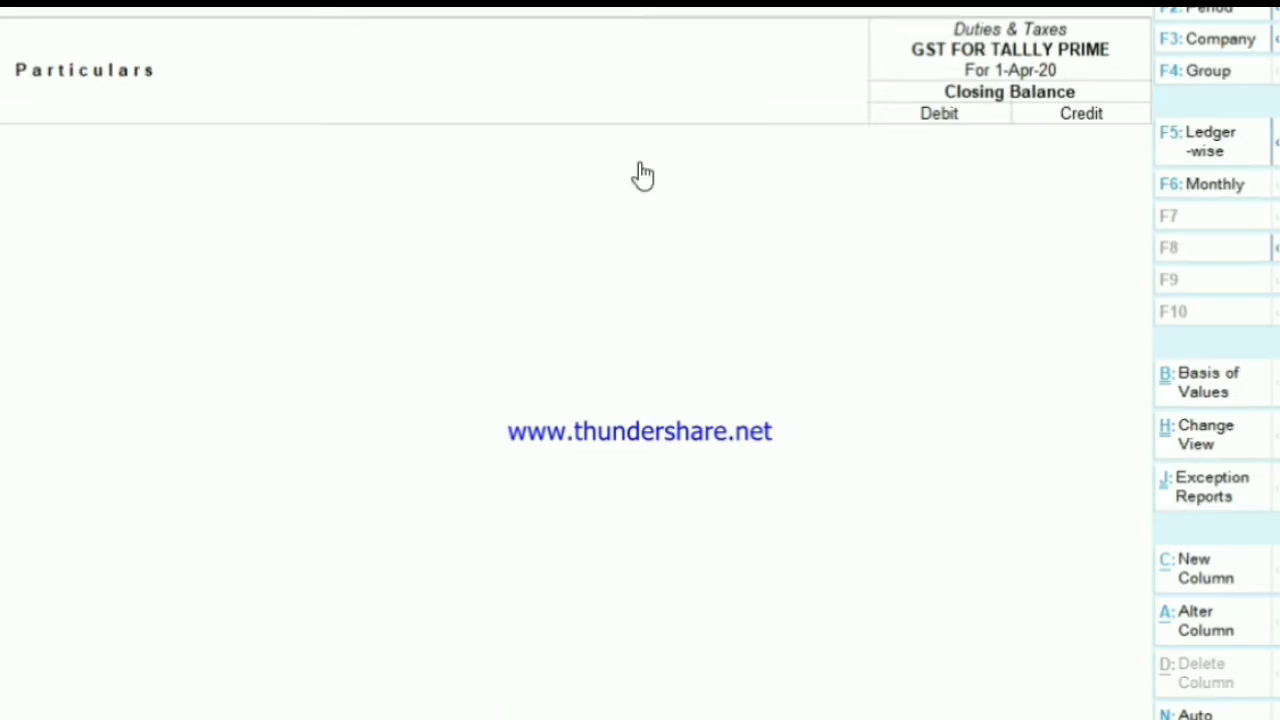
{"action": "key", "text": "Down"}
{"action": "key", "text": "Down"}
{"action": "key", "text": "Down"}
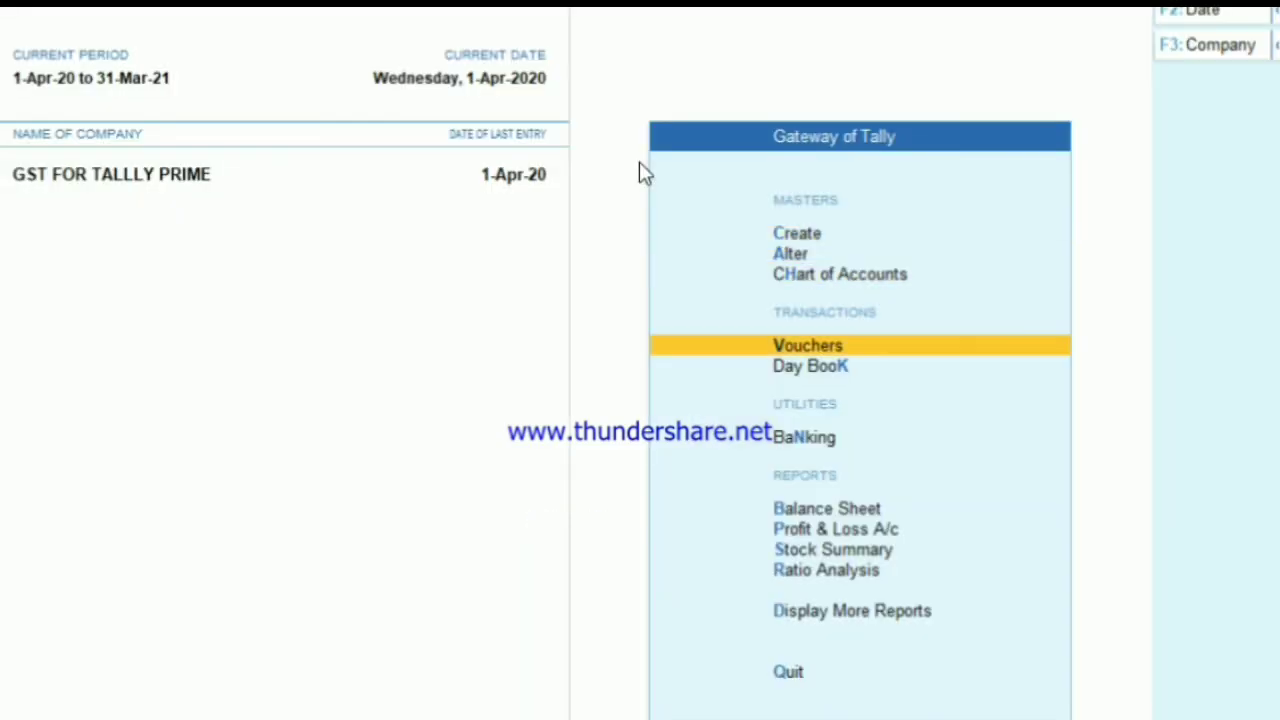
{"action": "key", "text": "Return"}
{"action": "key", "text": "F2"}
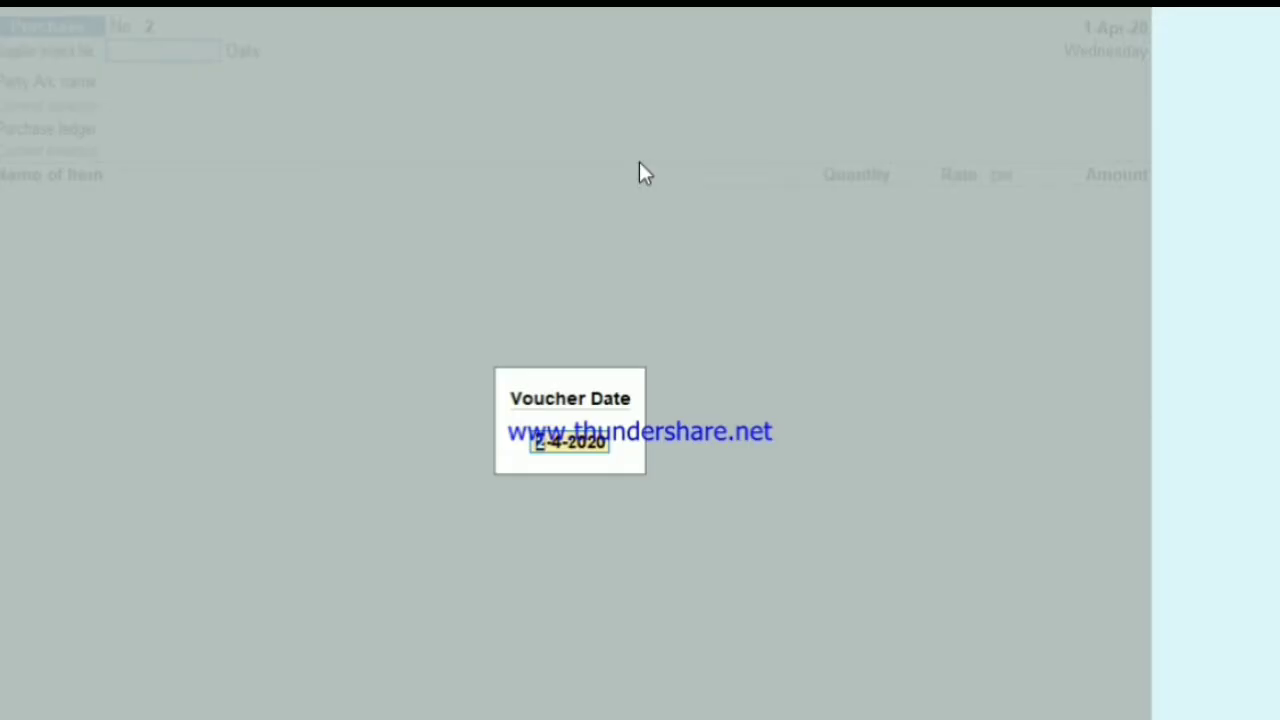
{"action": "type", "text": "2-5"}
{"action": "key", "text": "Return"}
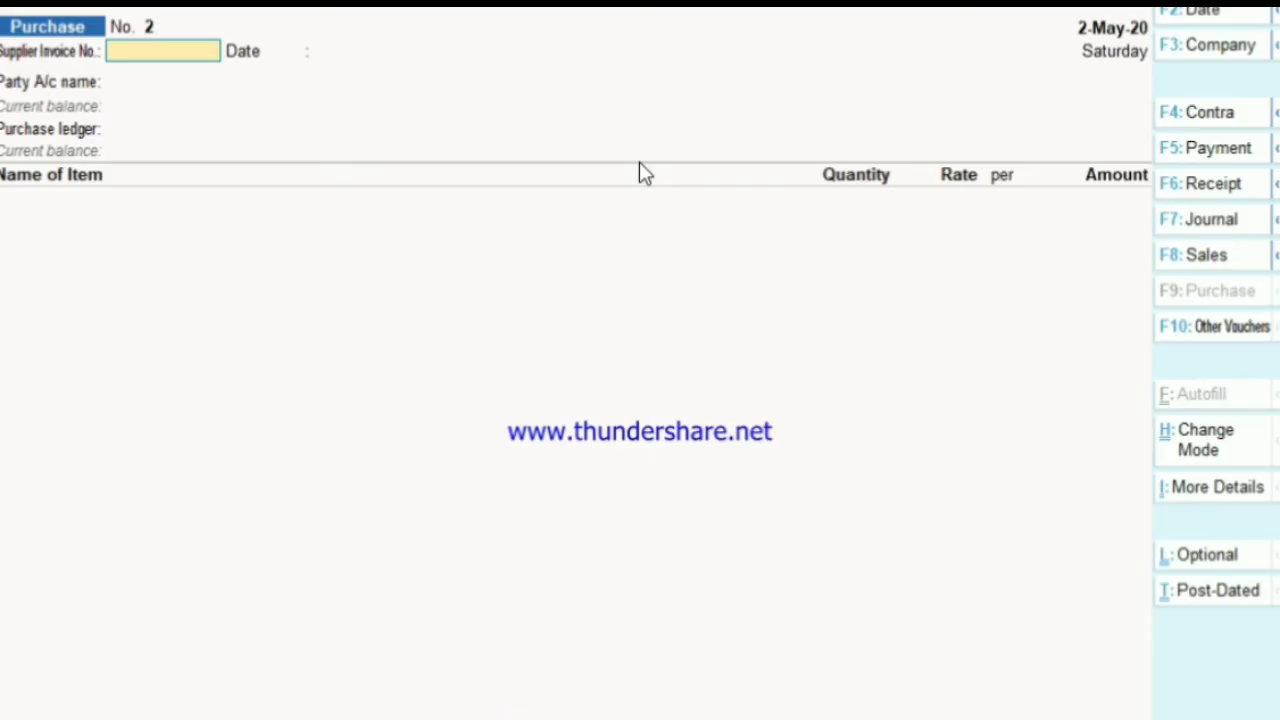
{"action": "key", "text": "Return"}
{"action": "key", "text": "Return"}
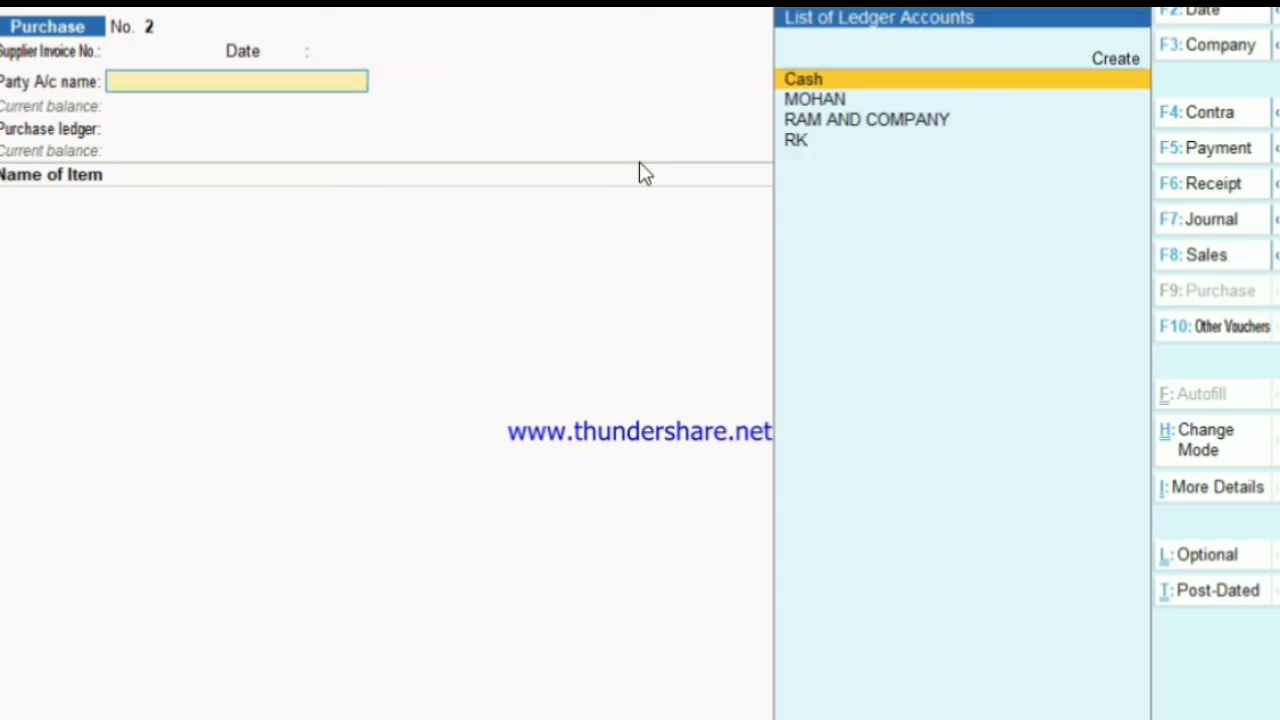
{"action": "key", "text": "F5"}
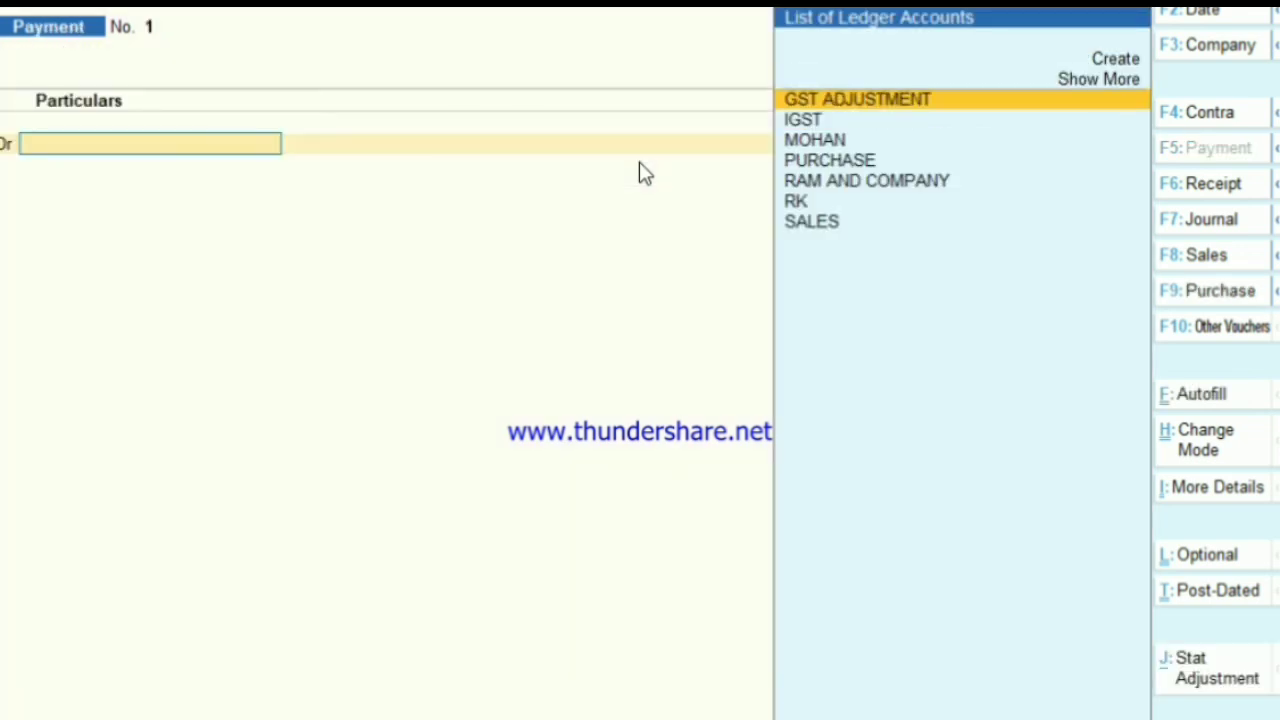
Step: Autofill the payment as a regular GST Stat Payment for the period 1 April 2020 to 2 May 2020
{"action": "key", "text": "ctrl+e"}
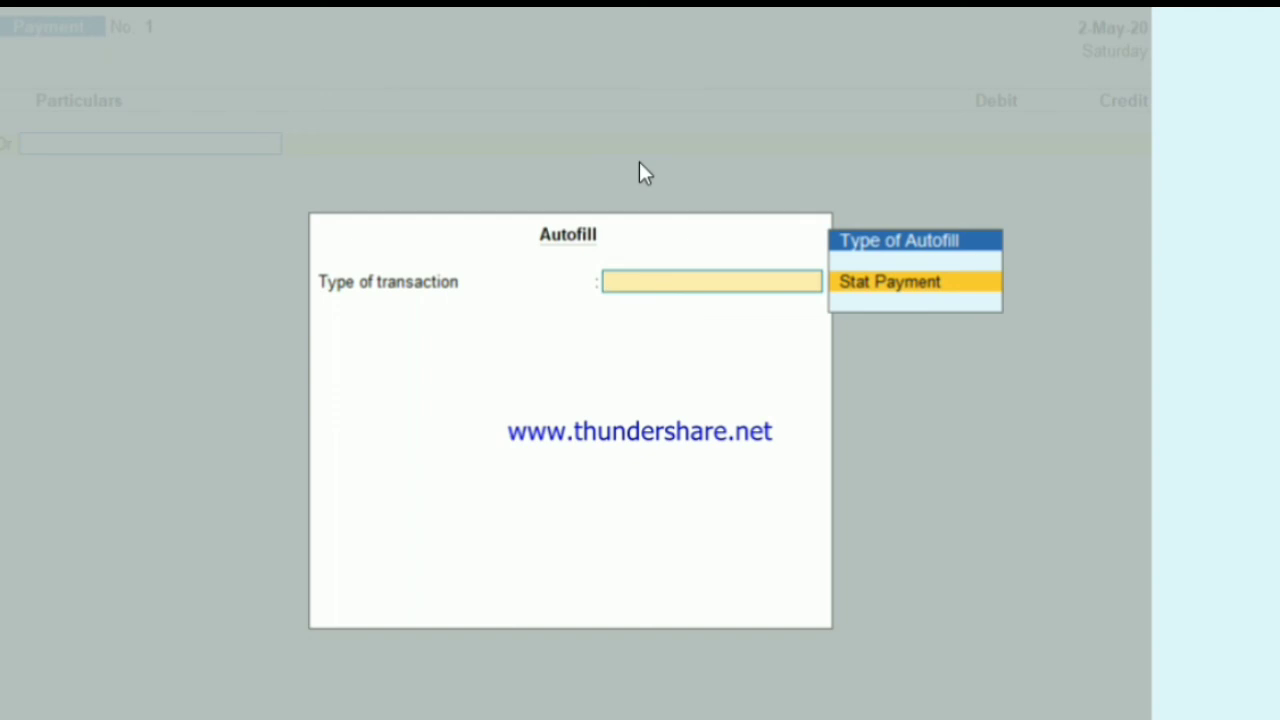
{"action": "key", "text": "Return"}
{"action": "key", "text": "Return"}
{"action": "key", "text": "Return"}
{"action": "key", "text": "Return"}
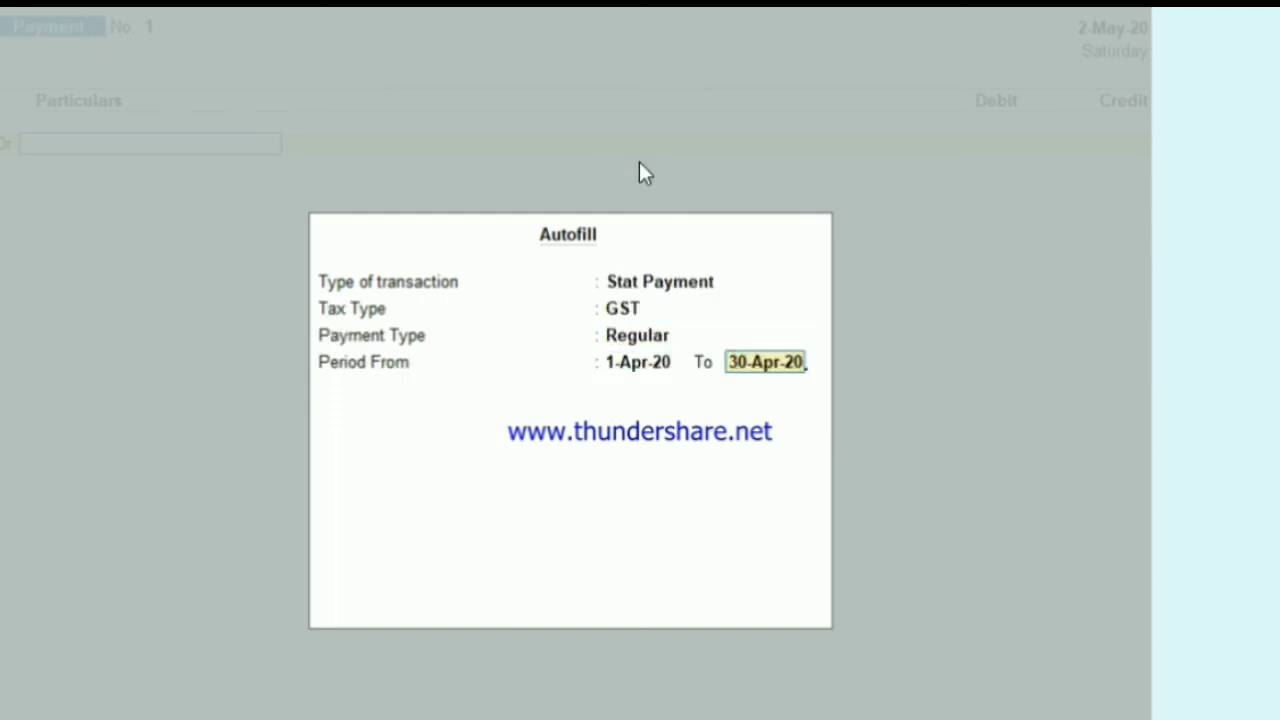
{"action": "type", "text": "2"}
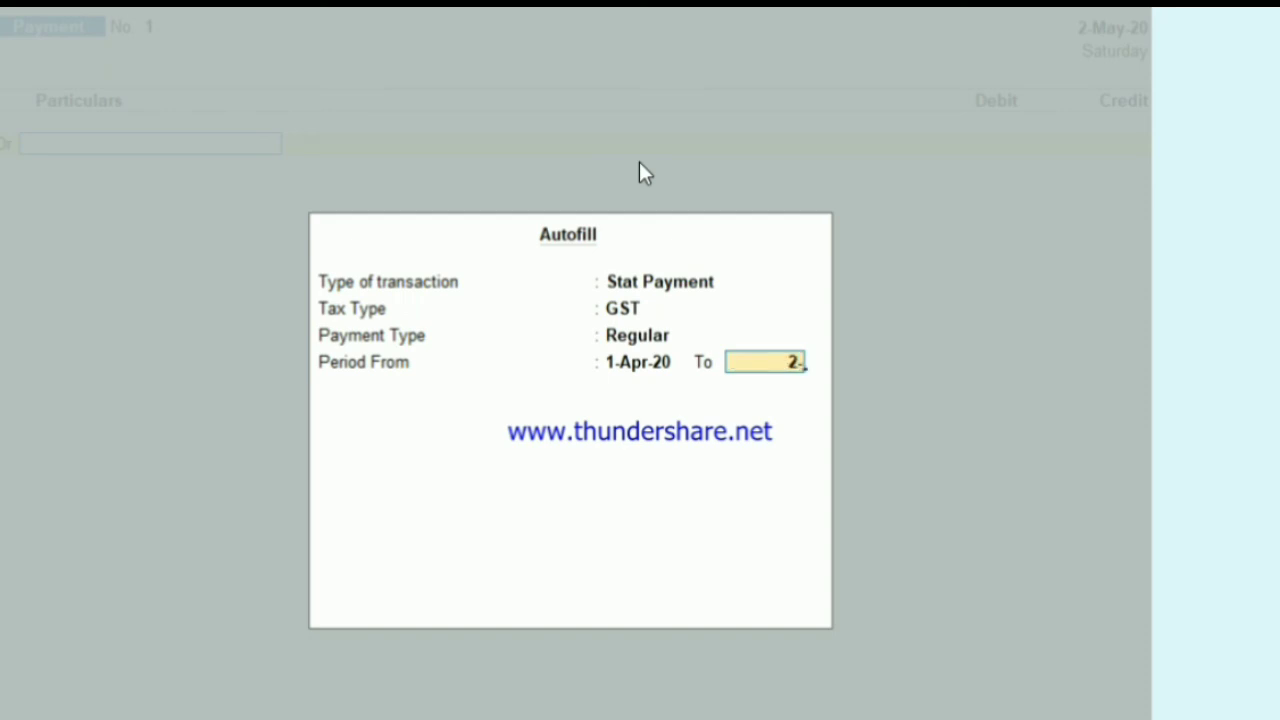
{"action": "type", "text": "-5"}
{"action": "key", "text": "Return"}
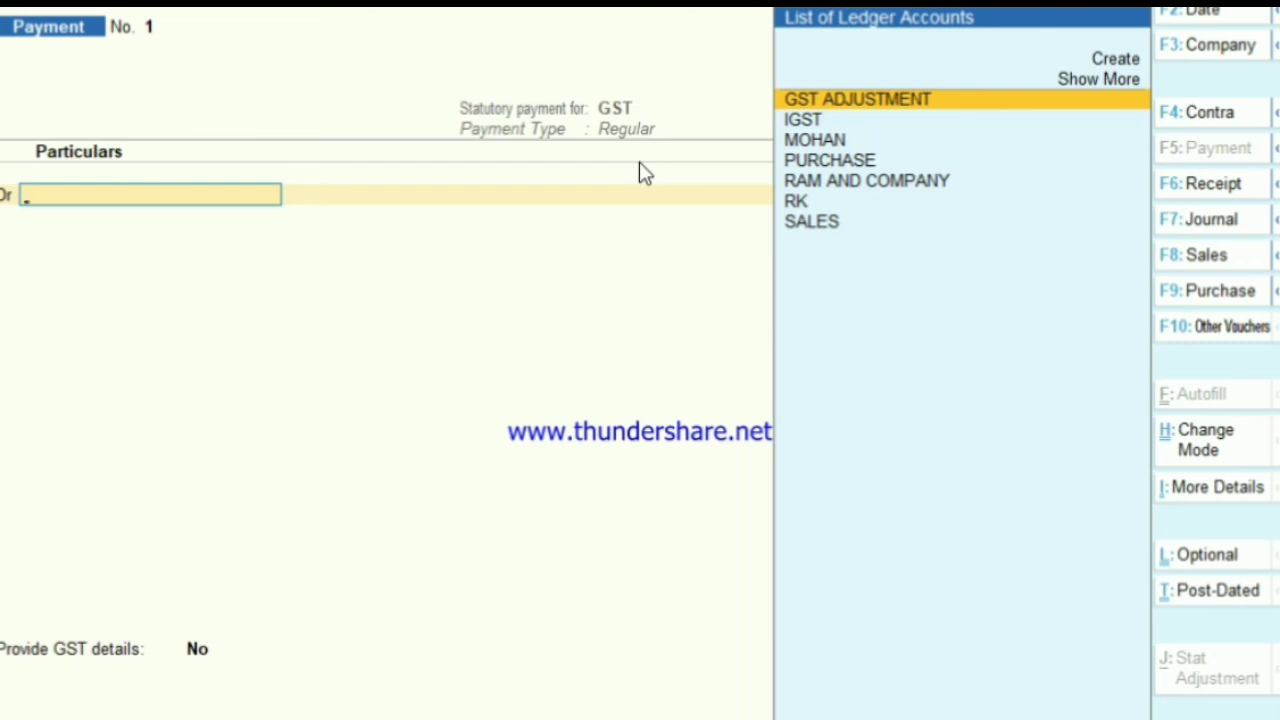
Step: Debit GST ADJUSTMENT and credit Cash with 10,140, and save the GST payment voucher
{"action": "key", "text": "Return"}
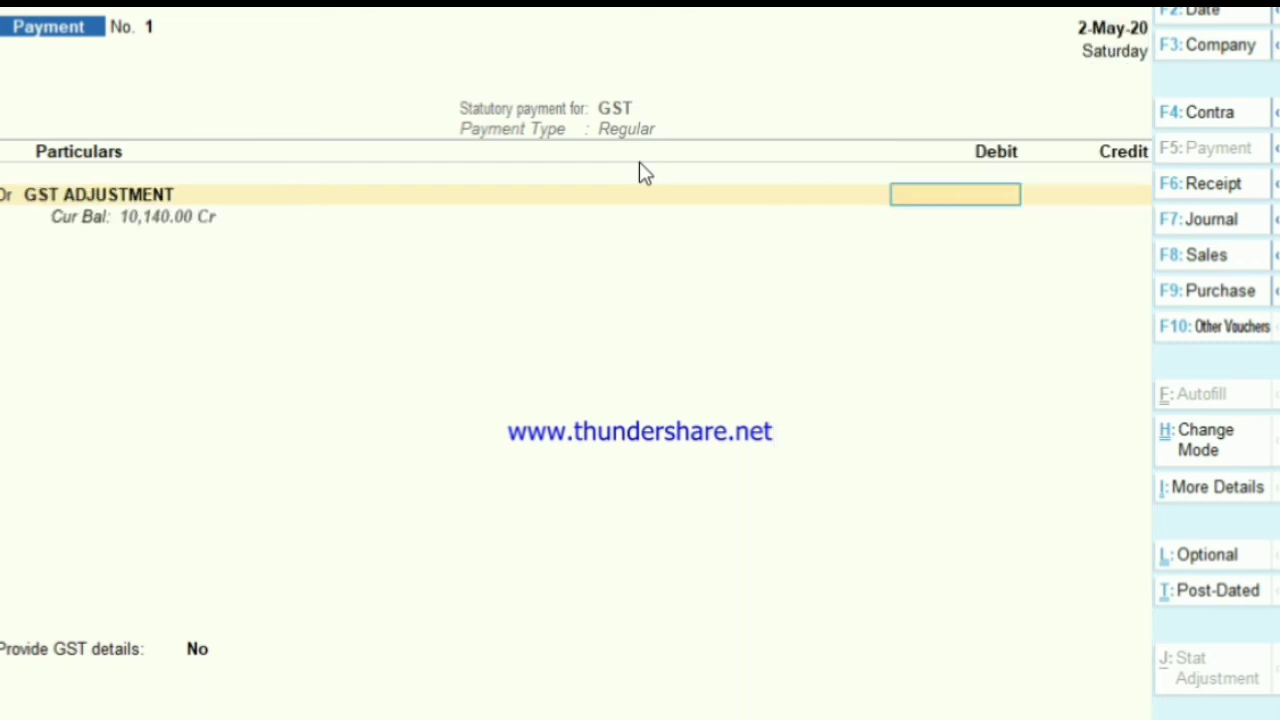
{"action": "type", "text": "10140"}
{"action": "key", "text": "Return"}
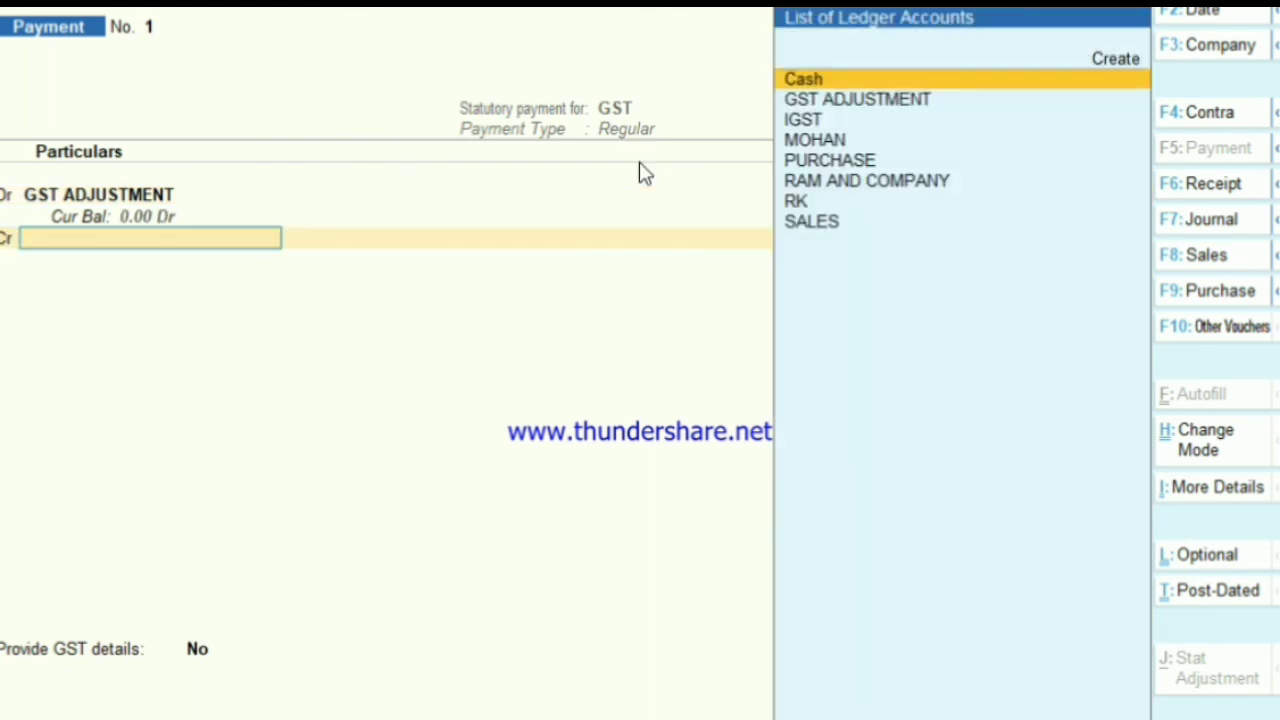
{"action": "key", "text": "Return"}
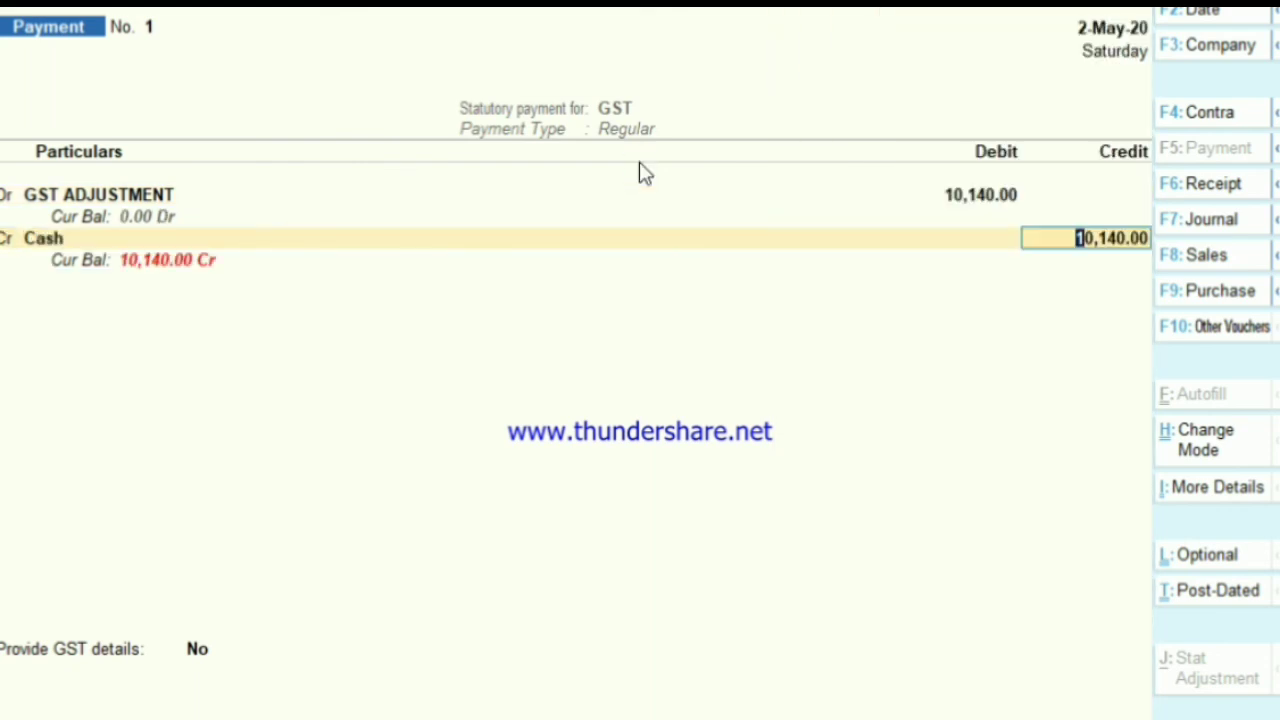
{"action": "key", "text": "Return"}
{"action": "key", "text": "Return"}
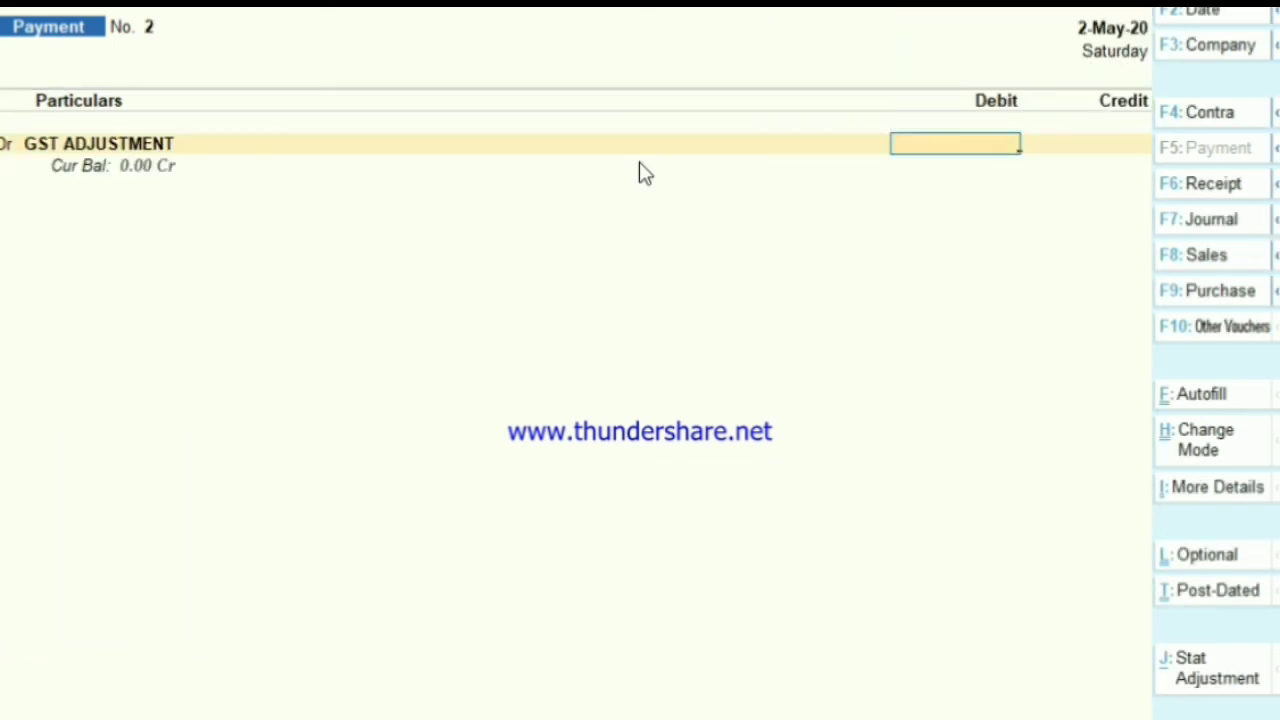
{"action": "key", "text": "Escape"}
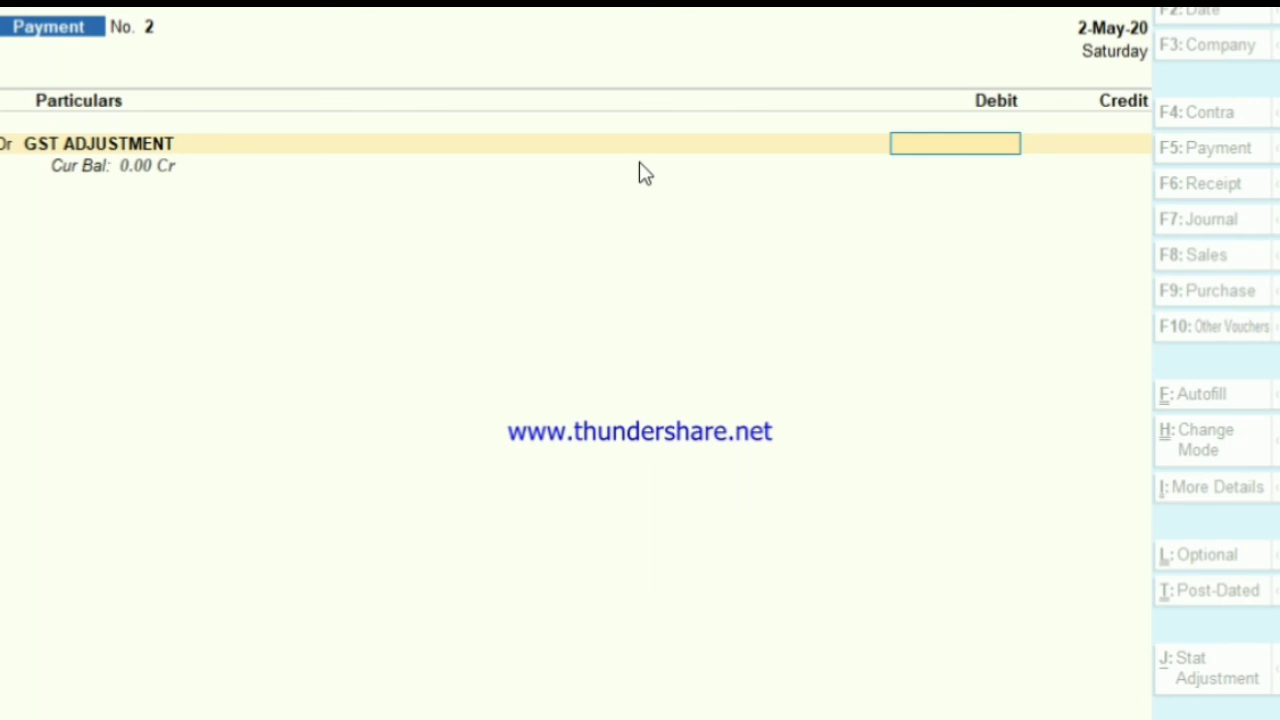
Step: Reopen the saved GST payment voucher and examine its print preview zoomed in
{"action": "key", "text": "Page_Up"}
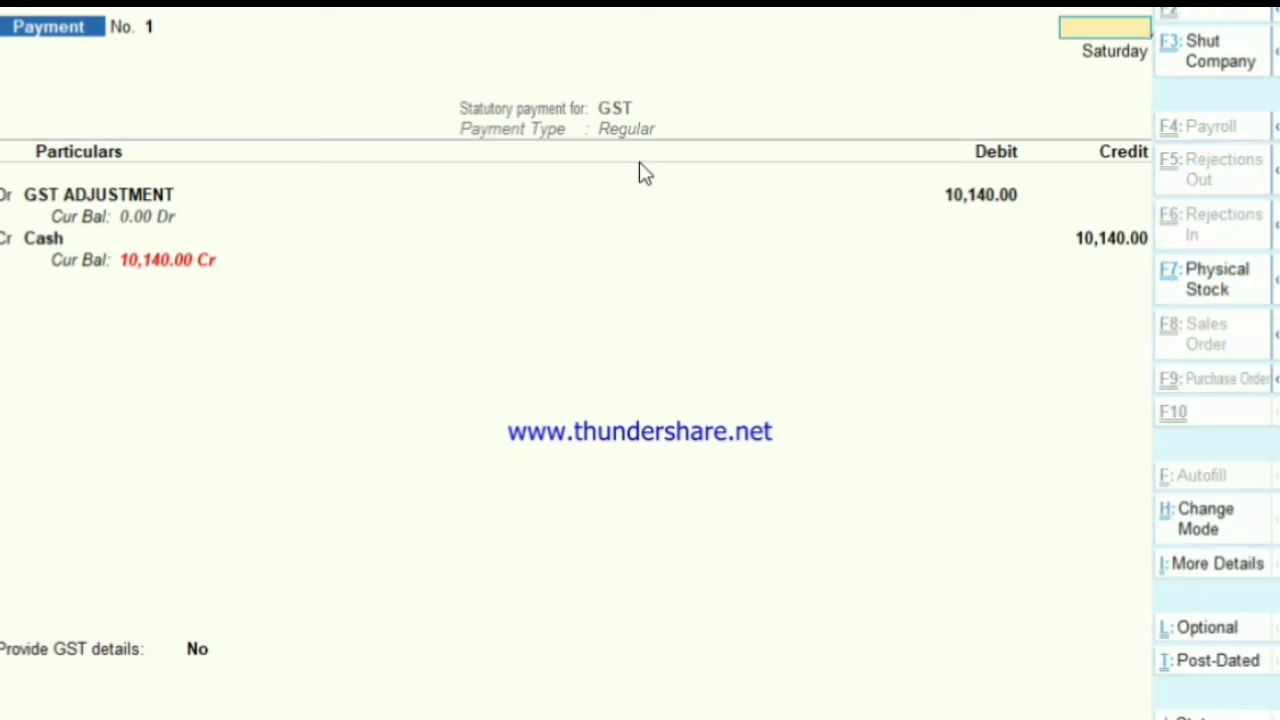
{"action": "key", "text": "alt+p"}
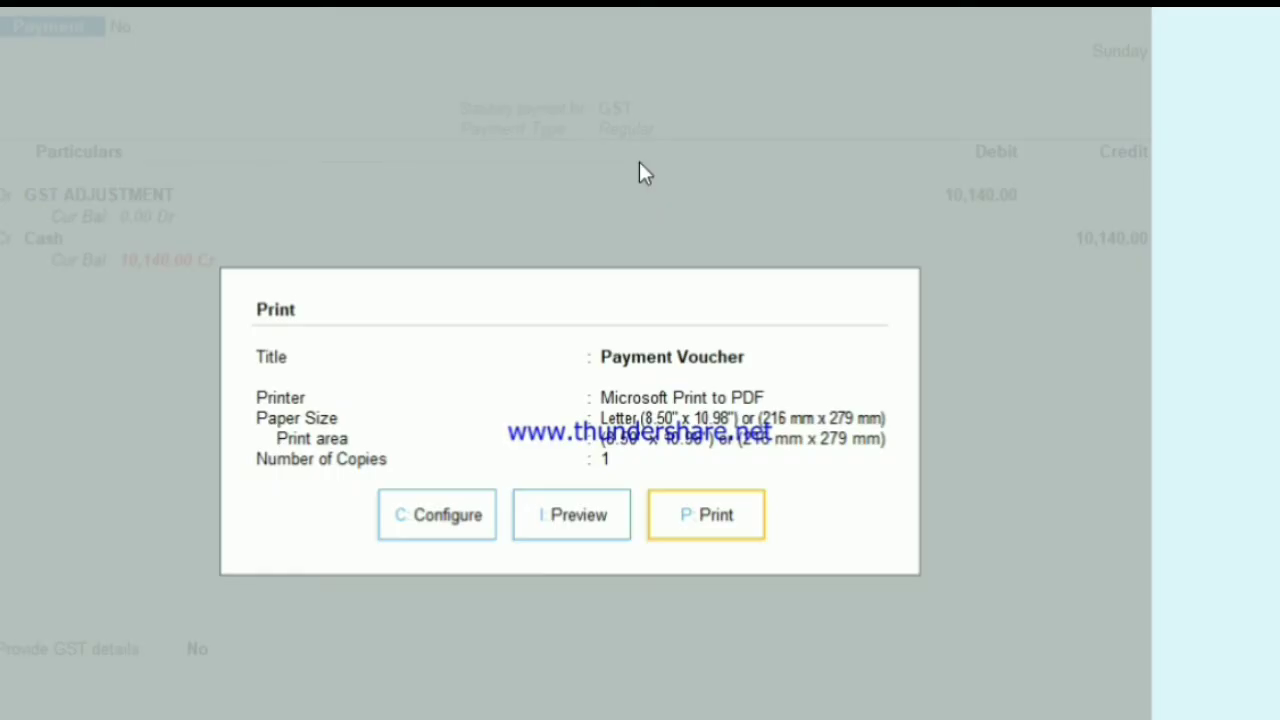
{"action": "left_click", "coordinate": [567, 519]}
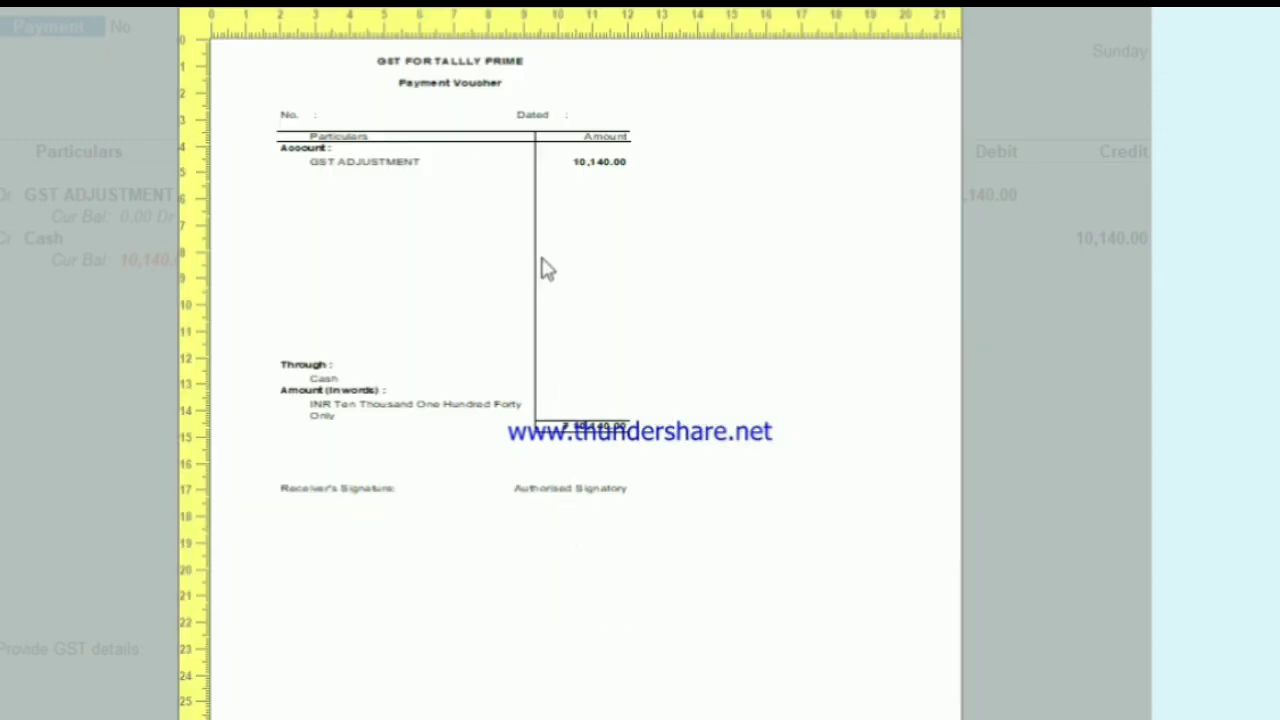
{"action": "left_click", "coordinate": [545, 268]}
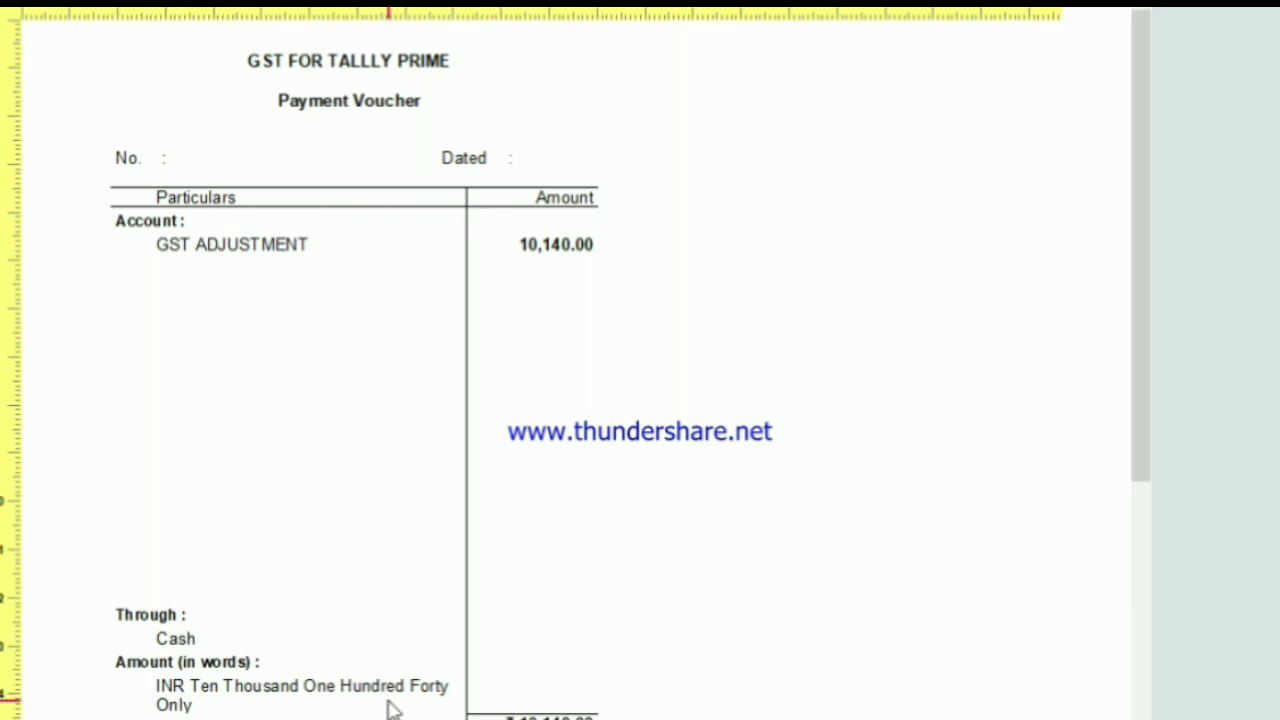
Step: Close the payment print preview and look through the saved payment voucher before returning to a blank one
{"action": "key", "text": "Escape"}
{"action": "key", "text": "Escape"}
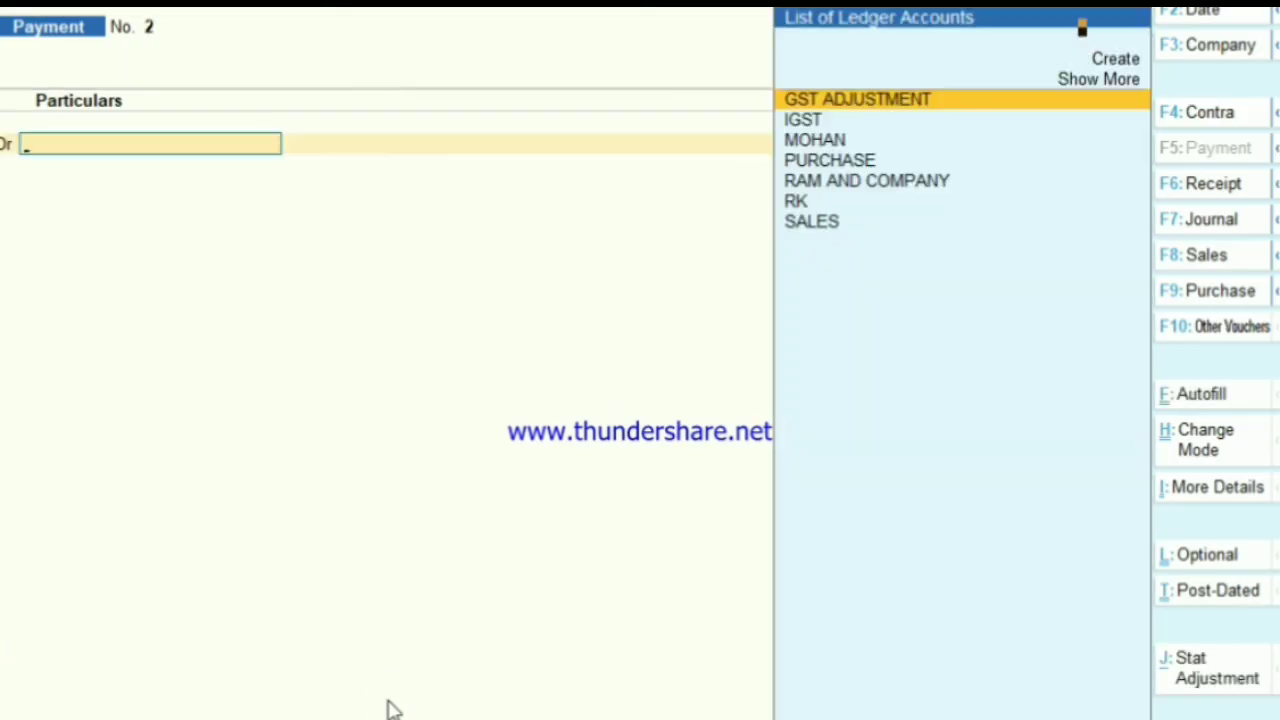
{"action": "key", "text": "Page_Up"}
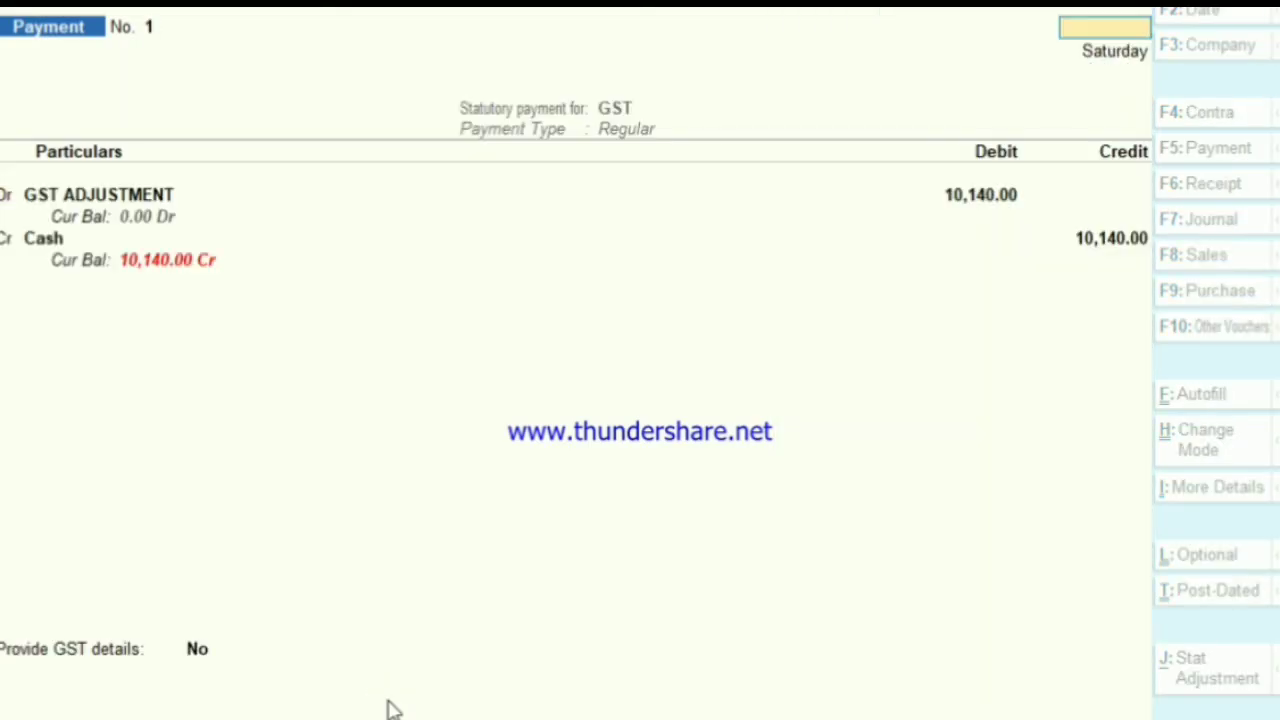
{"action": "key", "text": "Page_Down"}
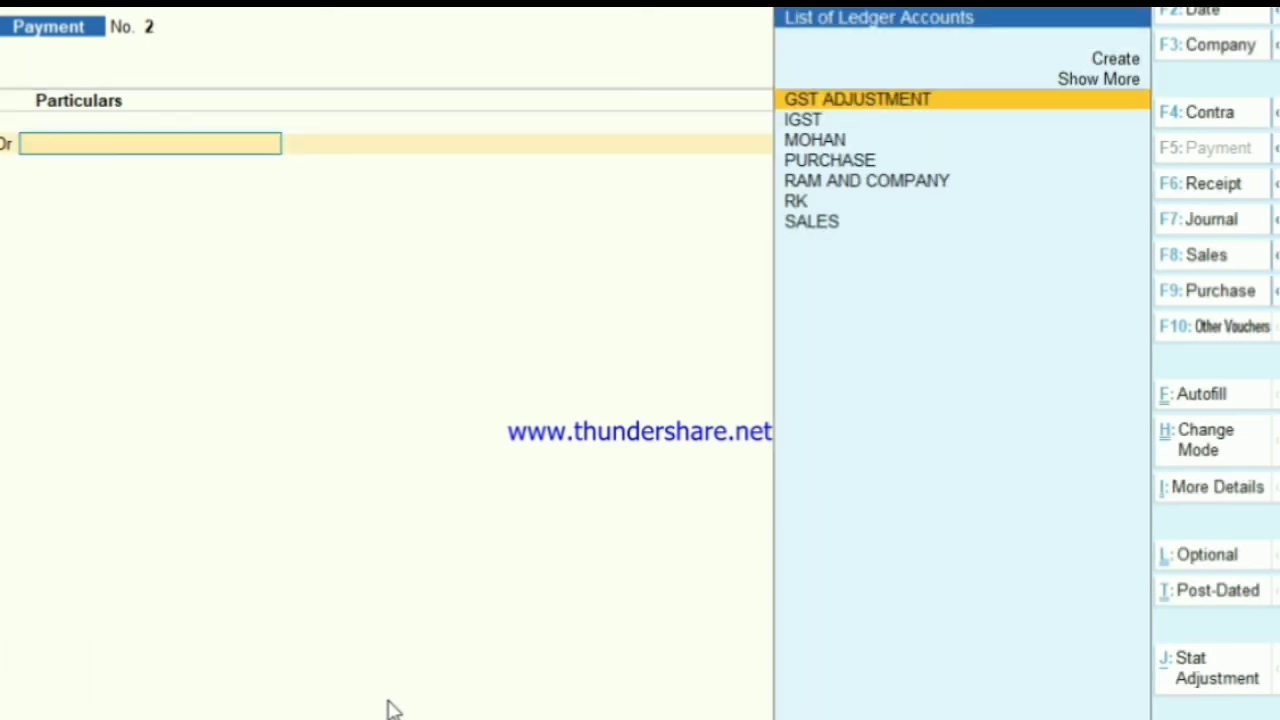
Step: Set the voucher date to 1 April 2020 and bring up the saved sales voucher of that date
{"action": "key", "text": "F2"}
{"action": "key", "text": "BackSpace"}
{"action": "type", "text": "1-"}
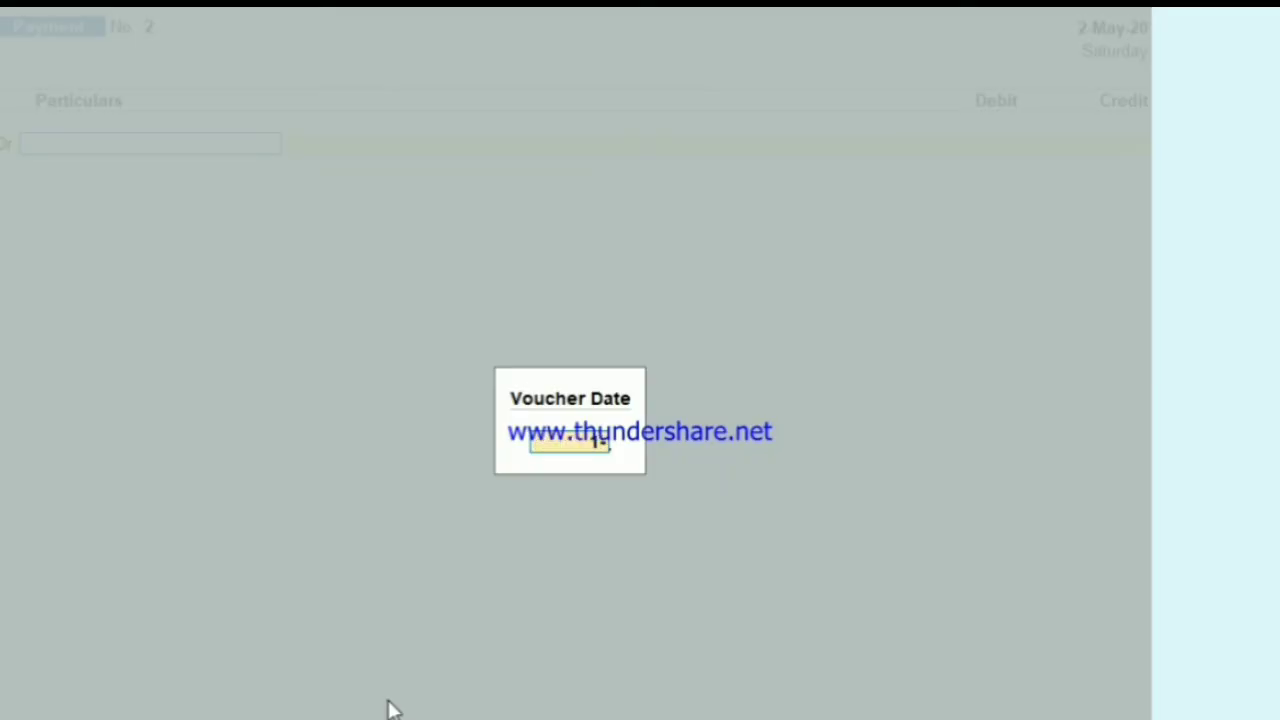
{"action": "key", "text": "Return"}
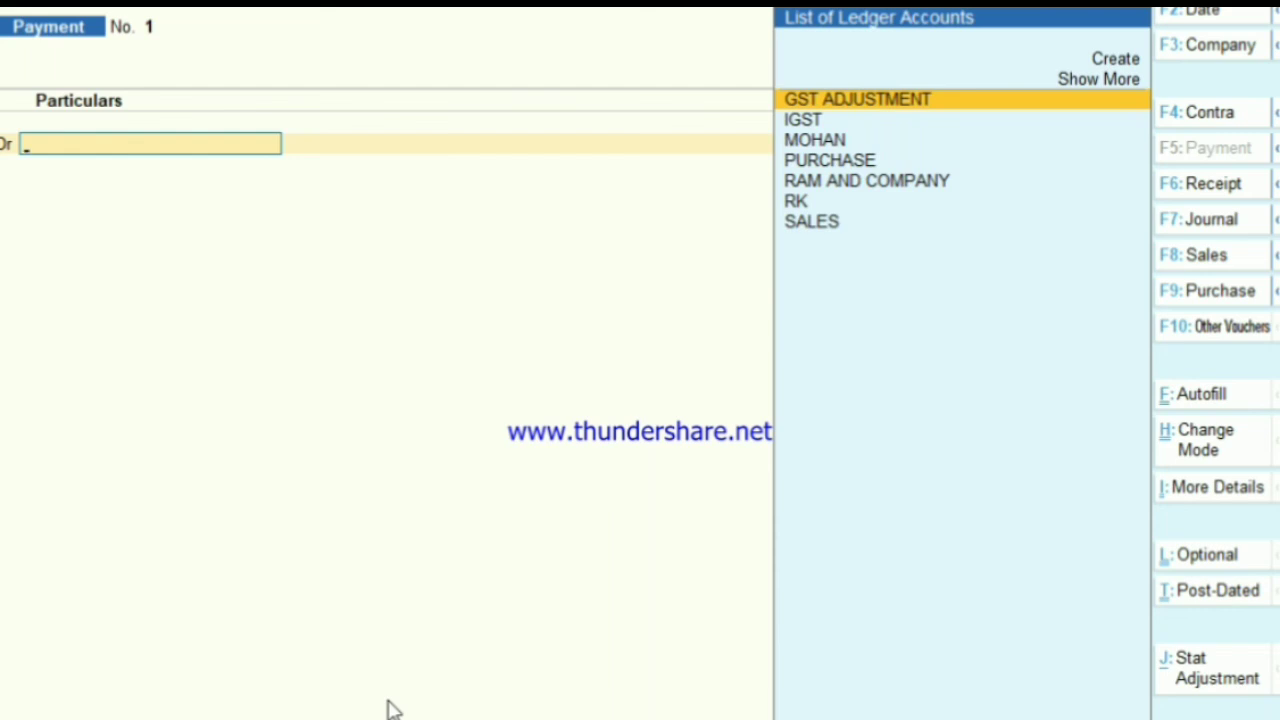
{"action": "key", "text": "Page_Up"}
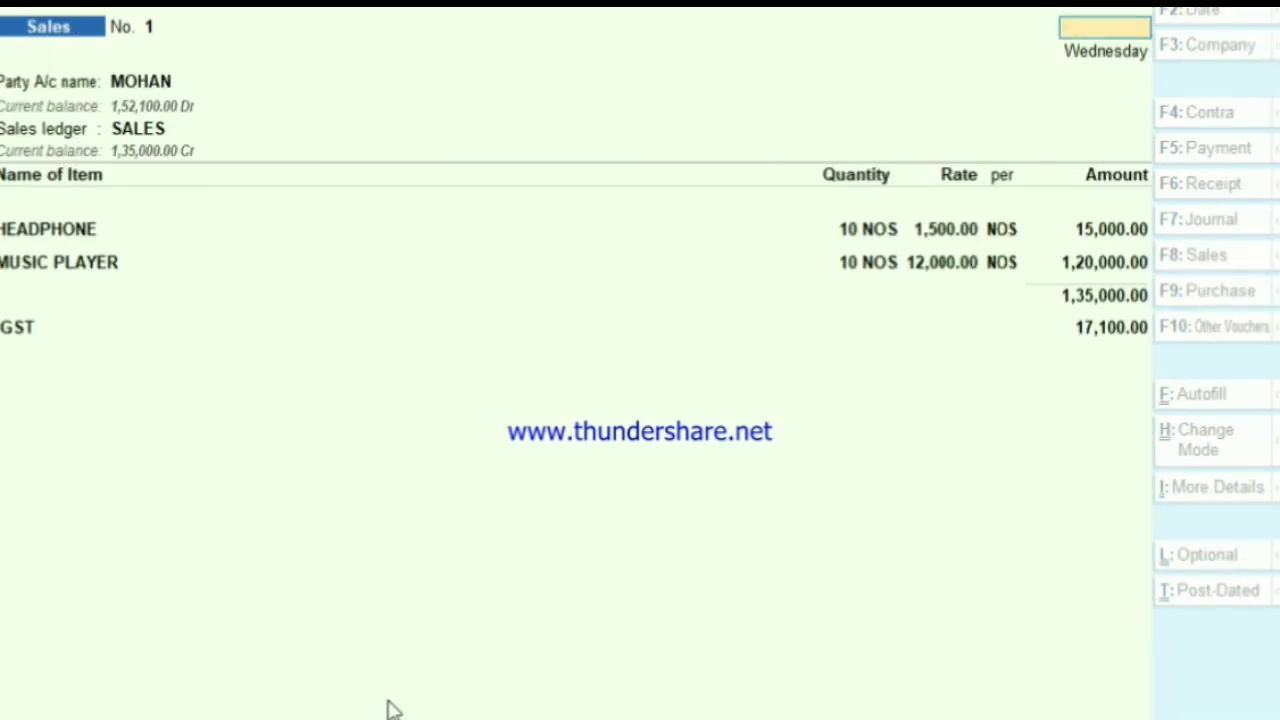
{"action": "key", "text": "Page_Down"}
{"action": "key", "text": "Page_Up"}
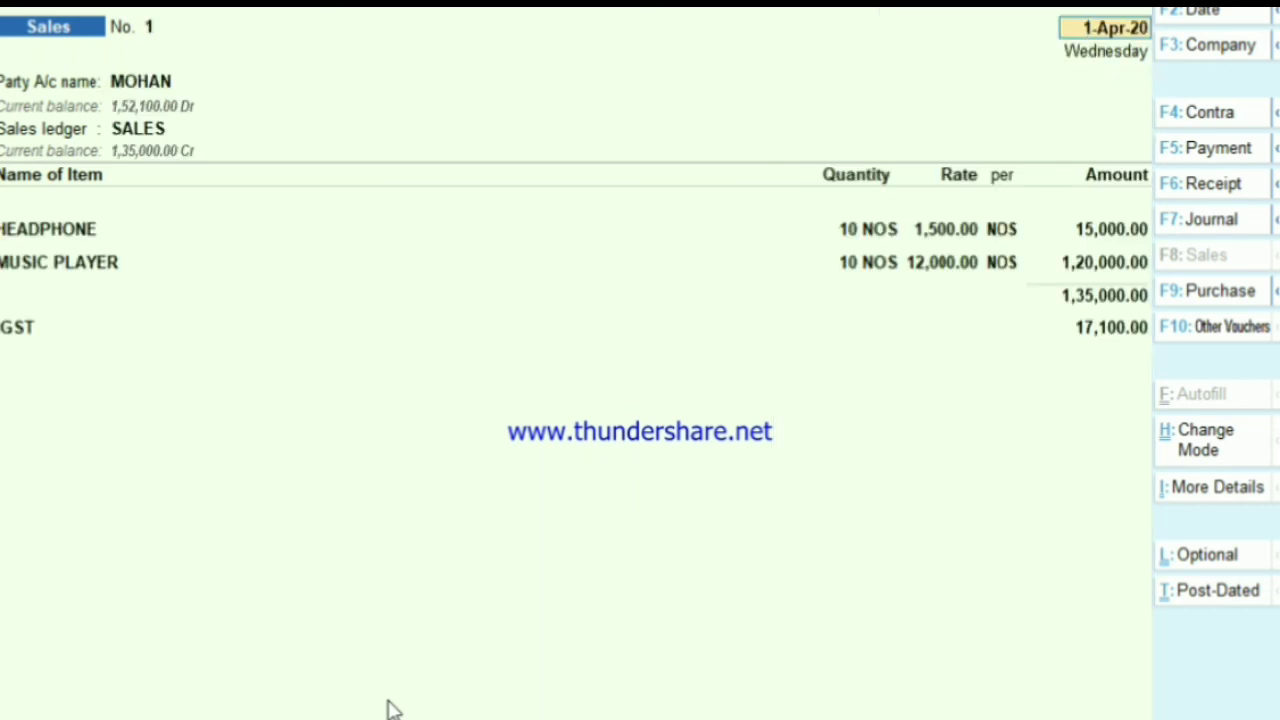
Step: Examine the sales voucher's Tax Invoice print preview zoomed in, from the header to the tax summary, and accept the voucher again
{"action": "key", "text": "alt+p"}
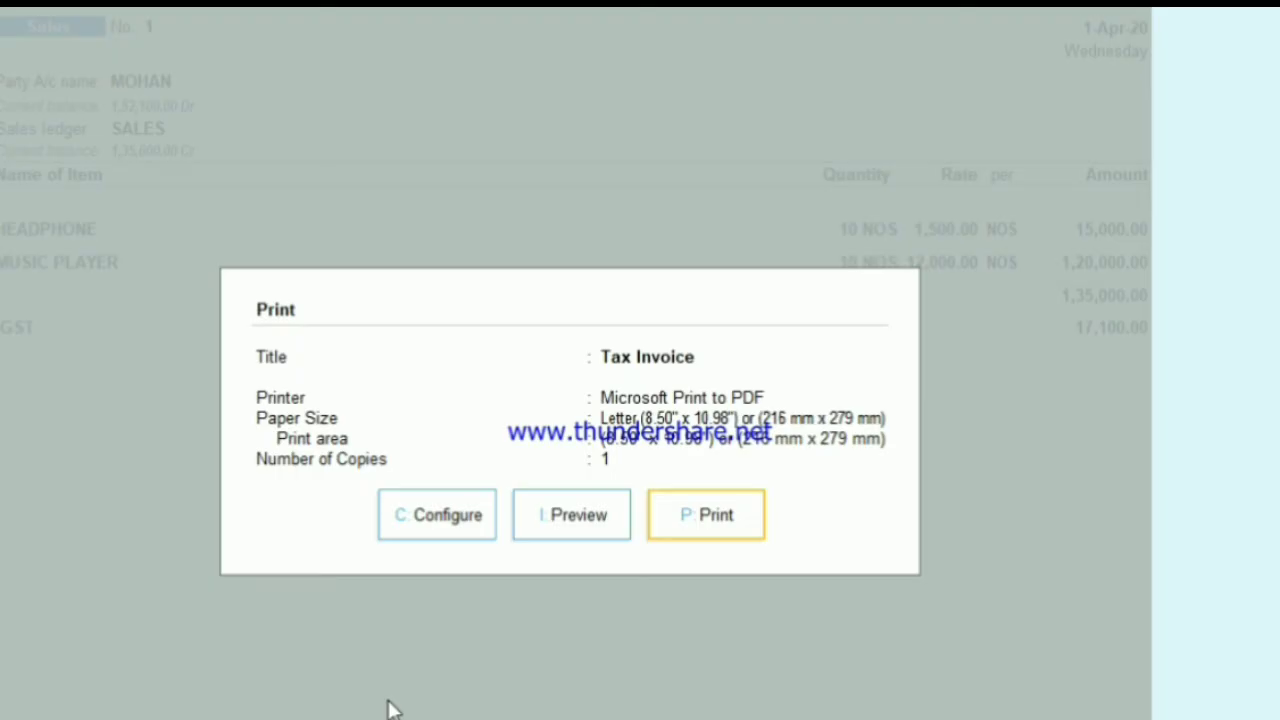
{"action": "left_click", "coordinate": [549, 528]}
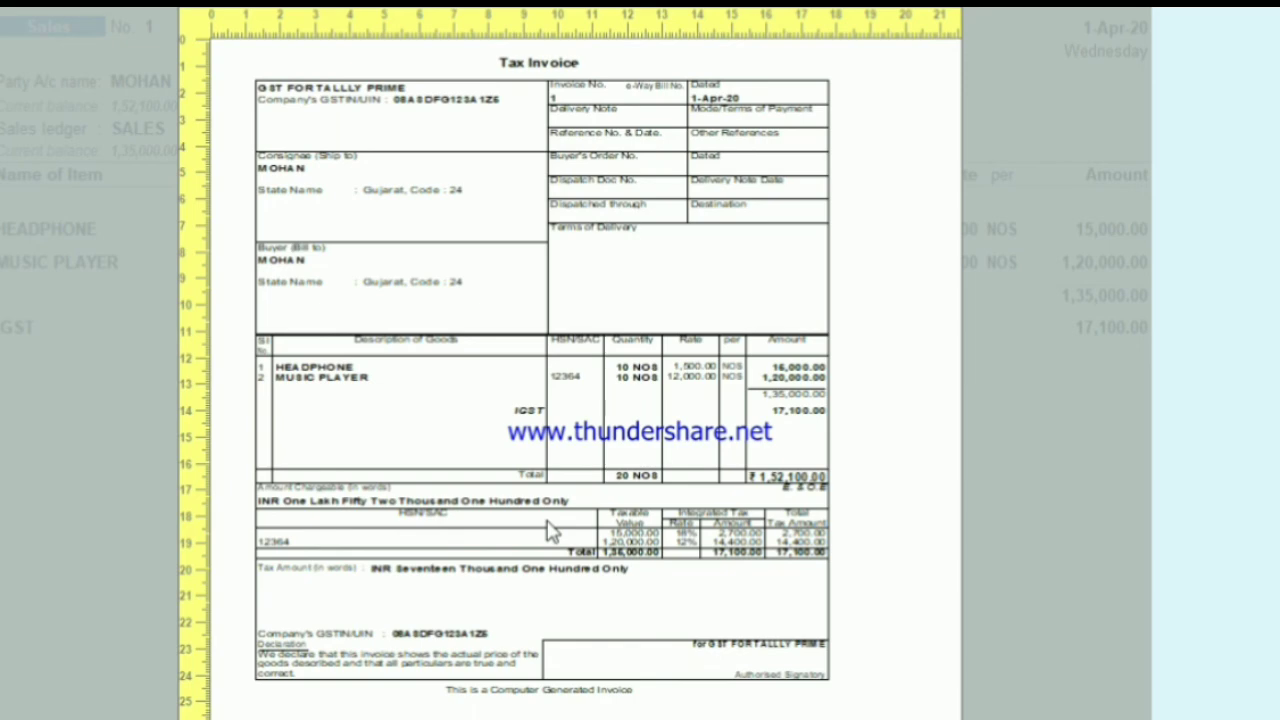
{"action": "key", "text": "alt+z"}
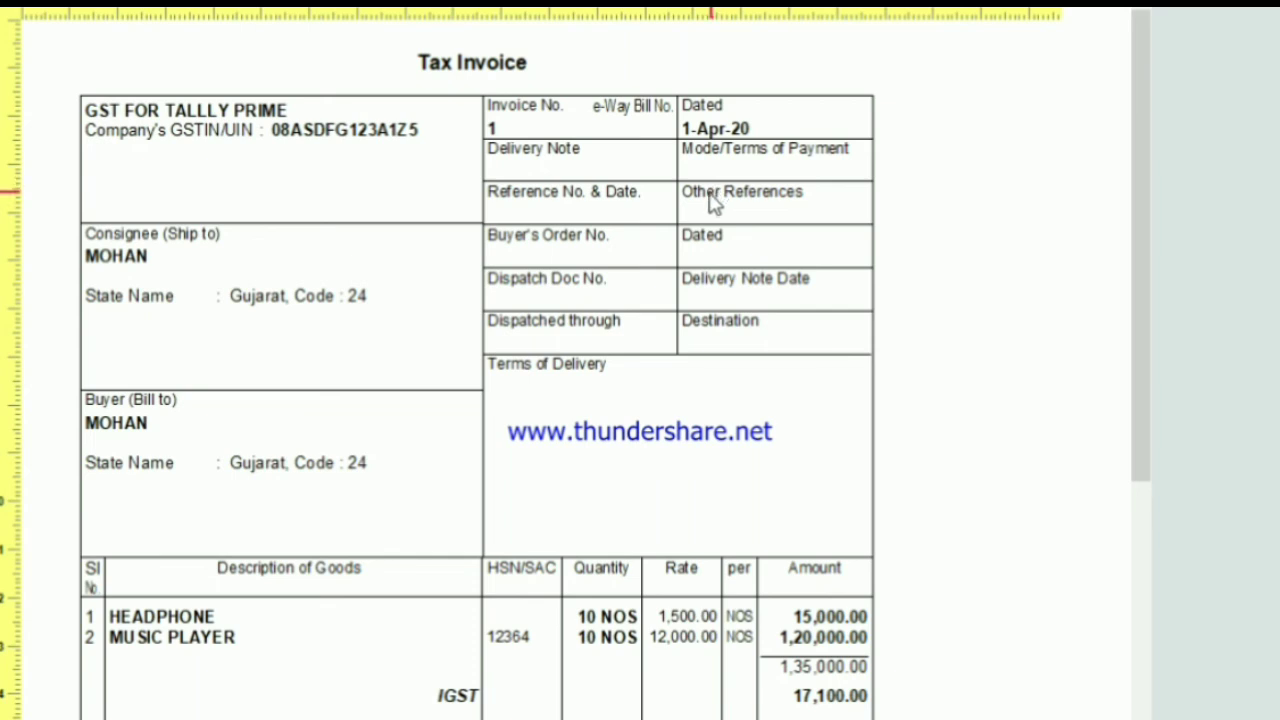
{"action": "scroll", "coordinate": [660, 320], "scroll_direction": "down", "scroll_amount": 1}
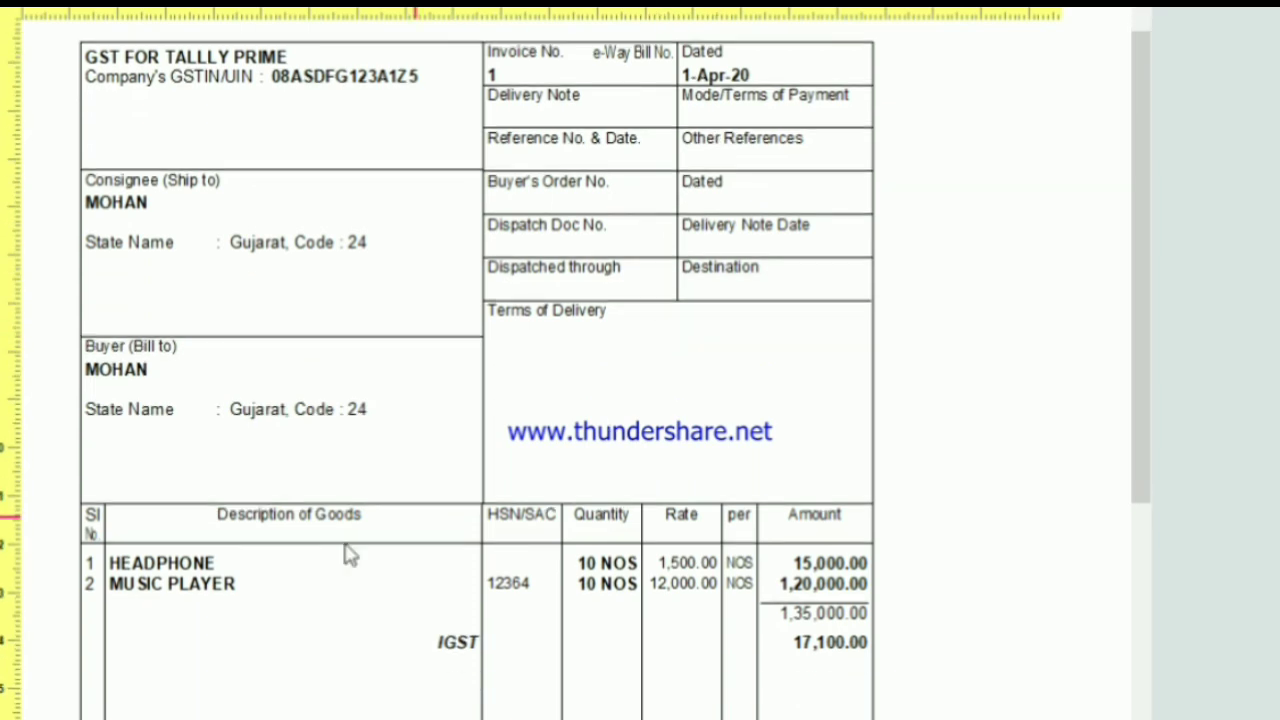
{"action": "scroll", "coordinate": [420, 608], "scroll_direction": "down", "scroll_amount": 1}
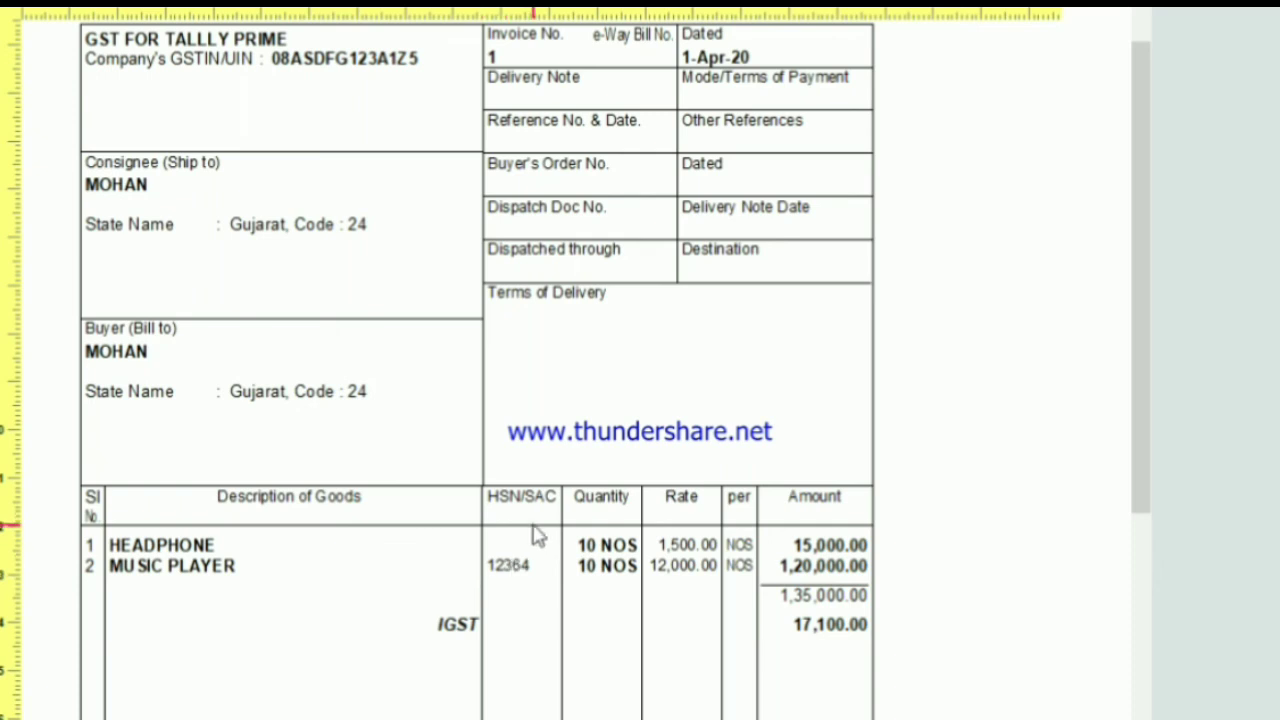
{"action": "scroll", "coordinate": [534, 538], "scroll_direction": "down", "scroll_amount": 1}
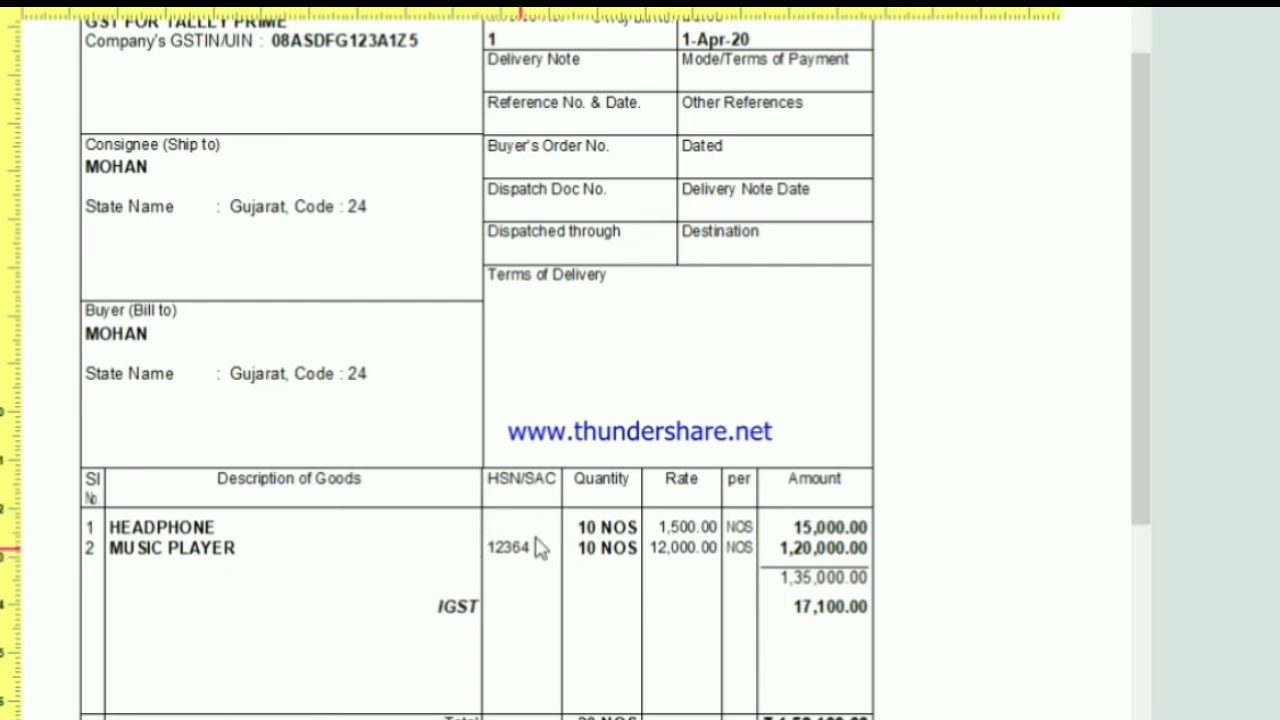
{"action": "scroll", "coordinate": [536, 548], "scroll_direction": "down", "scroll_amount": 2}
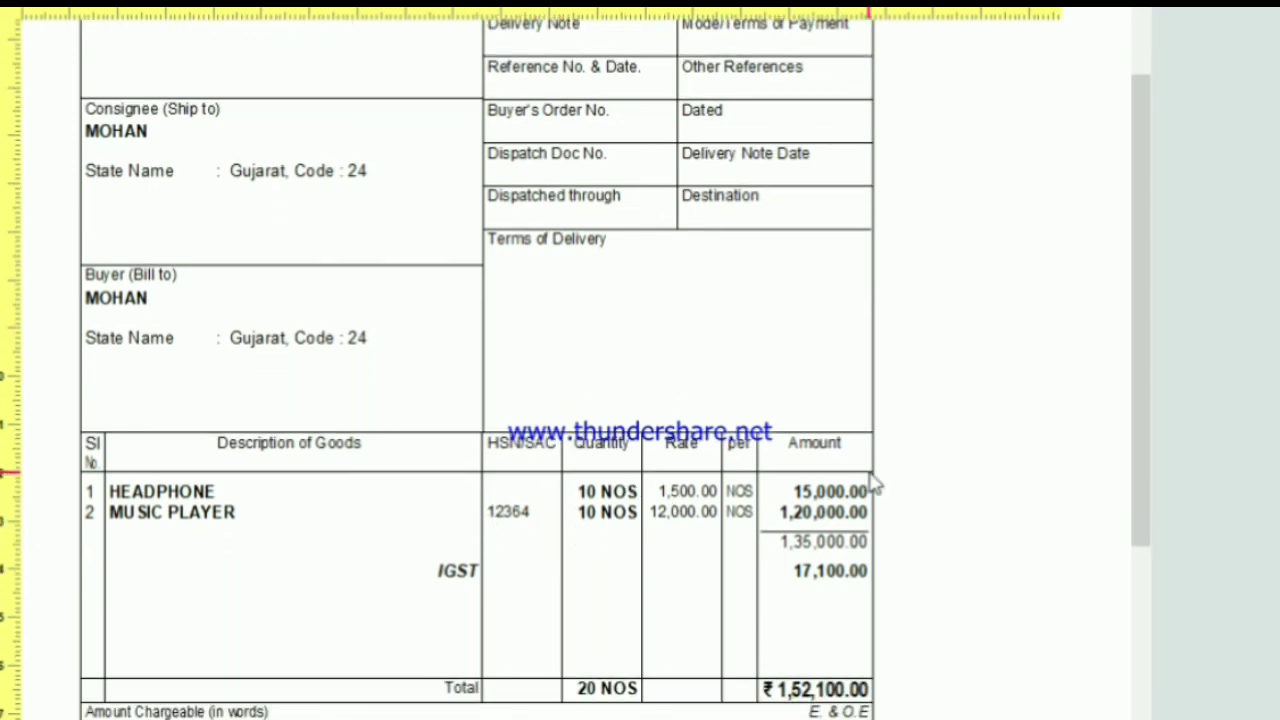
{"action": "scroll", "coordinate": [946, 580], "scroll_direction": "down", "scroll_amount": 3}
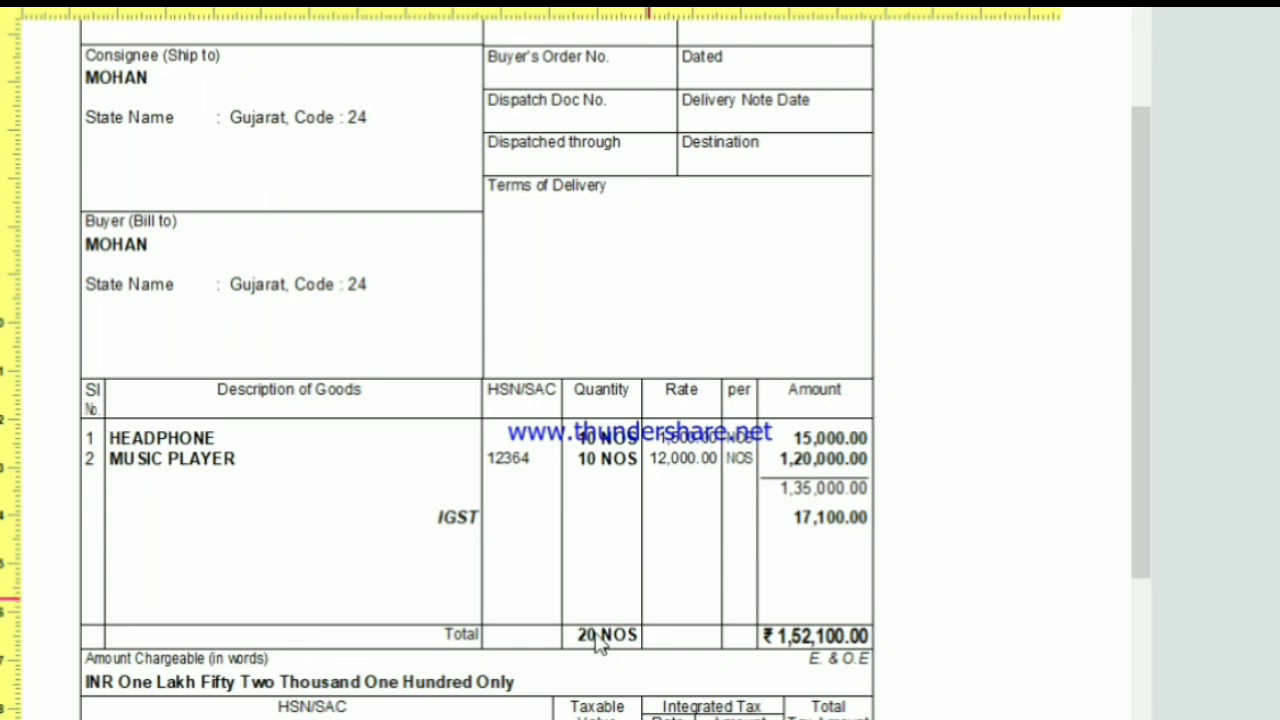
{"action": "scroll", "coordinate": [934, 629], "scroll_direction": "down", "scroll_amount": 5}
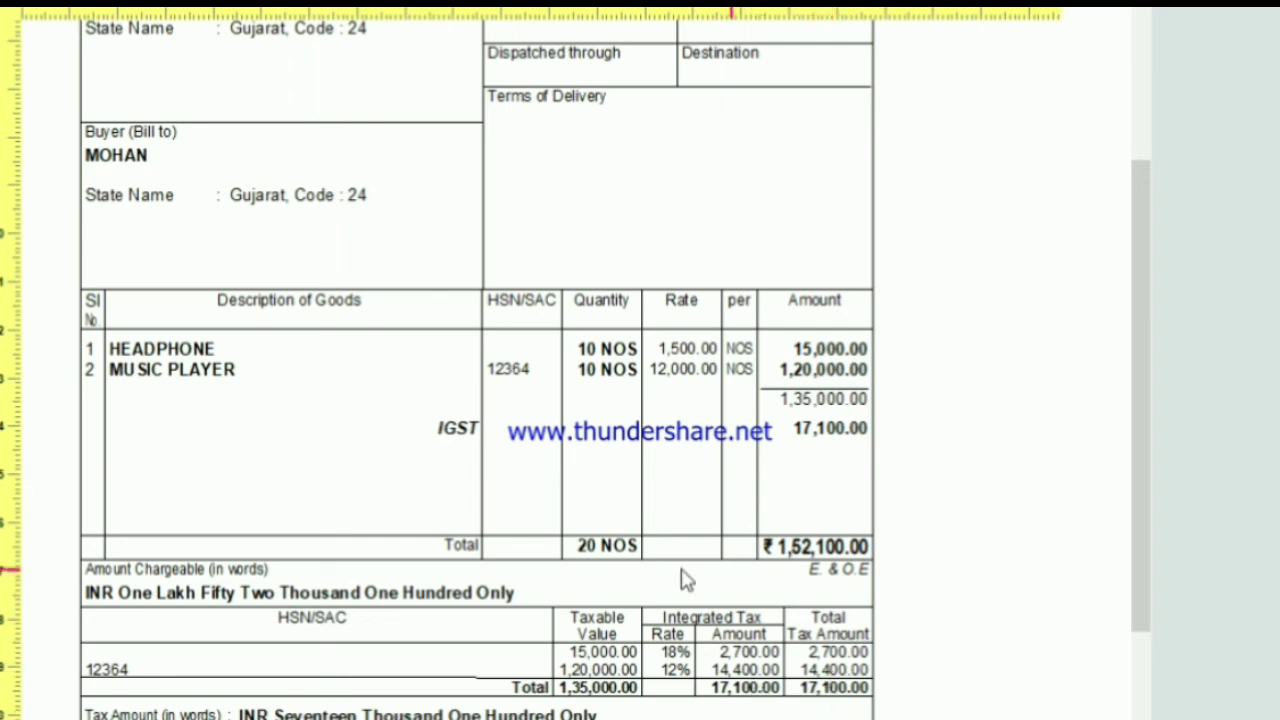
{"action": "scroll", "coordinate": [832, 605], "scroll_direction": "down", "scroll_amount": 2}
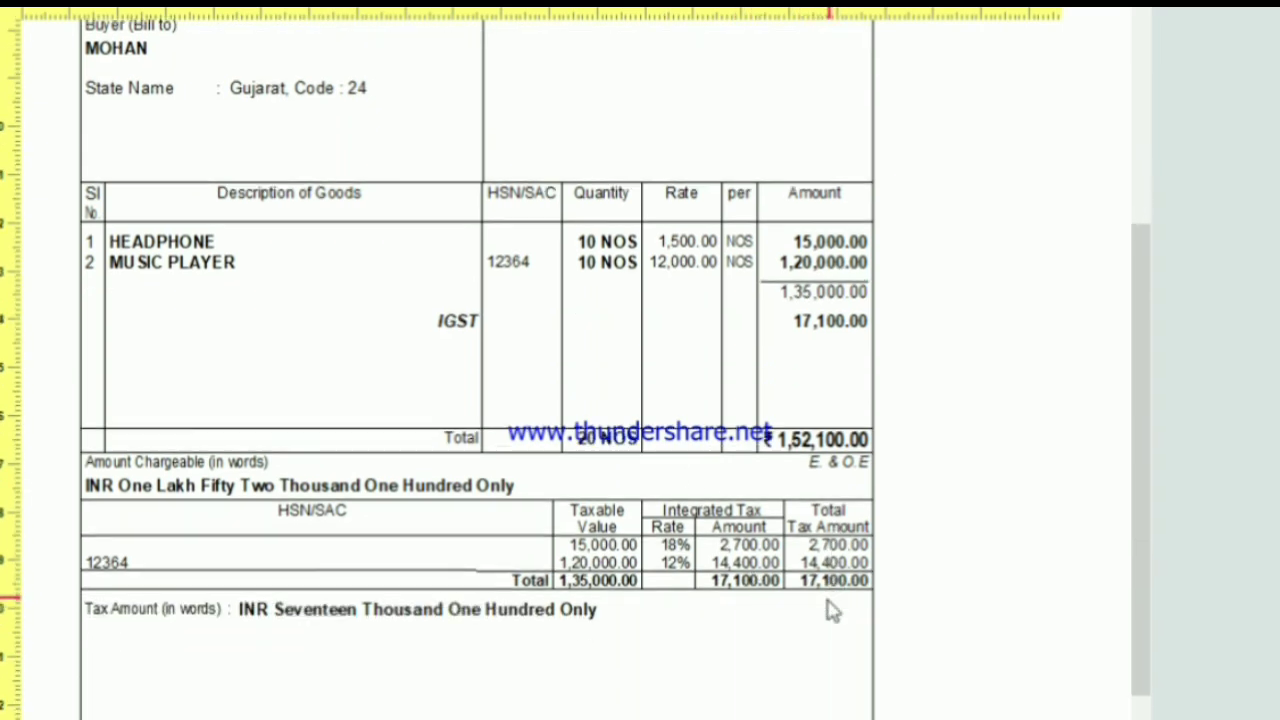
{"action": "scroll", "coordinate": [832, 610], "scroll_direction": "down", "scroll_amount": 1}
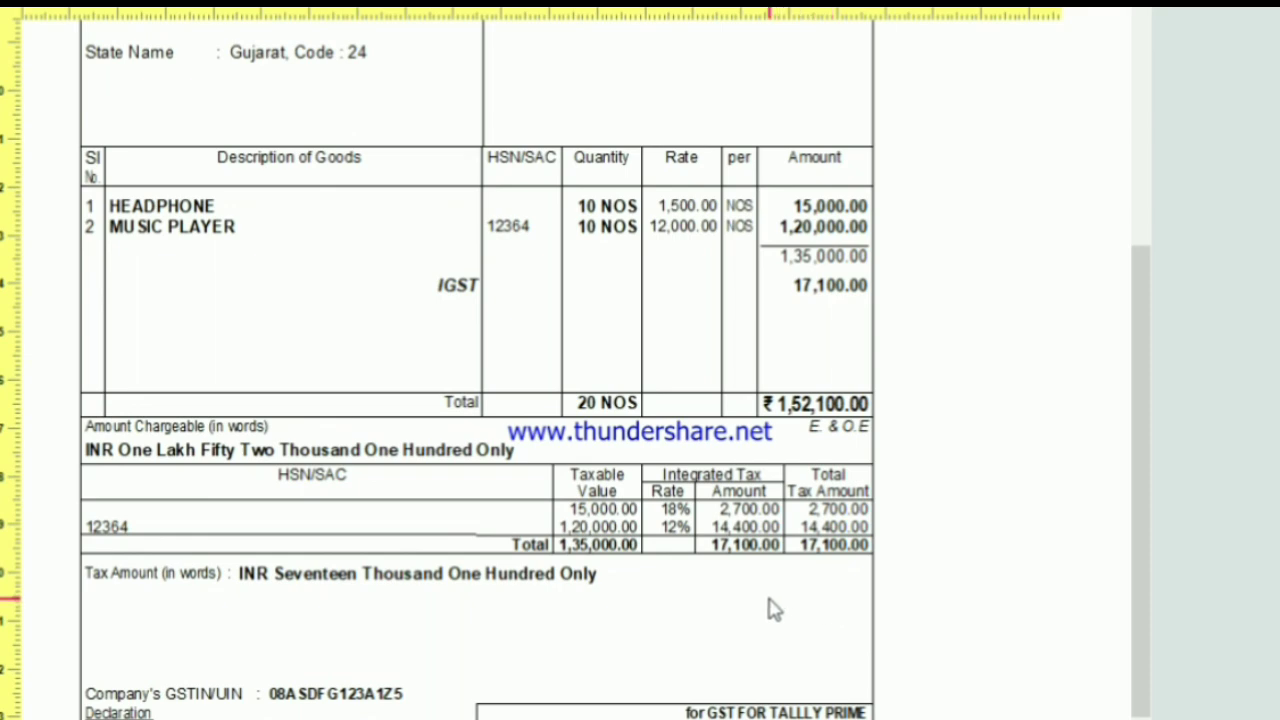
{"action": "key", "text": "Escape"}
{"action": "key", "text": "Escape"}
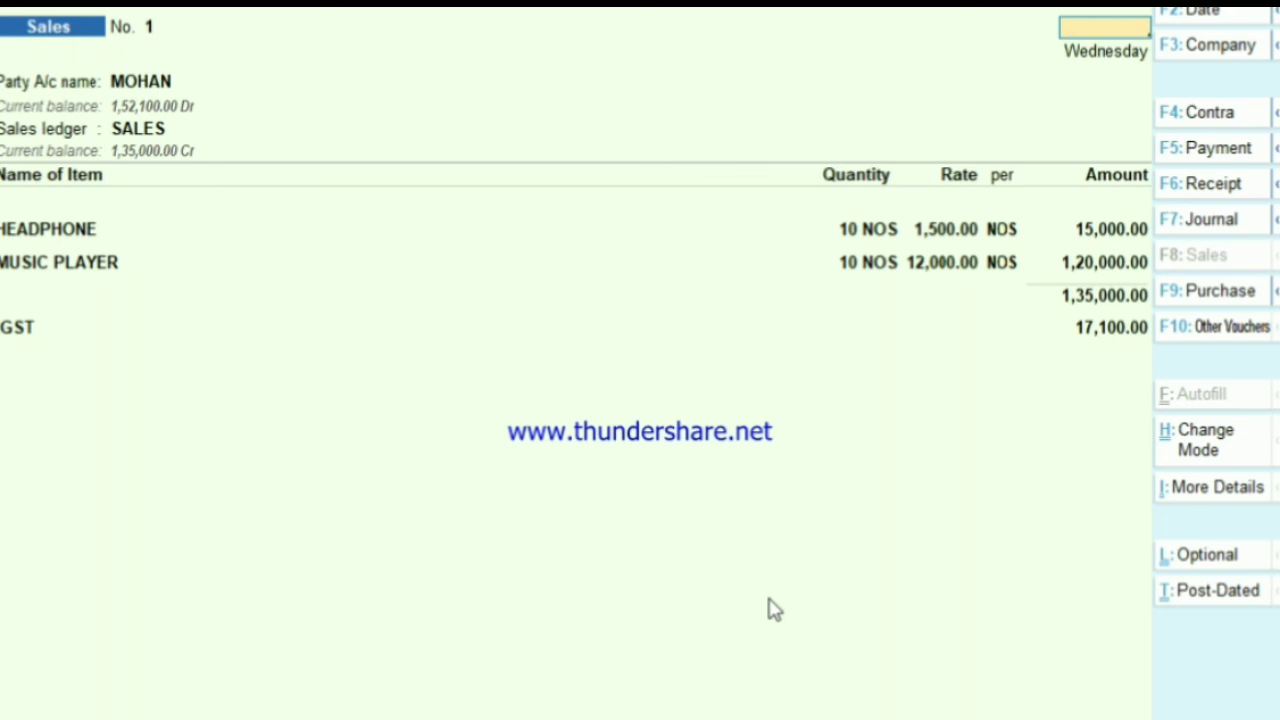
{"action": "key", "text": "ctrl+a"}
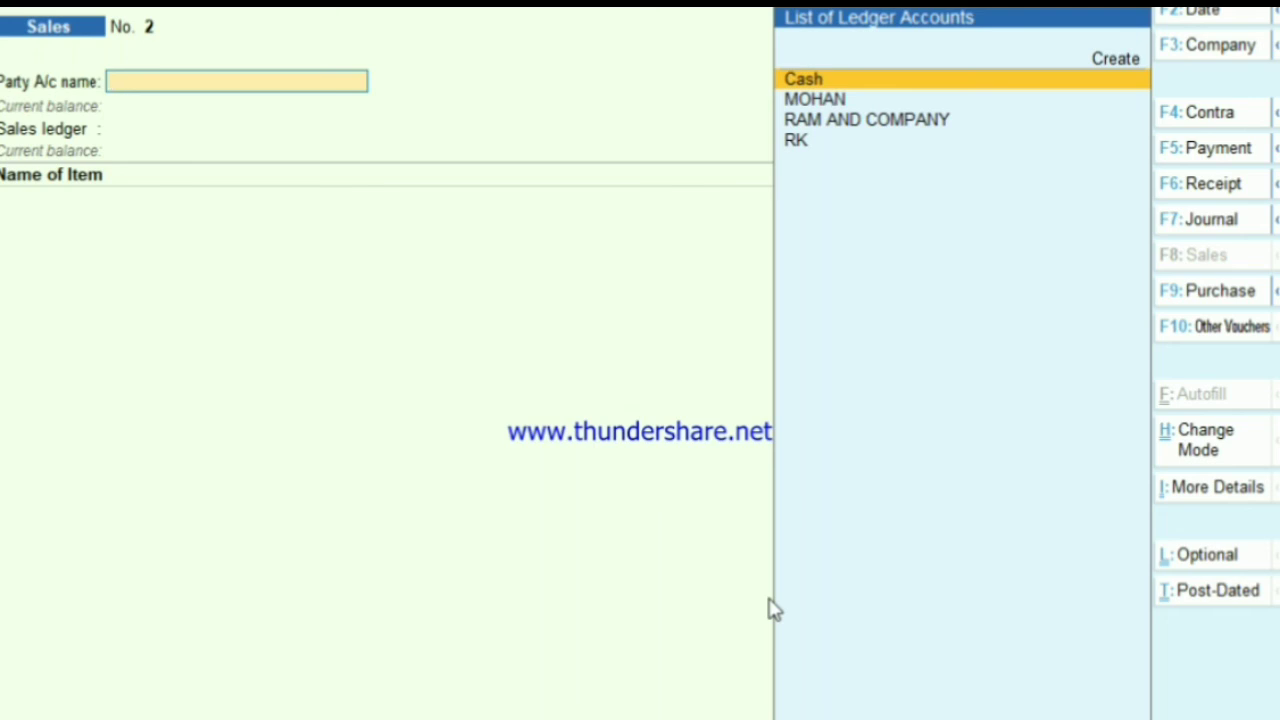
Step: Leave voucher entry and open the Balance Sheet from the Gateway of Tally
{"action": "left_click", "coordinate": [770, 601]}
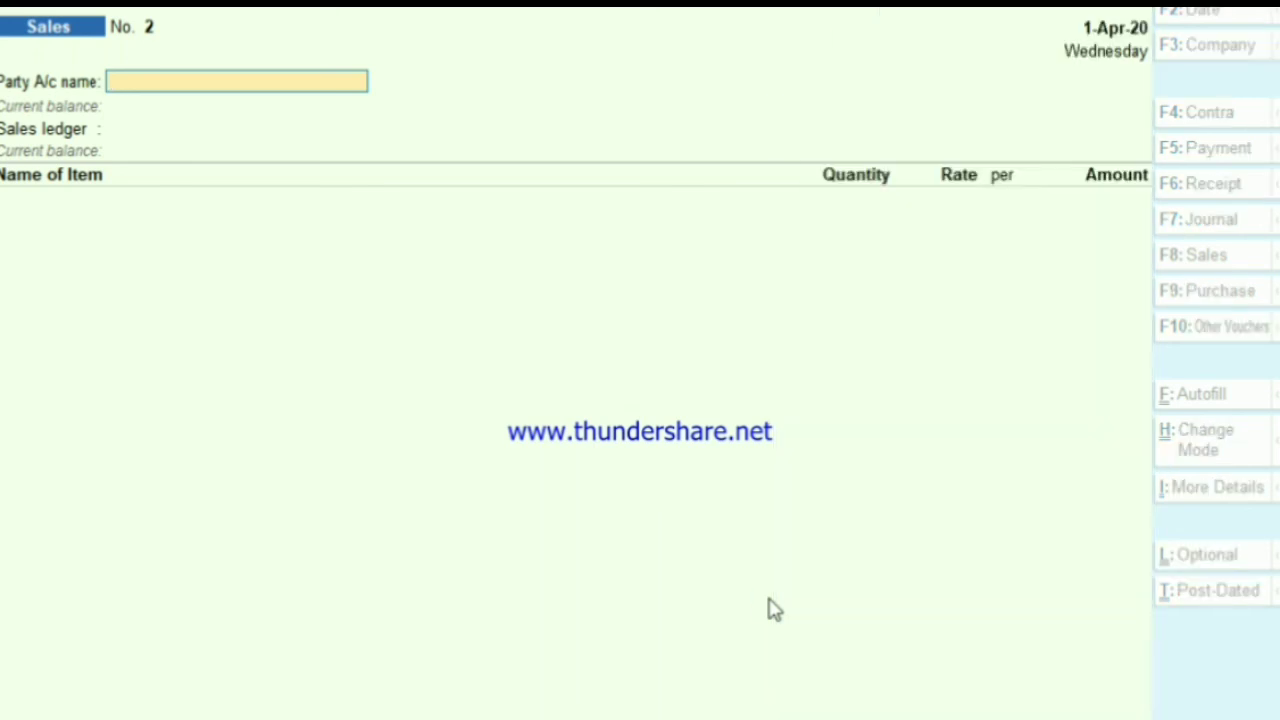
{"action": "key", "text": "Escape"}
{"action": "key", "text": "Down"}
{"action": "key", "text": "Down"}
{"action": "key", "text": "Down"}
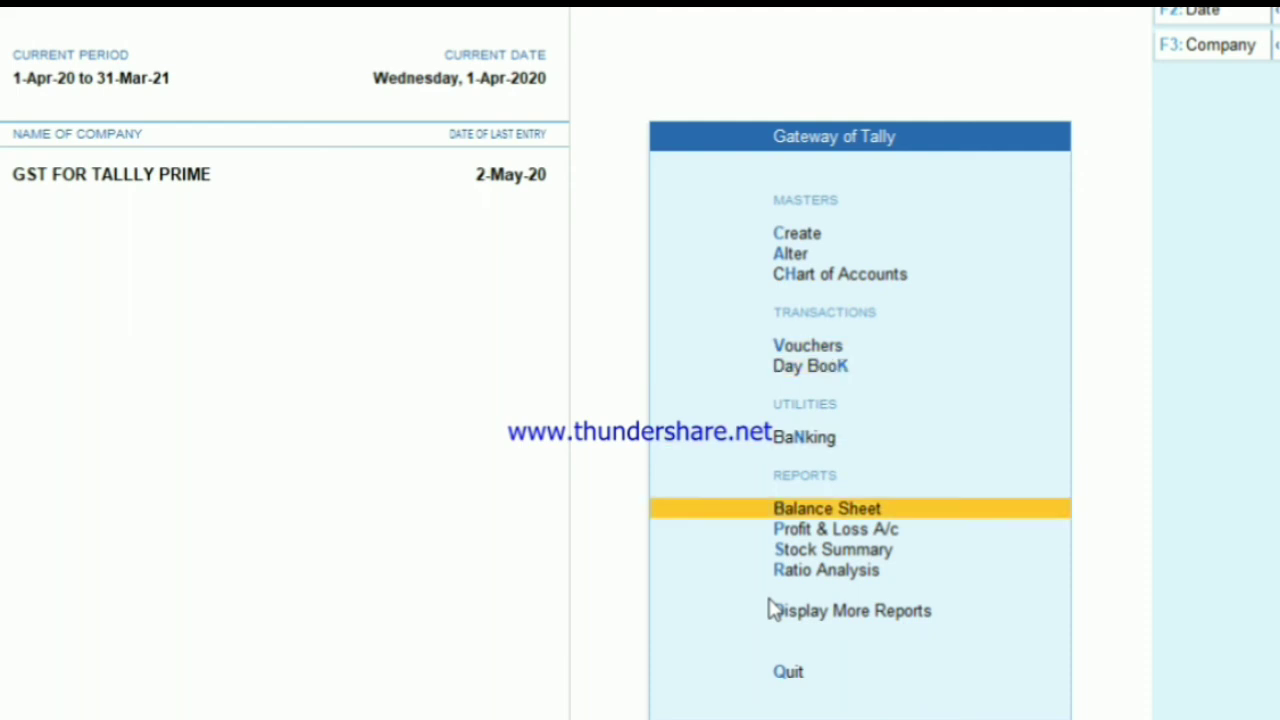
{"action": "key", "text": "Return"}
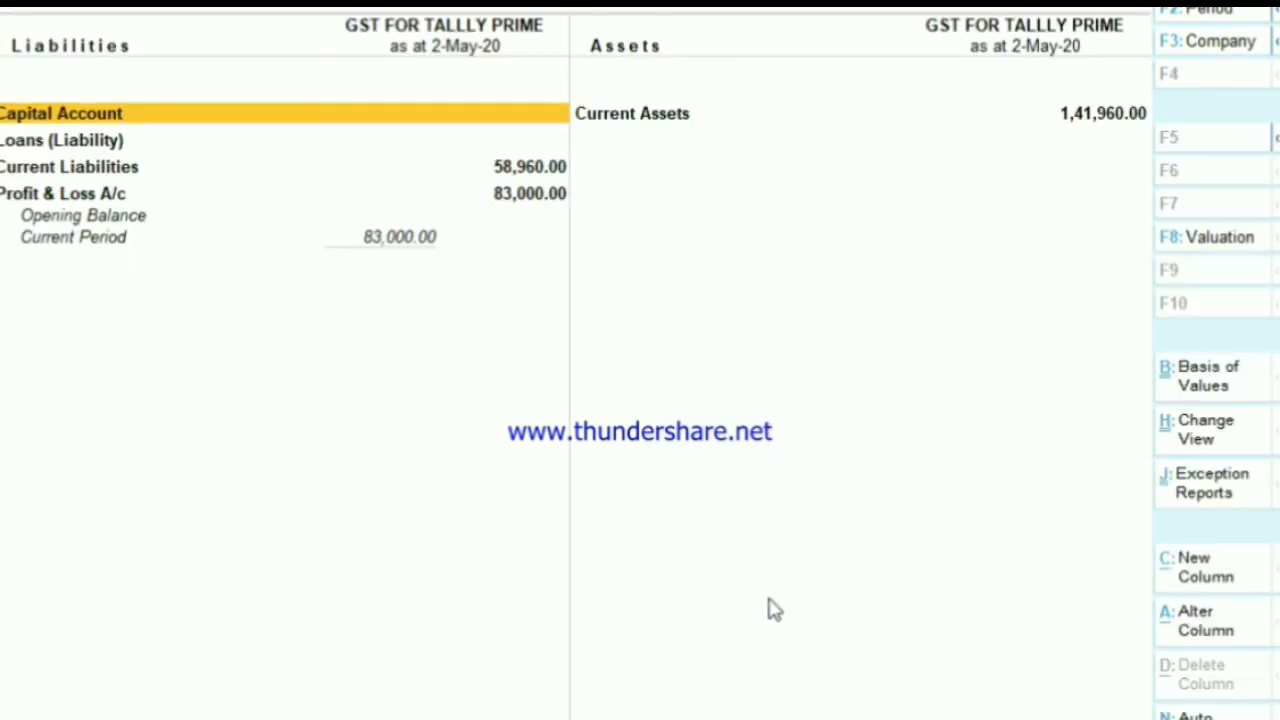
Step: Expand the Balance Sheet to its detailed view, examine the liability groups and Profit & Loss A/c, and return to the Gateway of Tally
{"action": "key", "text": "alt+F5"}
{"action": "key", "text": "Down"}
{"action": "key", "text": "Down"}
{"action": "key", "text": "Down"}
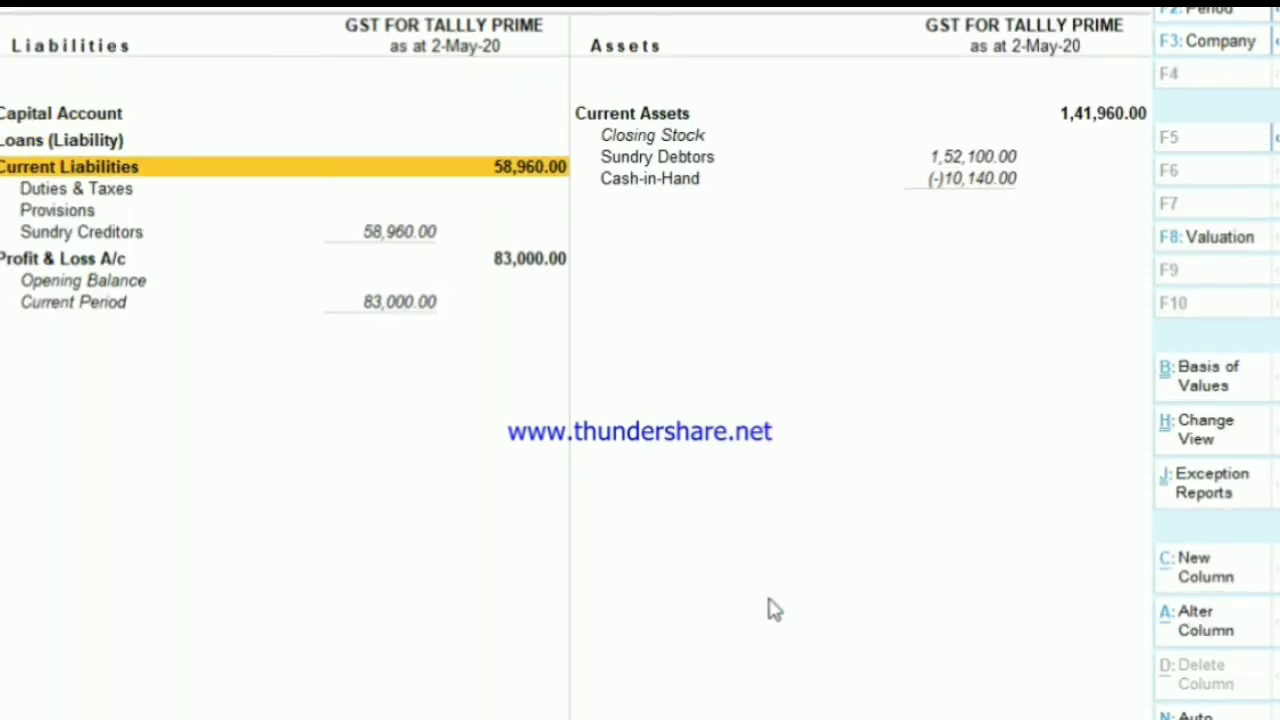
{"action": "key", "text": "Down"}
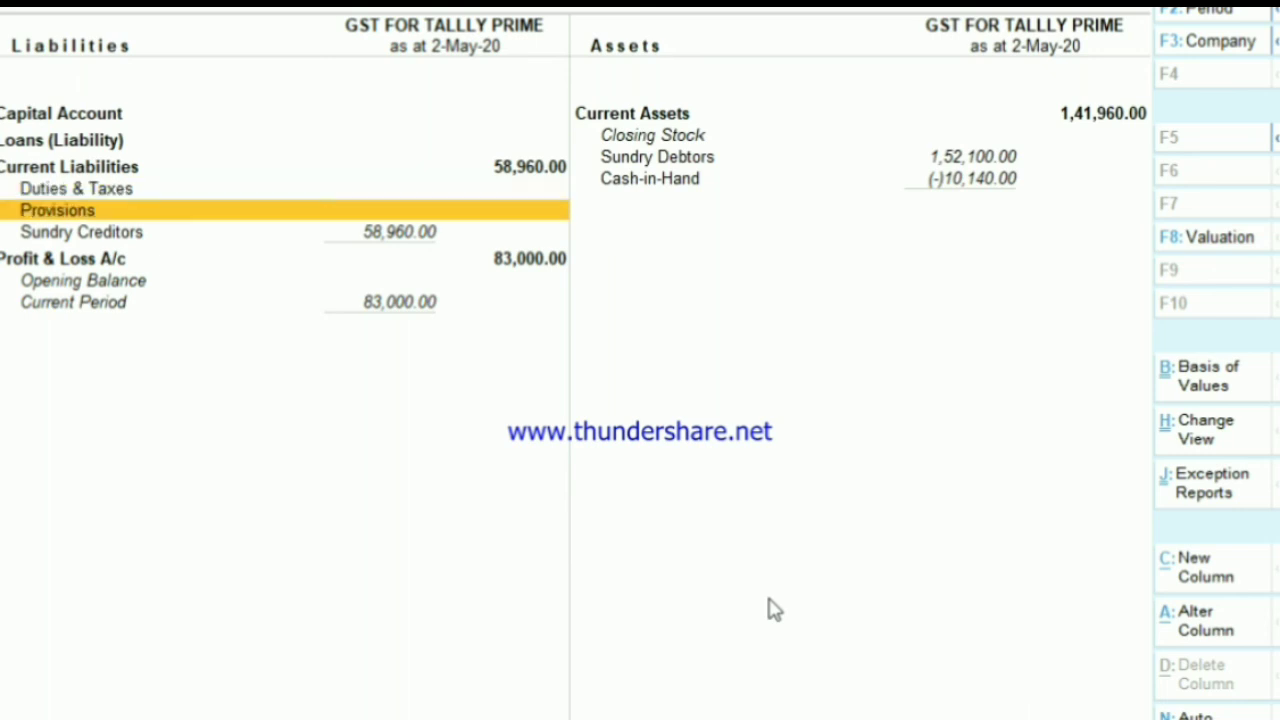
{"action": "key", "text": "Down"}
{"action": "key", "text": "Down"}
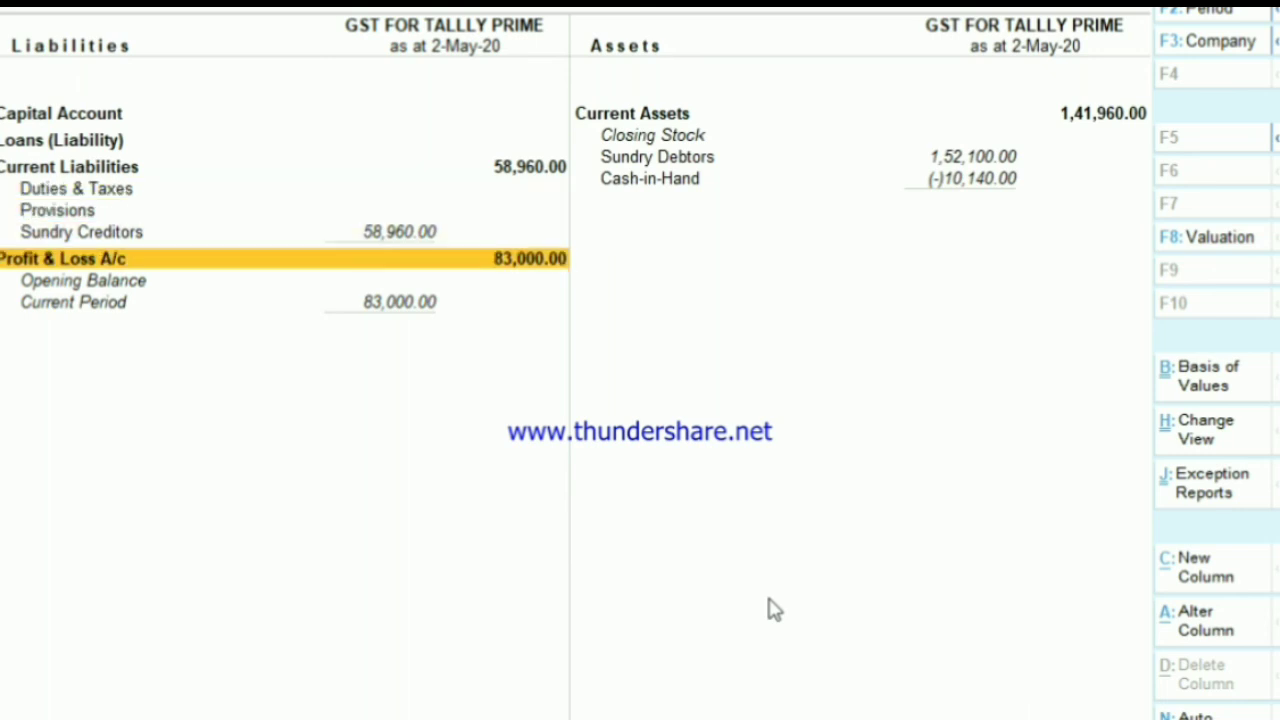
{"action": "key", "text": "Escape"}
{"action": "key", "text": "Up"}
{"action": "key", "text": "Up"}
{"action": "key", "text": "Up"}
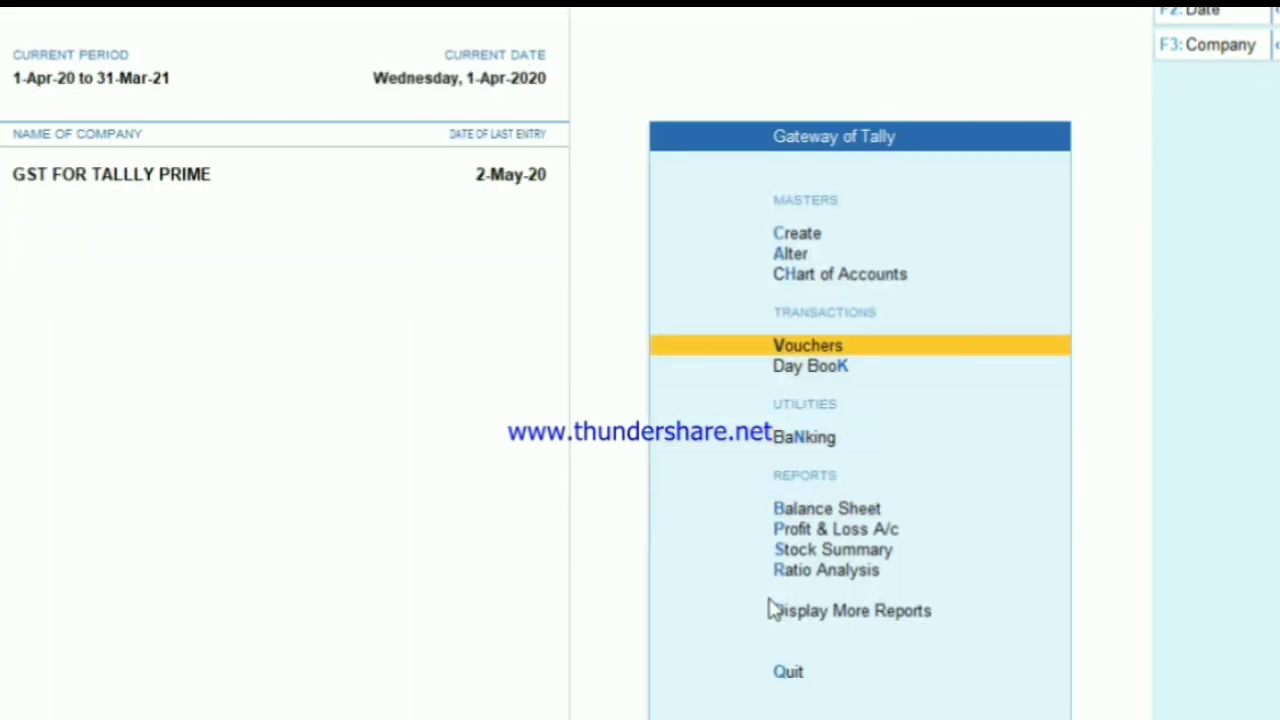